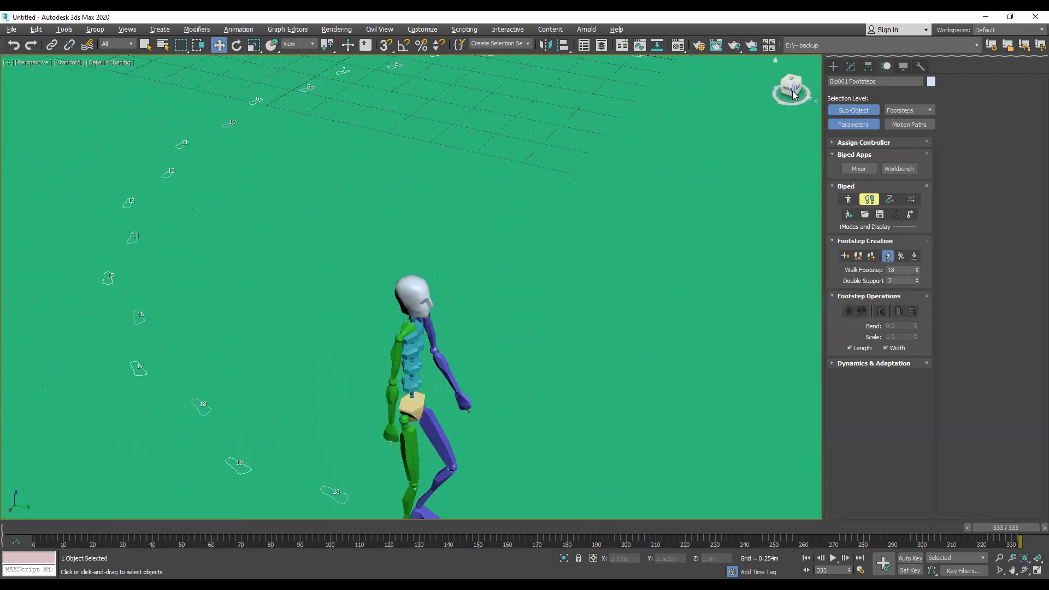
Examine the biped's final pose and its feet relative to the last footsteps at frame 333
left_click(804, 104)
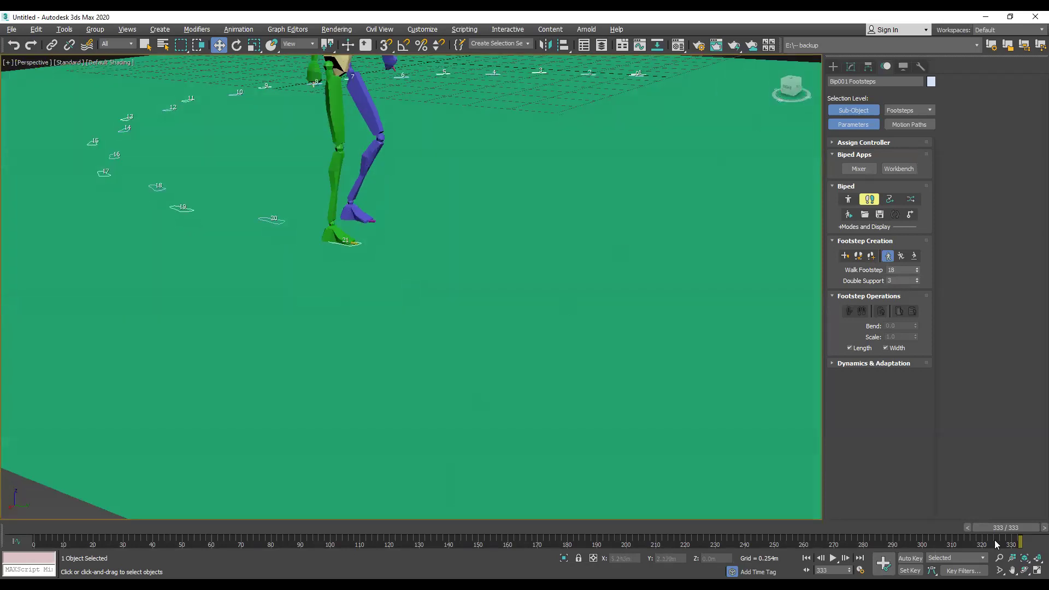
mouse_move(1010, 533)
left_mouse_down()
mouse_move(888, 529)
mouse_move(1023, 530)
left_mouse_up()
key("w")
left_click_drag(791, 96, 765, 99)
left_click_drag(411, 287, 553, 304)
middle_click_drag(553, 303, 598, 197, "alt")
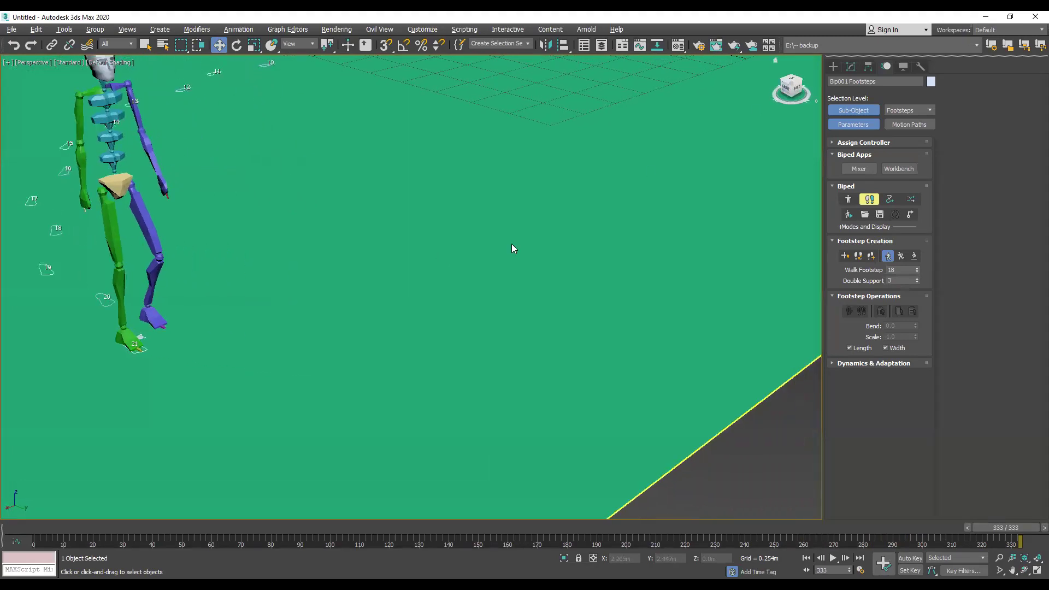
scroll(305, 306, "down", 5)
scroll(508, 302, "up", 10)
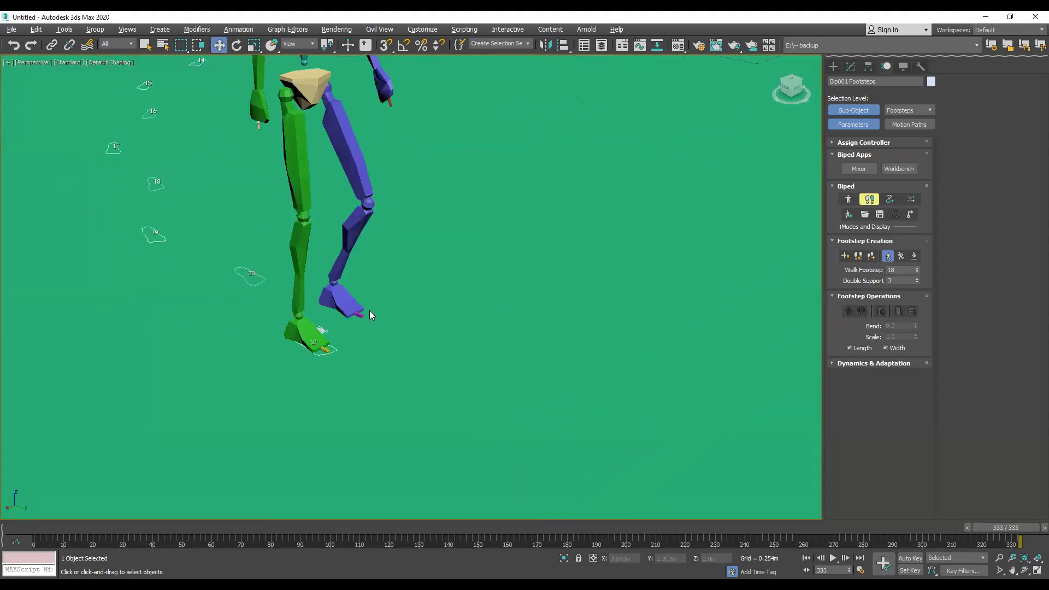
scroll(369, 310, "up", 2)
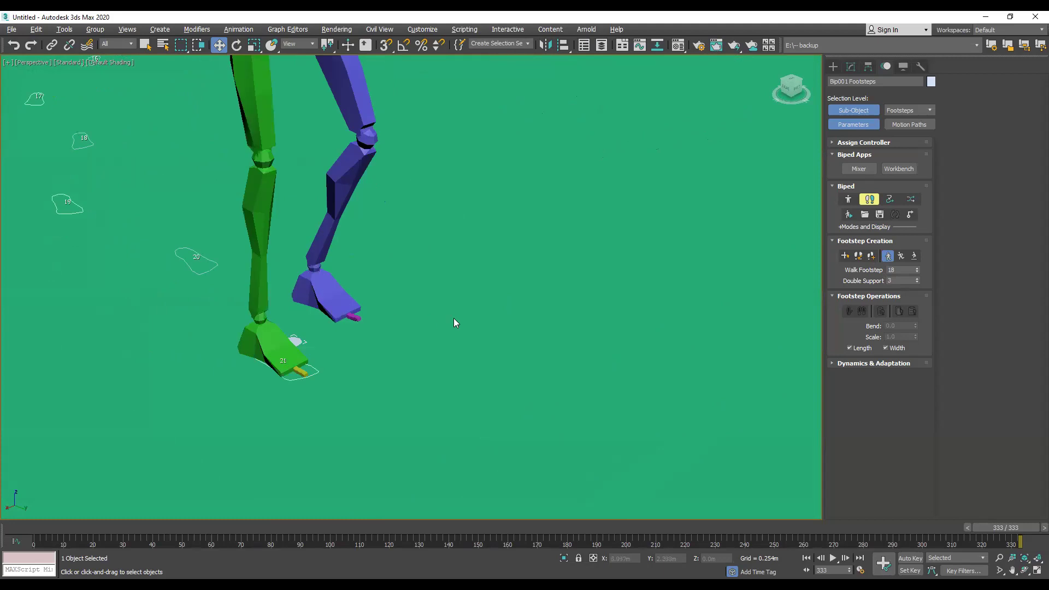
scroll(370, 299, "down", 2)
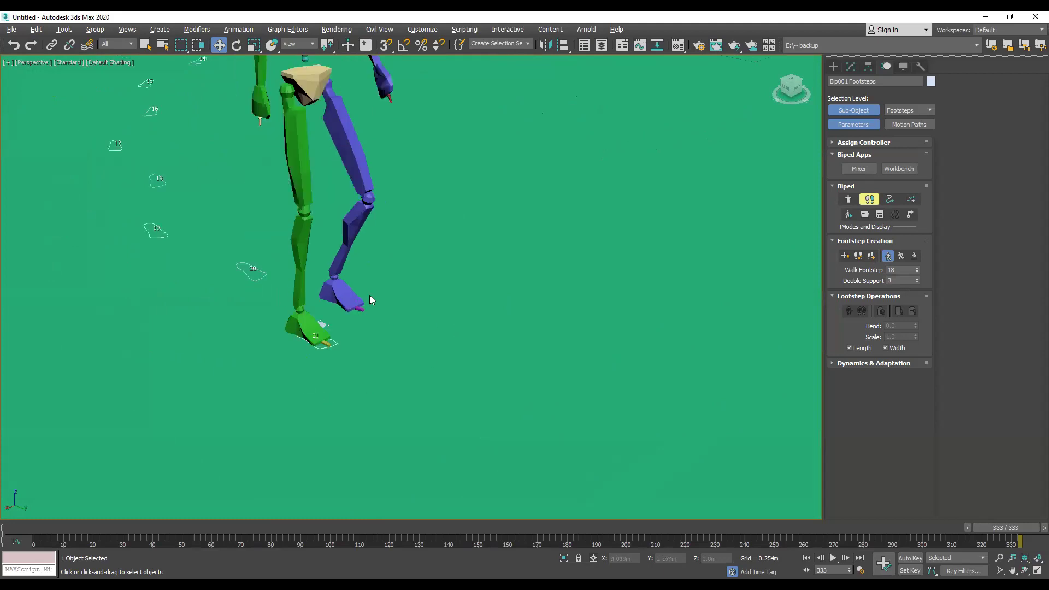
Move footstep 21 back along the Y axis to about 1.908 m, beside footstep 20, and check the pose at frame 333
left_click_drag(983, 525, 725, 527)
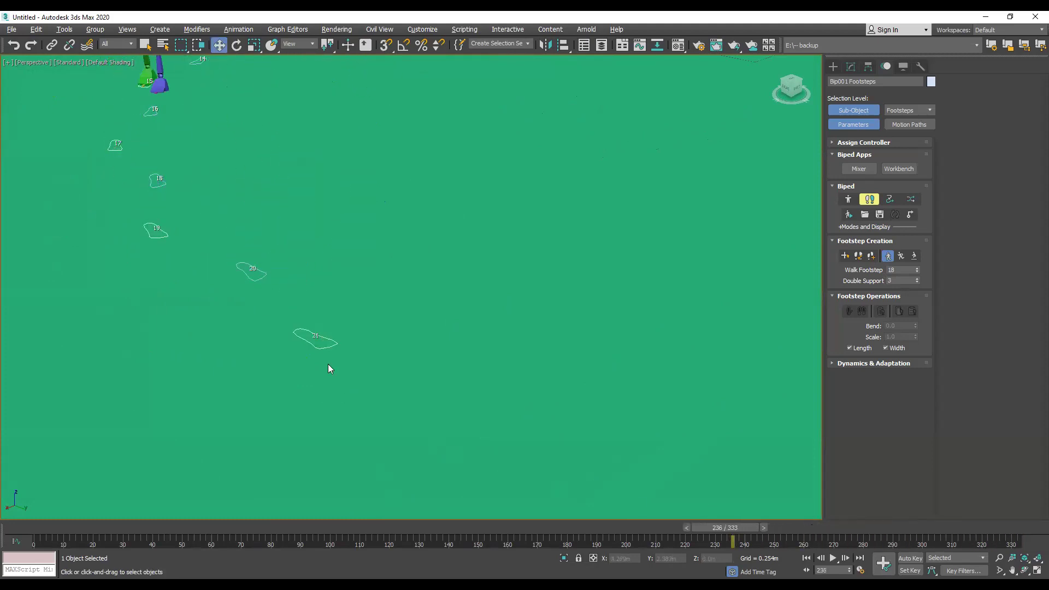
key("w")
left_click(316, 345)
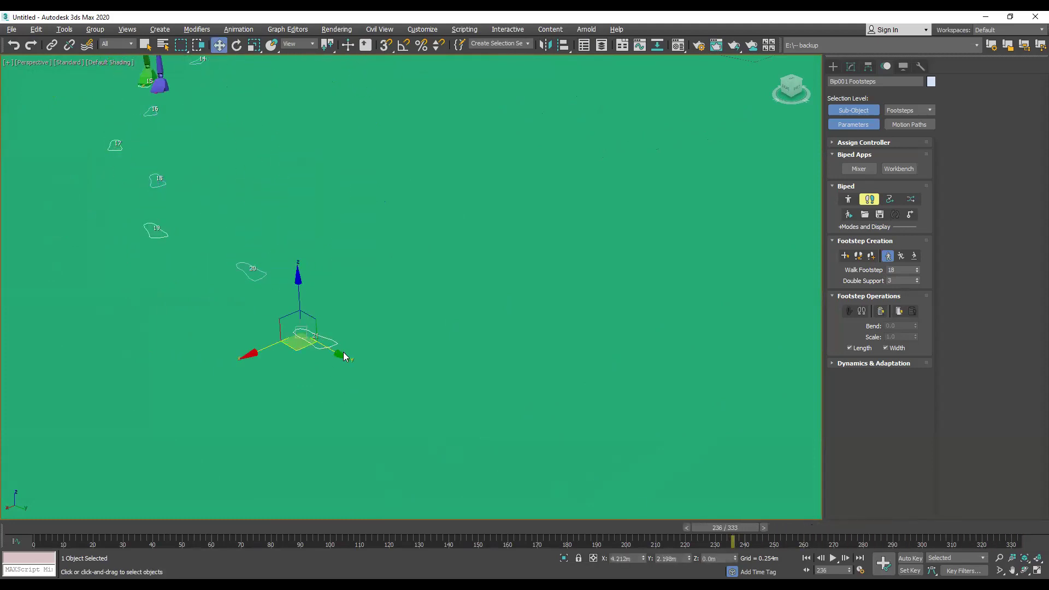
left_click_drag(343, 358, 259, 328)
left_click_drag(749, 527, 1033, 527)
key("w")
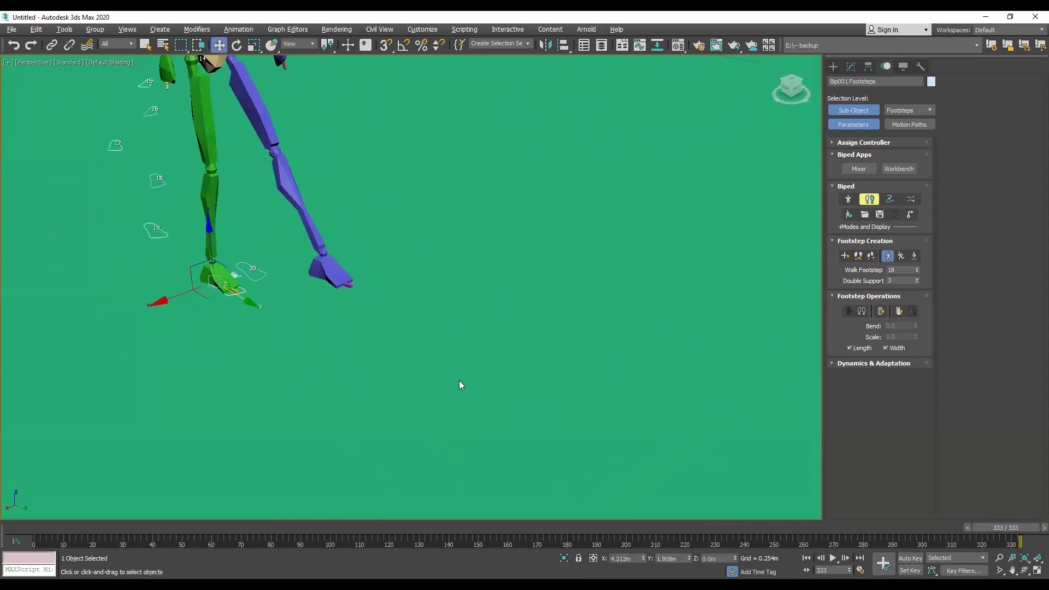
middle_click_drag(365, 272, 382, 340)
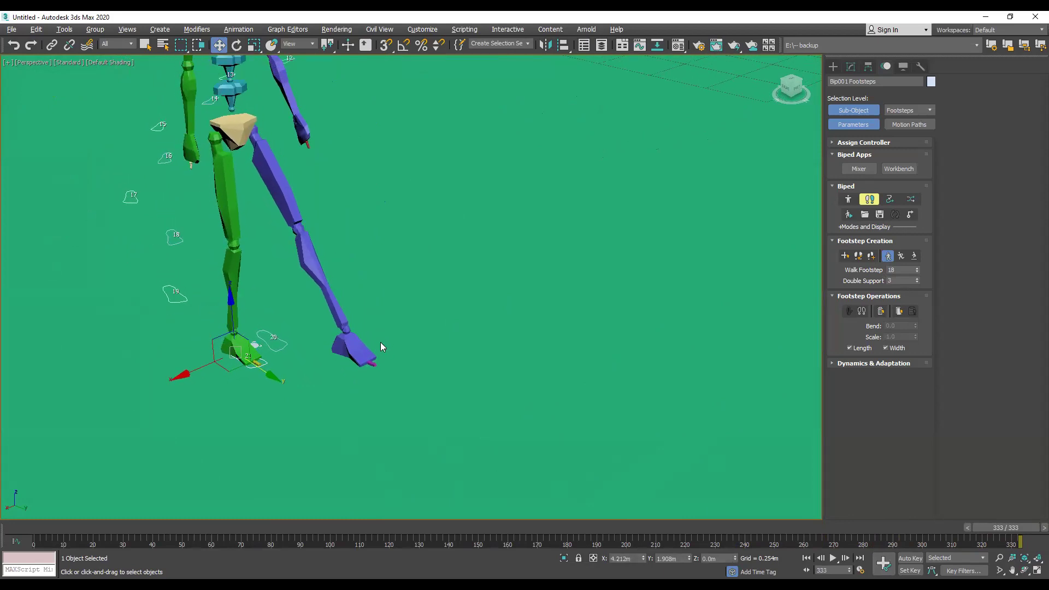
left_click(380, 342)
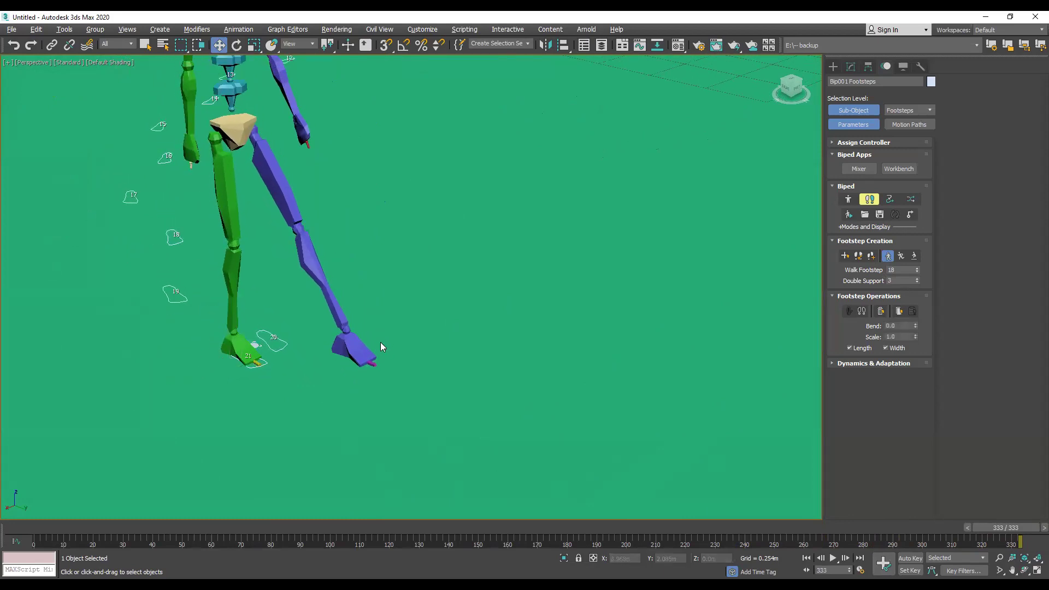
Create keys for the inactive footsteps to update the biped for the moved footstep 21, and check frame 333
left_click(850, 313)
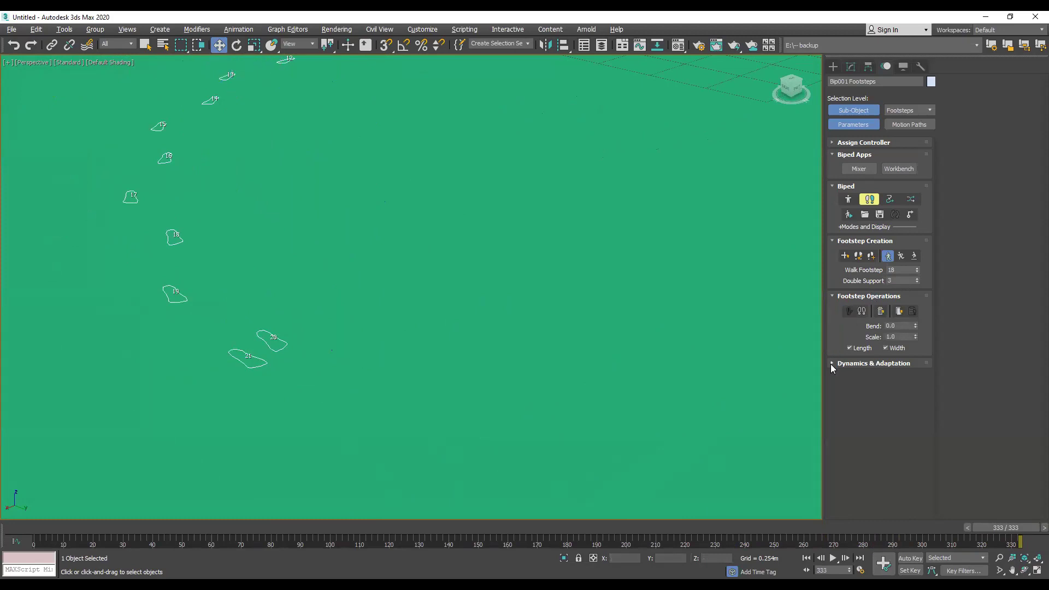
left_click_drag(1010, 528, 1033, 529)
key("w")
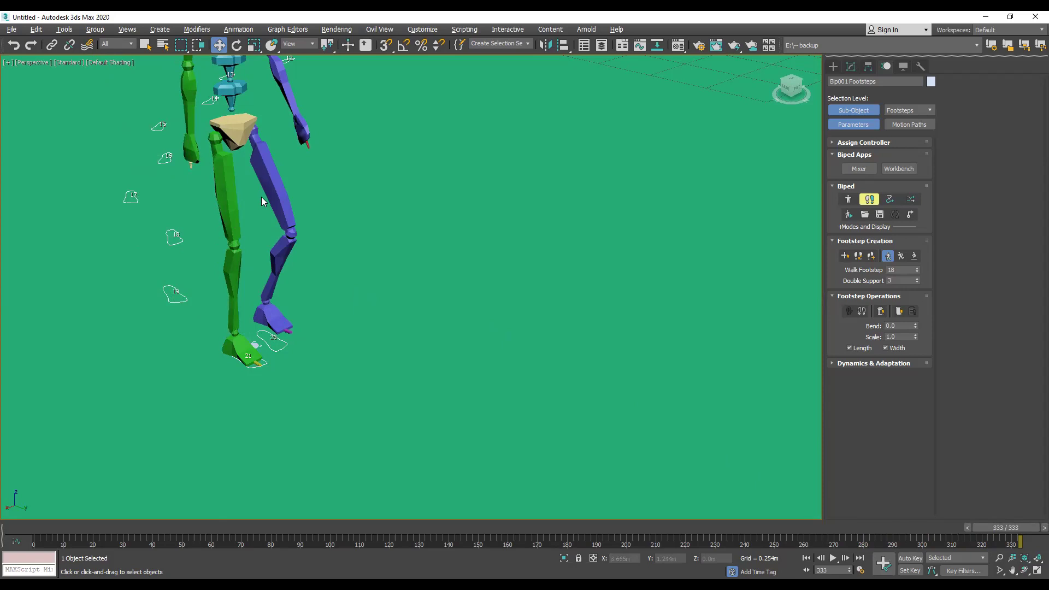
Open the Dope Sheet, expand the Bip001 Footsteps track, and compare its footstep timing with the biped's final pose
left_click(238, 127)
left_click(298, 31)
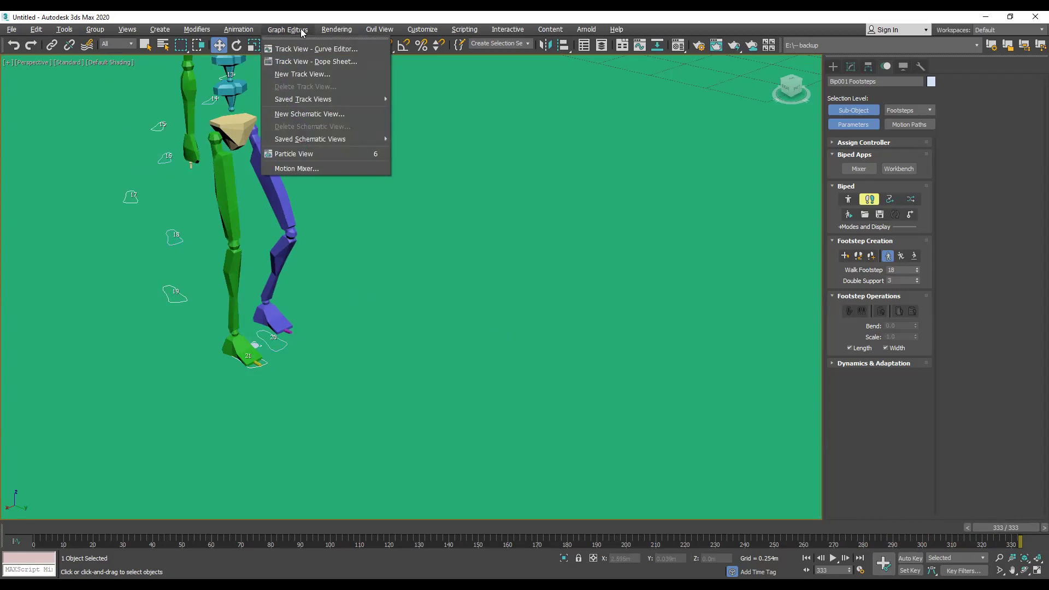
left_click(343, 62)
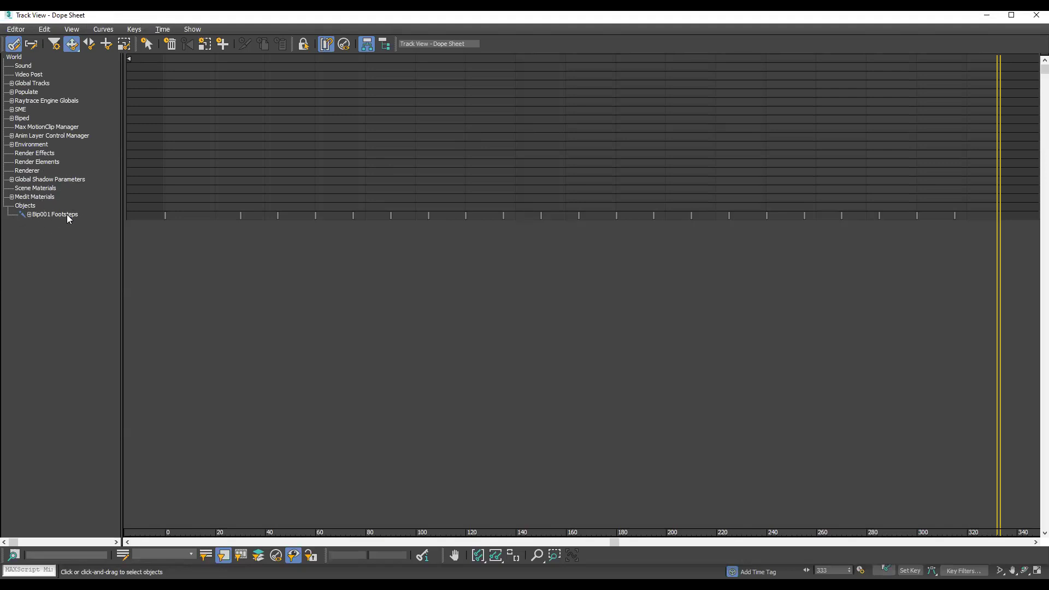
left_click(53, 213)
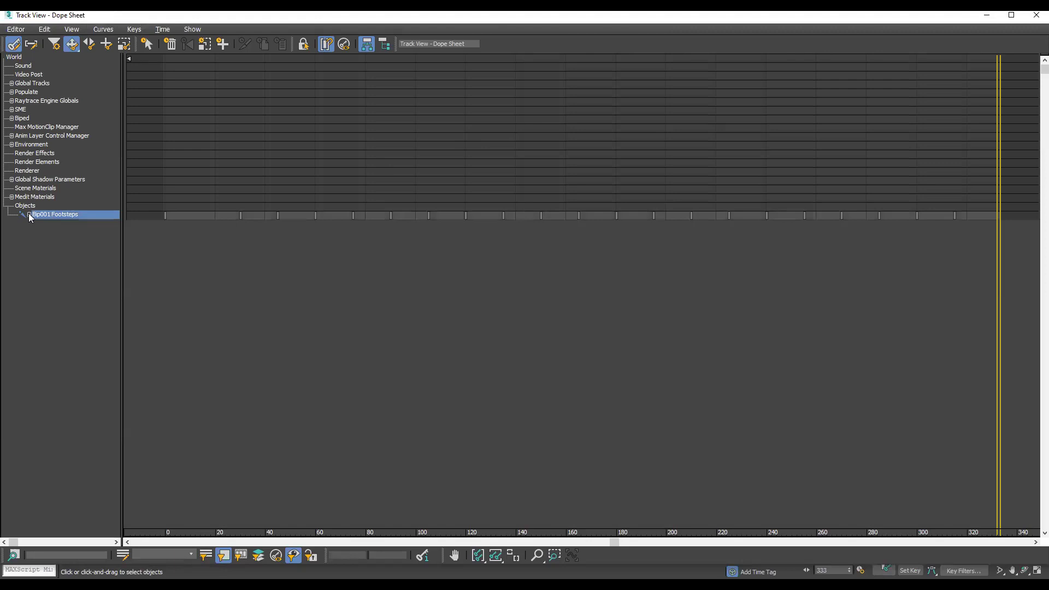
left_click(29, 215)
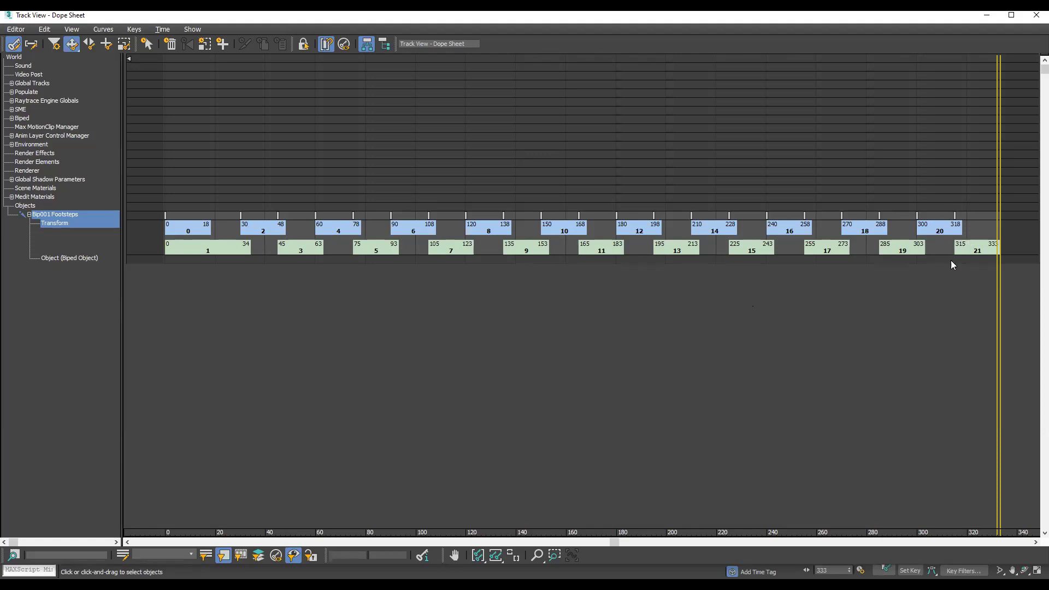
left_click(987, 15)
mouse_move(981, 527)
left_mouse_down()
mouse_move(896, 528)
mouse_move(983, 528)
left_mouse_up()
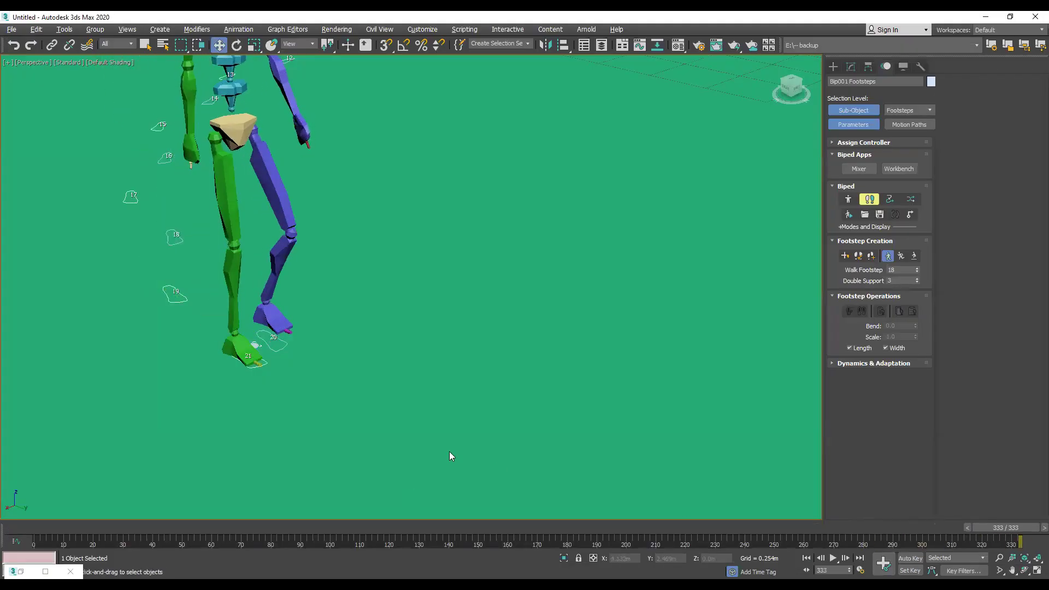
left_click_drag(770, 94, 771, 126)
middle_click_drag(574, 269, 516, 459, "alt")
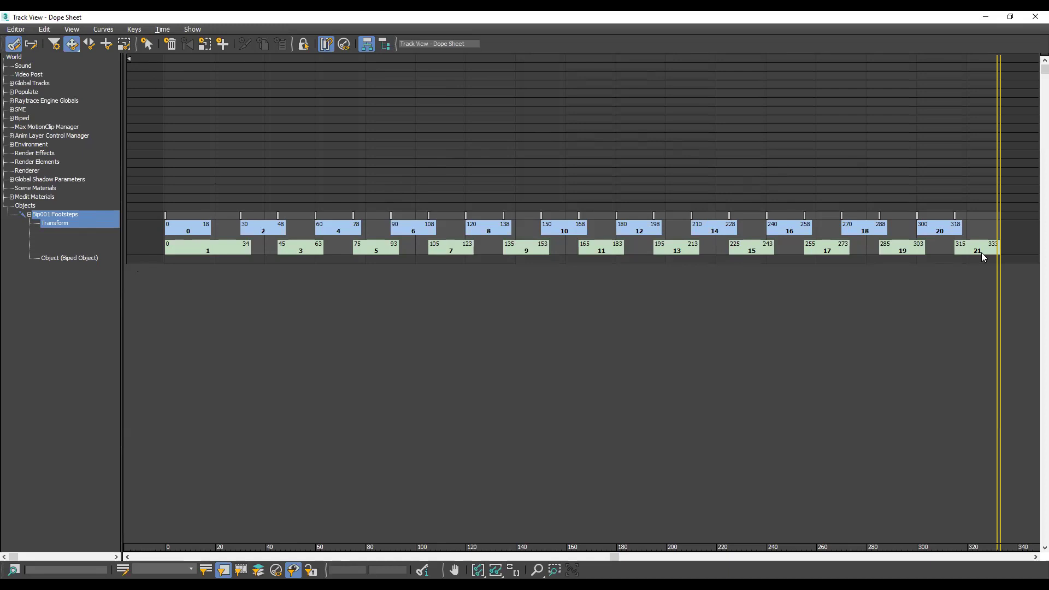
Extend footstep 20 in the Dope Sheet so it ends at frame 333 together with footstep 21, and close the editor
left_click(945, 228)
mouse_move(940, 229)
left_mouse_down()
mouse_move(967, 228)
mouse_move(938, 226)
left_mouse_up()
left_click(939, 228)
left_click(959, 231)
left_click_drag(958, 231, 996, 232)
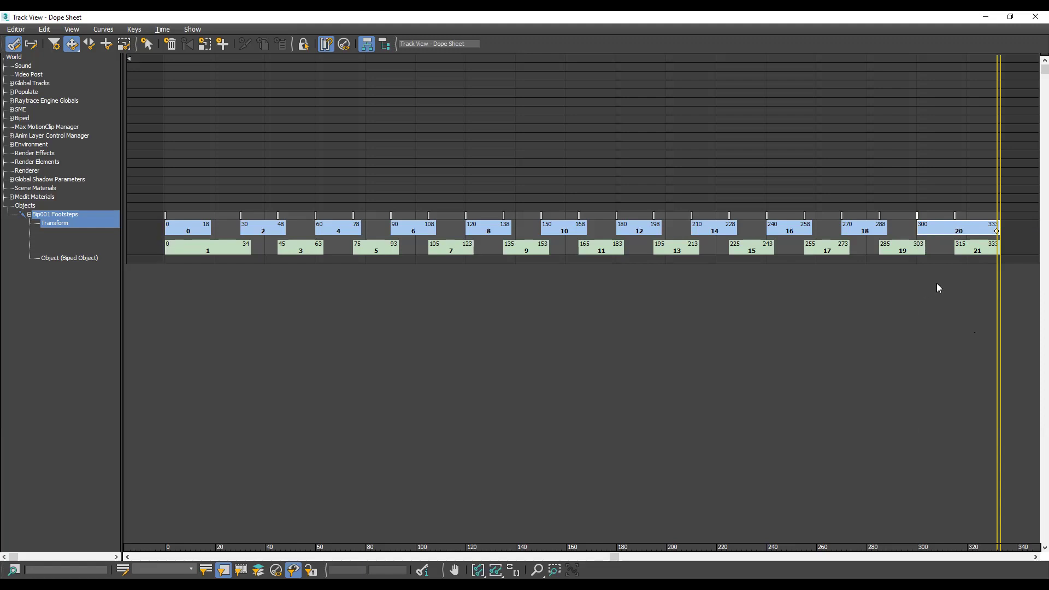
left_click(885, 345)
left_click(1035, 16)
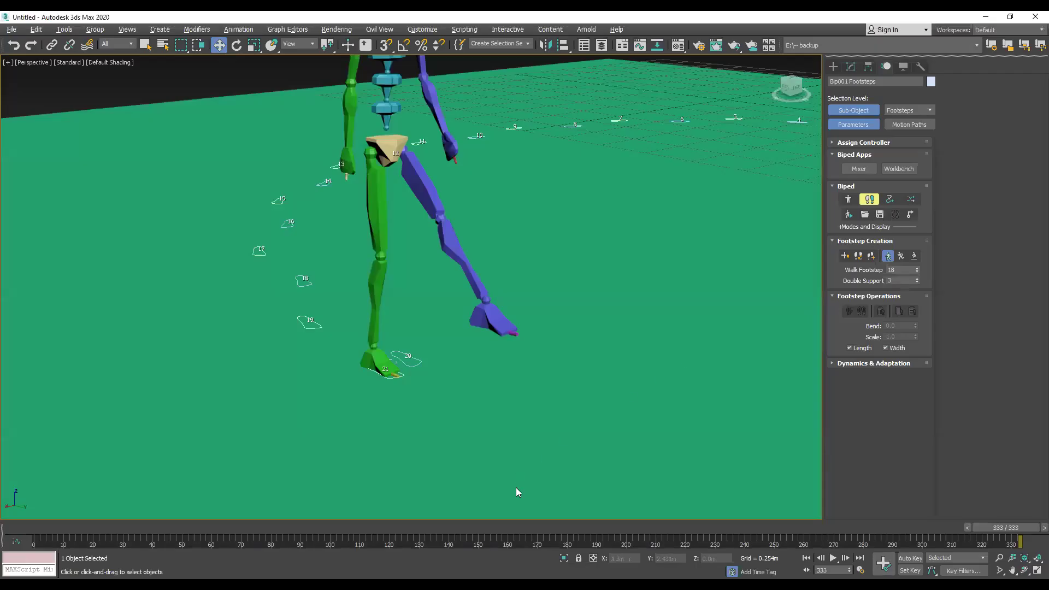
Regenerate the biped's footstep keys for the retimed footstep 20 and check the standing pose at frame 333
mouse_move(1000, 530)
left_mouse_down()
mouse_move(819, 529)
mouse_move(1017, 529)
left_mouse_up()
left_click_drag(927, 542, 1023, 529)
key("w")
left_click(862, 312)
left_click_drag(1000, 528, 1022, 545)
key("w")
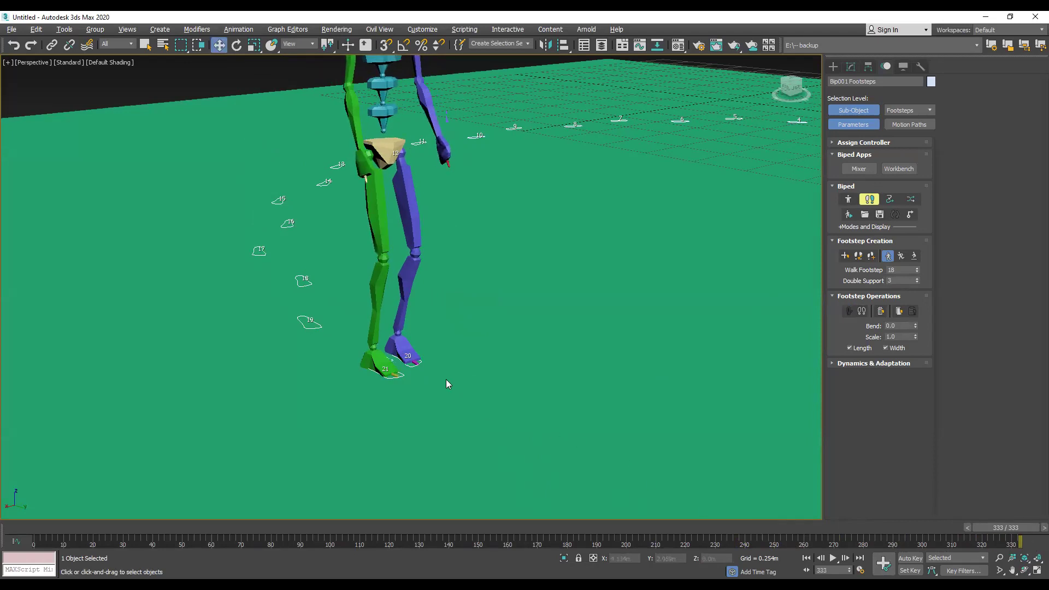
Review the walk at earlier frames, the Dope Sheet and individual footsteps, and return to frame 333
left_click_drag(1002, 529, 694, 528)
left_click(795, 546)
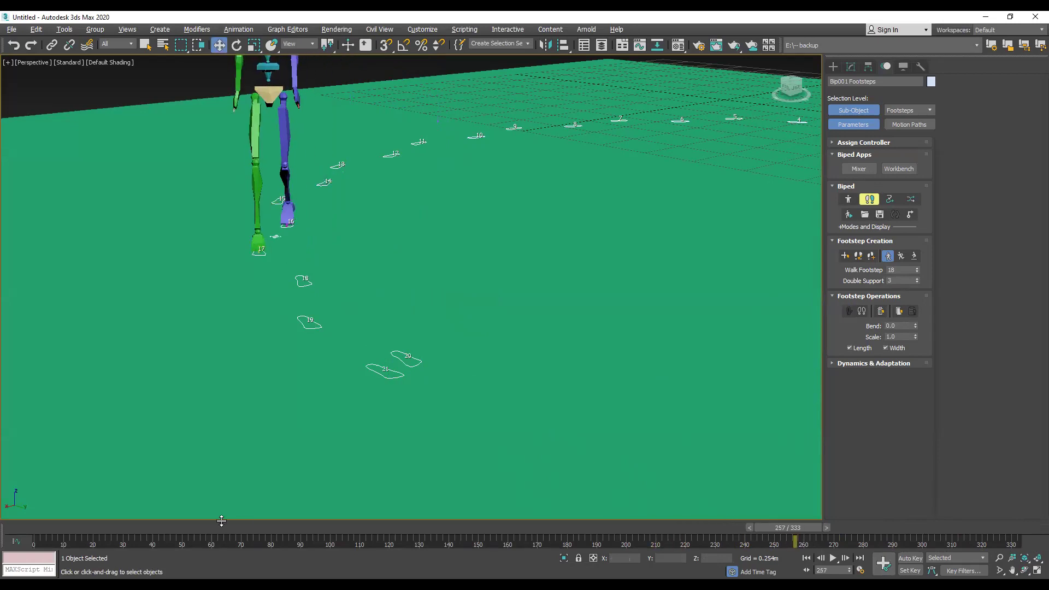
left_click(283, 29)
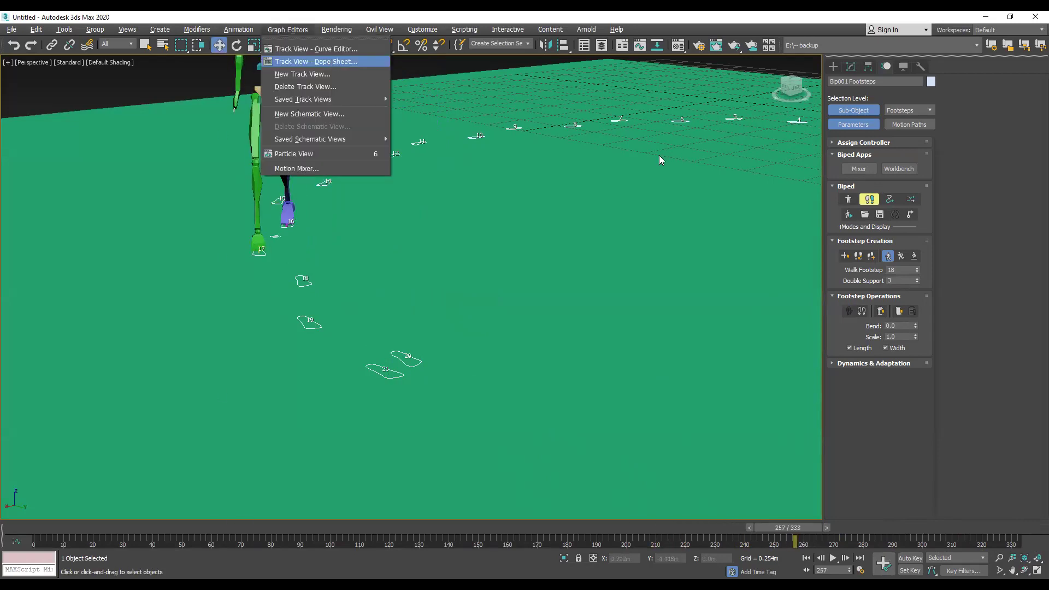
left_click(339, 62)
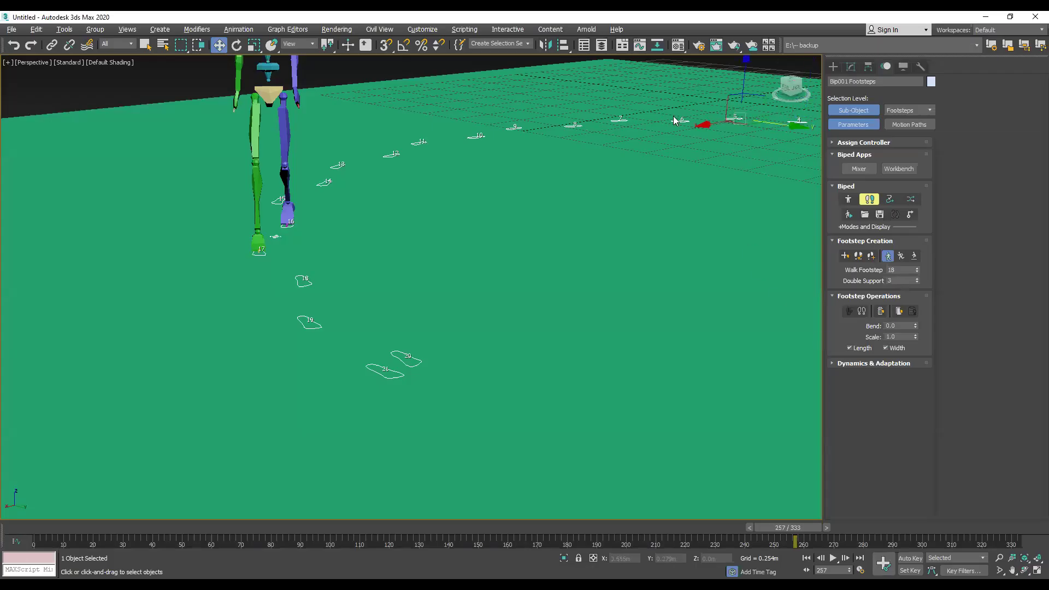
left_click(385, 370)
left_click(287, 223)
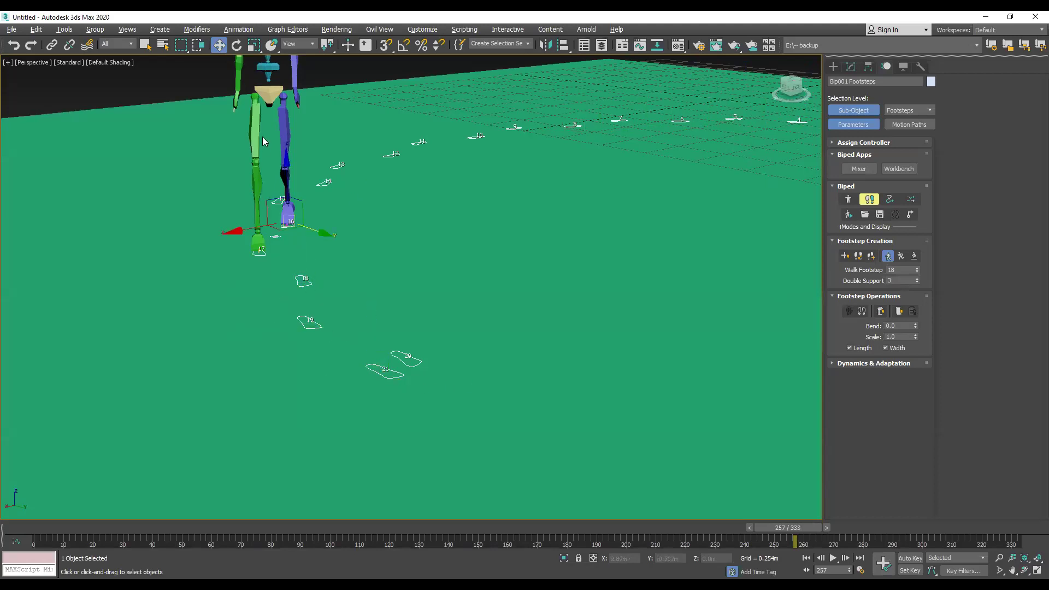
left_click(338, 182)
left_click_drag(804, 527, 1019, 539)
key("w")
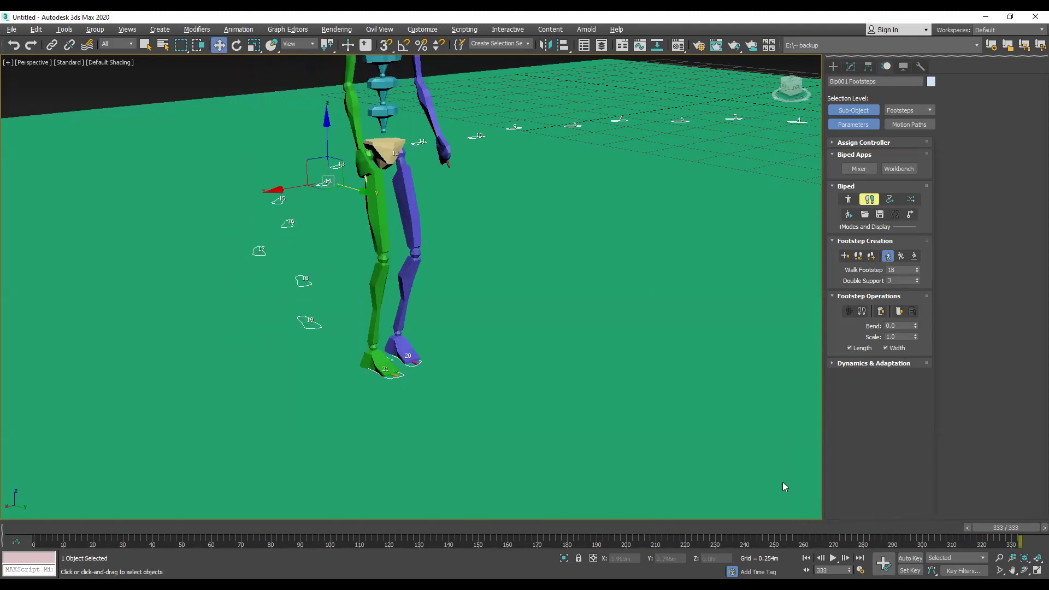
Exit Footstep mode, clear the selection, and view the biped and its footsteps on the plane
left_click(870, 200)
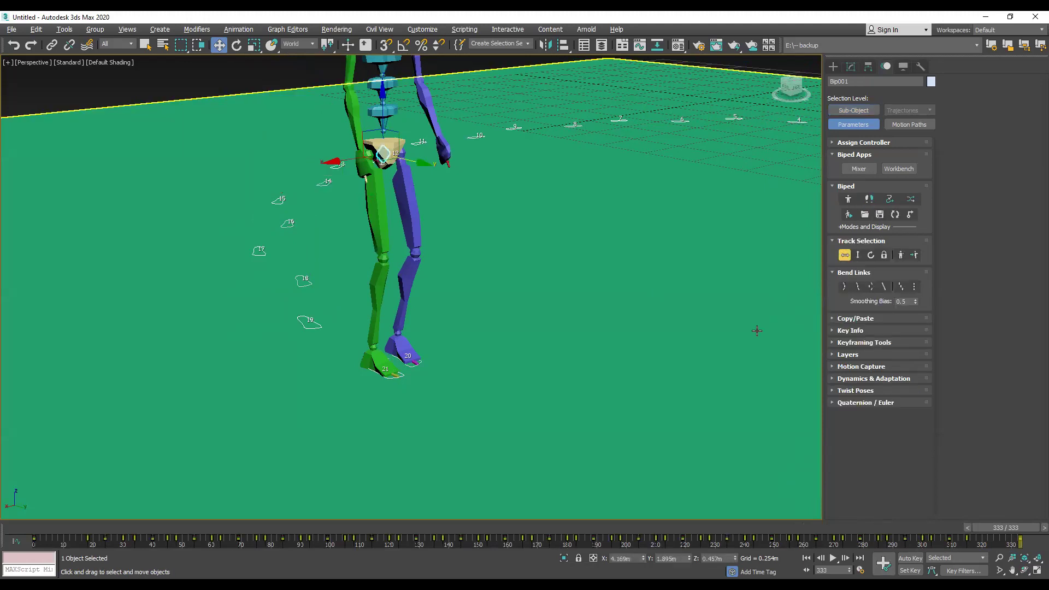
scroll(629, 264, "down", 3)
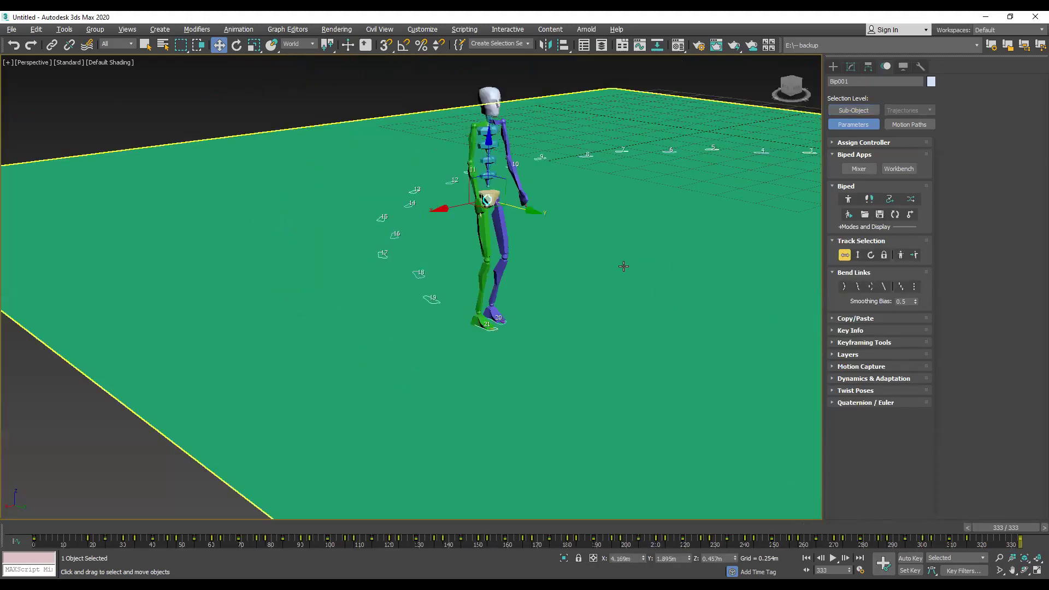
middle_click_drag(597, 267, 515, 284, "alt")
left_click_drag(787, 90, 749, 94)
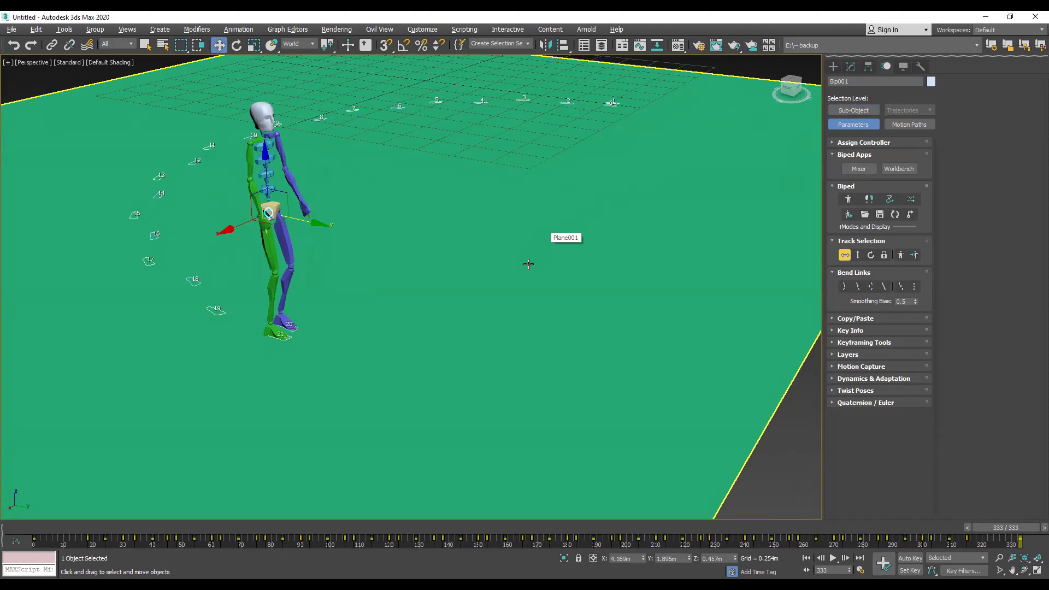
left_click(780, 468)
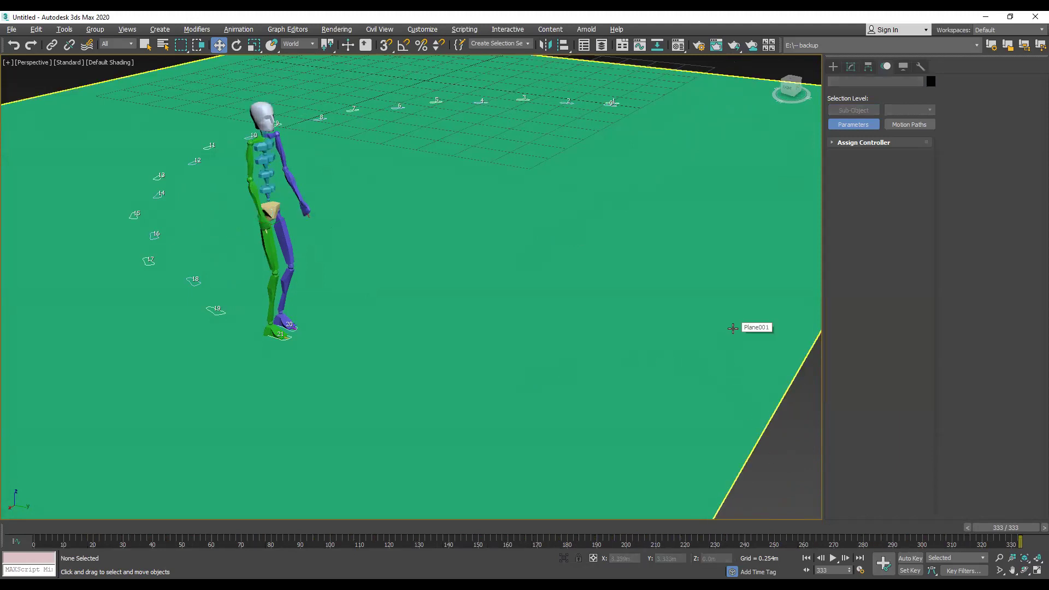
middle_click_drag(514, 209, 562, 215, "alt")
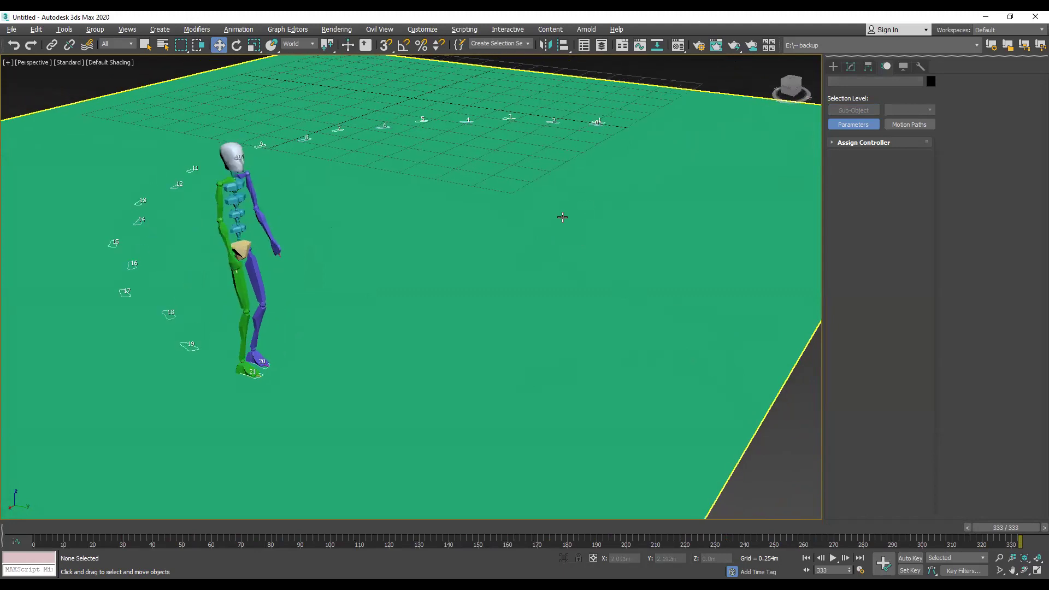
Create a standard Free camera on the green plane, well to the side of the biped
left_click(833, 68)
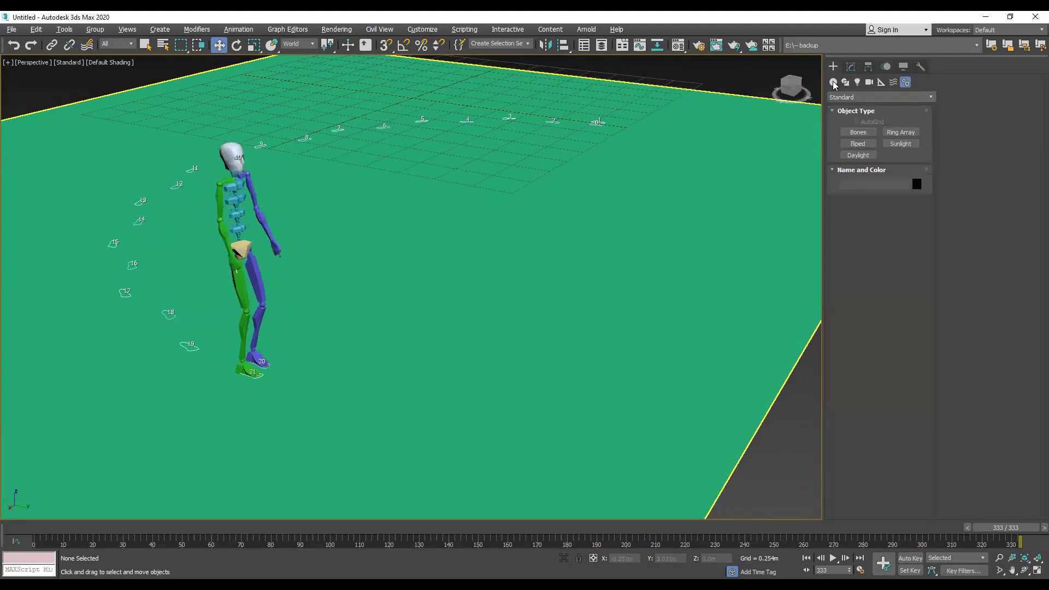
left_click(833, 82)
left_click(845, 82)
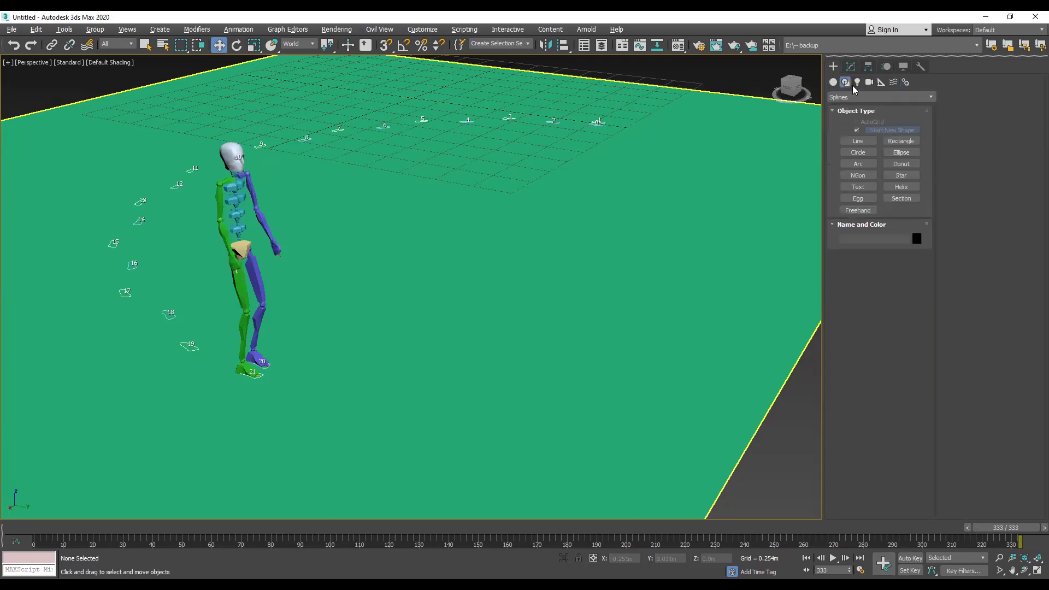
left_click(857, 82)
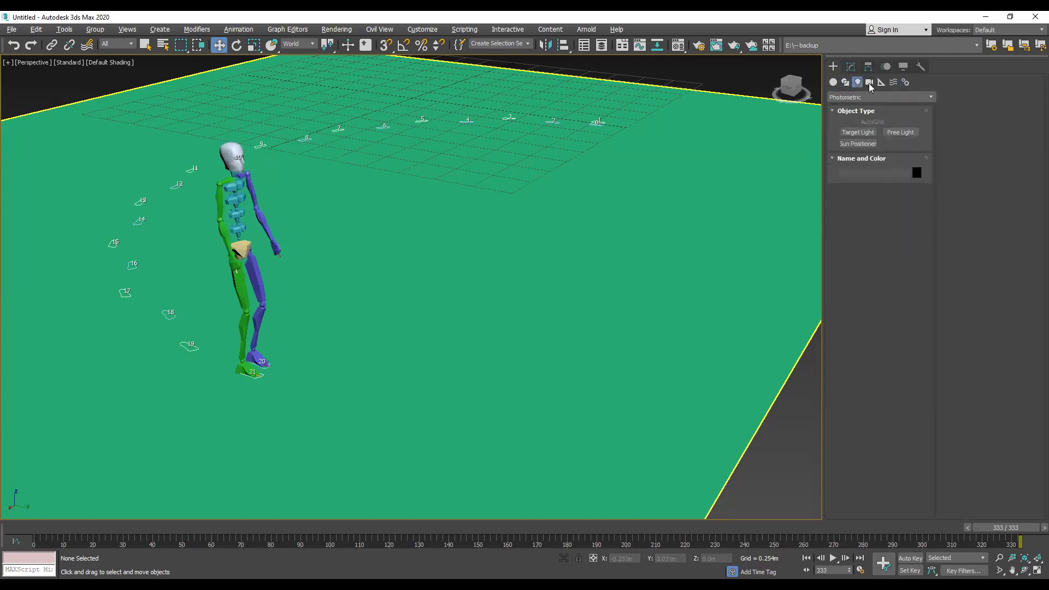
left_click(870, 85)
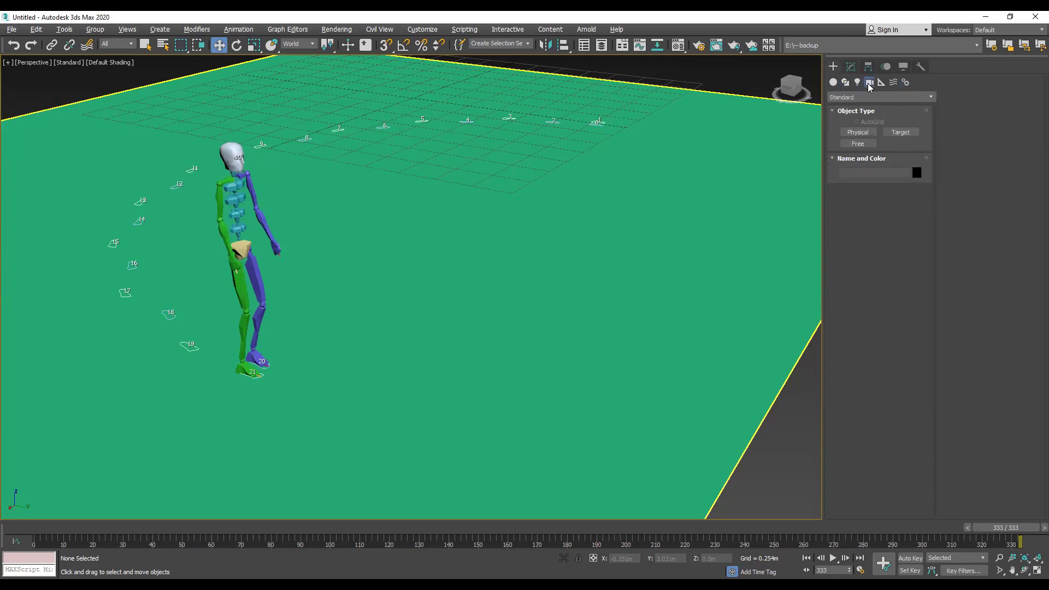
left_click(857, 145)
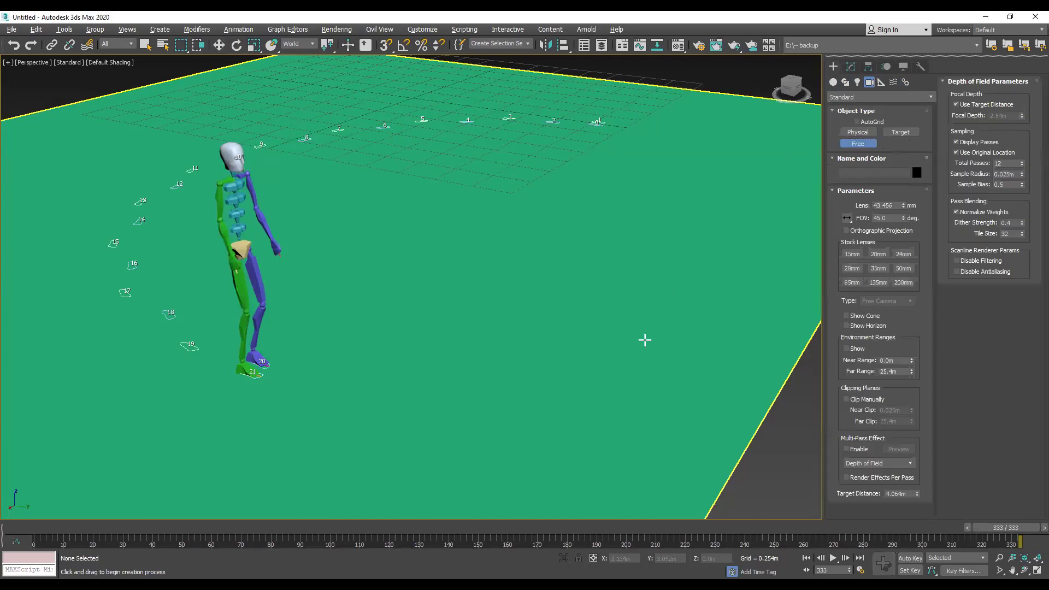
left_click(577, 298)
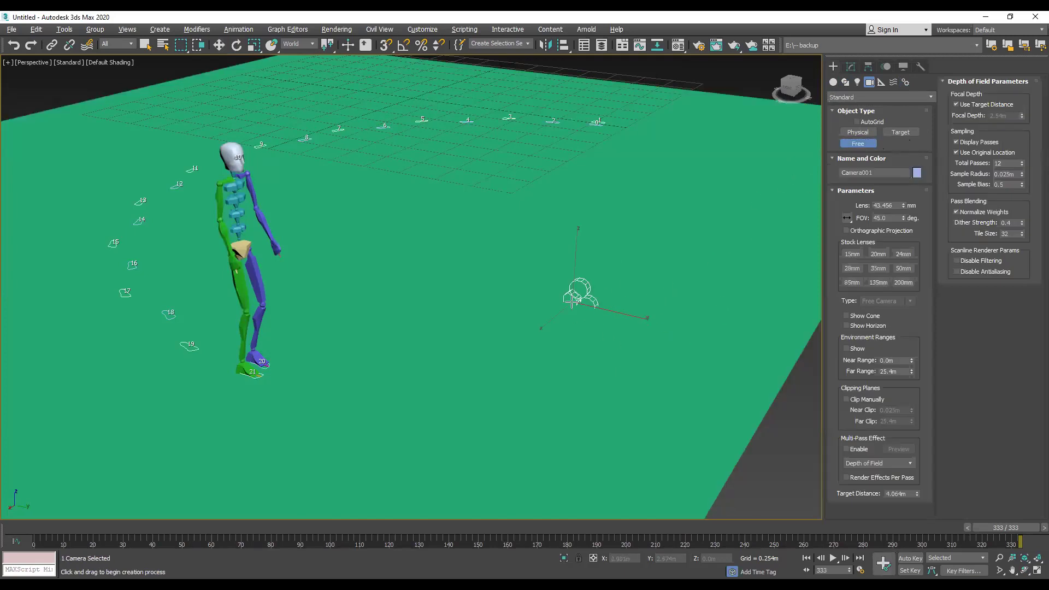
Move the camera high above the plane, to about X 2.681 m, Y 1.536 m, Z 4.476 m
left_click(219, 45)
left_click_drag(580, 251, 594, 14)
scroll(595, 68, "down", 5)
middle_click_drag(598, 154, 576, 340)
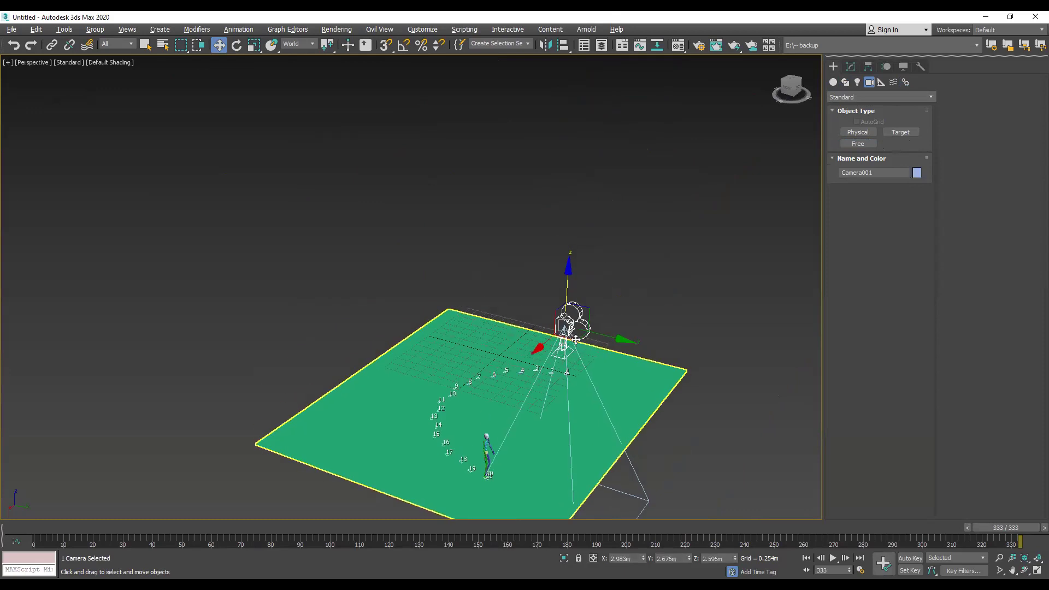
left_click_drag(568, 292, 570, 183)
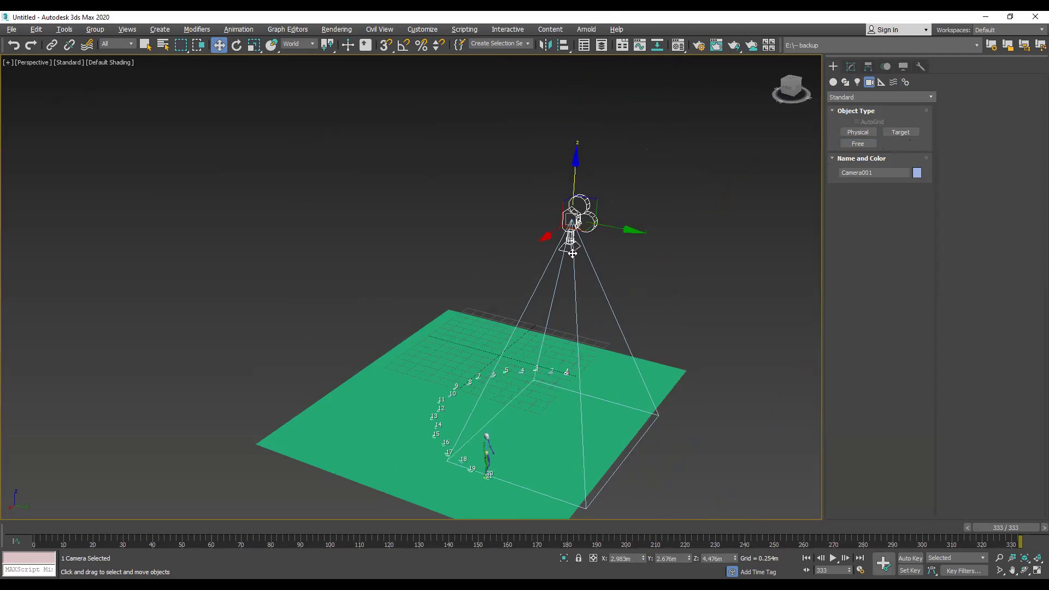
left_click_drag(608, 225, 546, 219)
mouse_move(480, 226)
left_mouse_down()
mouse_move(494, 218)
mouse_move(487, 223)
left_mouse_up()
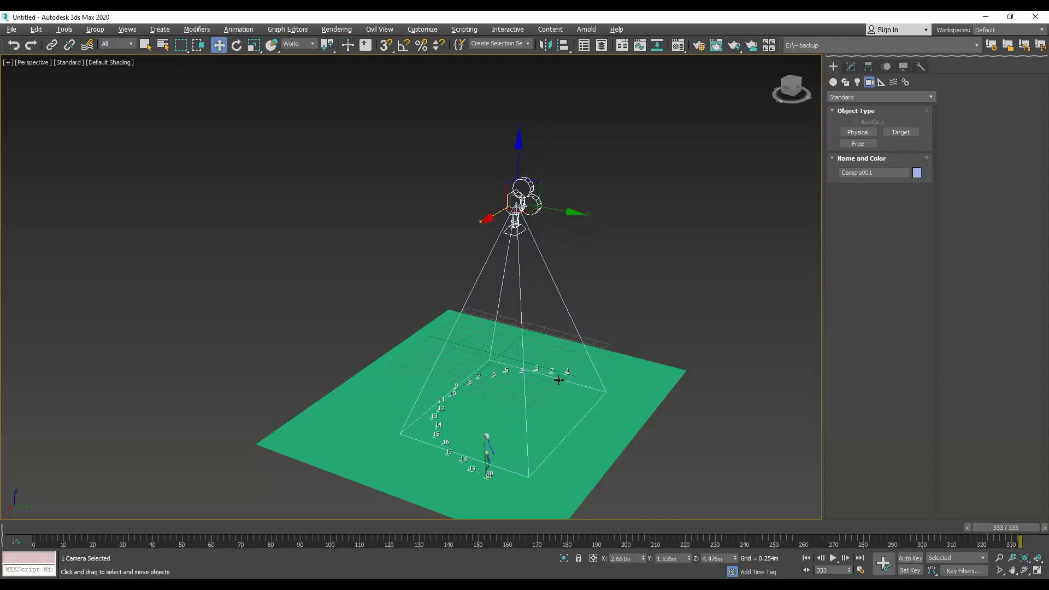
Show the scene through Camera001 in the Perspective viewport and return to the four-viewport layout
left_click(31, 61)
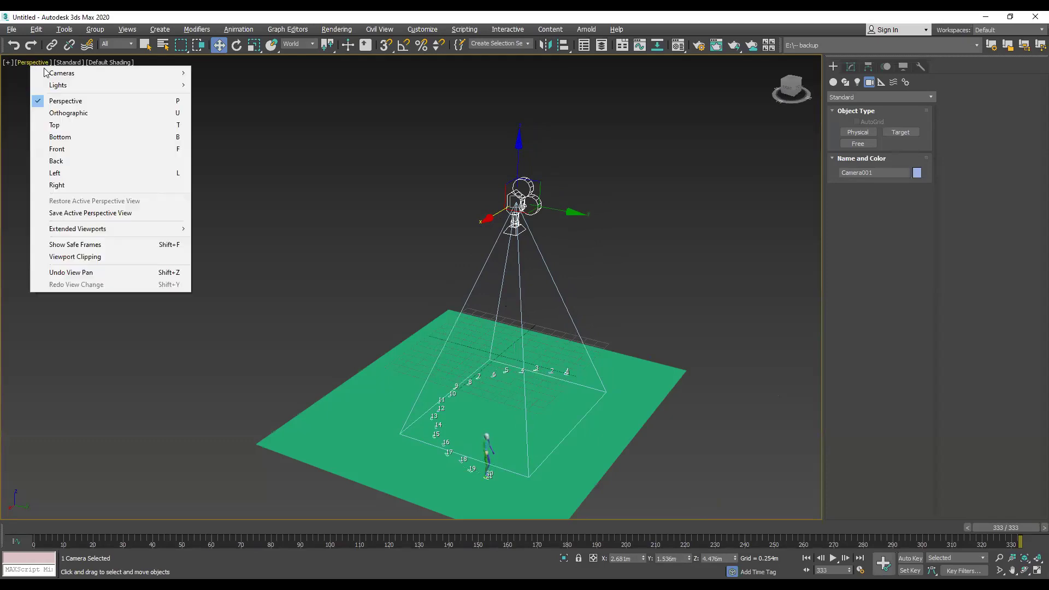
mouse_move(70, 73)
left_click(249, 73)
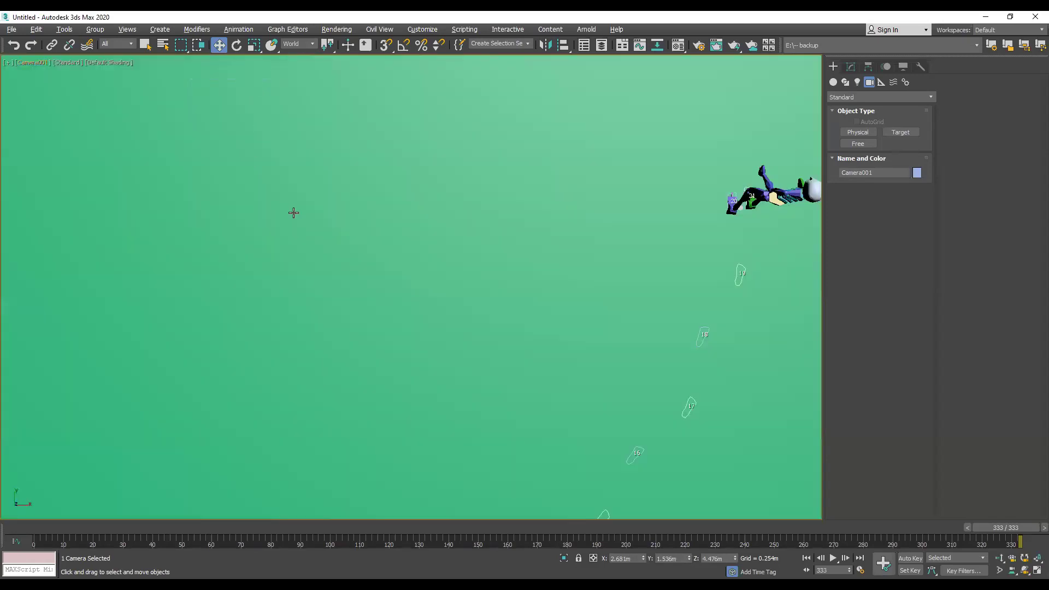
left_click_drag(968, 526, 1033, 485)
key("w")
key("alt+w")
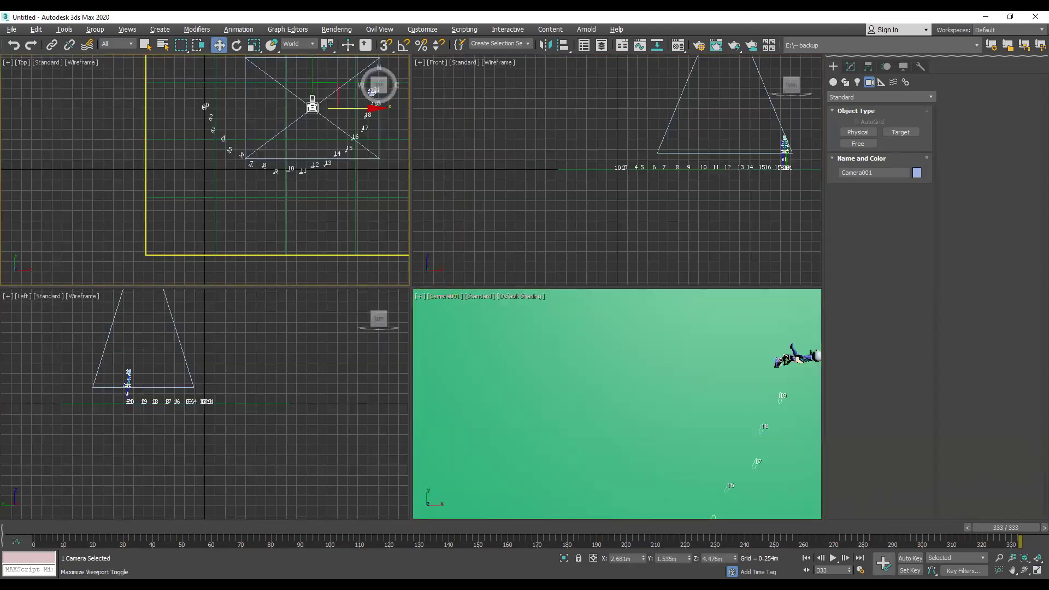
Reposition the camera in the Top view over the footstep arc, at about X 2.105 m, Y 0.96 m
left_click(1037, 570)
middle_click_drag(537, 216, 462, 222)
left_click_drag(505, 170, 457, 219)
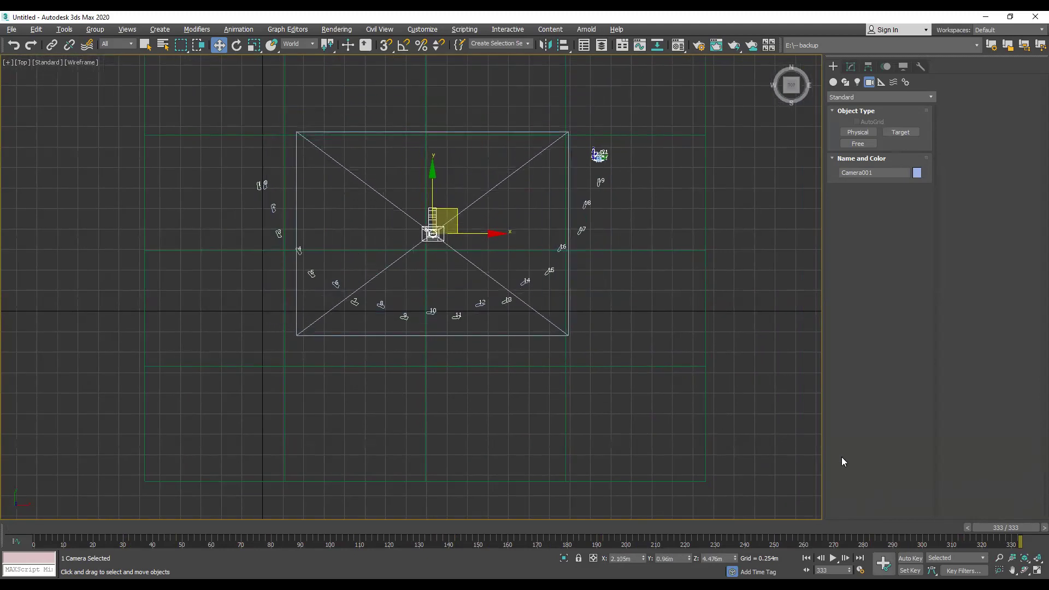
left_click(1036, 569)
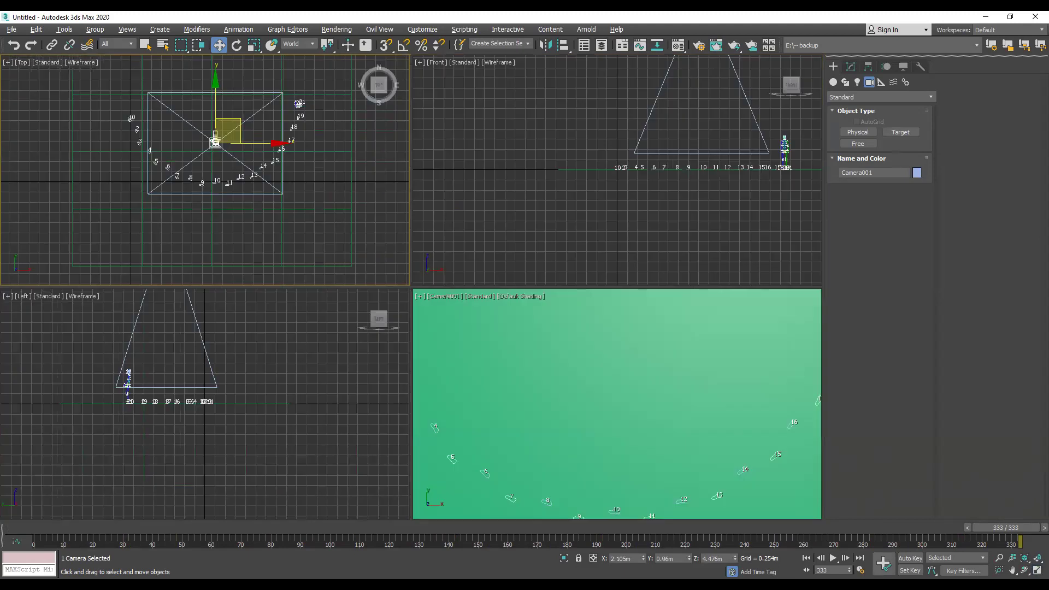
Adjust the camera in the Front view to about X 2.21 m and Z 4.065 m, and check its coverage from the top
right_click(668, 220)
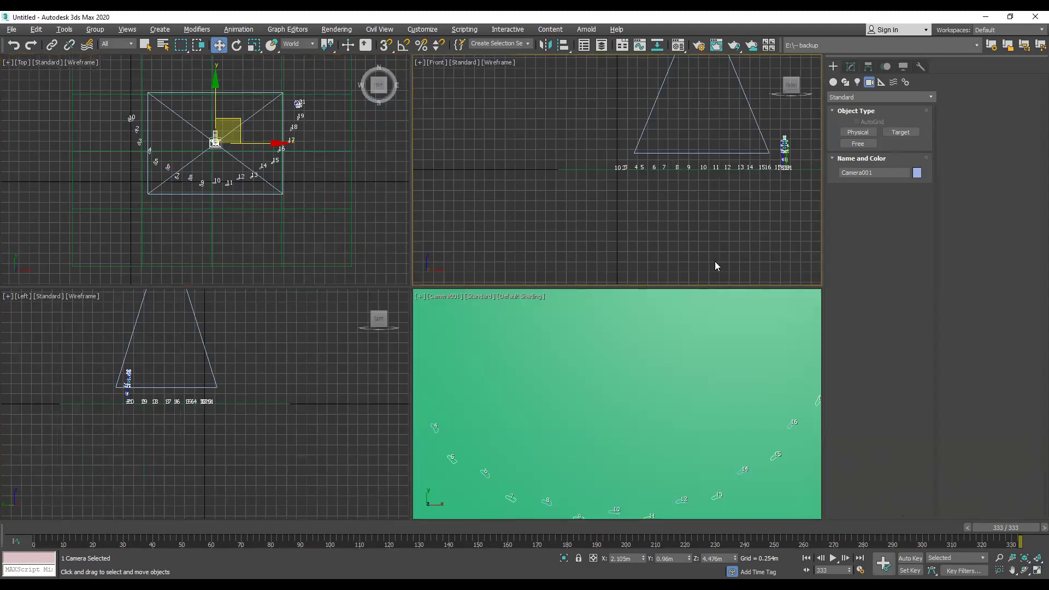
left_click(1037, 570)
left_click_drag(709, 107, 713, 108)
left_click_drag(663, 83, 664, 100)
left_click(1036, 570)
right_click(367, 245)
left_click(1038, 571)
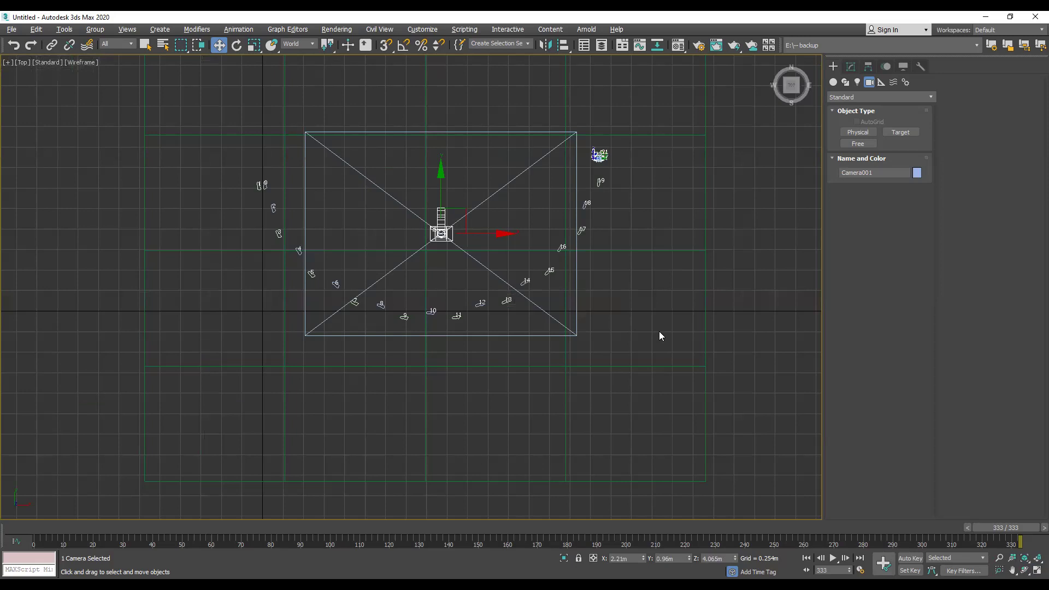
scroll(595, 213, "up", 2)
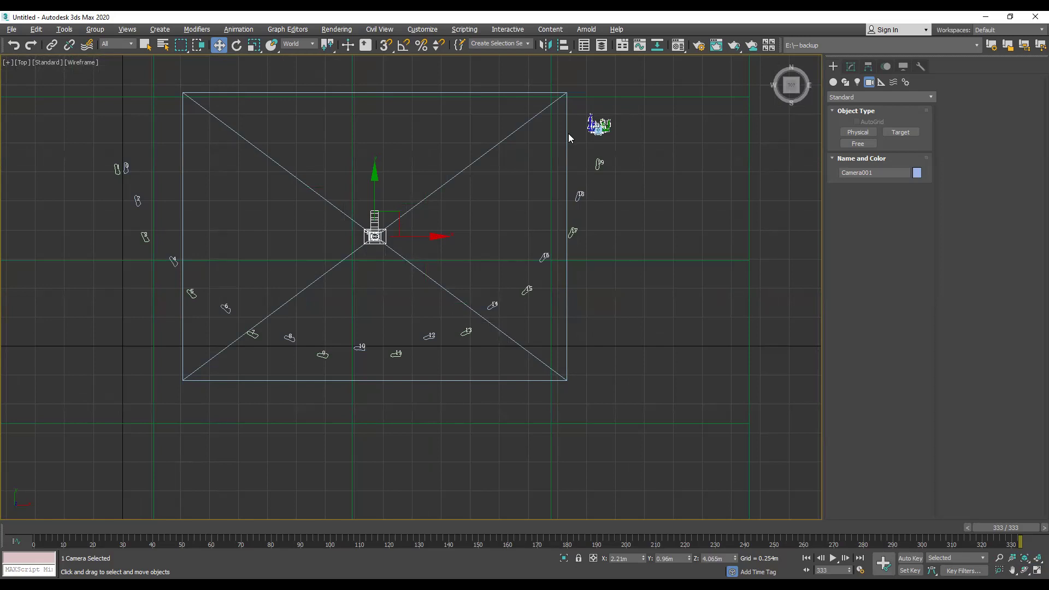
left_click(1037, 571)
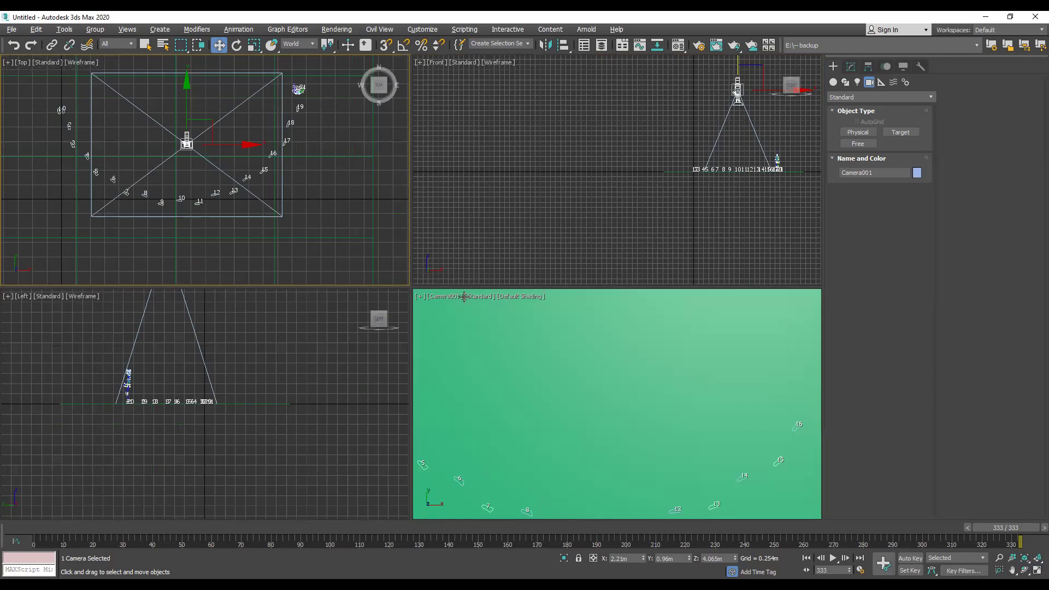
Switch the shaded Camera001 viewport back to Perspective and orbit it to show the plane with the whole footstep arc
left_click(447, 297)
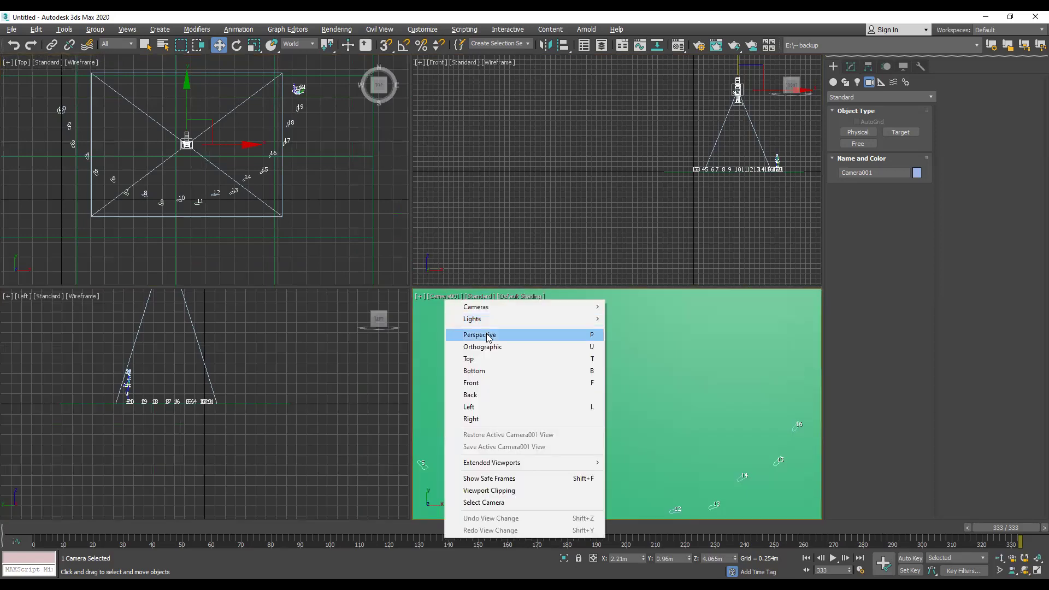
left_click(483, 335)
left_click_drag(791, 320, 718, 361)
scroll(718, 361, "down", 5)
scroll(719, 361, "up", 3)
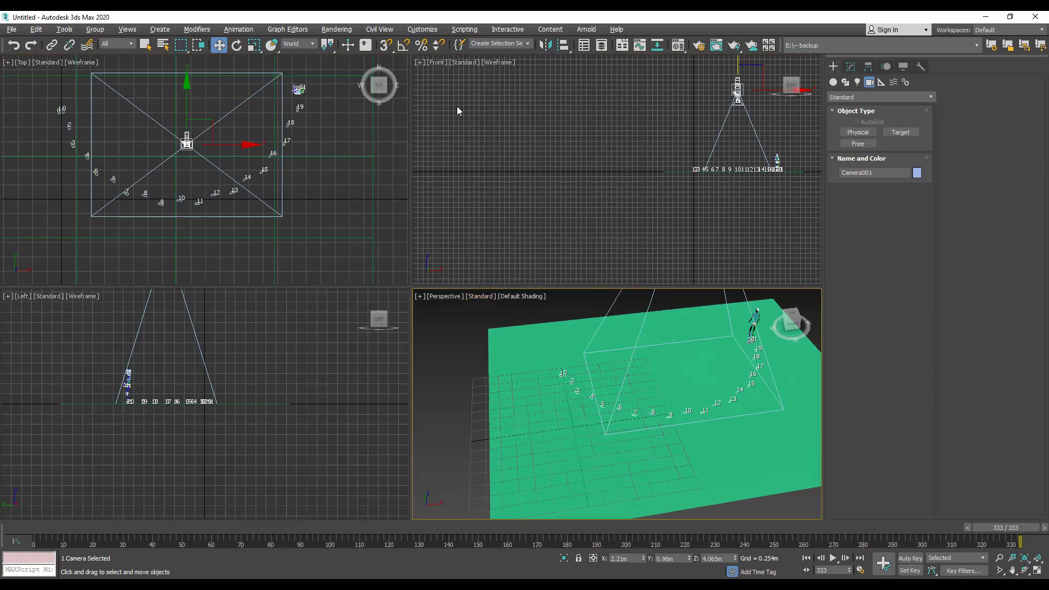
Deselect the camera and turn the Left viewport into a Camera001 view with Default Shading
left_click(461, 144)
middle_click_drag(723, 162, 620, 205)
scroll(619, 205, "up", 4)
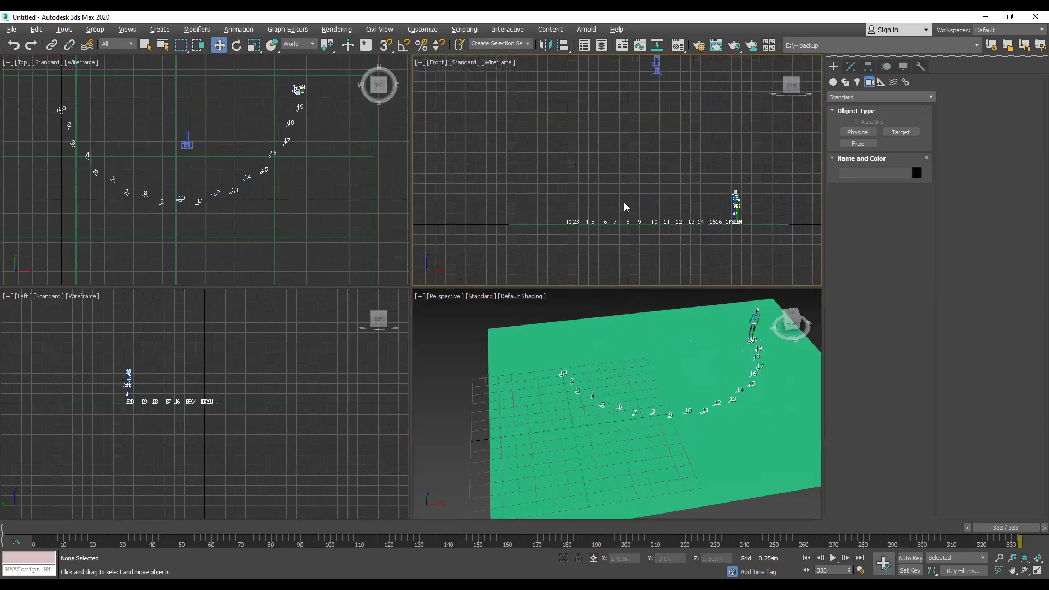
left_click(247, 363)
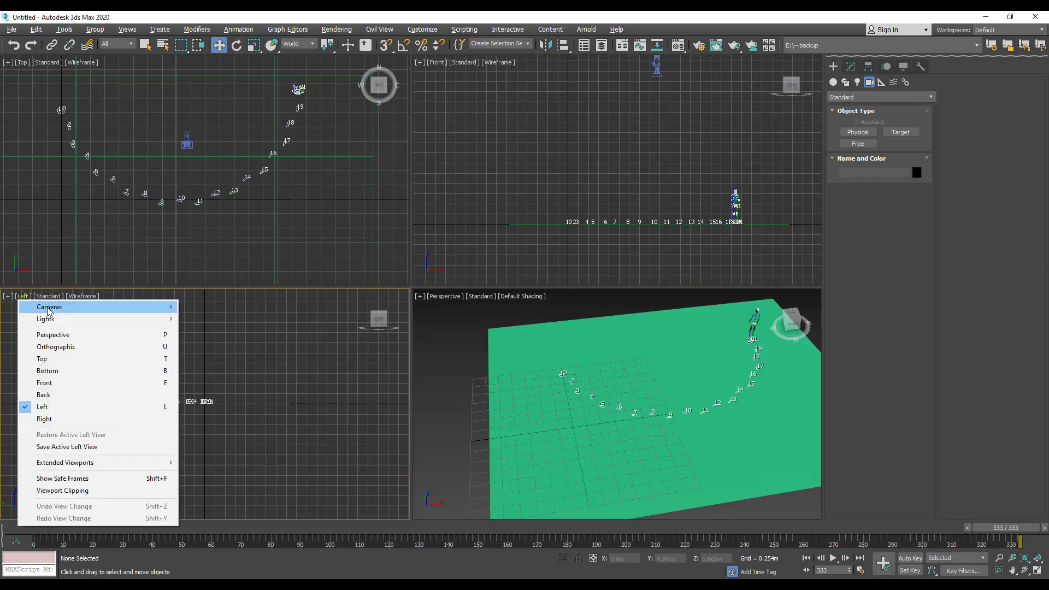
mouse_move(48, 311)
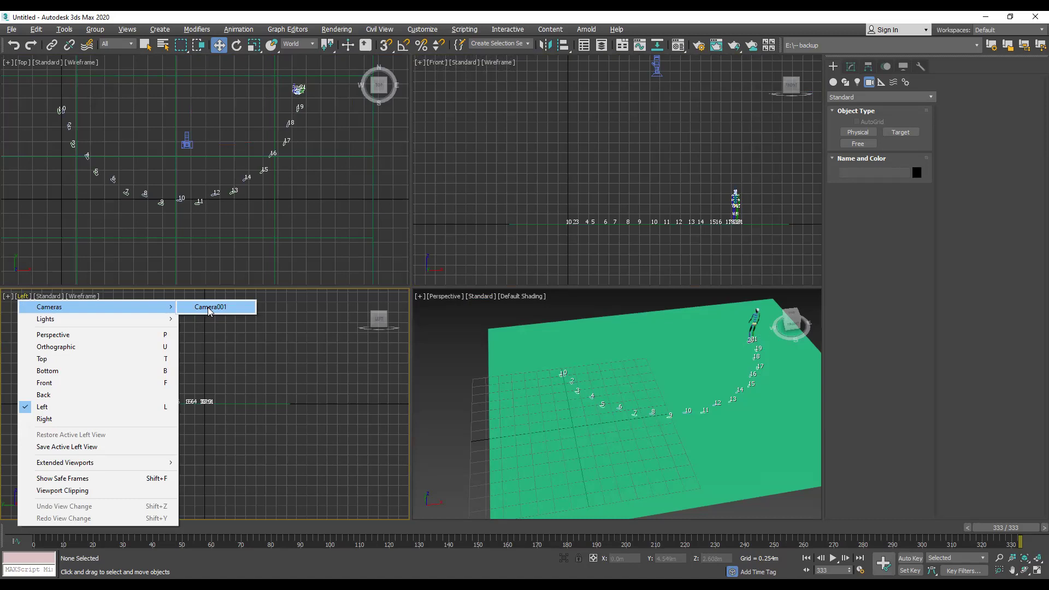
left_click(208, 310)
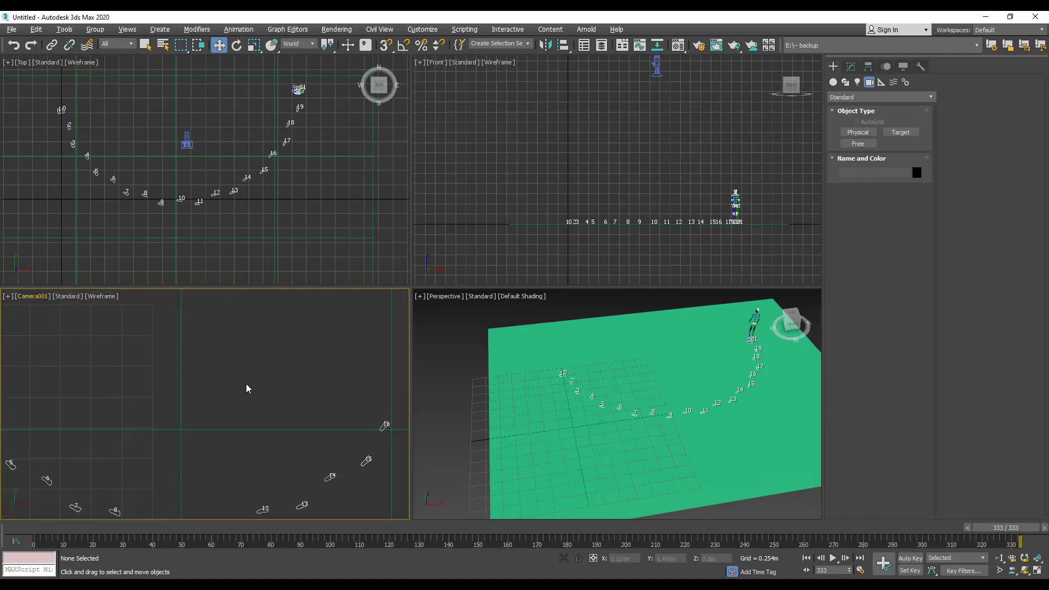
left_click(100, 298)
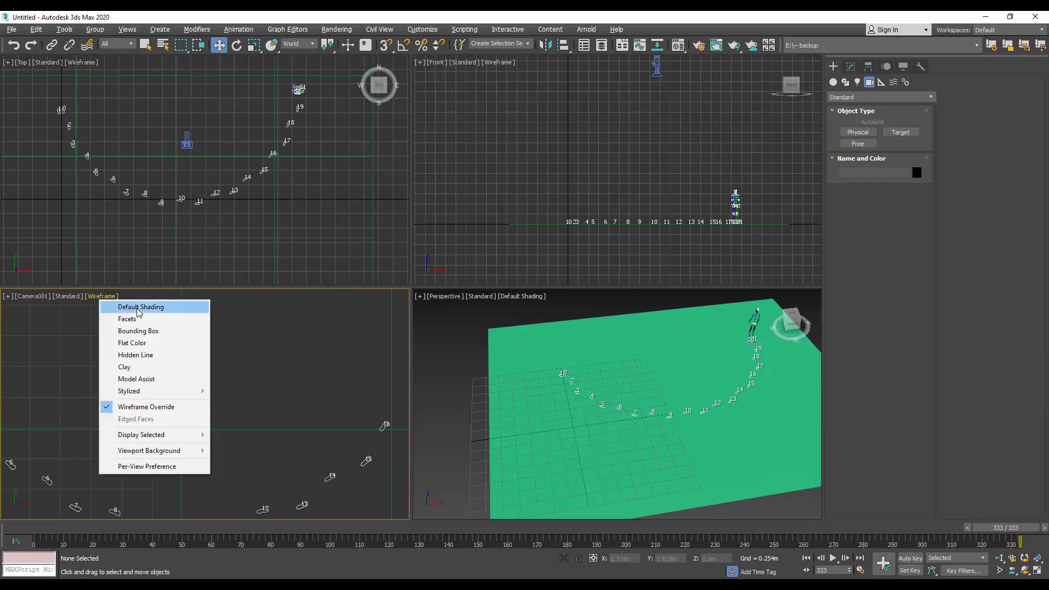
left_click(137, 310)
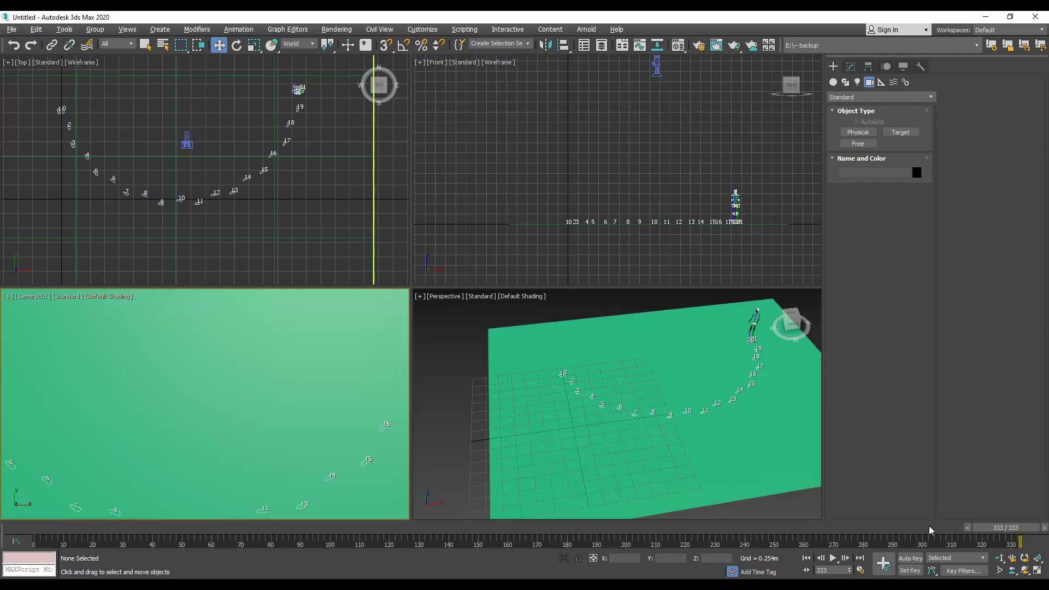
Scrub the animation back to frame 0 while watching the biped through the camera
left_click_drag(990, 529, 1, 530)
key("/")
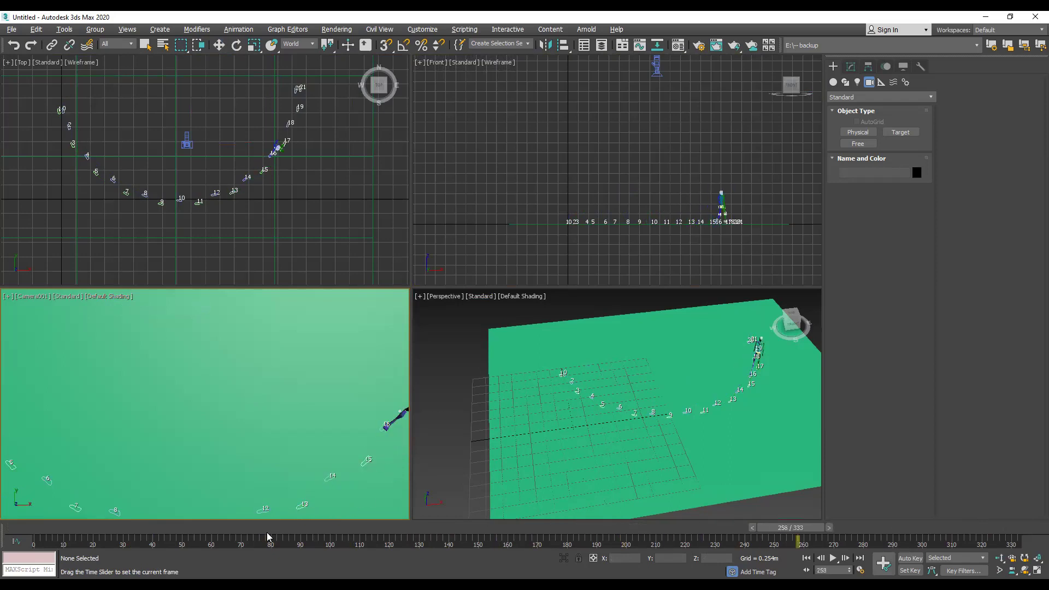
left_click_drag(1005, 528, 4, 543)
key("w")
Select Camera001 and move it along X in the Front view to about 1.924 m
left_click(187, 141)
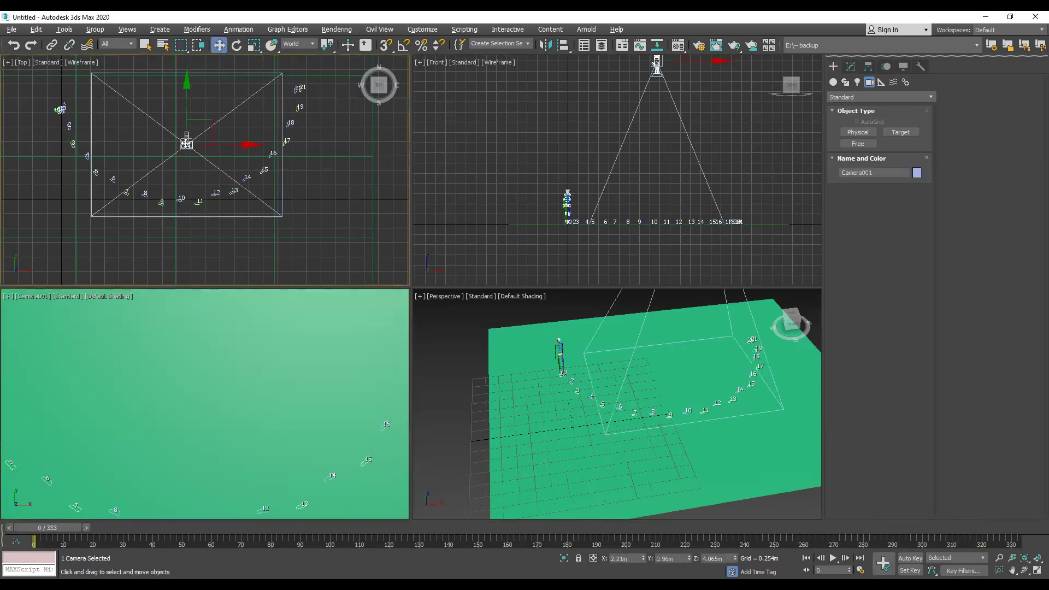
scroll(648, 407, "down", 6)
middle_click_drag(667, 387, 646, 397)
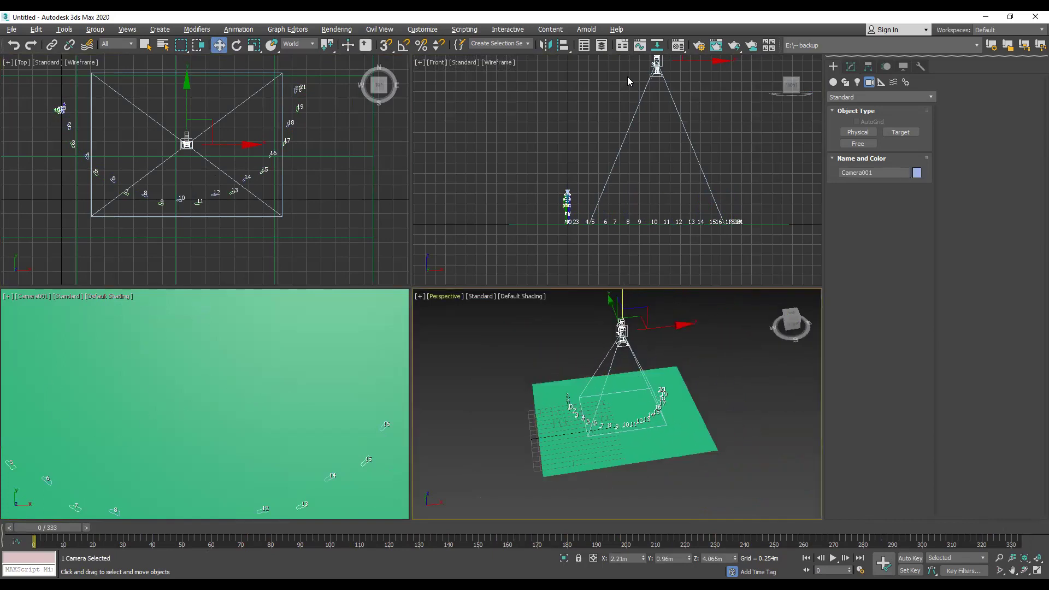
middle_click_drag(615, 125, 594, 148)
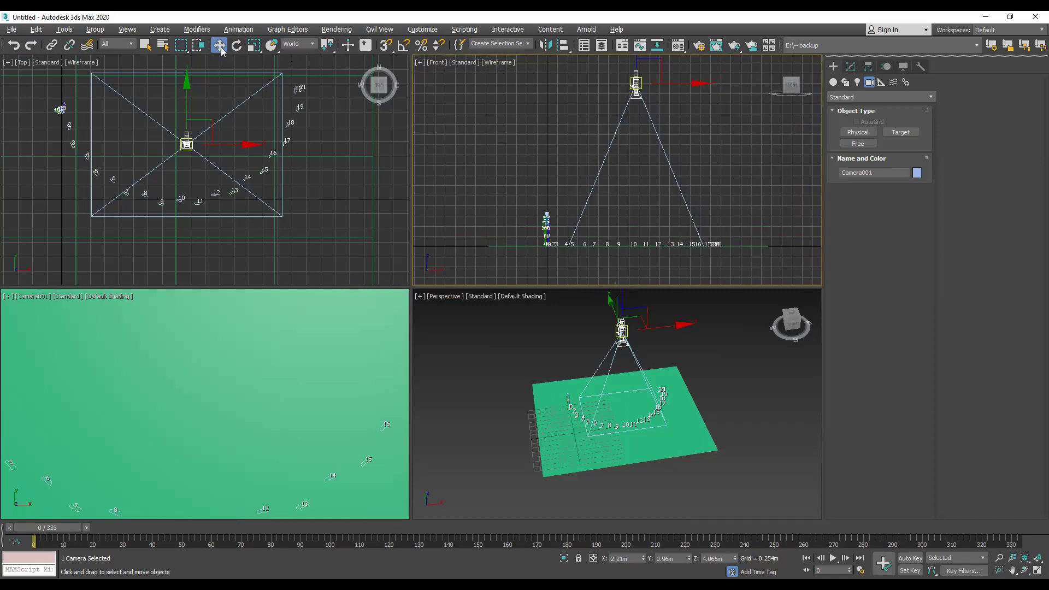
mouse_move(688, 81)
left_mouse_down()
mouse_move(754, 85)
mouse_move(628, 88)
mouse_move(680, 88)
left_mouse_up()
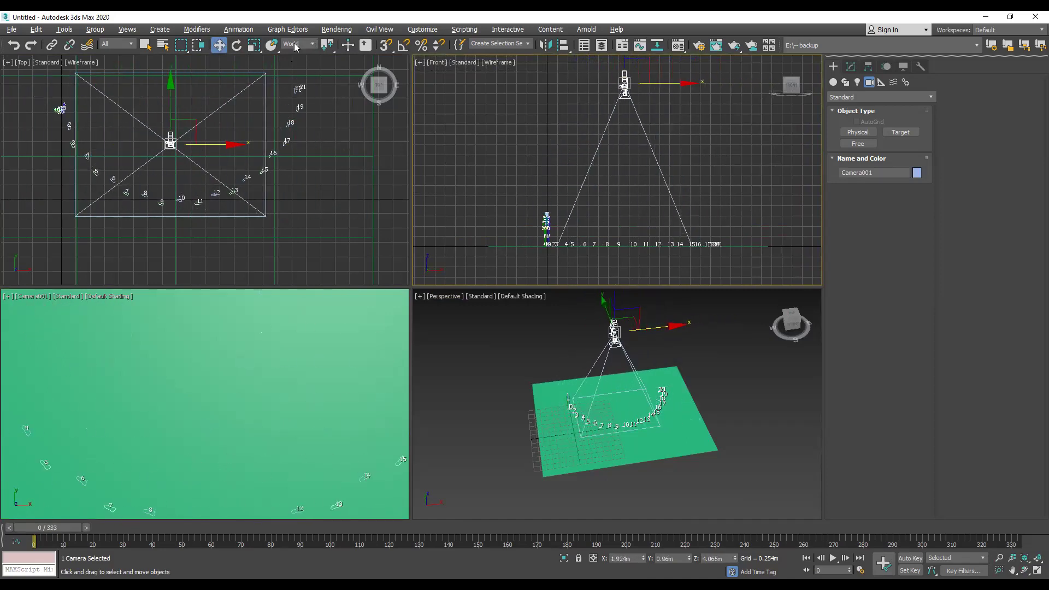
Rotate the camera about its X axis to about -23 degrees in the Top view
left_click(235, 47)
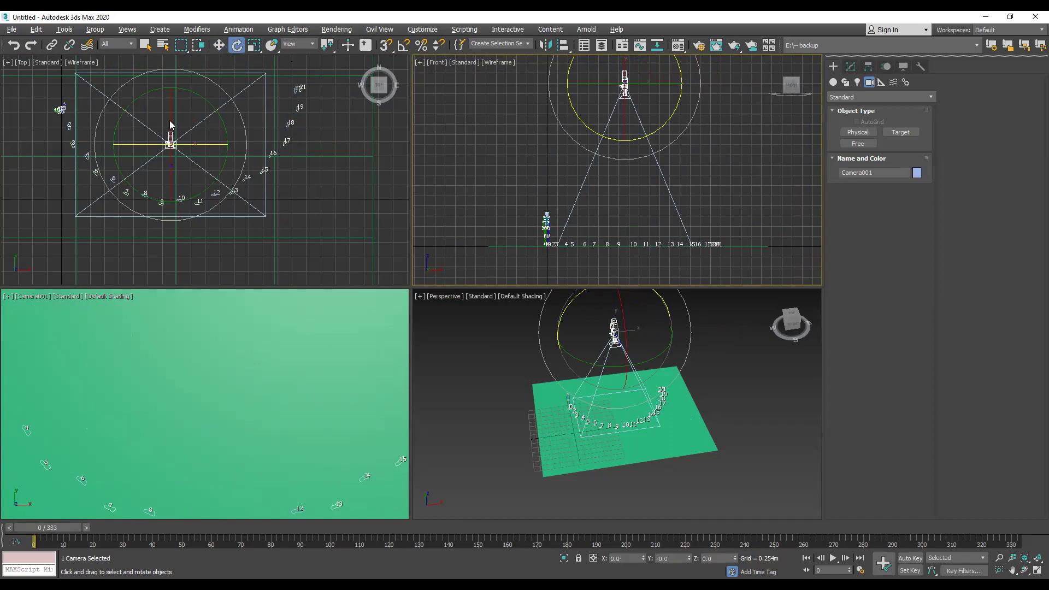
left_click_drag(171, 125, 174, 96)
middle_click_drag(666, 91, 649, 145)
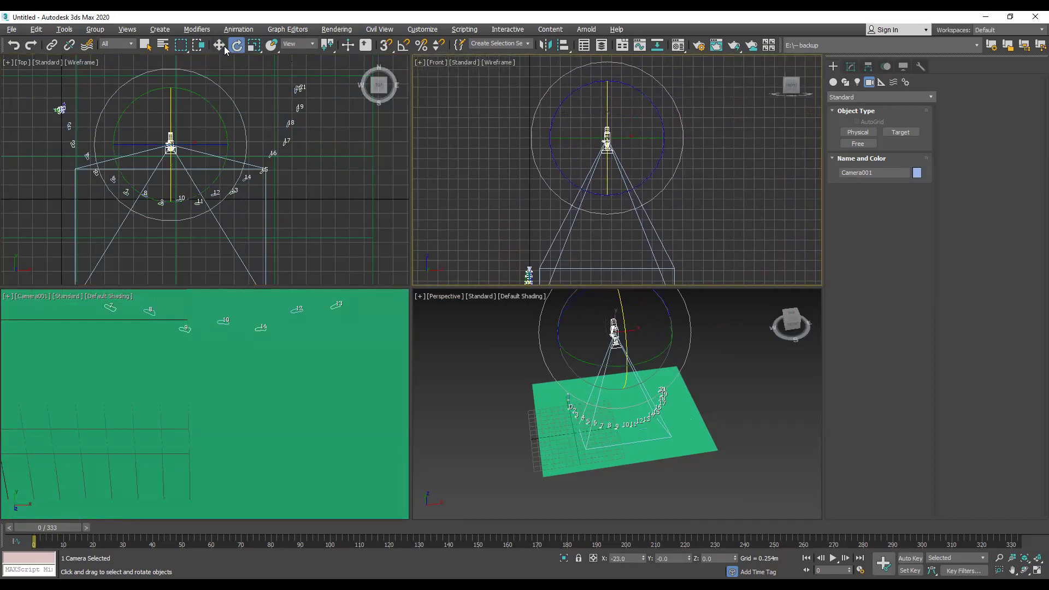
Move the camera to about X 3.529 m, Z 4.073 m, and inspect its placement in the maximized Perspective view
key("w")
left_click_drag(638, 123, 704, 123)
right_click(774, 386)
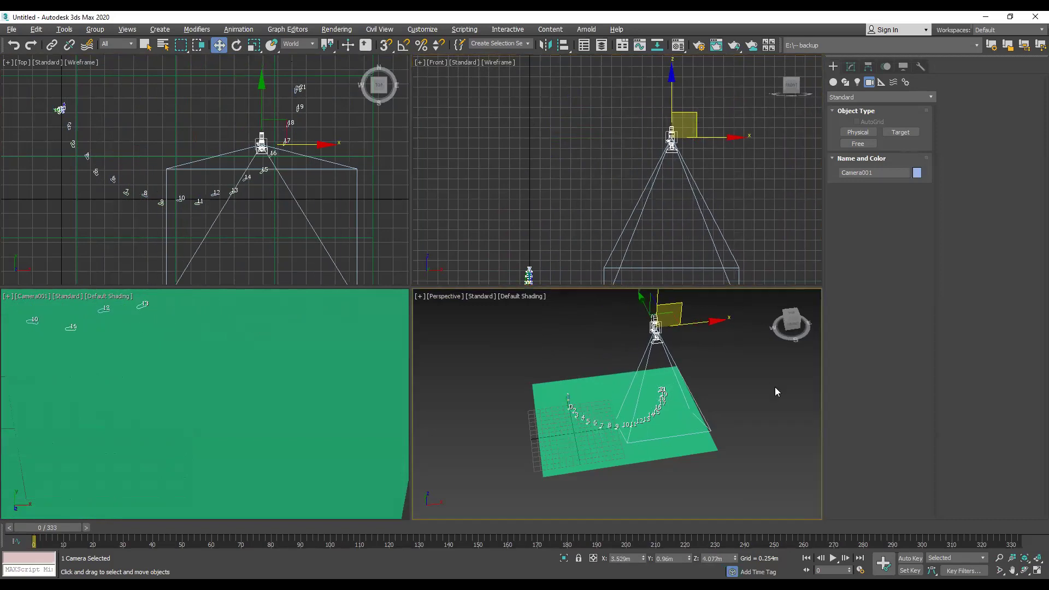
left_click(1036, 570)
middle_click_drag(765, 109, 706, 280, "alt")
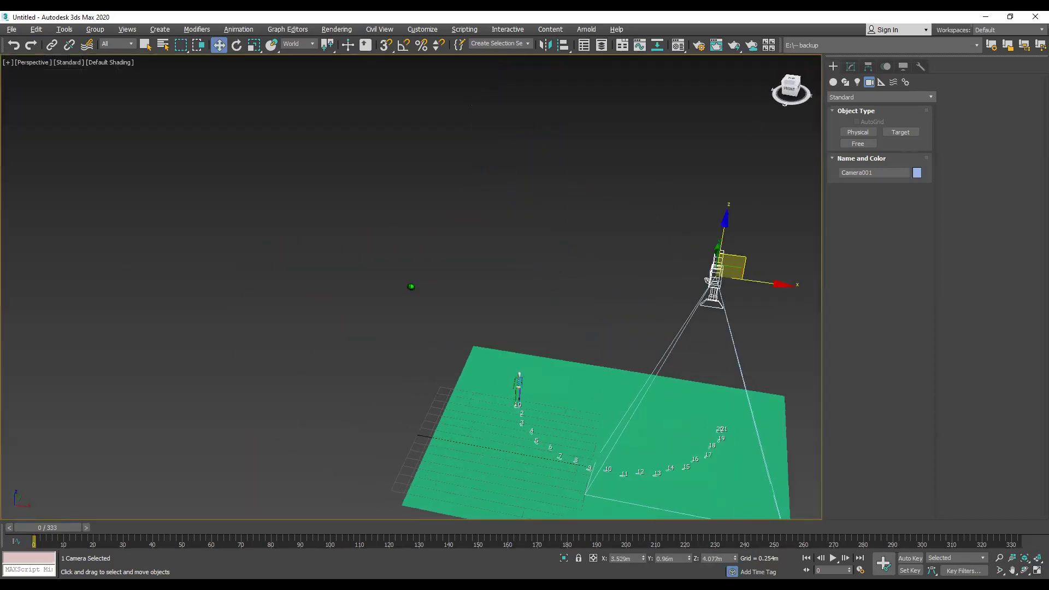
Rotate Camera001 in the Perspective view so it faces the opposite way, looking along the positive Y direction
left_click(774, 102)
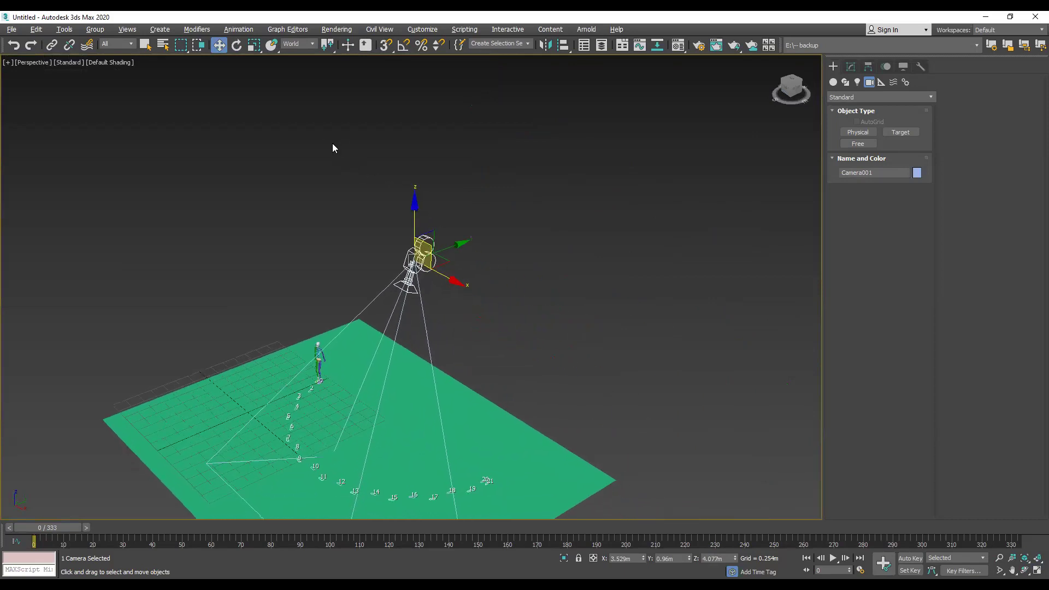
middle_click_drag(411, 287, 575, 286, "alt")
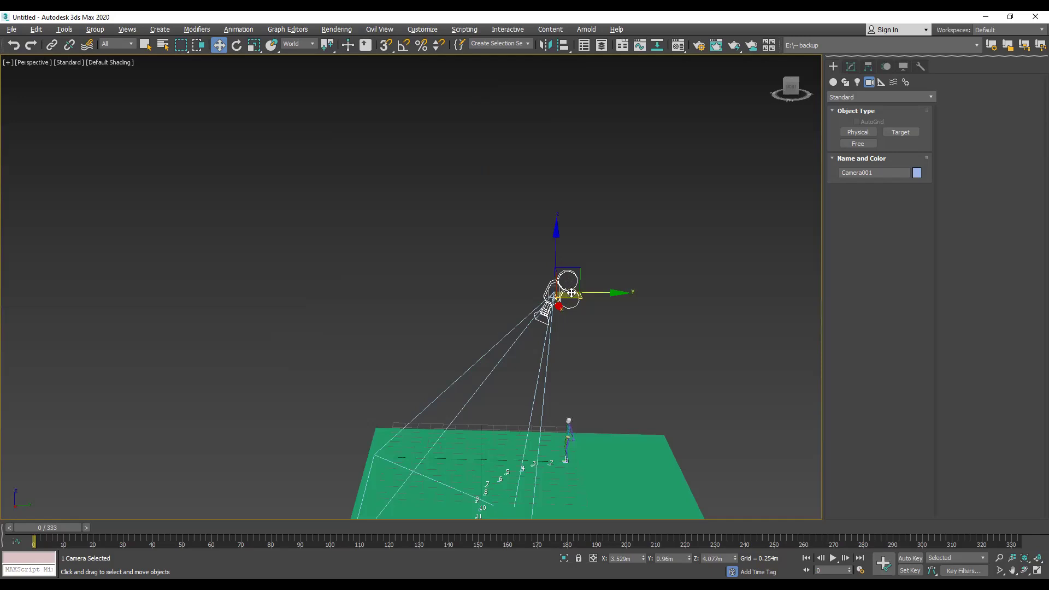
left_click(237, 45)
left_click_drag(595, 253, 495, 270)
Move the camera in front of the footstep path to about X 2.333 m, Y -2.949 m, Z 3.509 m
left_click(219, 44)
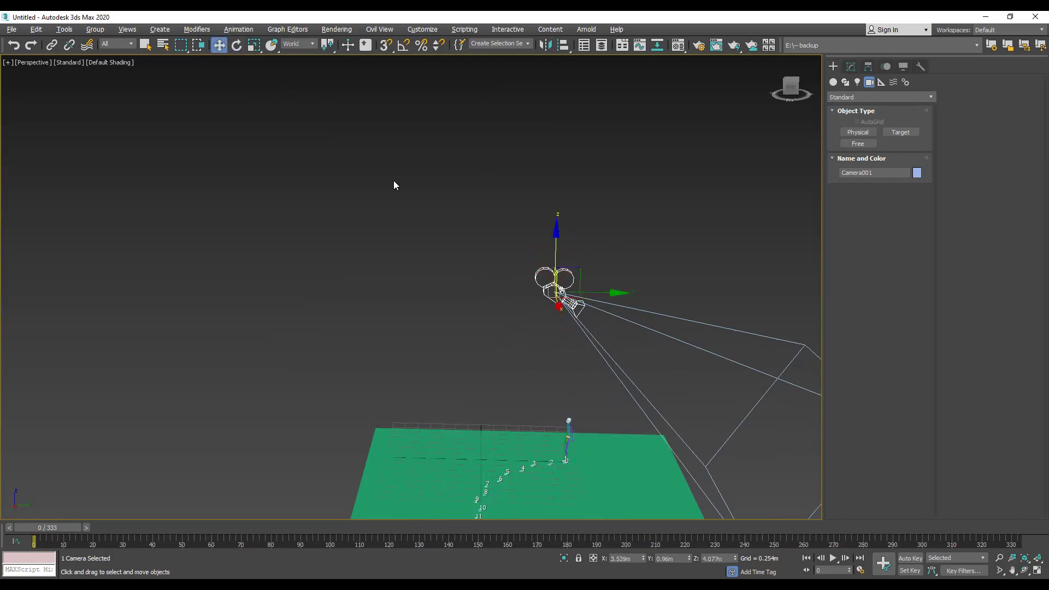
left_click_drag(563, 279, 288, 303)
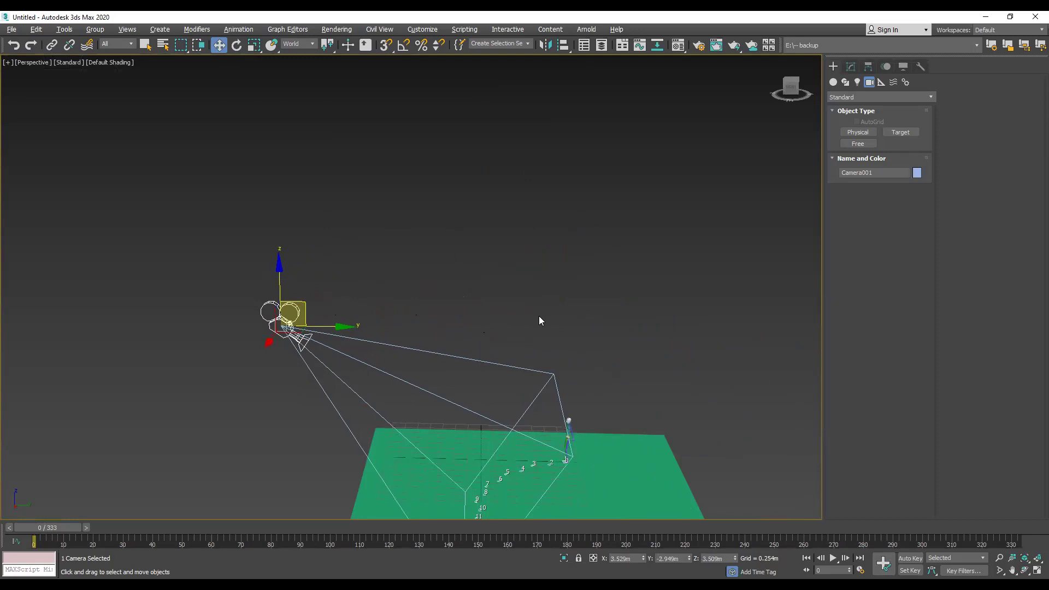
middle_click_drag(539, 320, 534, 175)
left_click(791, 89)
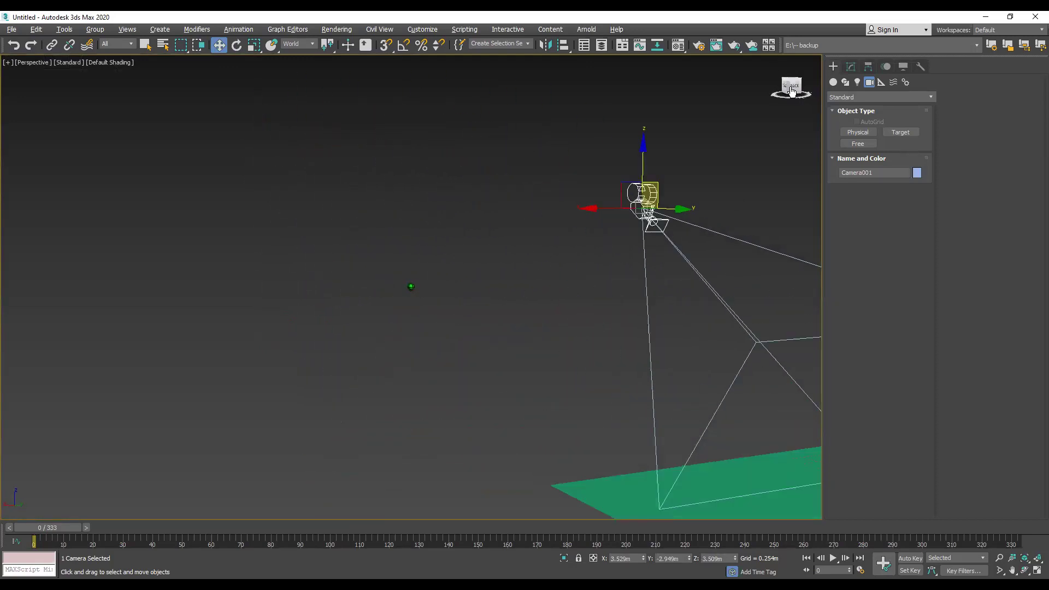
left_click_drag(152, 126, 234, 126)
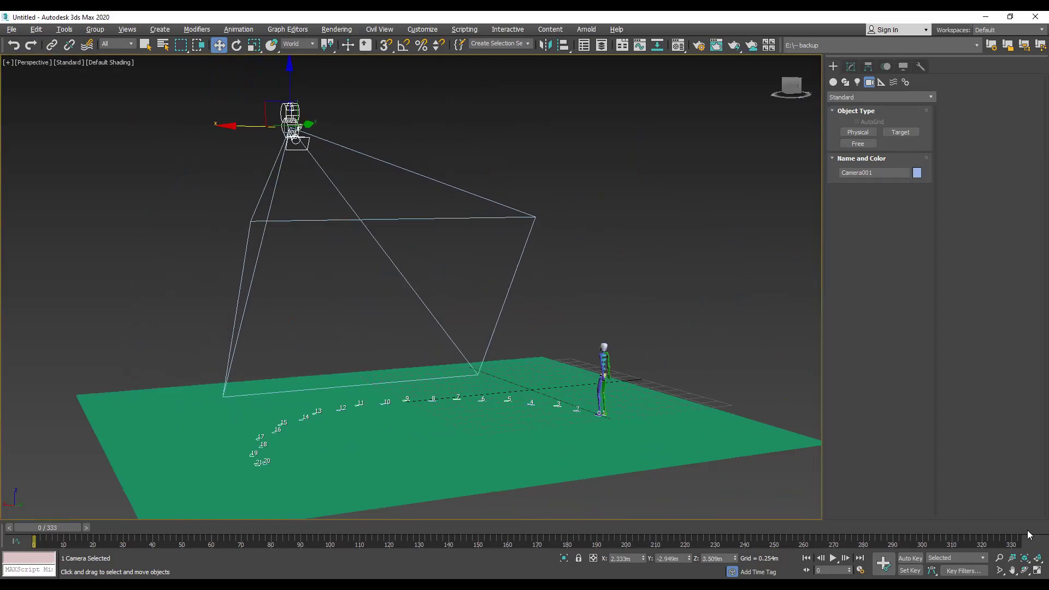
Restore the four-viewport layout, play the biped's walk in the Camera001 view, and return to frame 0
left_click(1037, 570)
right_click(214, 335)
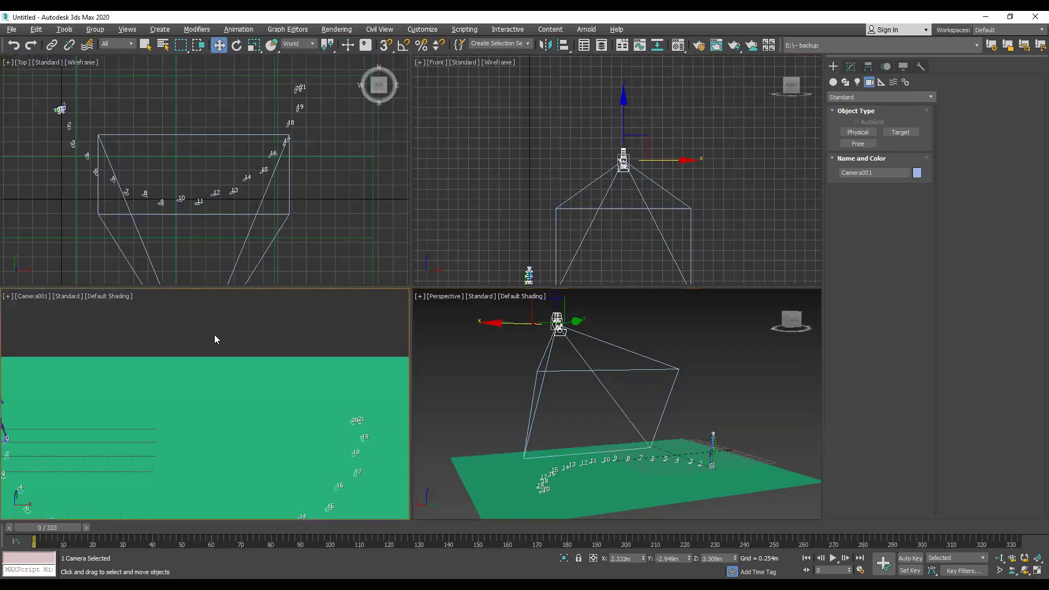
left_click_drag(59, 529, 73, 530)
key("/")
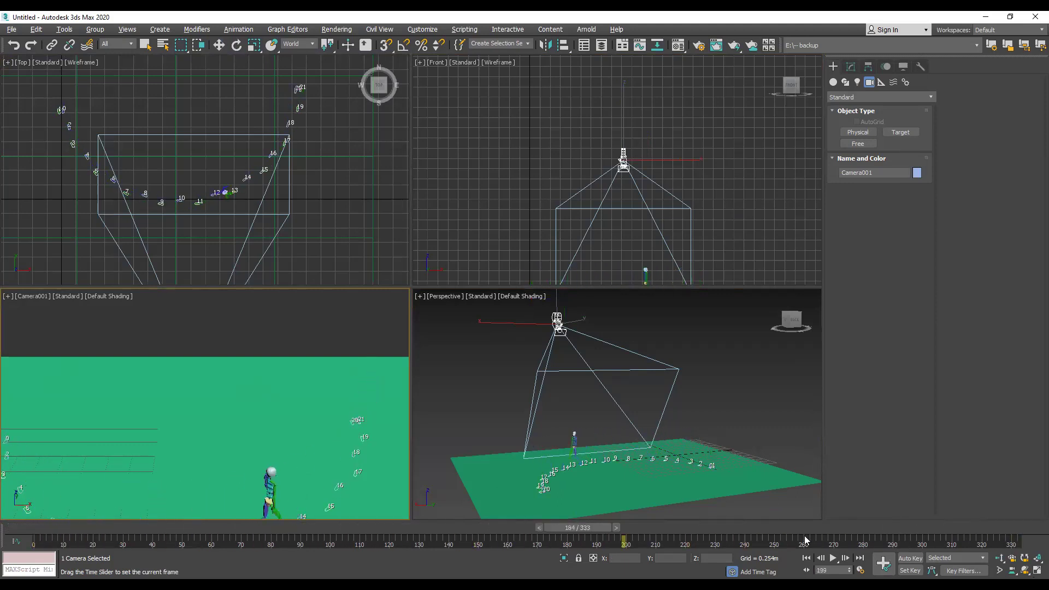
key("Home")
key("w")
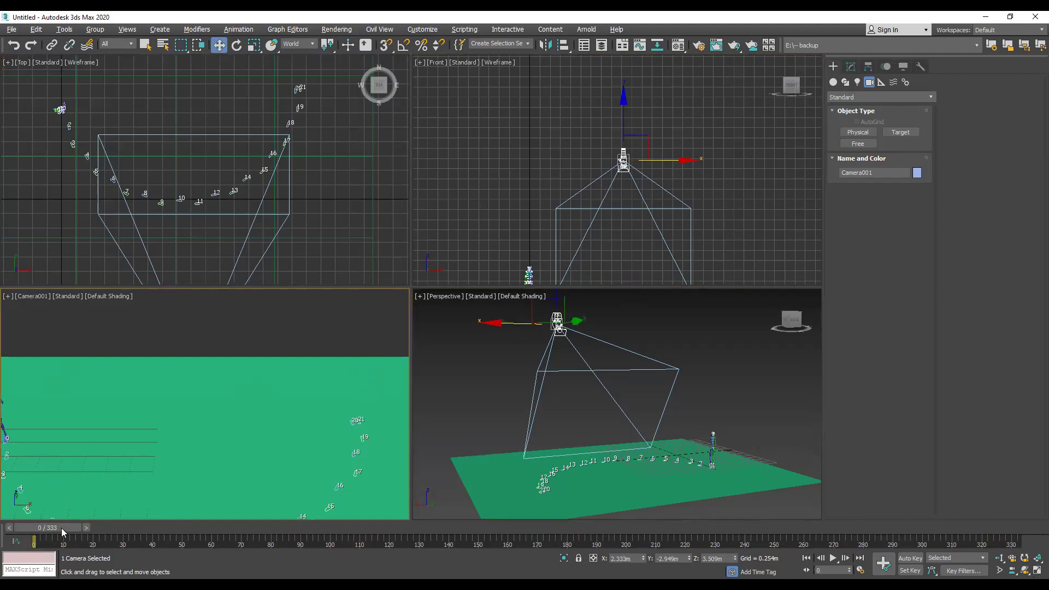
Open Camera001's parameters, apply the 15 mm stock lens, and examine its viewing cone in the Perspective and Front views
left_click(569, 336)
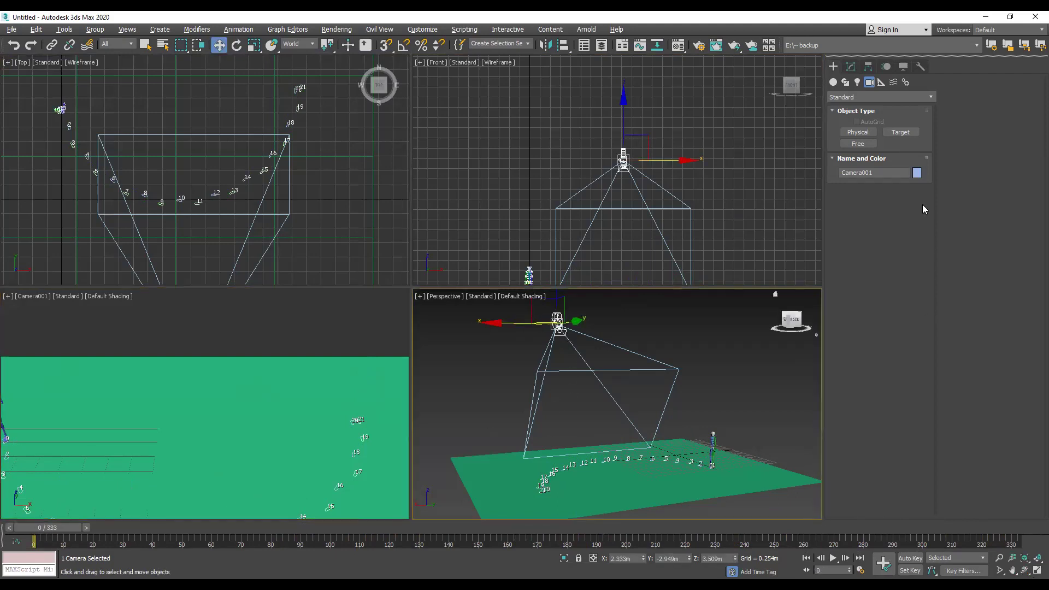
left_click(869, 68)
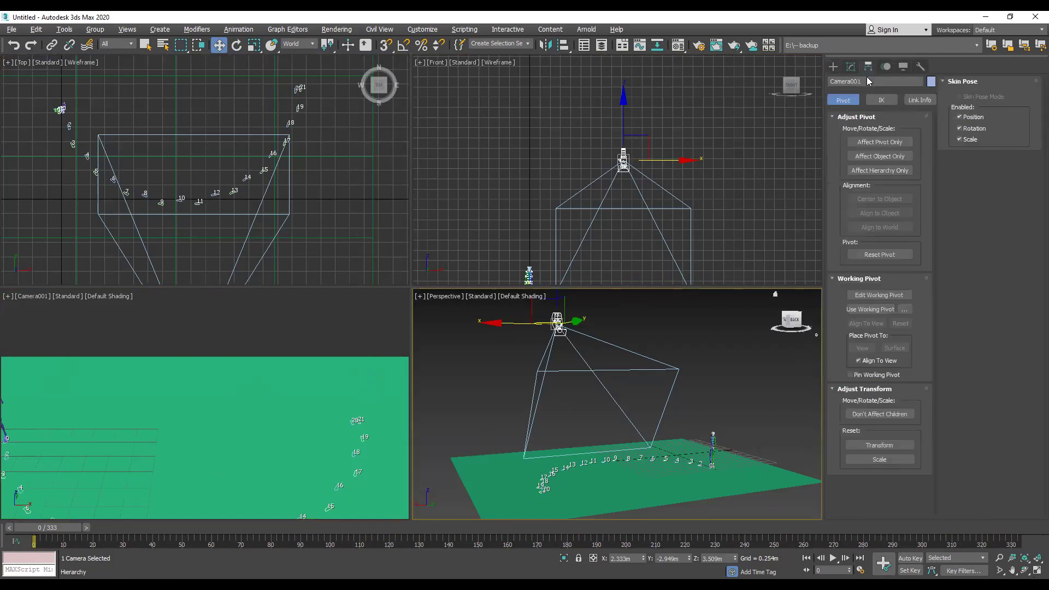
left_click(853, 67)
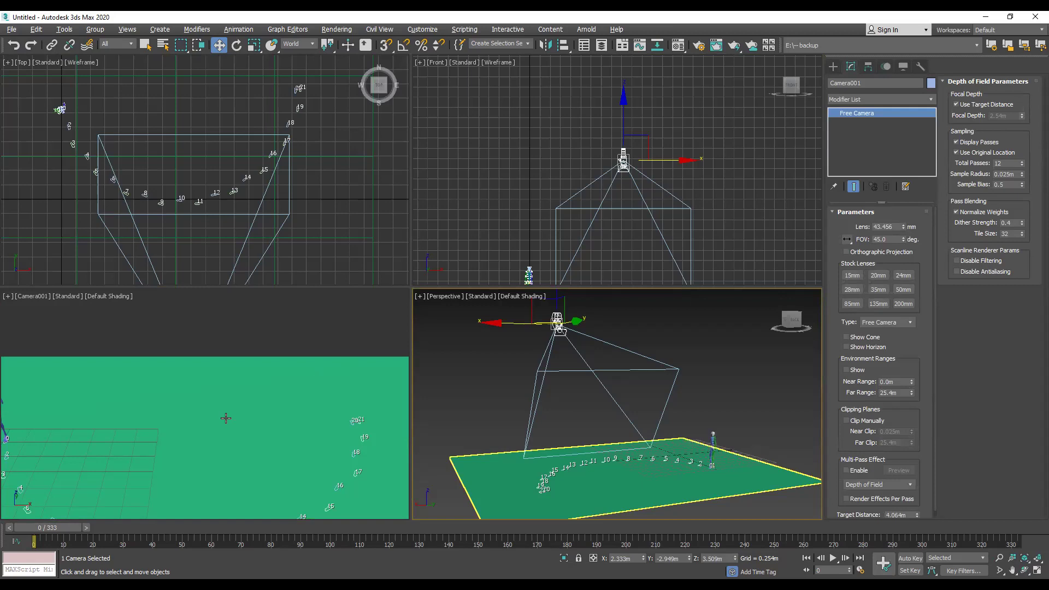
left_click(851, 277)
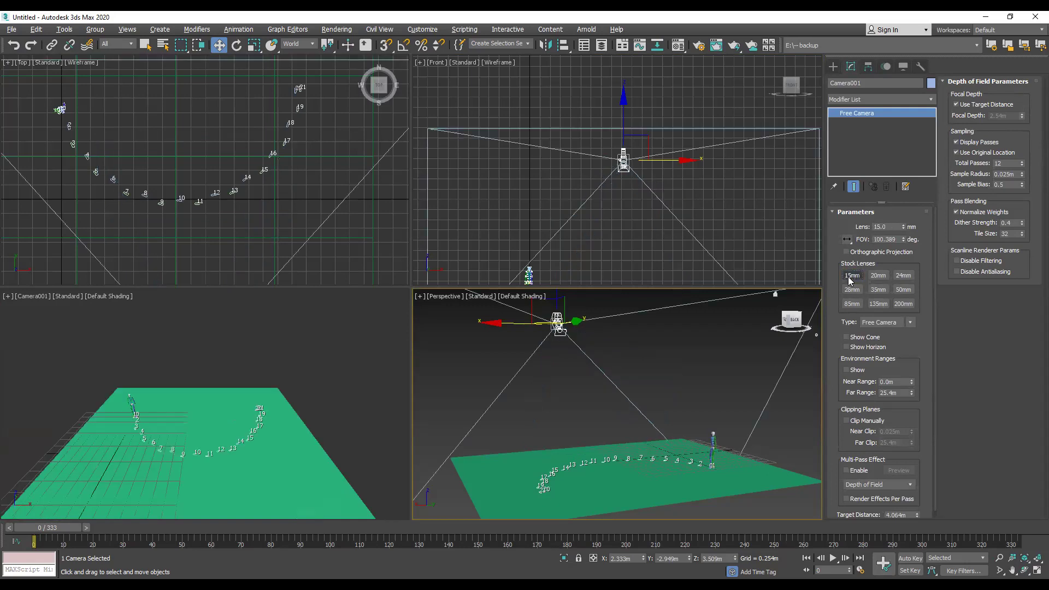
scroll(638, 369, "down", 3)
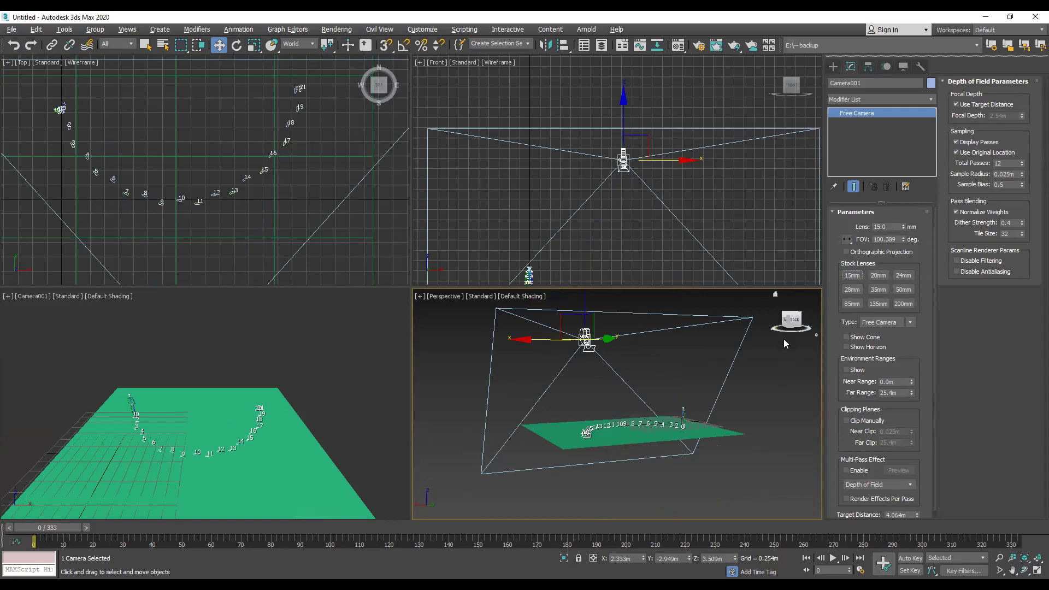
left_click_drag(787, 325, 830, 327)
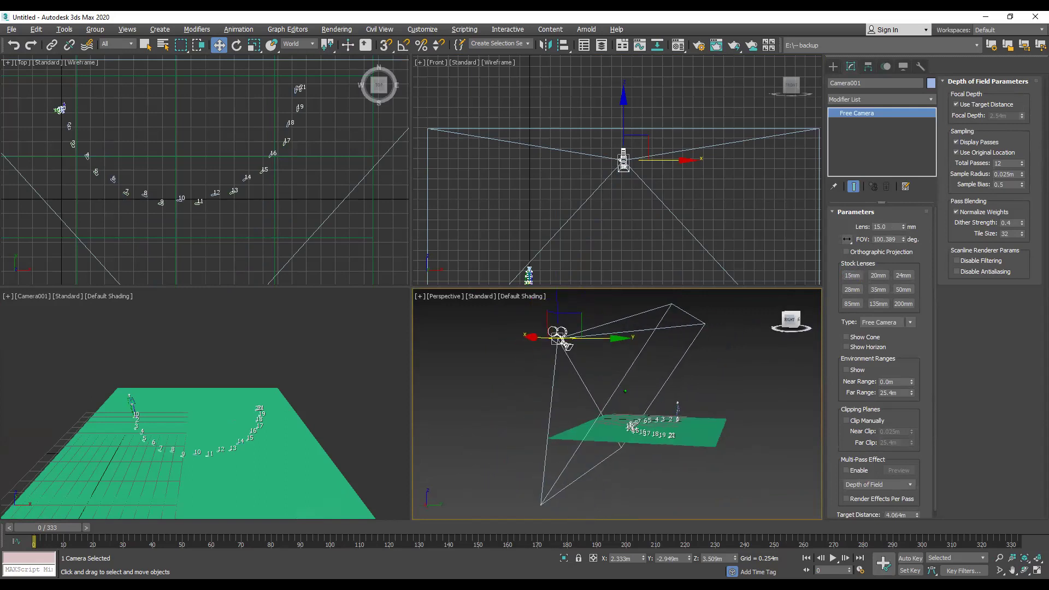
scroll(278, 185, "down", 3)
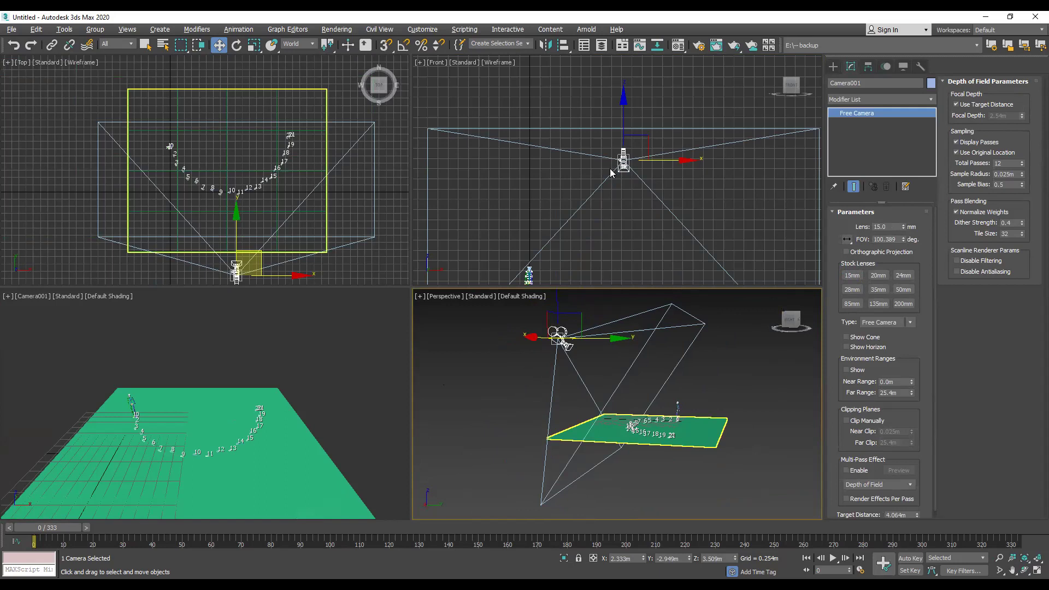
scroll(647, 206, "down", 3)
middle_click_drag(647, 206, 640, 150)
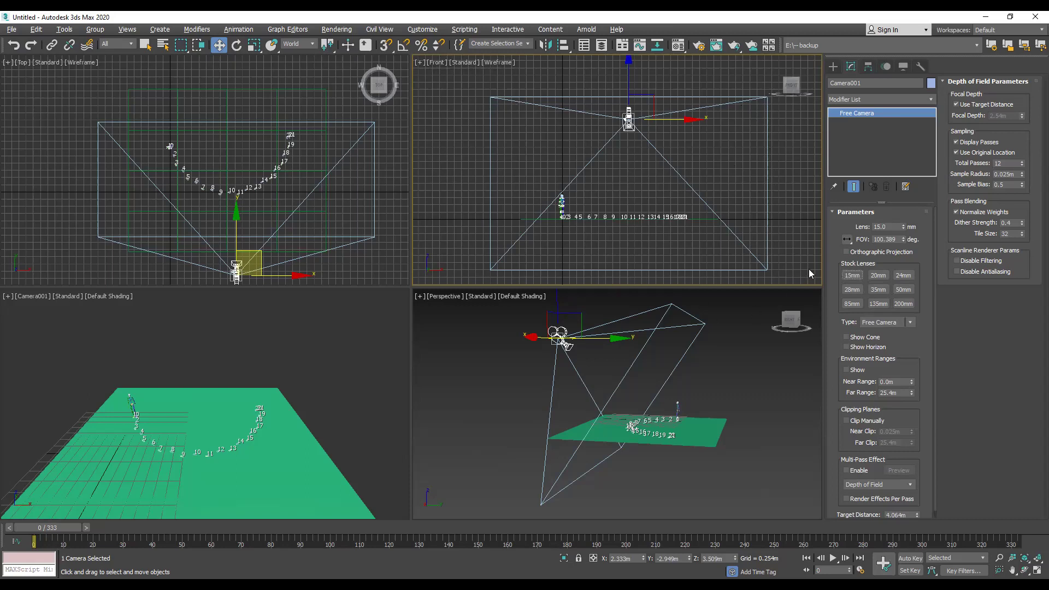
Try the camera's stock lenses in turn from 20 mm up to 200 mm to compare their fields of view
left_click(879, 275)
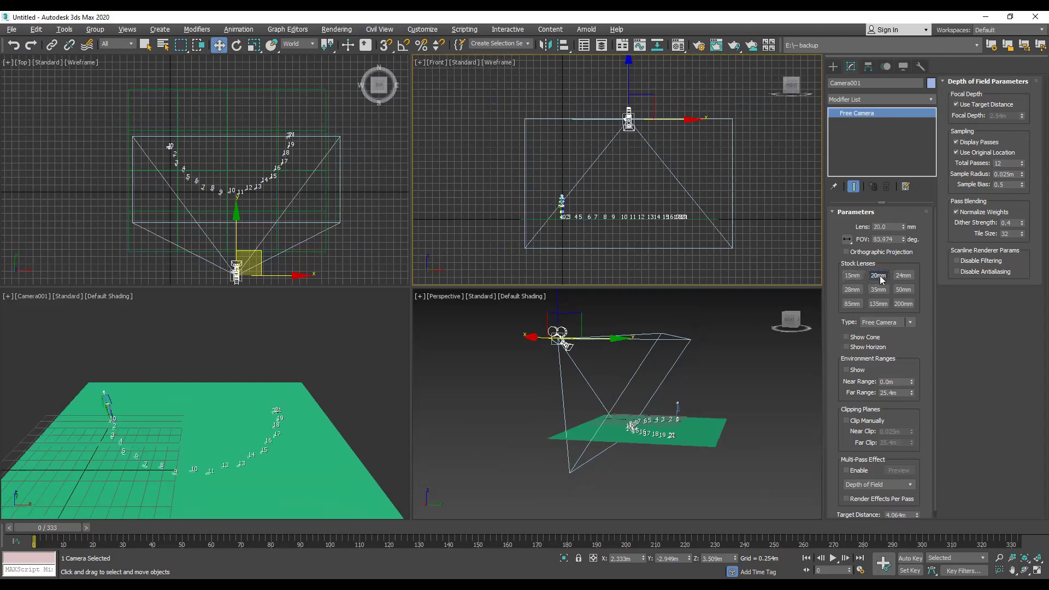
left_click(904, 276)
left_click(852, 290)
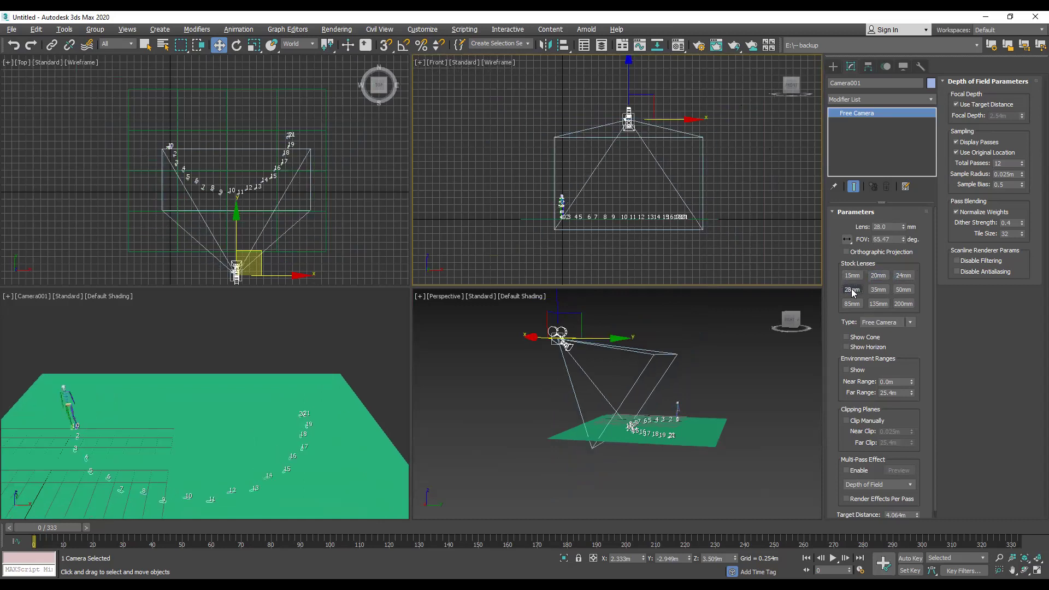
left_click(877, 291)
left_click(903, 290)
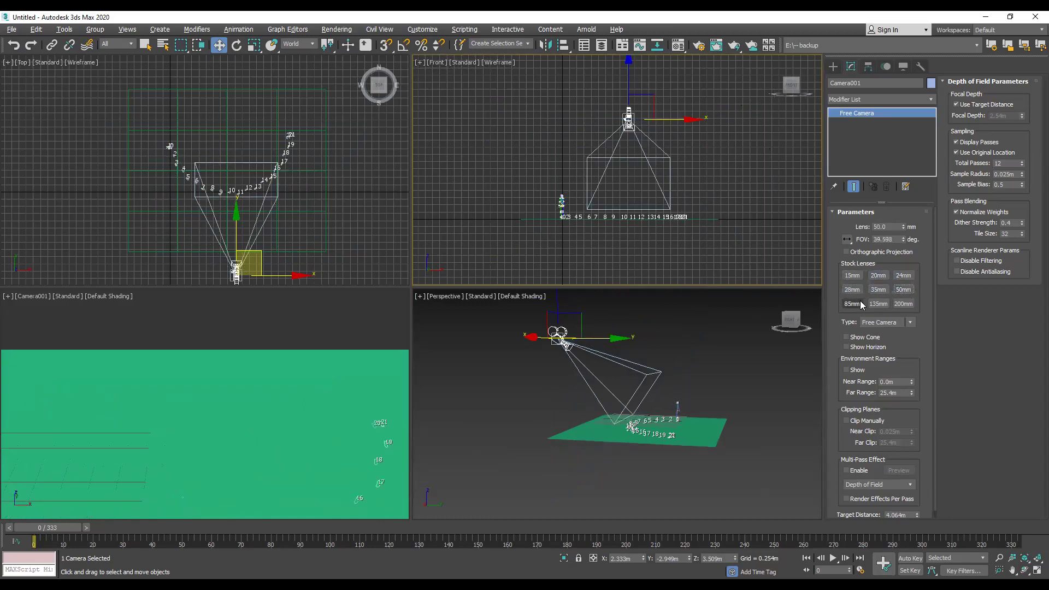
left_click(859, 303)
left_click(878, 304)
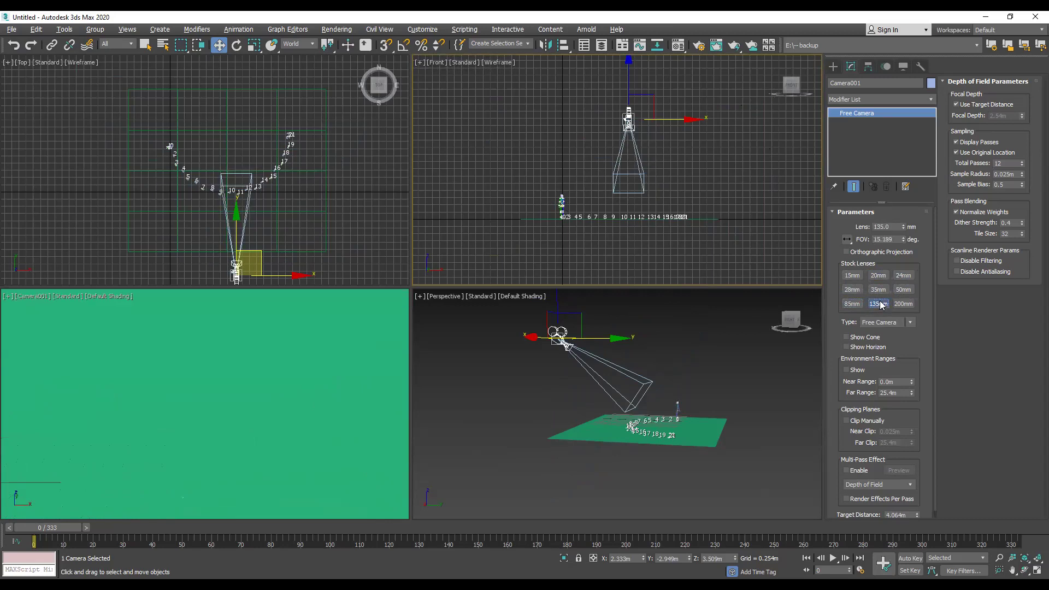
left_click(903, 304)
Compare the 20, 28, 35 and 50 mm stock lenses again, ending with the camera at 35 mm
left_click(878, 290)
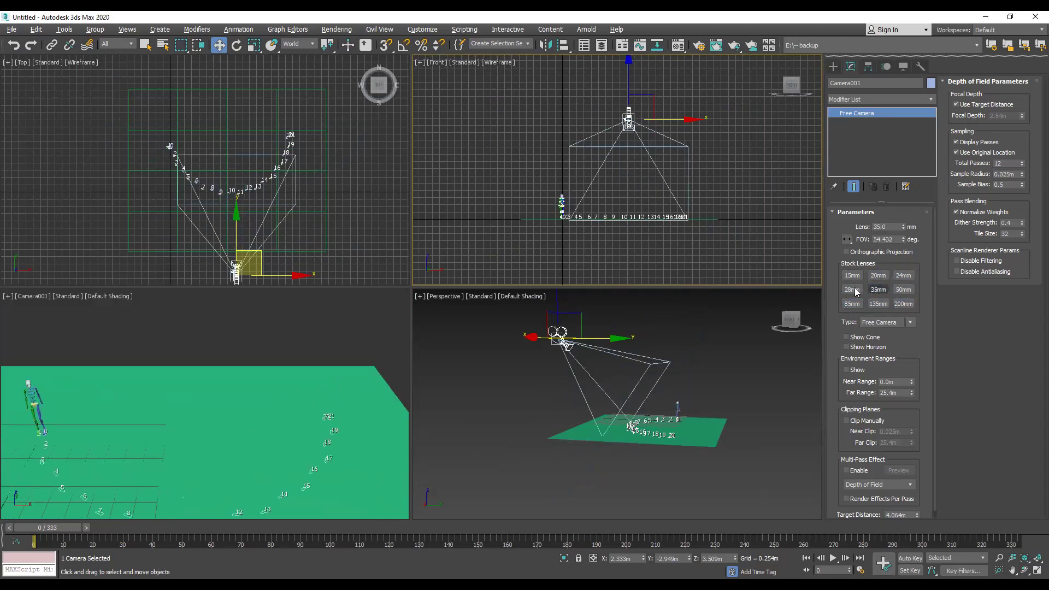
left_click(854, 290)
left_click(878, 276)
left_click(878, 290)
left_click(903, 290)
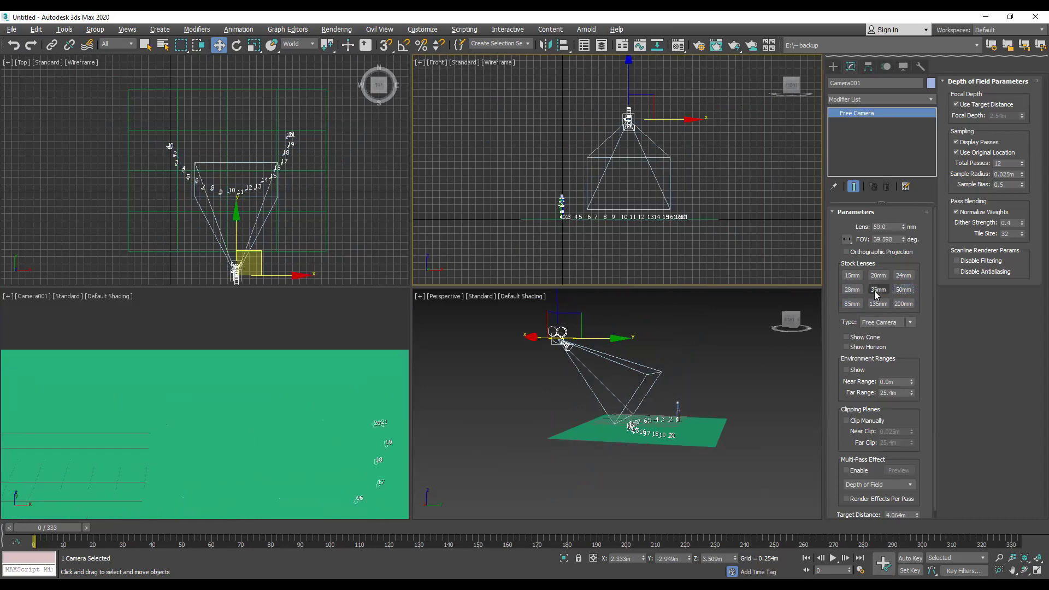
left_click(877, 290)
left_click(852, 289)
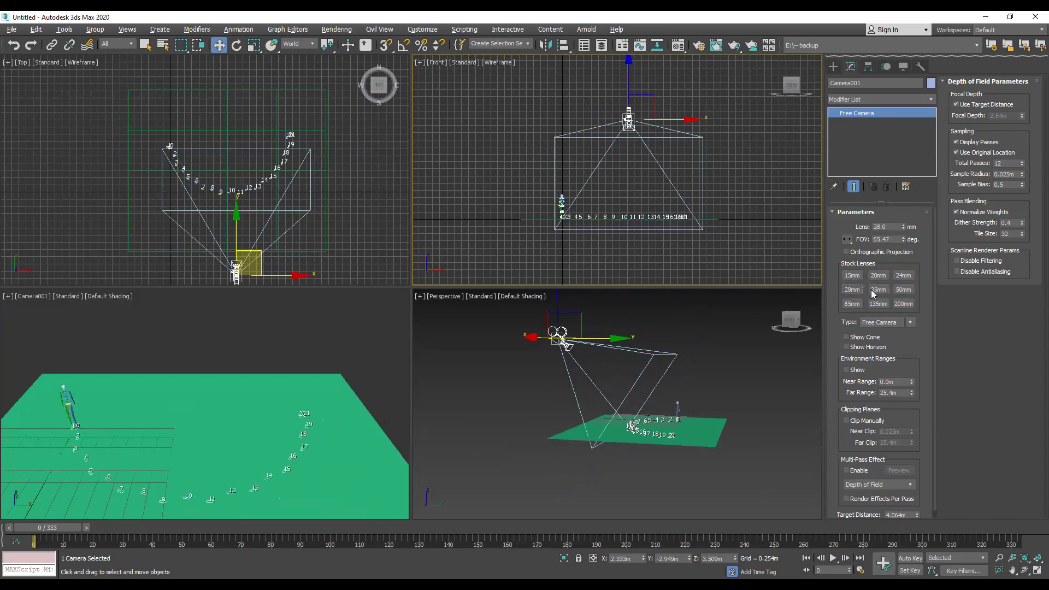
left_click(878, 290)
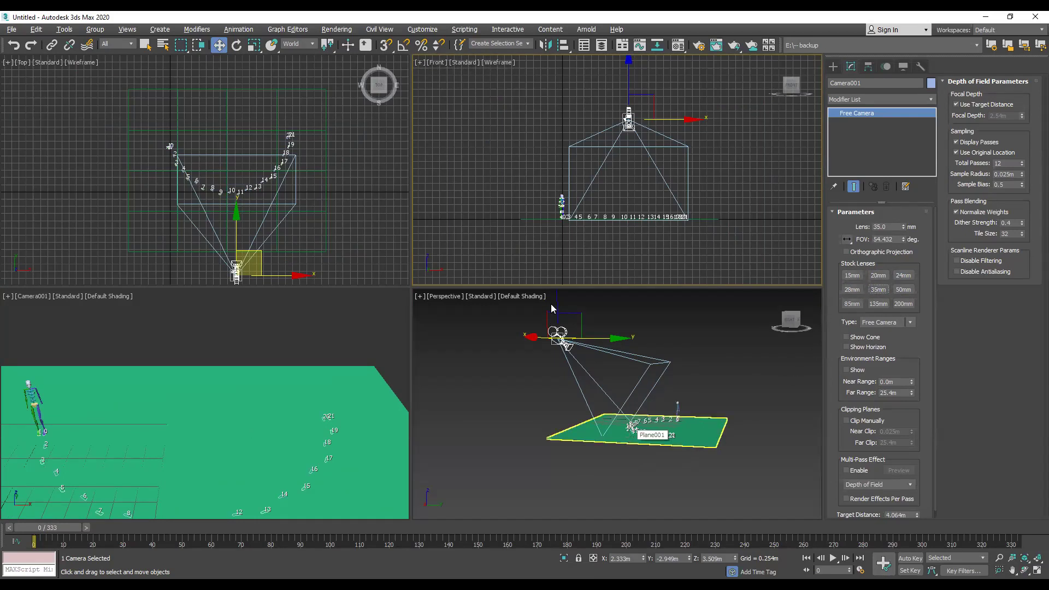
Try the camera closer to the path at about Y -0.164 m, Z 1.933 m with the 135, 35, 20 and 15 mm lenses
left_click(596, 338)
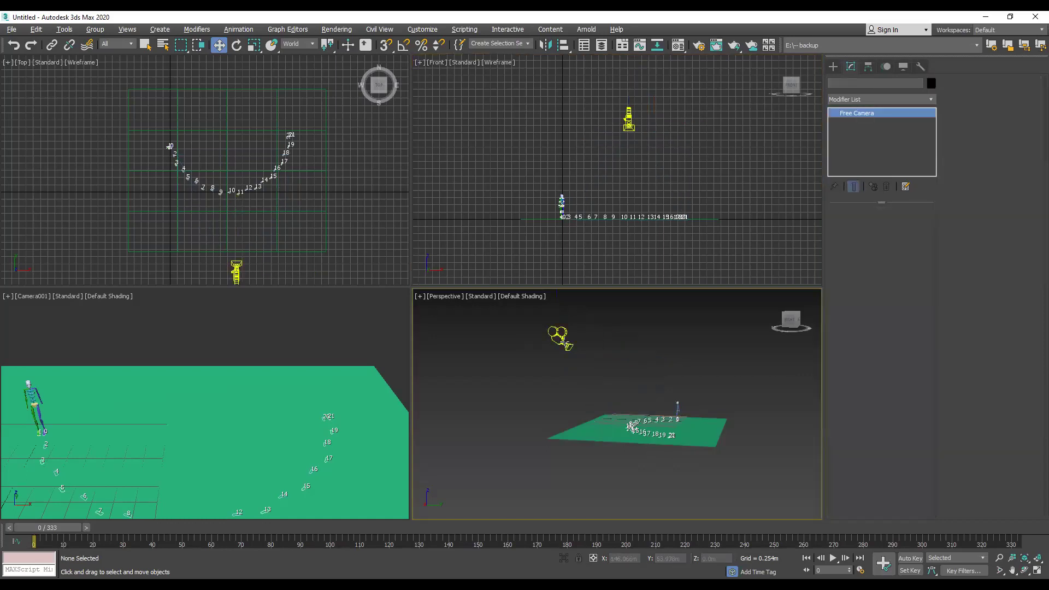
left_click_drag(578, 316, 646, 355)
left_click(883, 306)
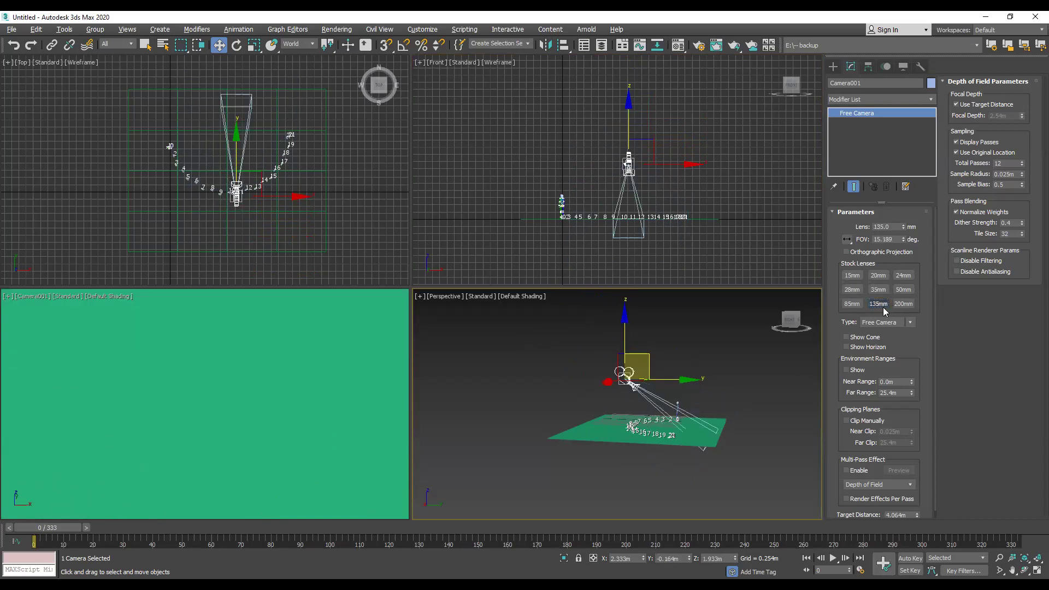
left_click(878, 290)
left_click(878, 275)
left_click(853, 276)
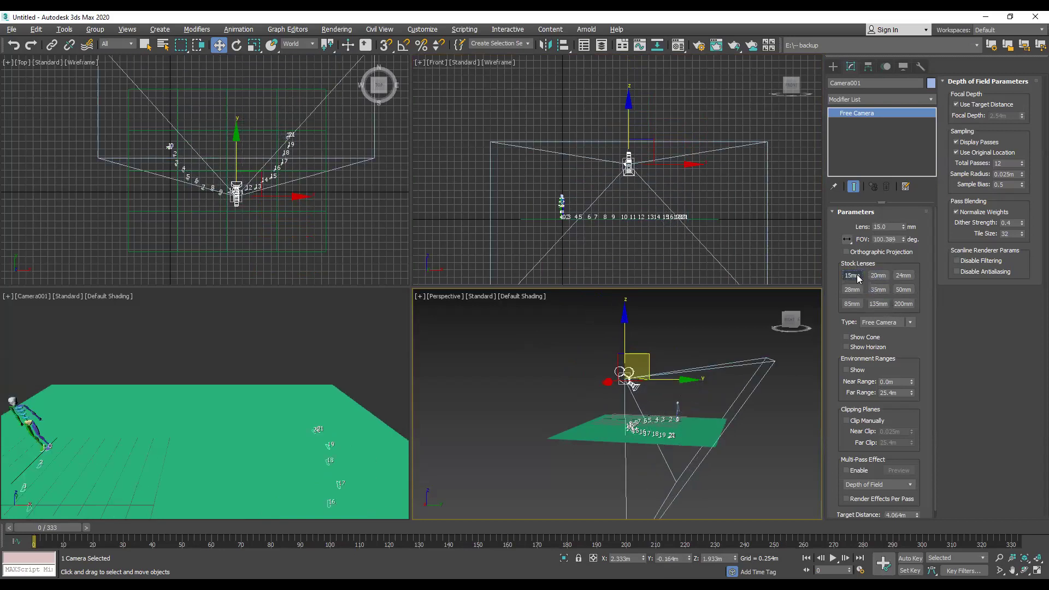
Move the camera back to about Y -2.78 m, Z 3.522 m and set its stock lens to 35 mm
left_click_drag(654, 363, 587, 319)
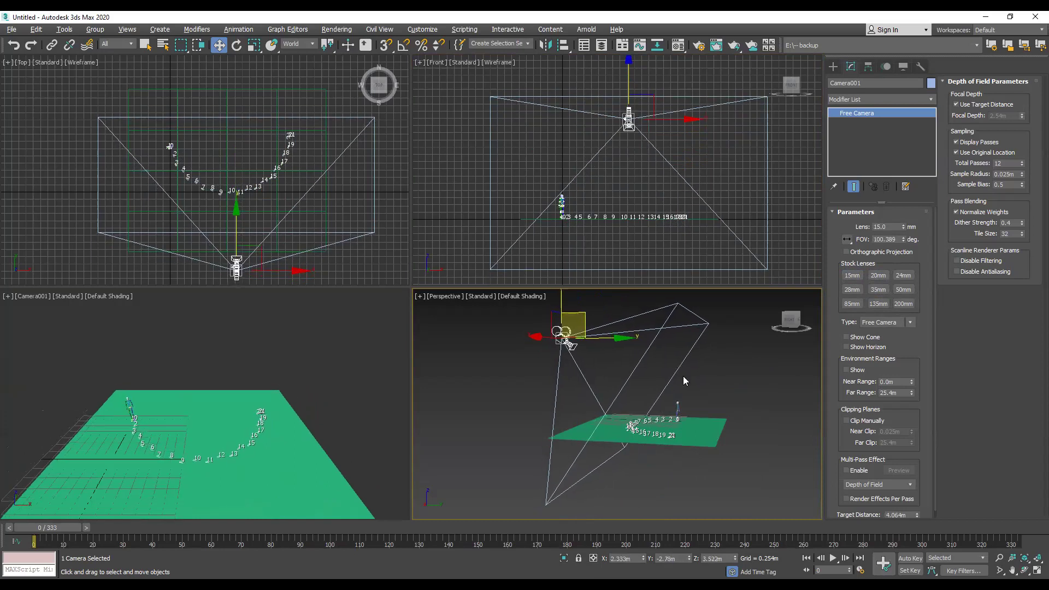
left_click(876, 293)
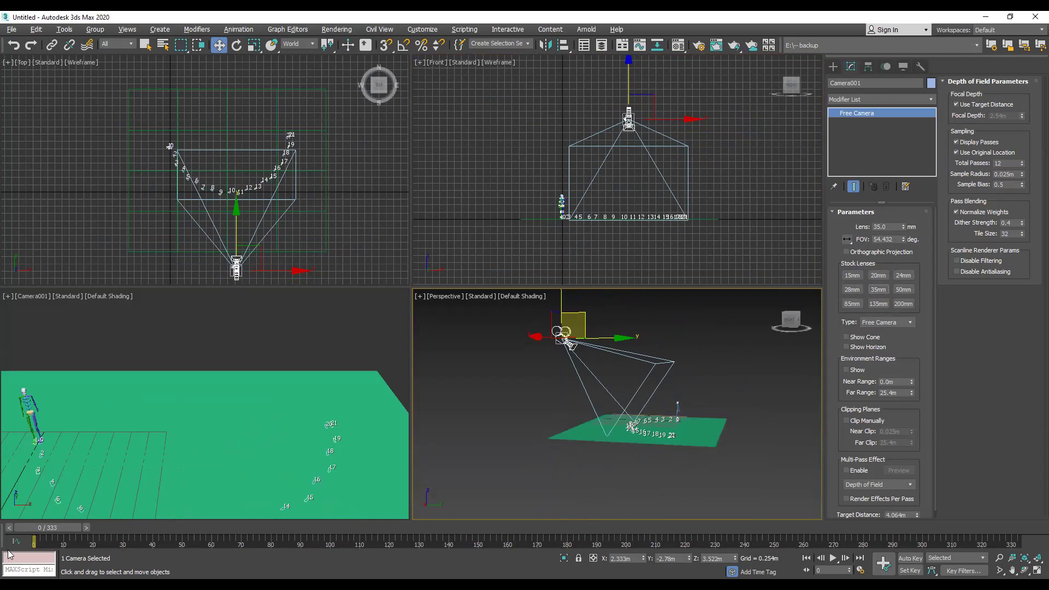
With Auto Key on, create a position, rotation and scale key at frame 0, and set the lens to 20 mm at frame 40
left_click(910, 558)
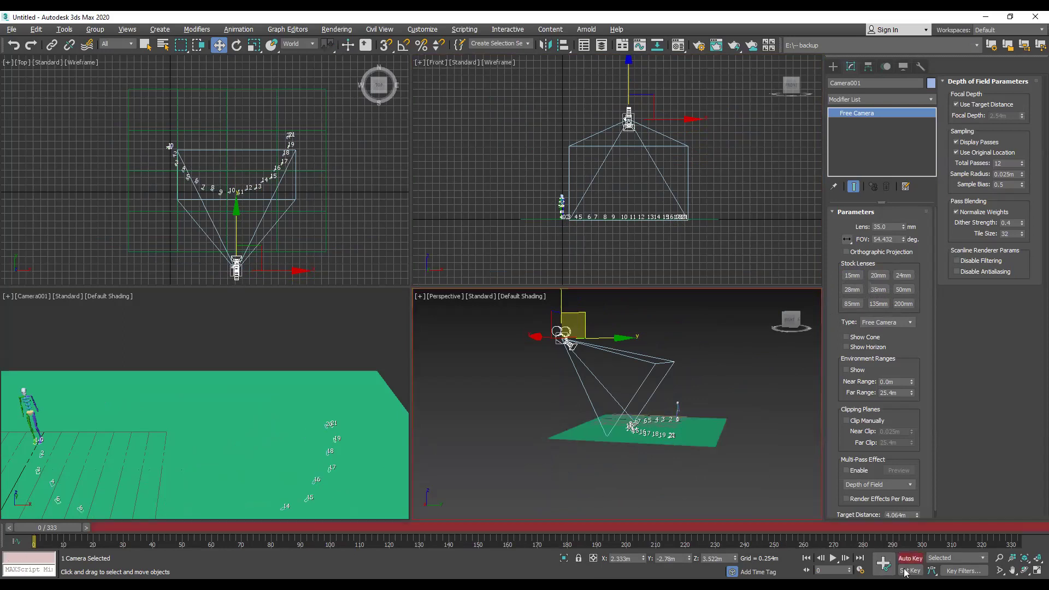
right_click(33, 530)
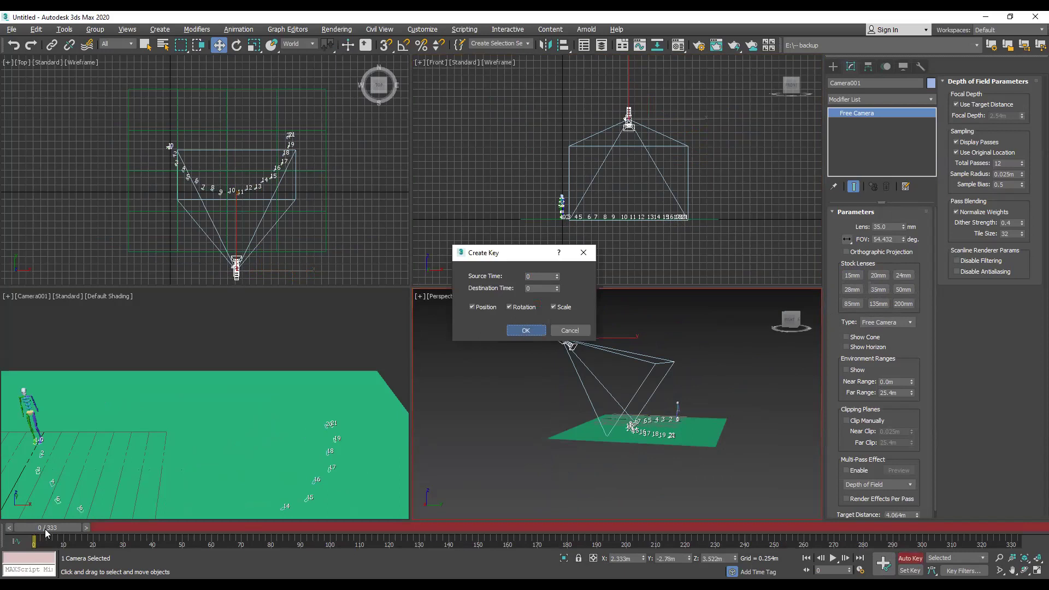
left_click(526, 330)
left_click_drag(44, 528, 153, 530)
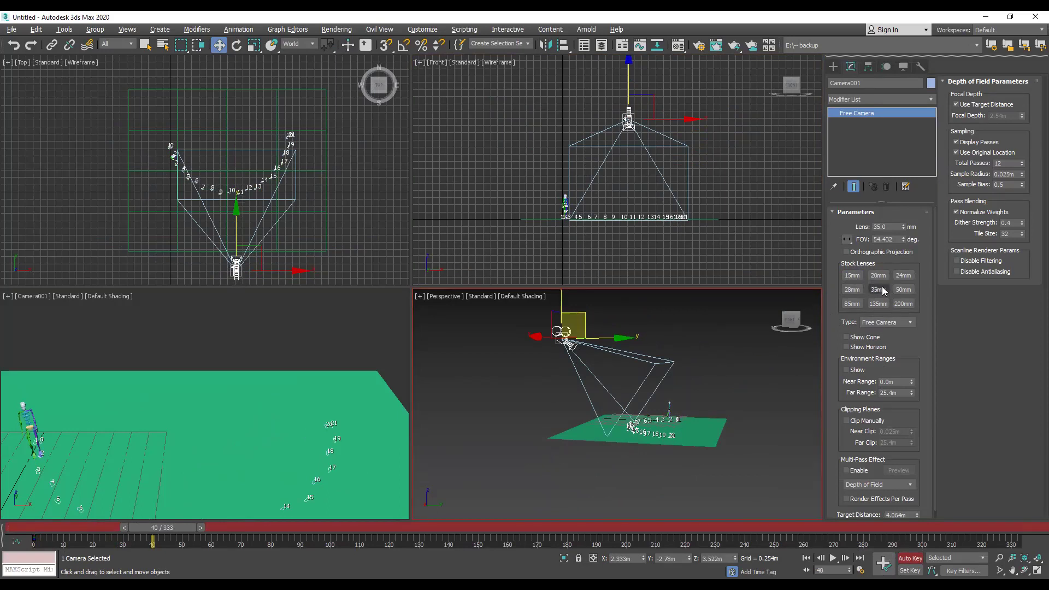
left_click(882, 279)
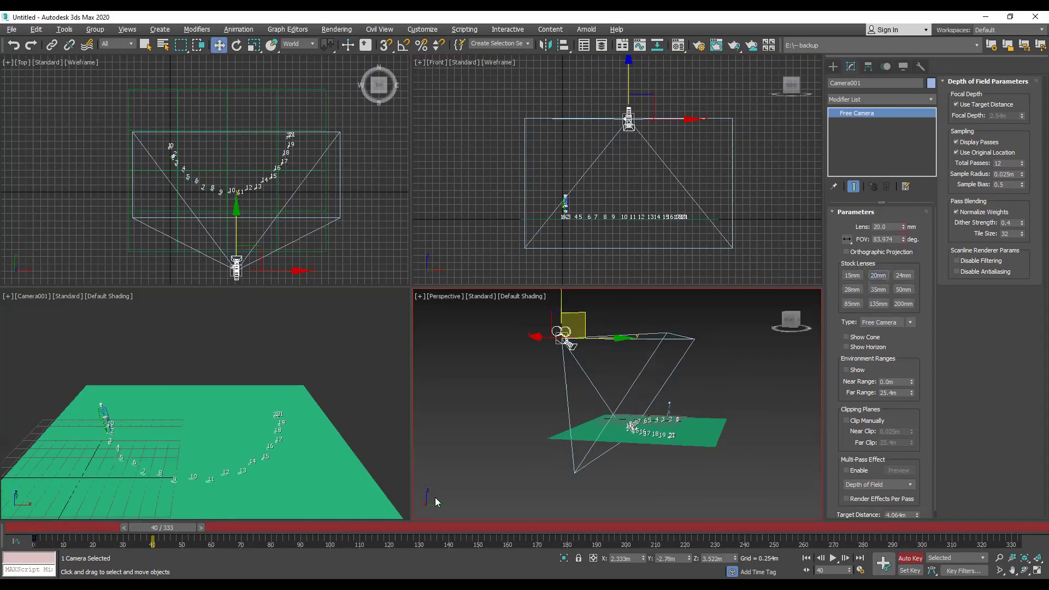
At frame 96, set the camera's stock lens to 50 mm and move it to about X 0.89 m, Z 2.692 m
left_click_drag(161, 529, 272, 541)
key("w")
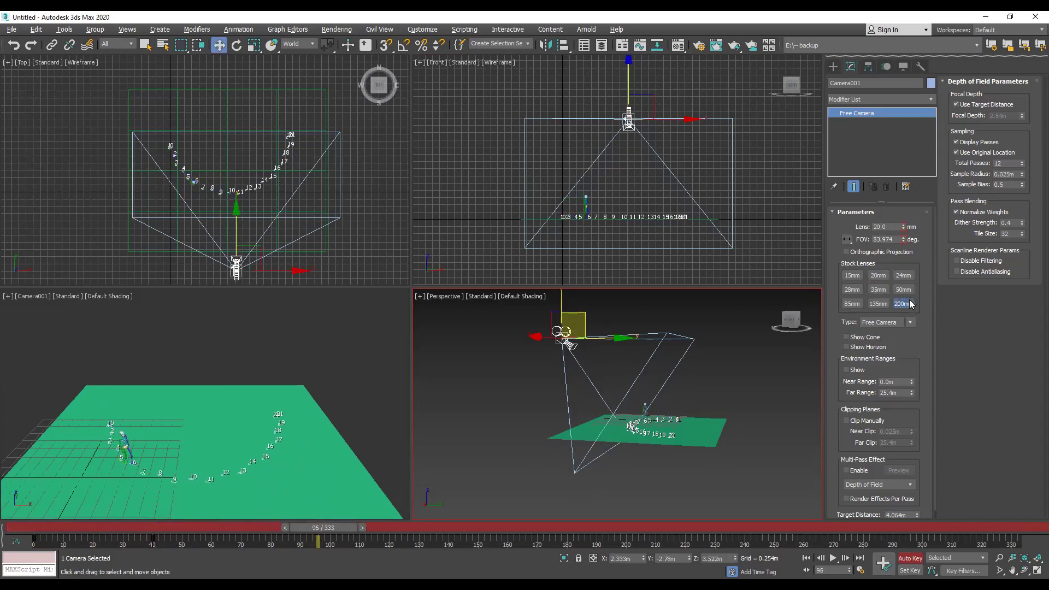
left_click(902, 304)
left_click(879, 304)
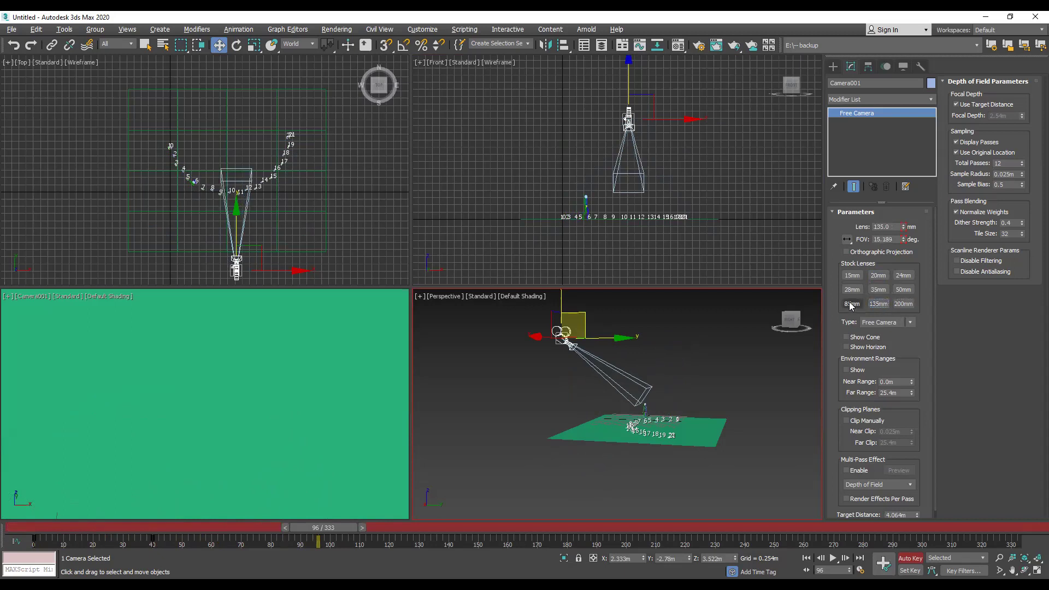
left_click(852, 304)
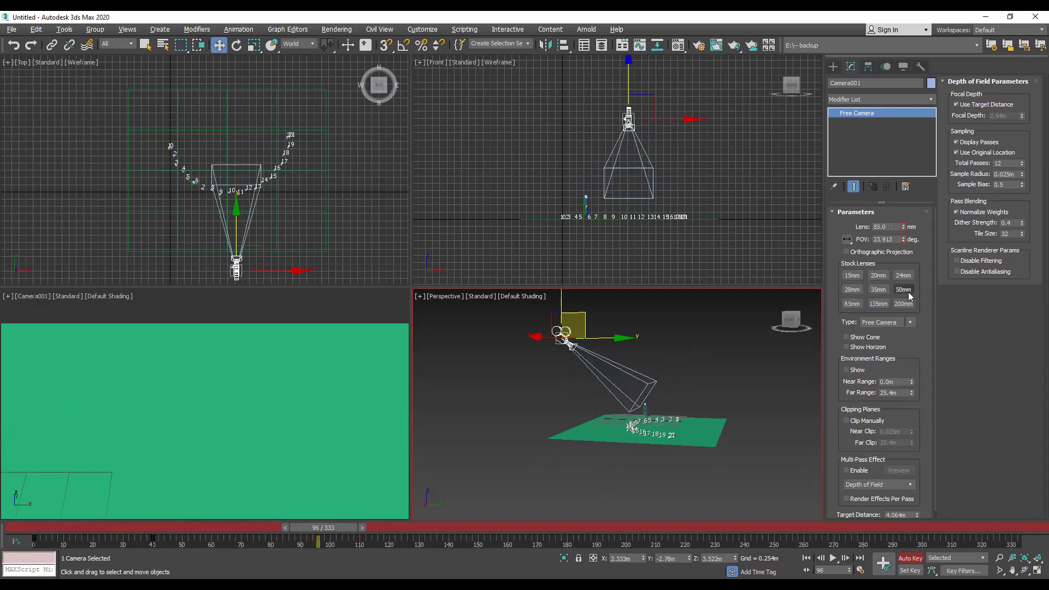
left_click(908, 293)
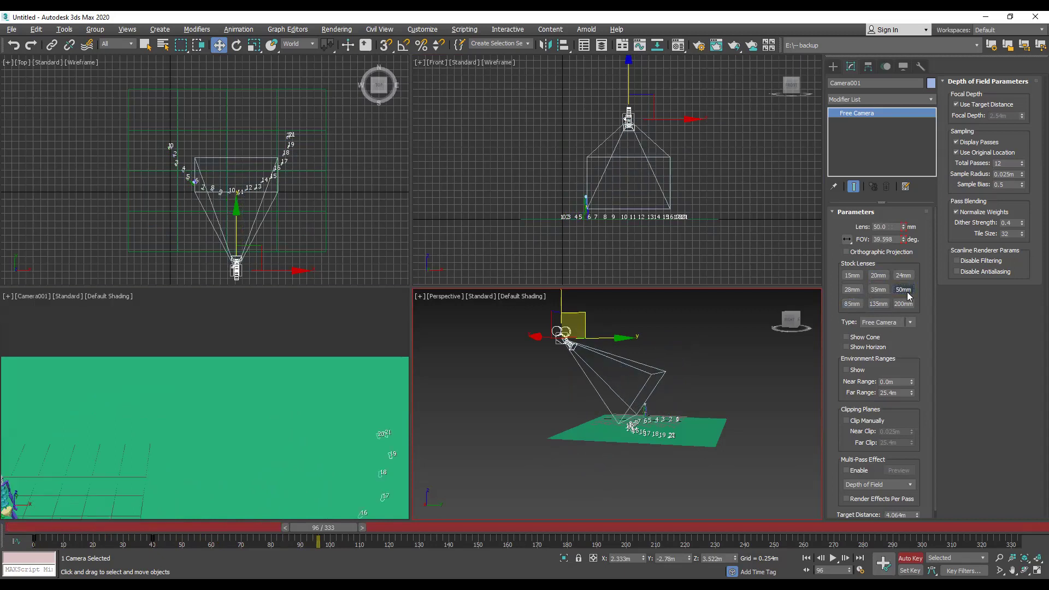
left_click_drag(634, 75, 640, 152)
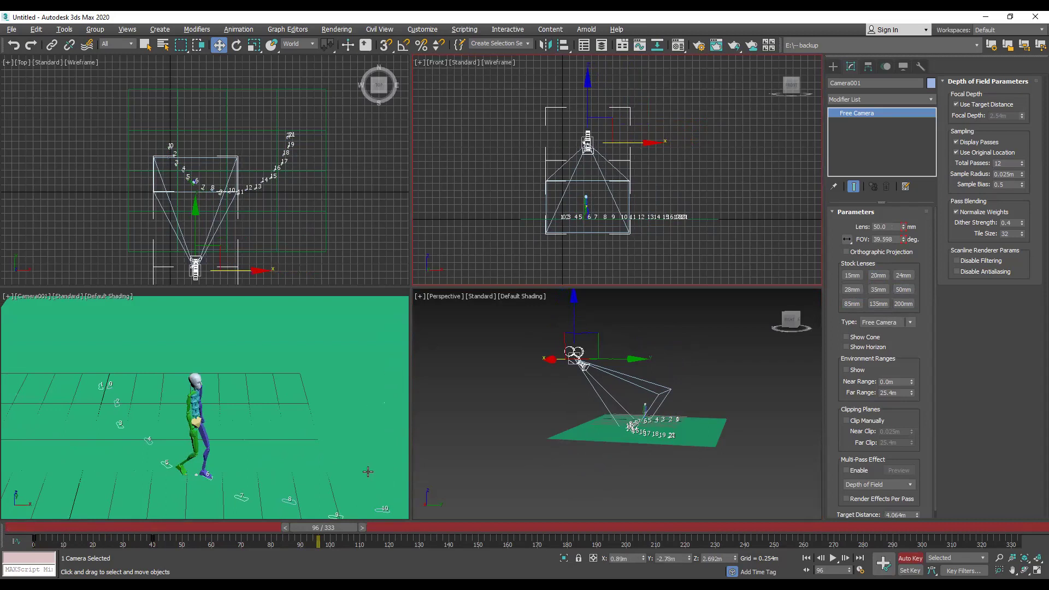
At frame 135, move the camera to about X 4.358 m, Y -2.073 m and rotate it to about 40.3° in Z
left_click_drag(323, 527, 34, 548)
key("w")
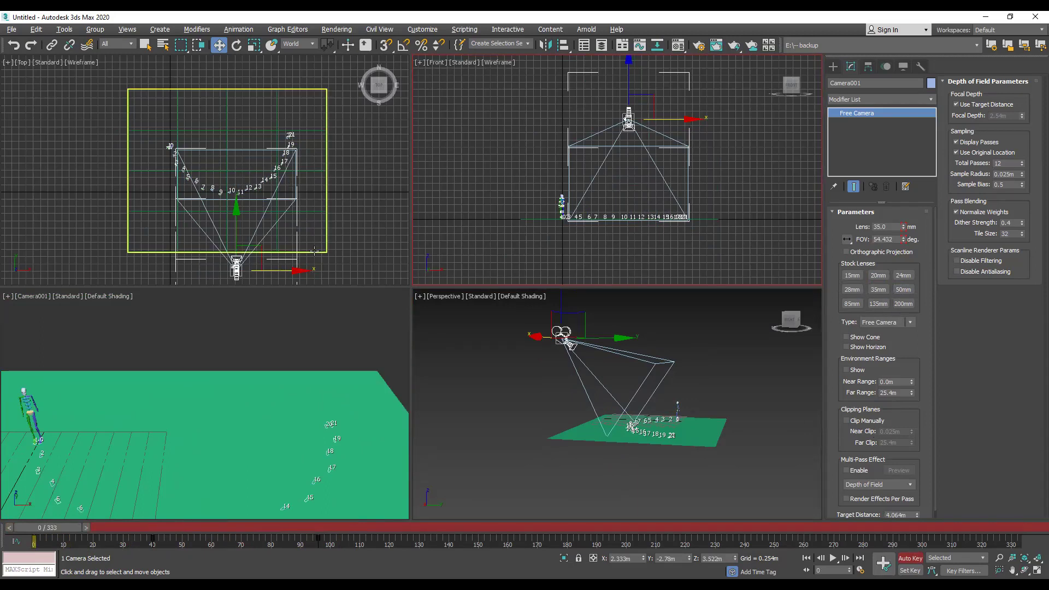
left_click_drag(42, 528, 435, 528)
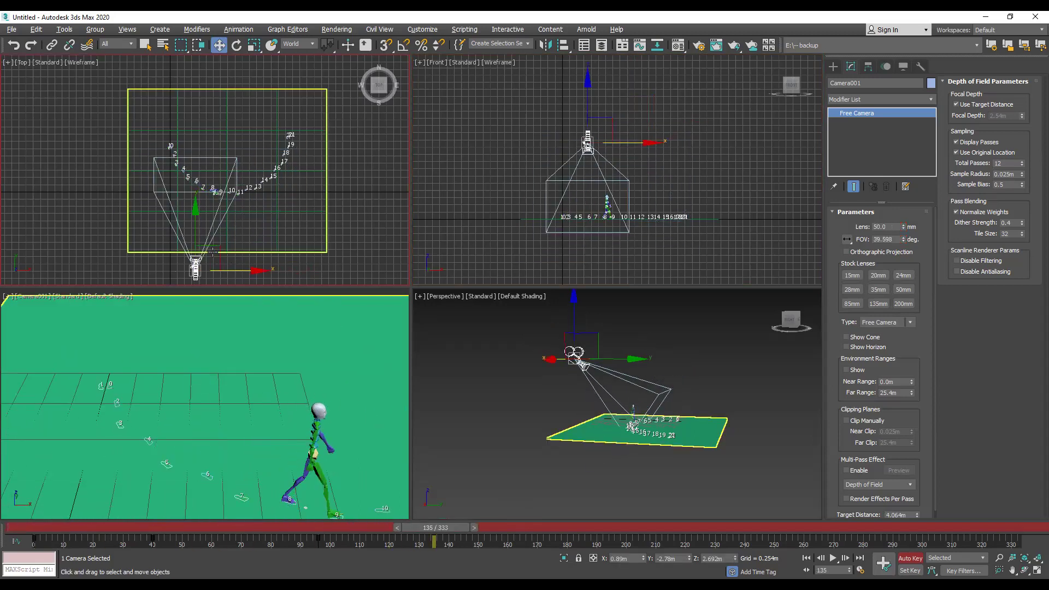
left_click_drag(214, 253, 320, 234)
left_click(237, 45)
left_click_drag(256, 211, 226, 246)
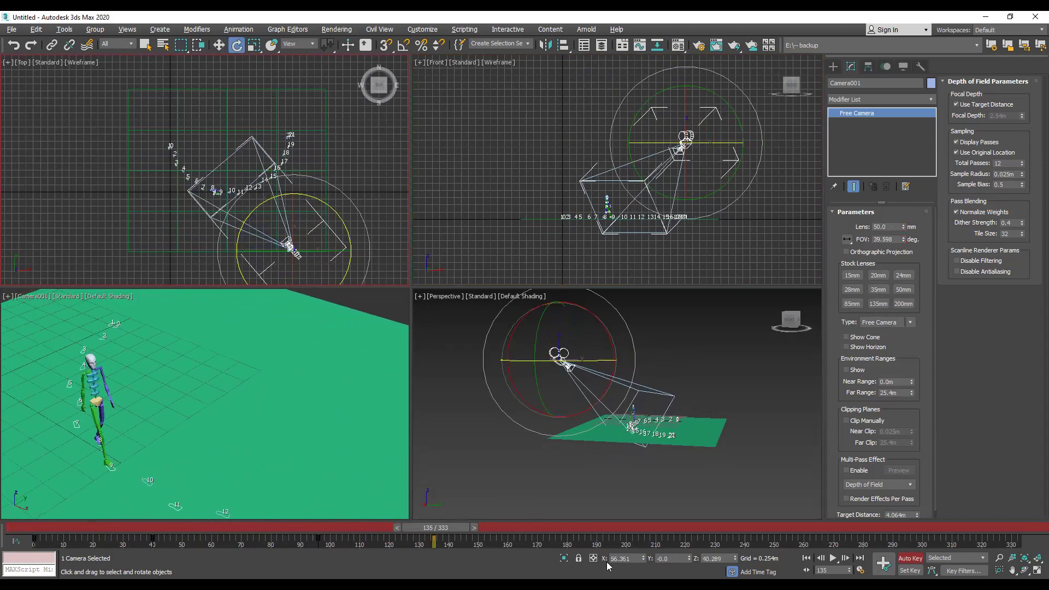
At frame 186, move the camera to about X 6.897 m, Y 1.089 m and rotate it to about 94.4° in Z
key("slash")
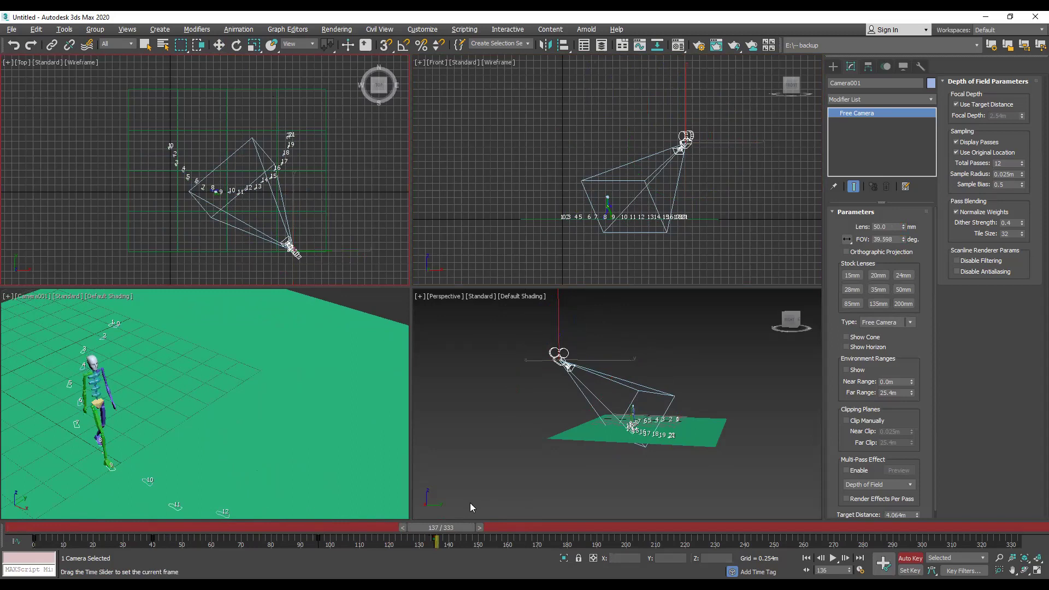
left_click(218, 45)
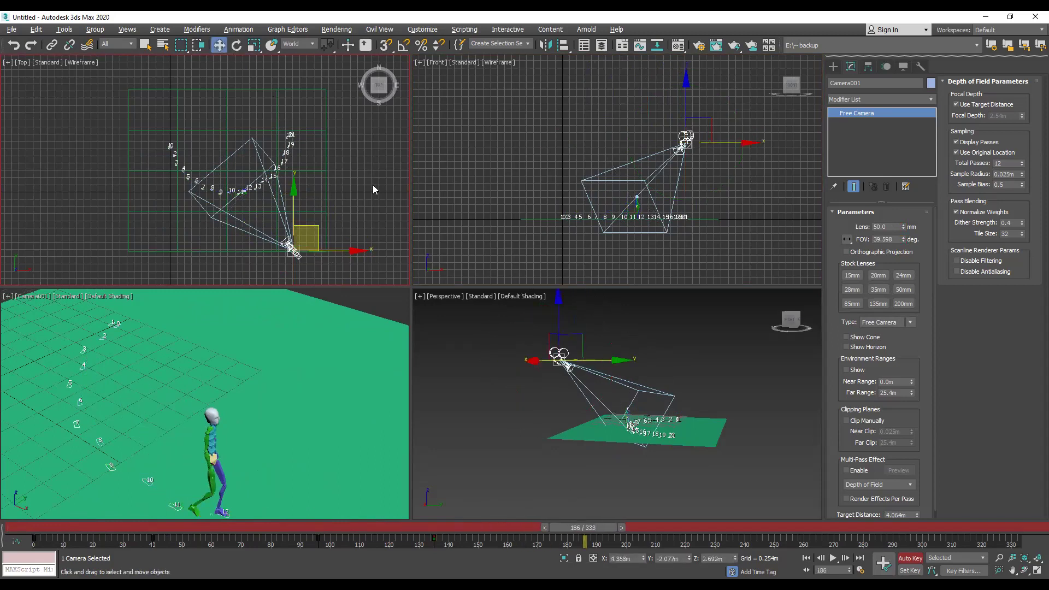
left_click_drag(319, 230, 391, 140)
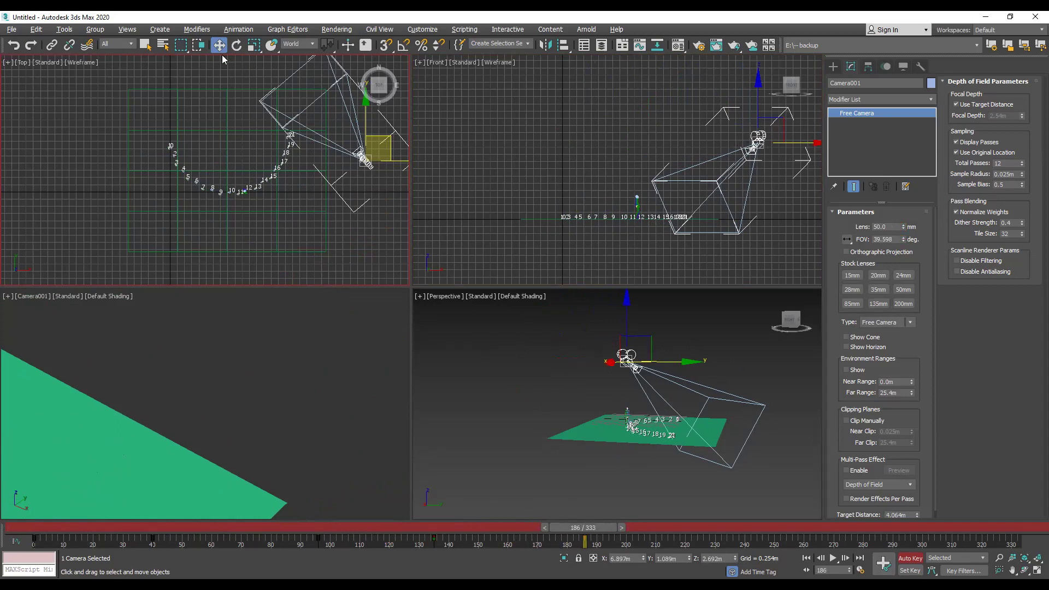
left_click(238, 45)
left_click_drag(314, 136, 289, 183)
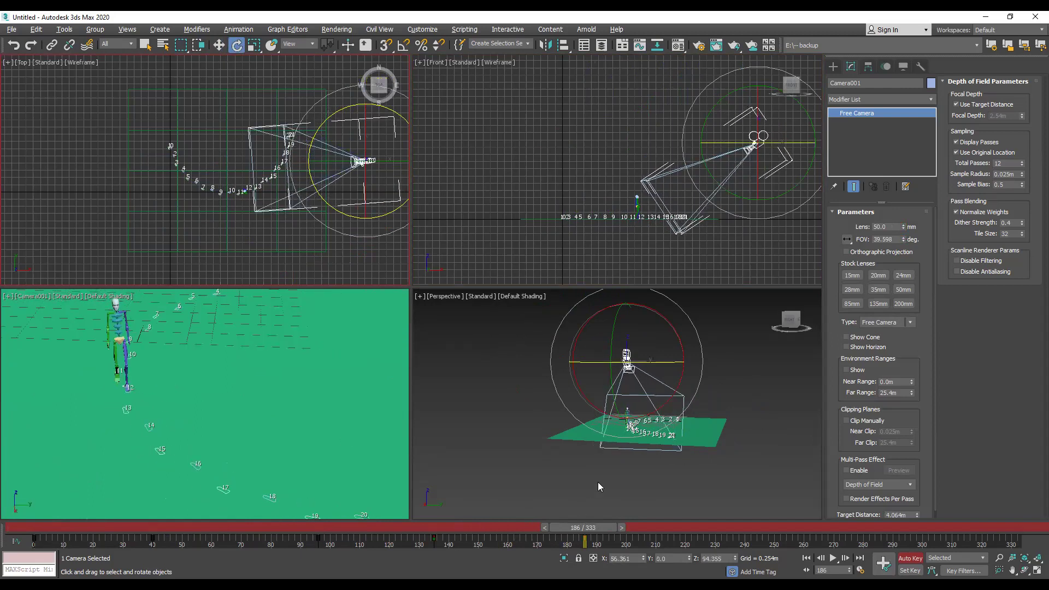
Scrub through the animated camera shot, return to frame 0, turn off Auto Key and deselect the camera
left_click_drag(237, 534, 268, 542)
key("/")
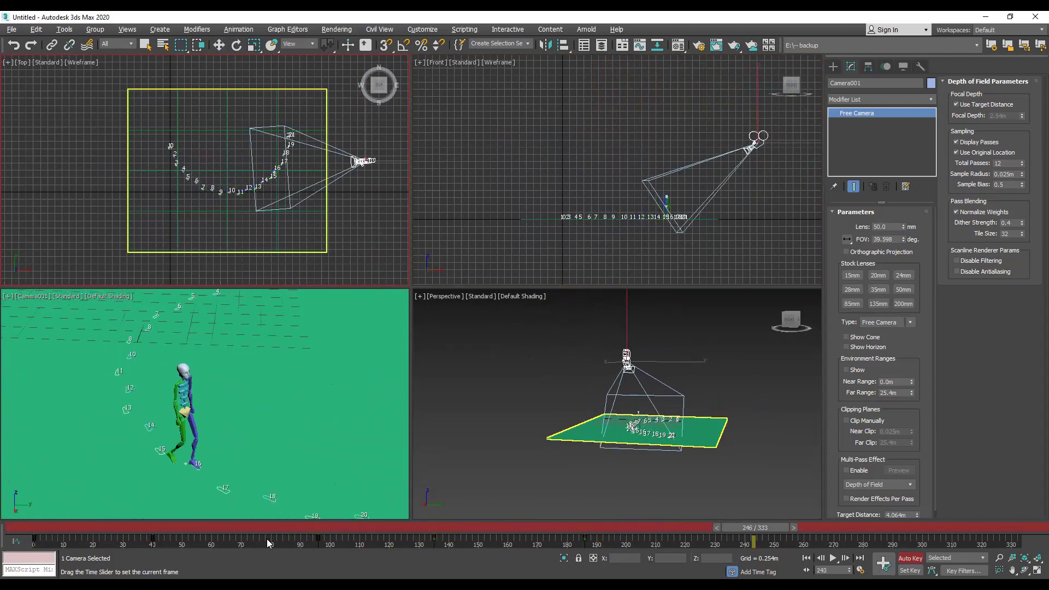
key("e")
key("comma")
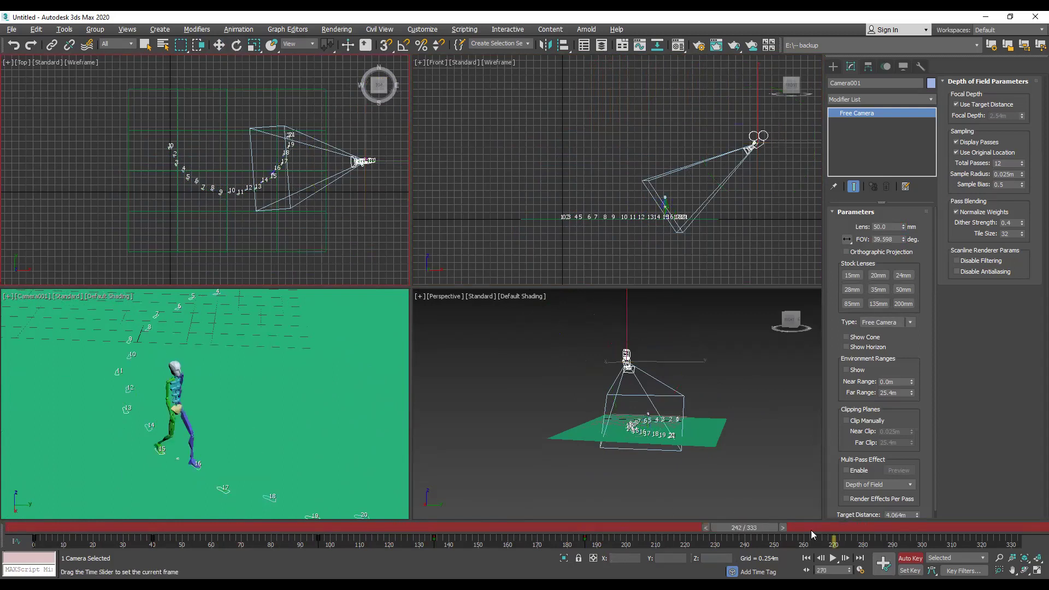
left_click_drag(487, 528, 183, 537)
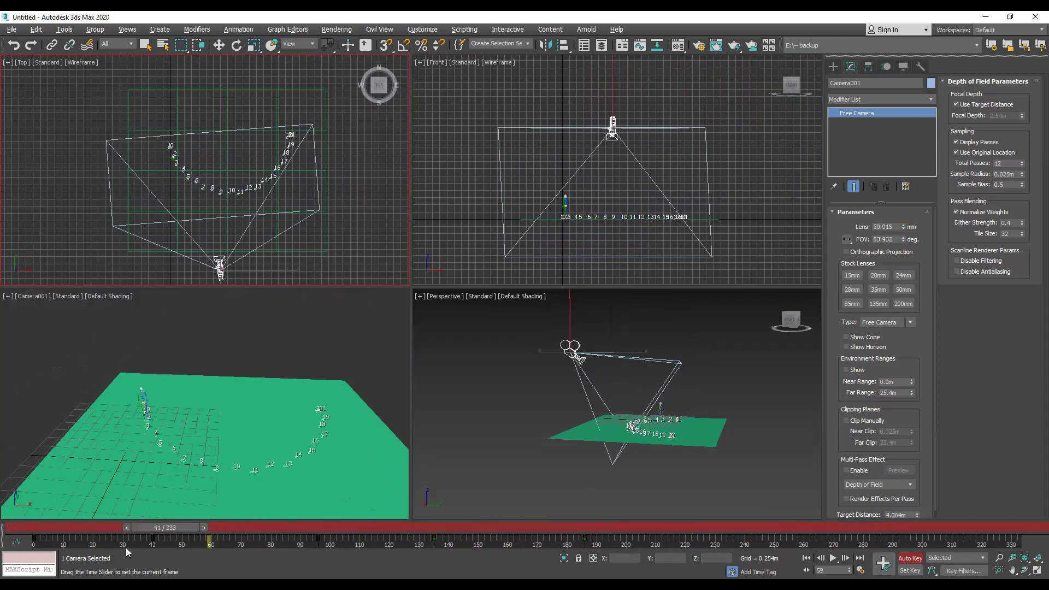
key("Home")
left_click(650, 459)
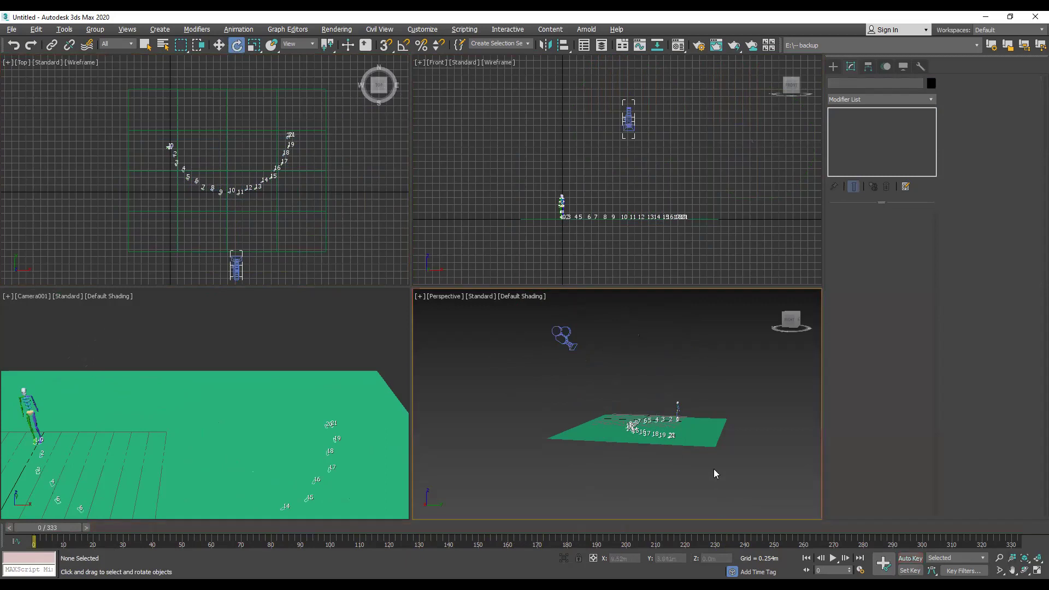
Inspect the animated camera from a raised perspective angle, scrubbing the timeline back to frame 0 and leaving nothing selected
left_click(798, 317)
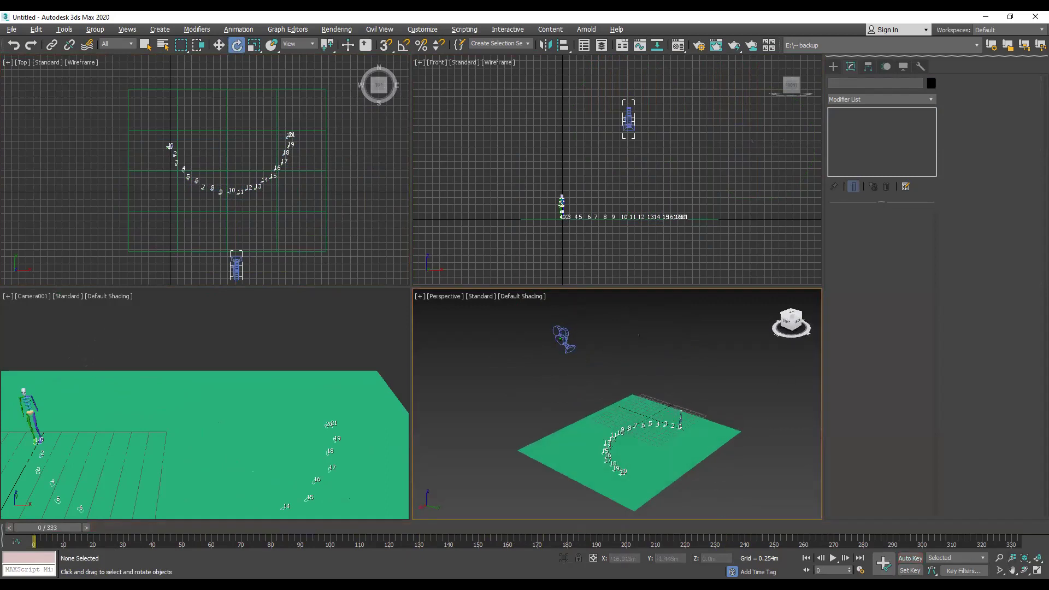
left_click(563, 352)
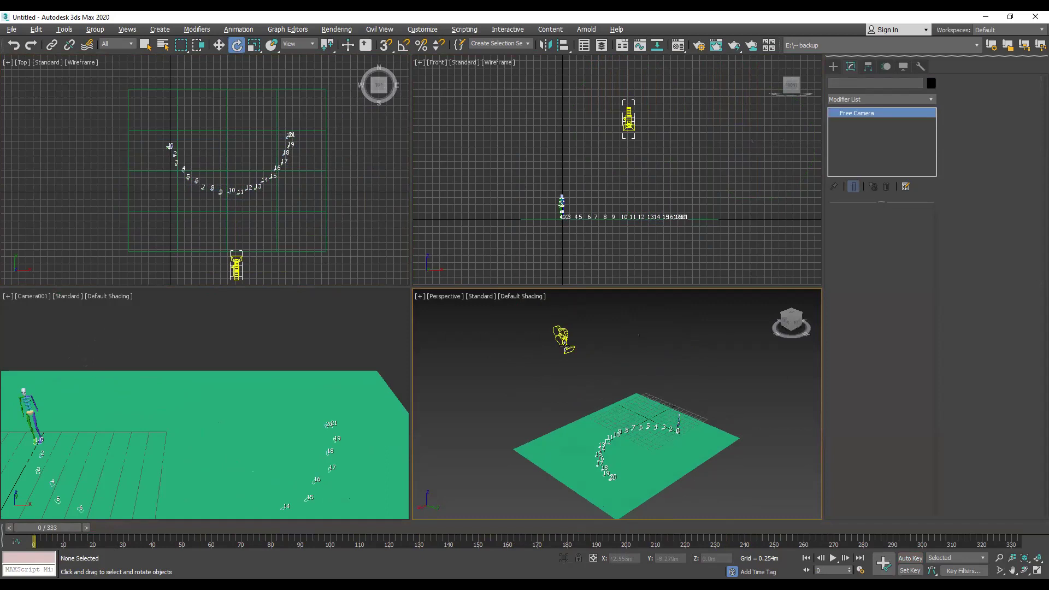
left_click(218, 46)
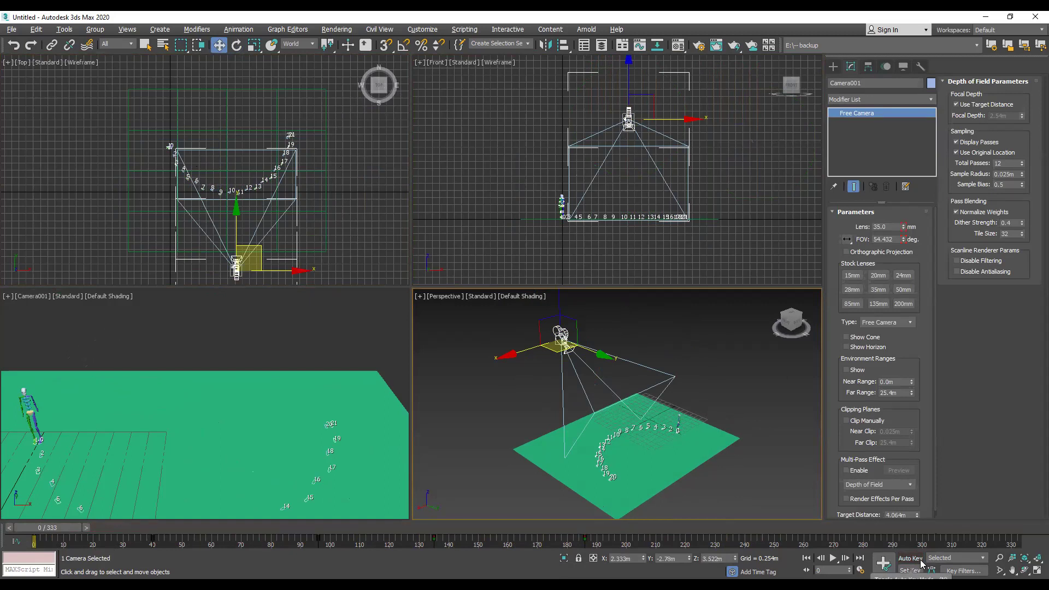
left_click(736, 482)
left_click_drag(984, 539, 24, 535)
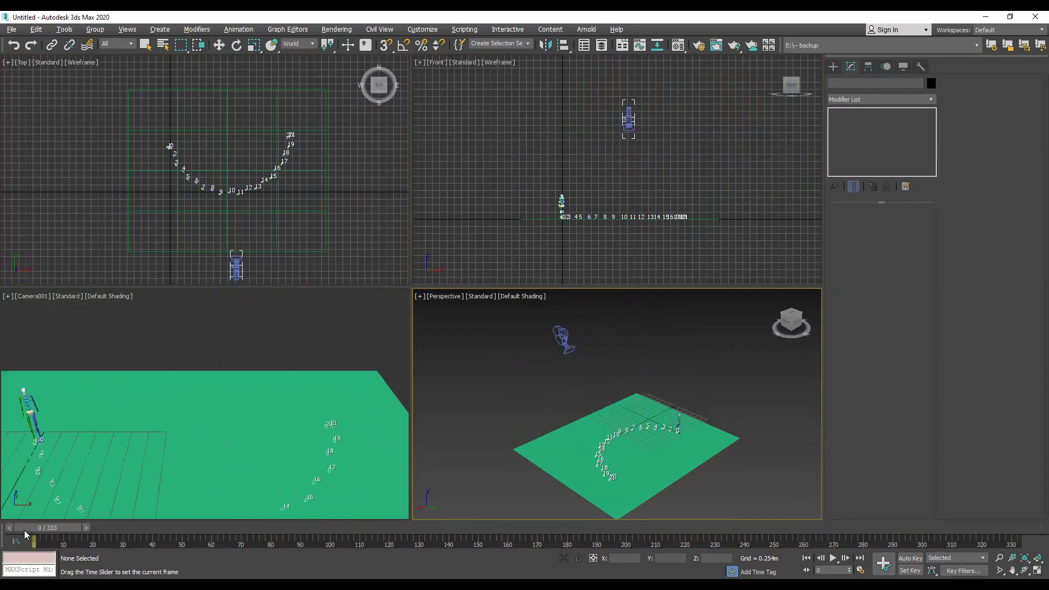
key("w")
right_click(770, 477)
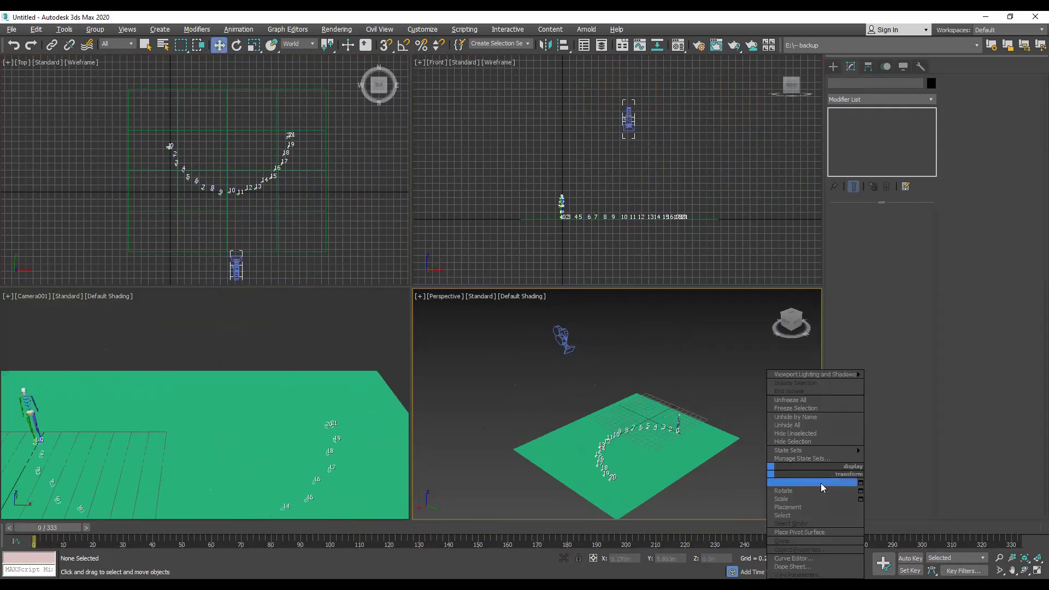
left_click(722, 351)
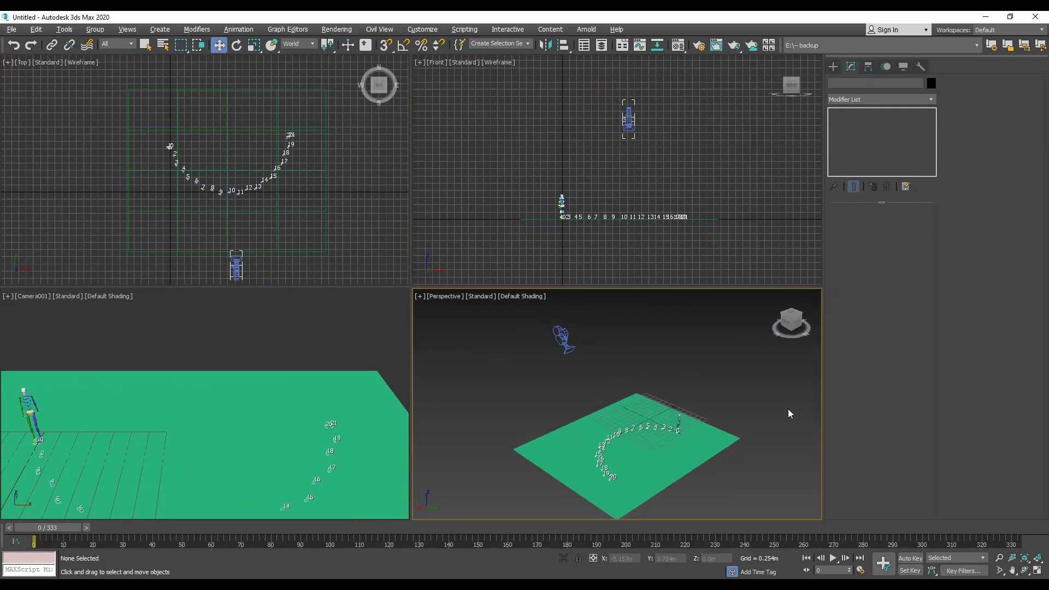
Create a second standard free camera near the biped's starting point at about X -0.216 m, Y 2.108 m
left_click(340, 182)
scroll(318, 155, "up", 10)
mouse_move(319, 155)
middle_mouse_down()
mouse_move(420, 171)
mouse_move(308, 100)
mouse_move(363, 136)
middle_mouse_up()
middle_click_drag(282, 128, 322, 208)
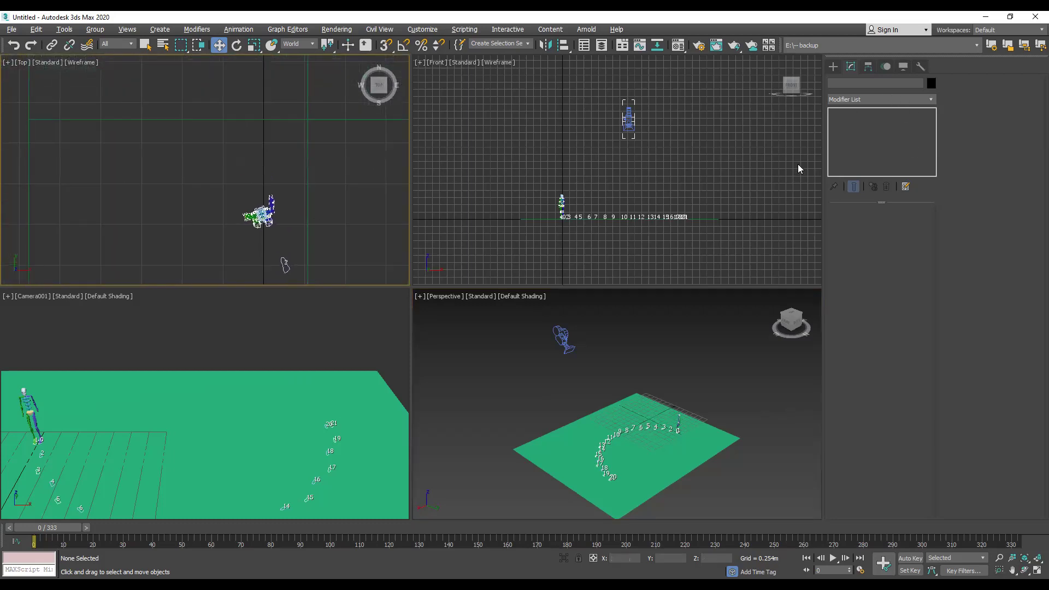
left_click(832, 67)
left_click(858, 143)
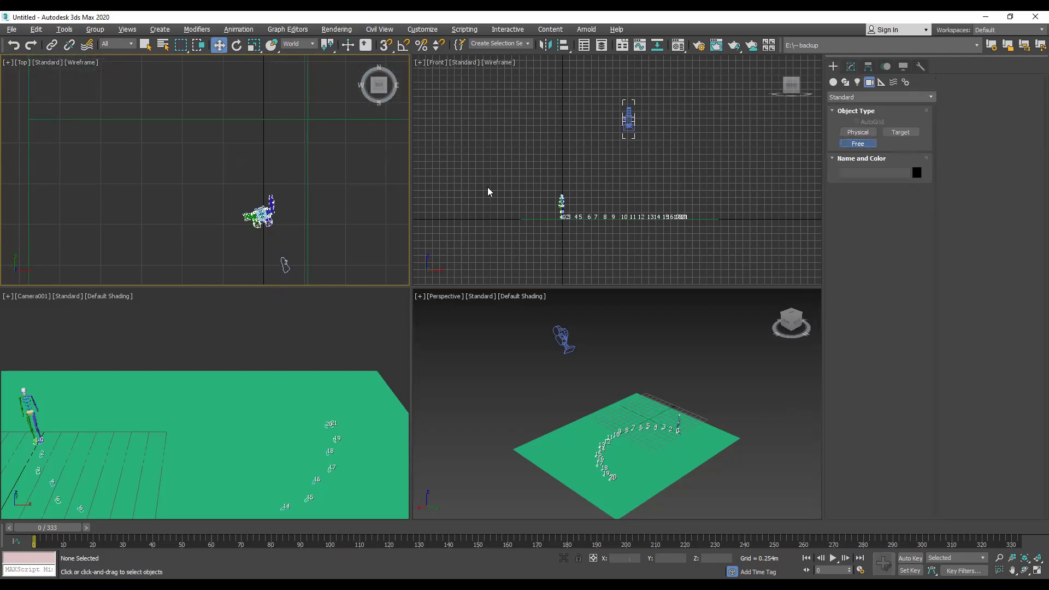
left_click_drag(224, 155, 228, 129)
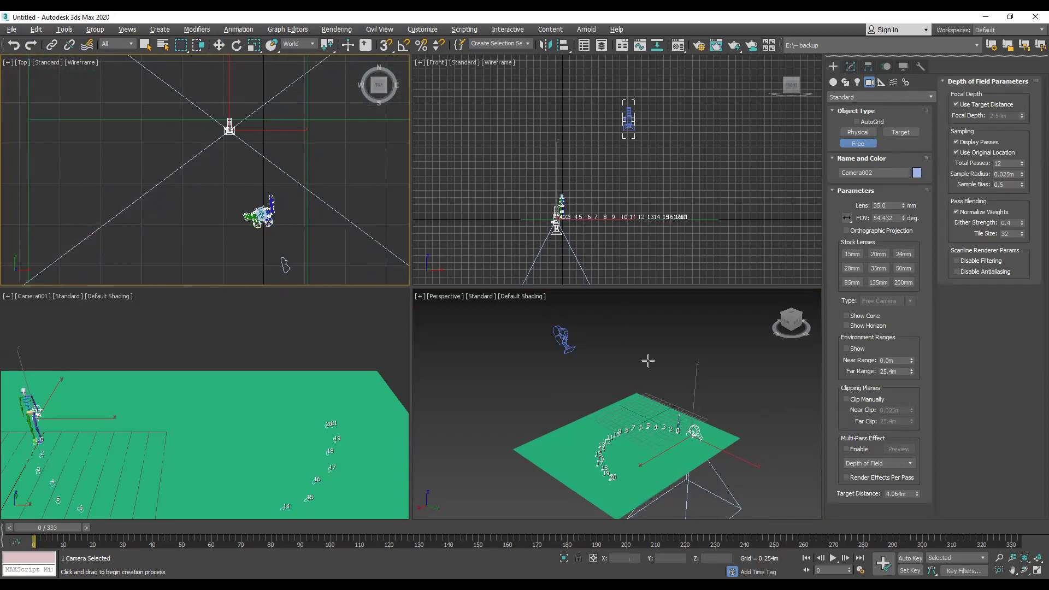
right_click(81, 337)
key("w")
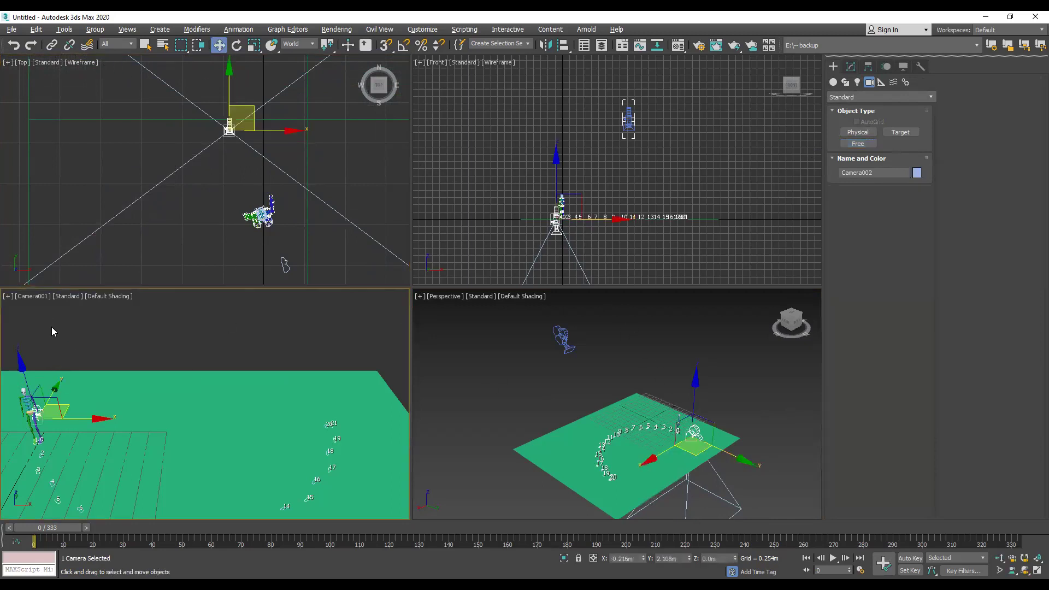
Switch the camera viewport to the second camera and raise that camera to about Z 2.093 m
left_click(37, 297)
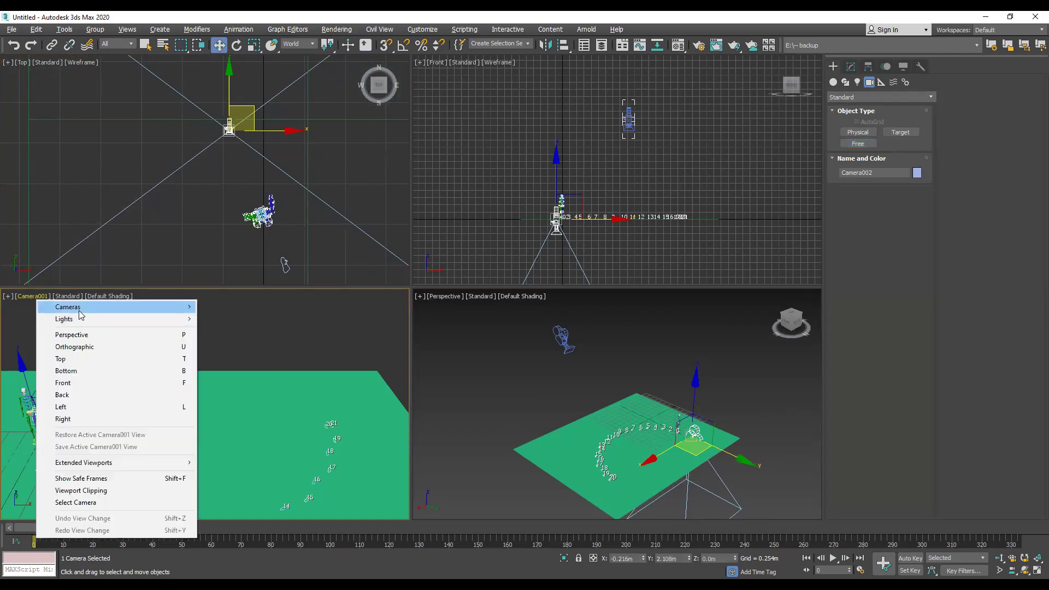
left_click(232, 319)
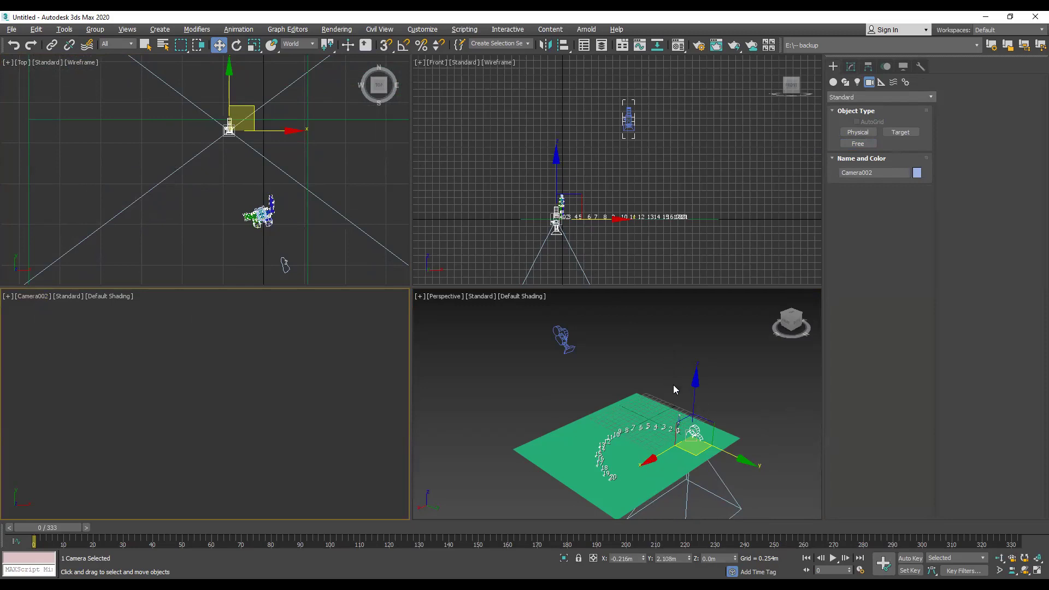
right_click(712, 353)
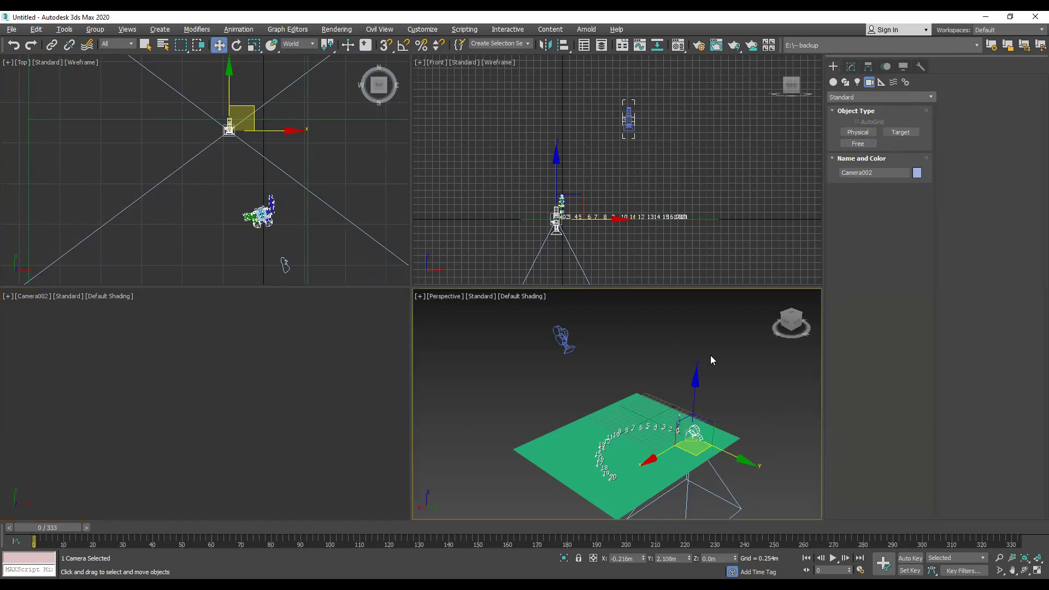
left_click_drag(696, 382, 682, 357)
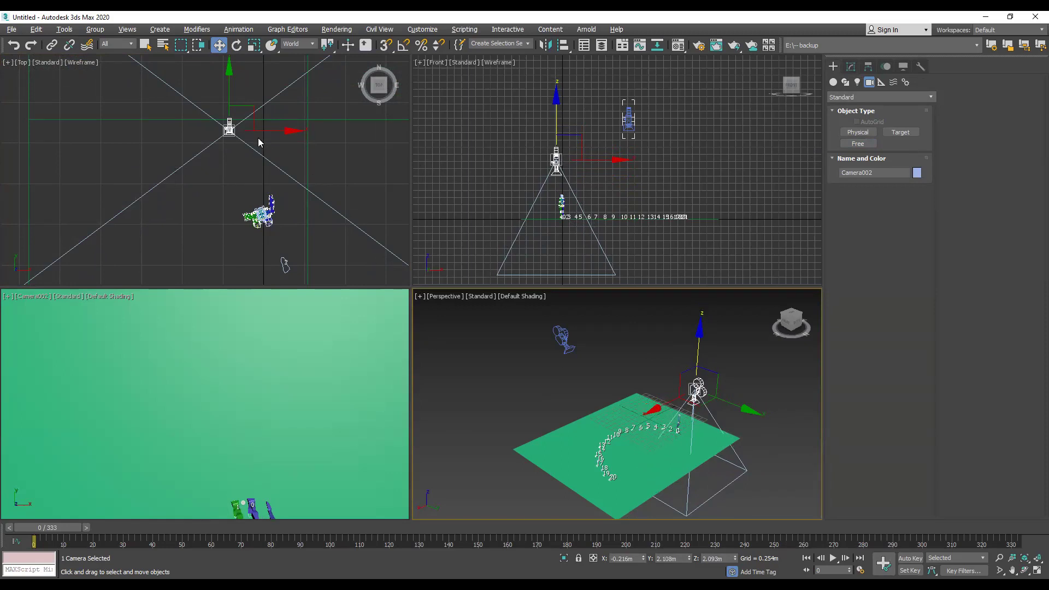
Move the second camera close to the biped at about X -0.096 m, Y 1.818 m and lower it to about Z 0.874 m
left_click(252, 112)
left_click_drag(252, 111, 273, 158)
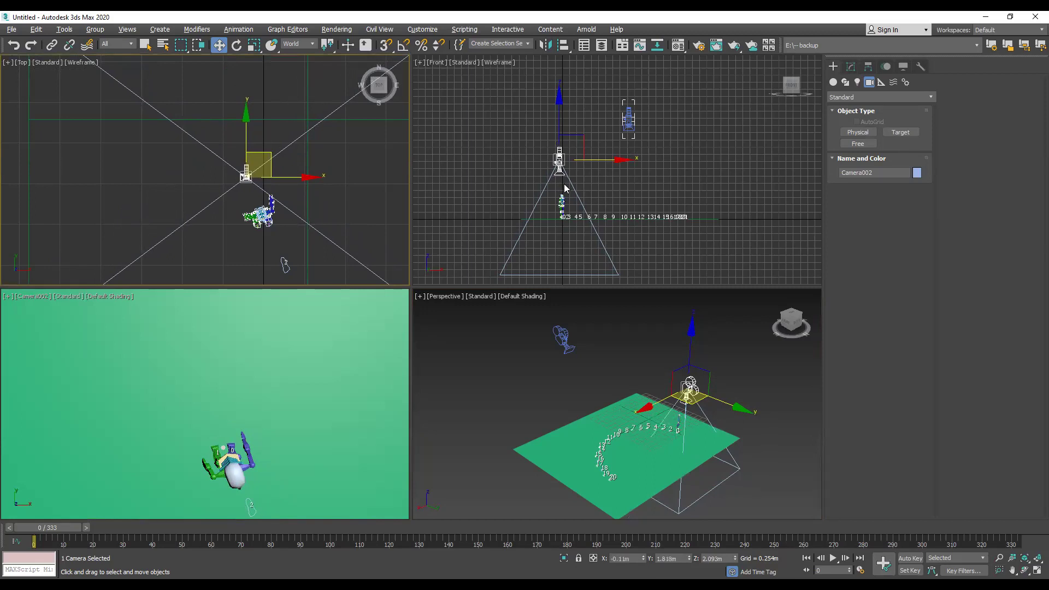
scroll(564, 187, "up", 4)
left_click(550, 67)
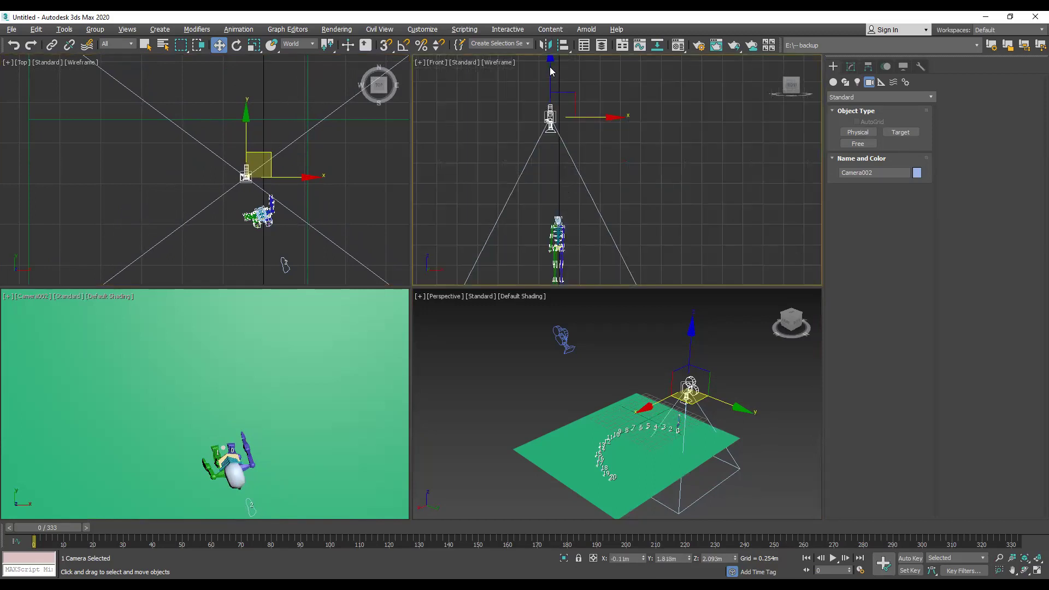
left_click_drag(550, 67, 537, 165)
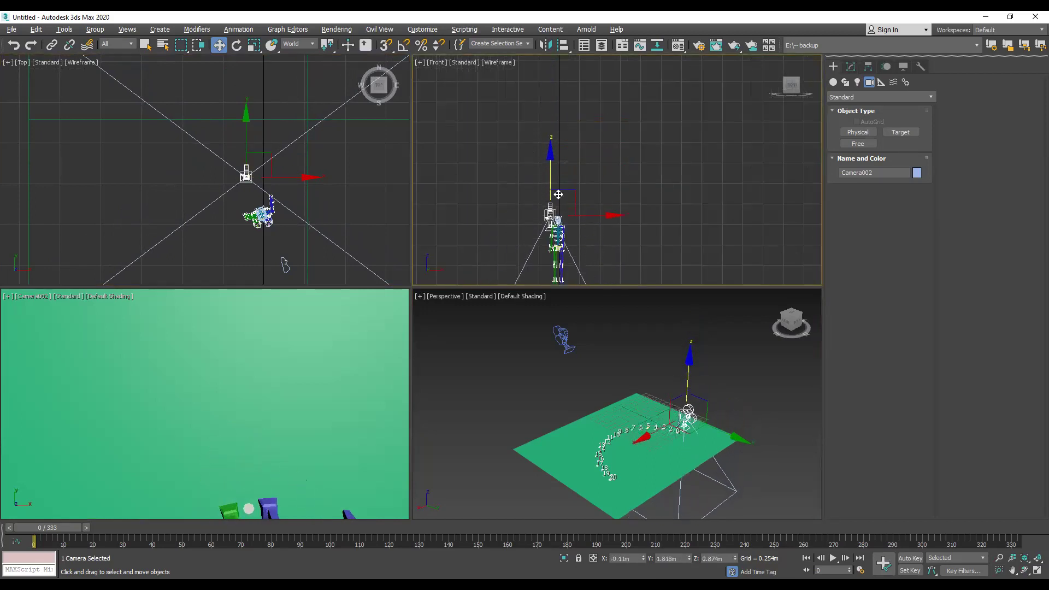
left_click_drag(580, 216, 585, 216)
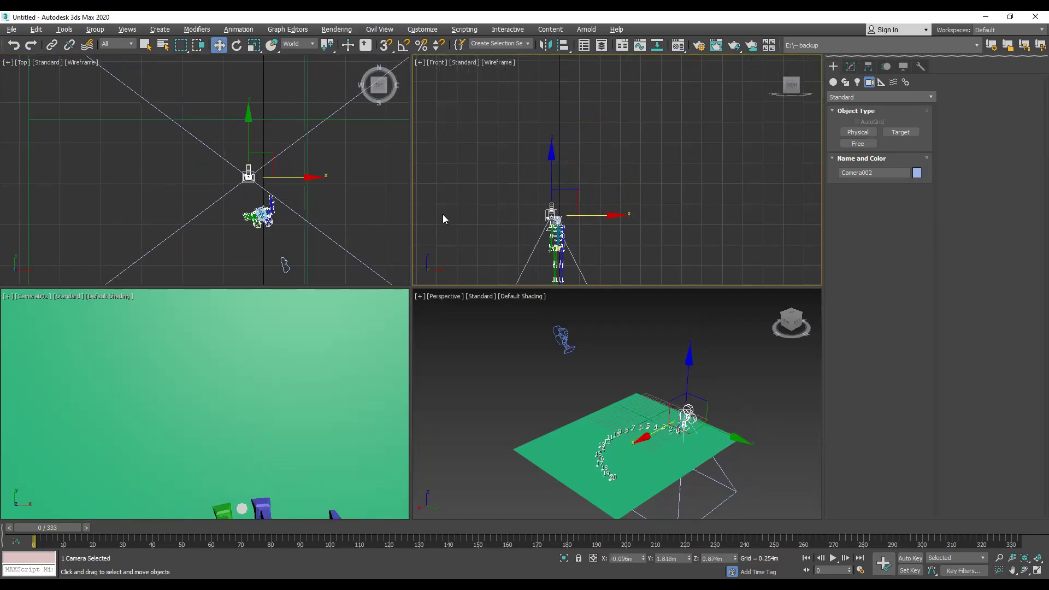
right_click(761, 464)
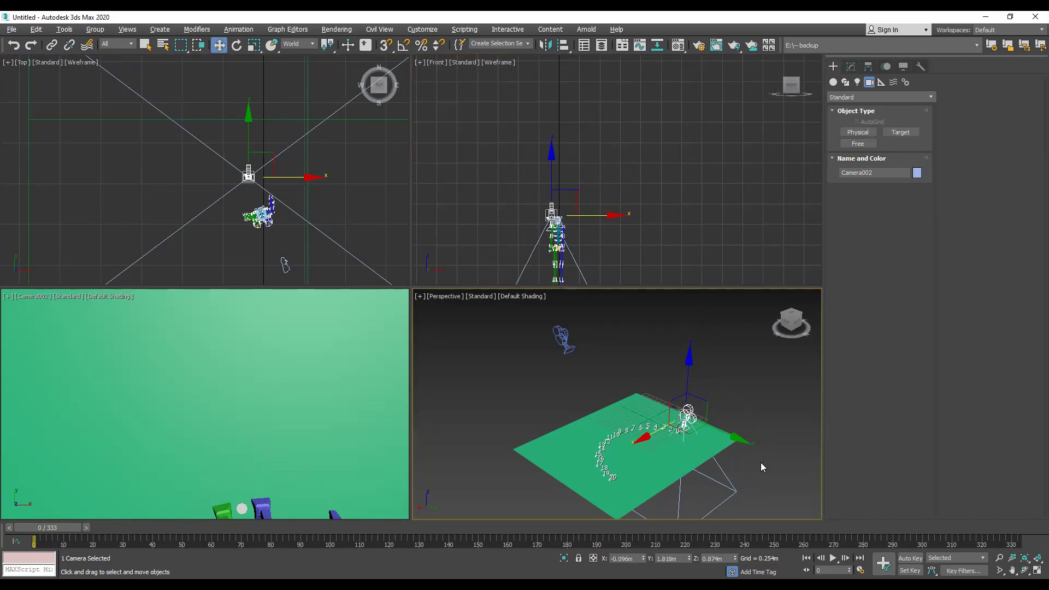
Rotate the second camera to about X -79.072° so it points toward the biped
left_click(1036, 571)
left_click_drag(793, 97, 655, 101)
key("e")
left_click_drag(300, 301, 320, 362)
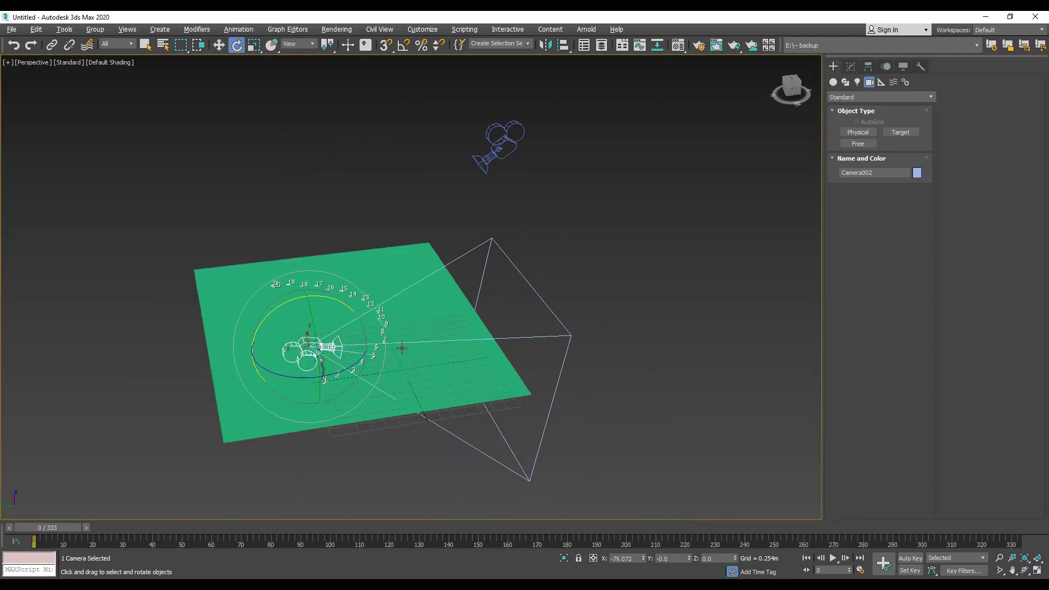
View the second camera from the side of the biped and roll it upright by setting its Y rotation to 180°
left_click(794, 87)
left_click_drag(794, 87, 792, 88)
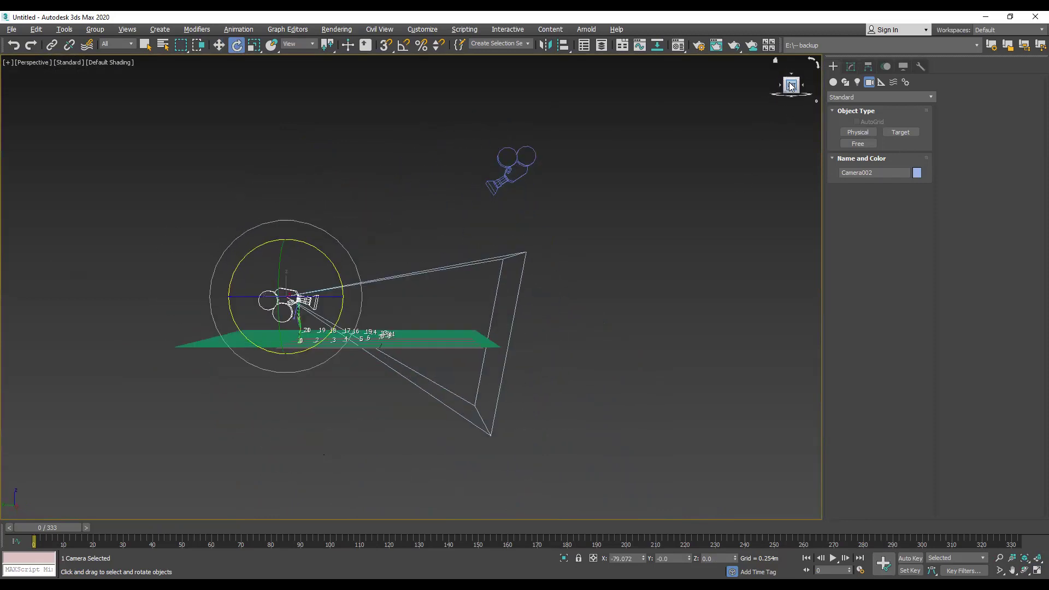
middle_click_drag(210, 320, 267, 293, "alt")
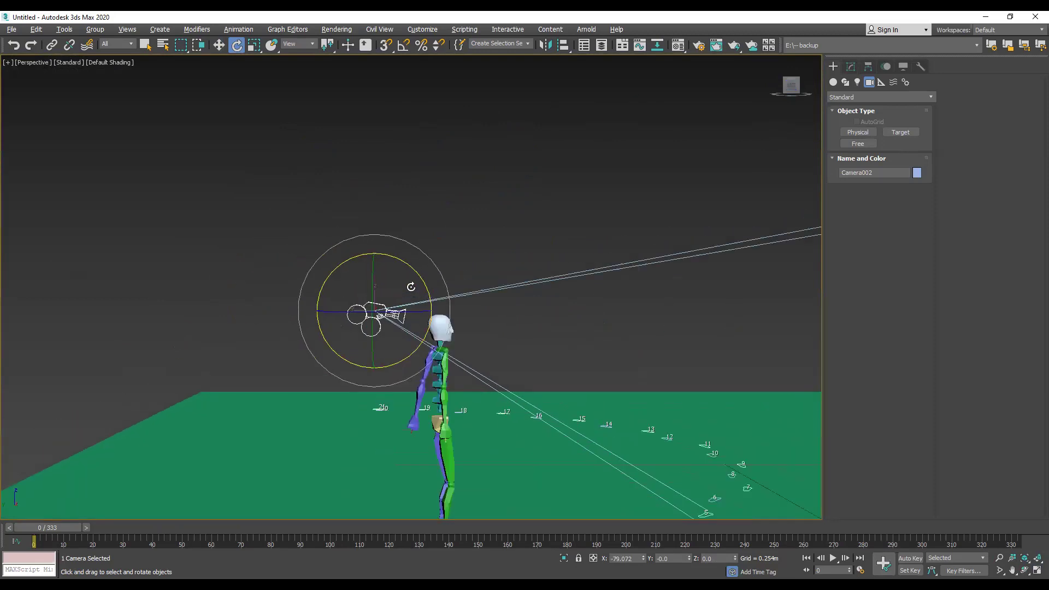
scroll(402, 287, "down", 3)
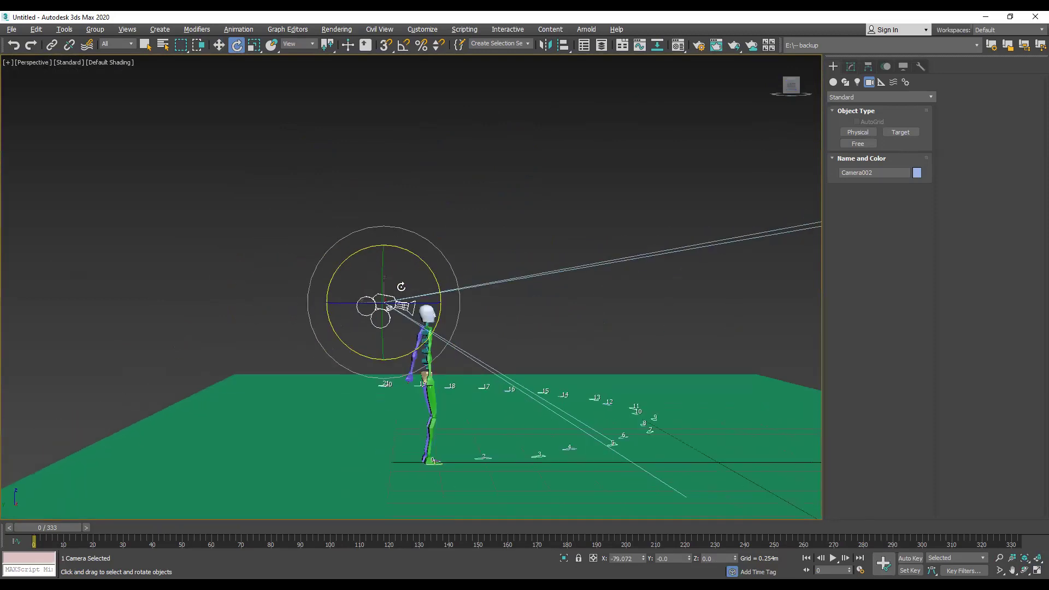
left_click(1034, 572)
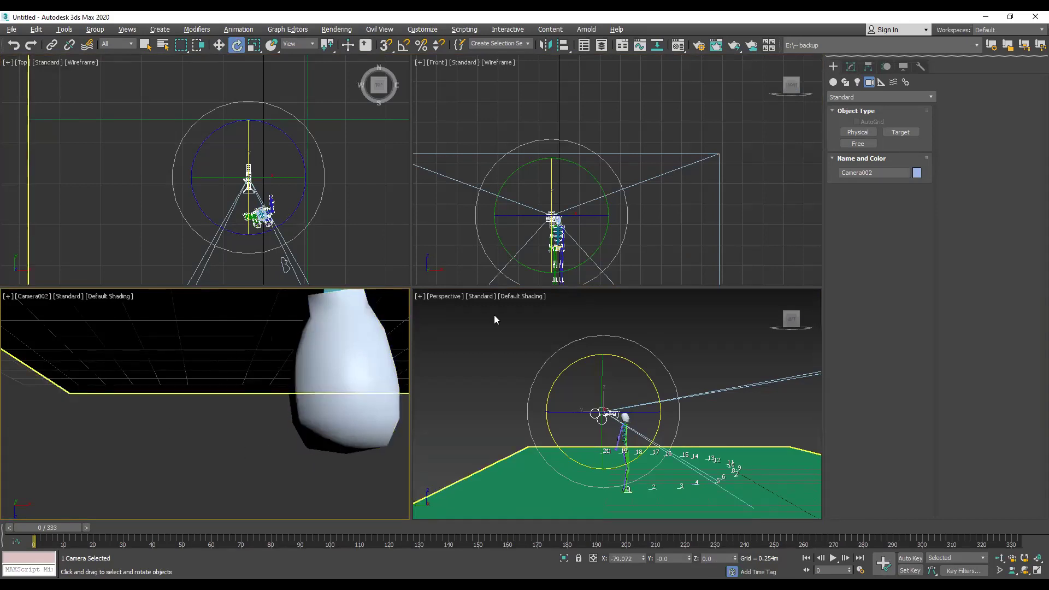
right_click(770, 457)
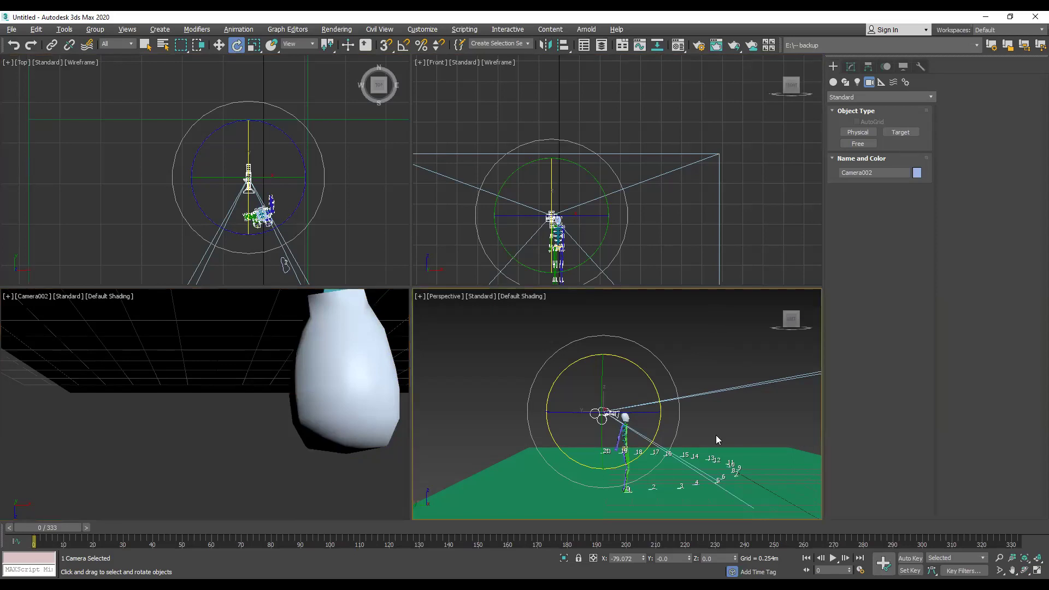
left_click(1036, 570)
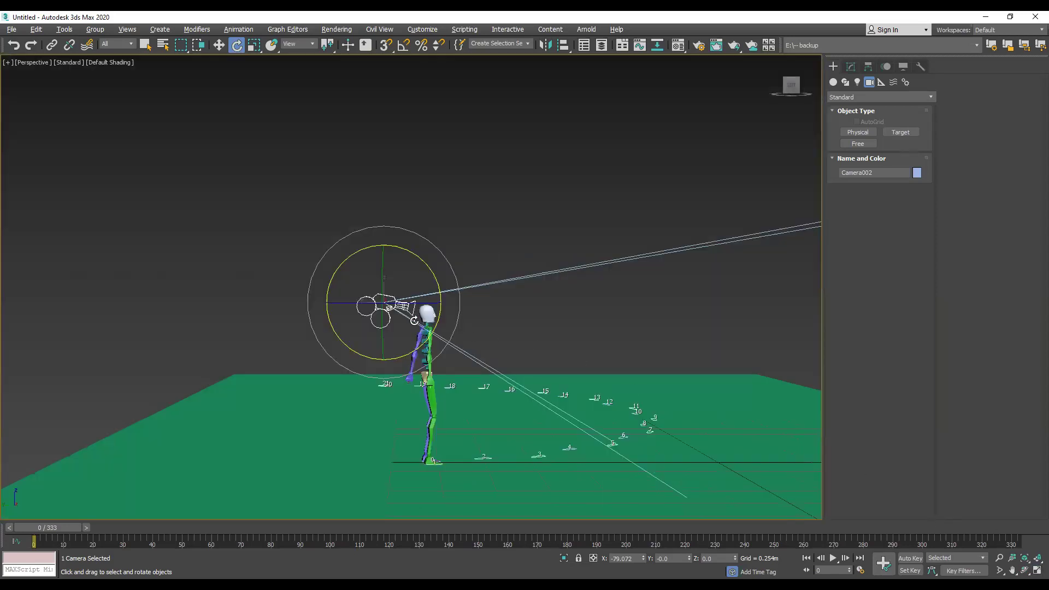
left_click_drag(382, 282, 386, 212)
left_click_drag(379, 327, 388, 295)
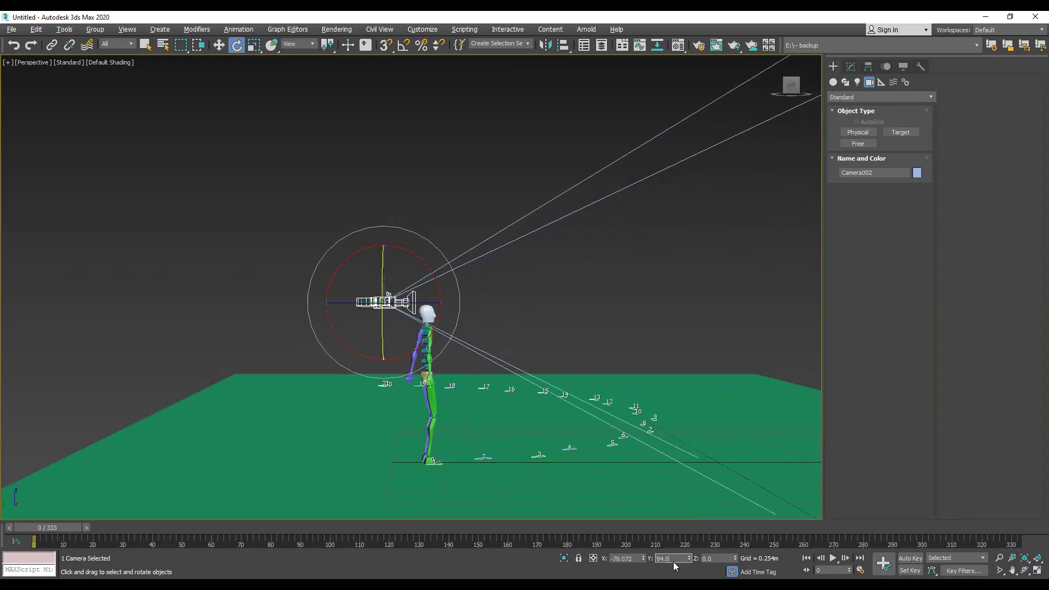
type("180")
key("Return")
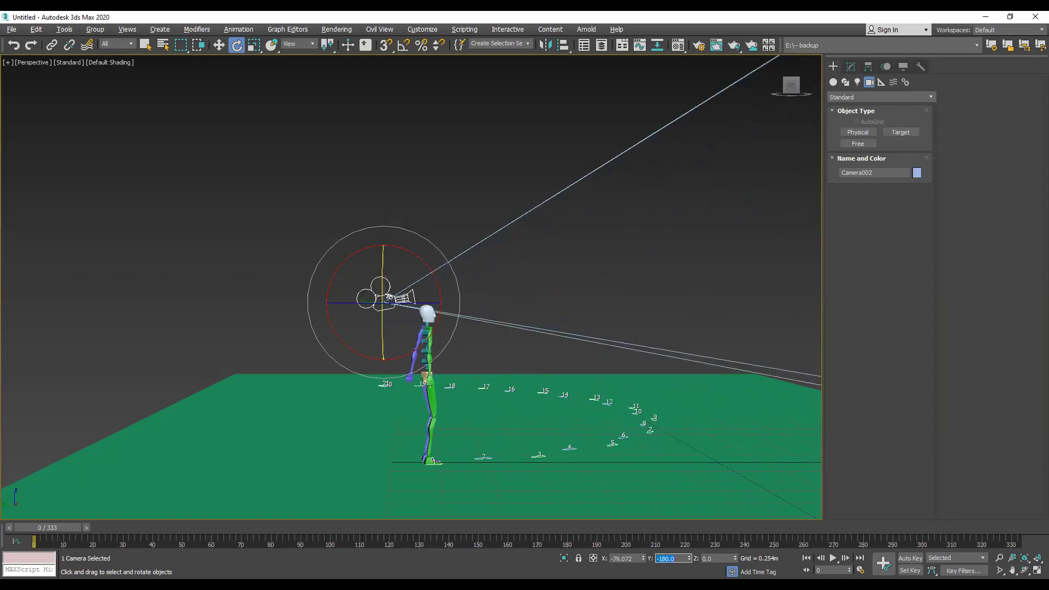
Tilt the second camera down toward the biped to an X rotation of about 74.022°
left_click(1035, 570)
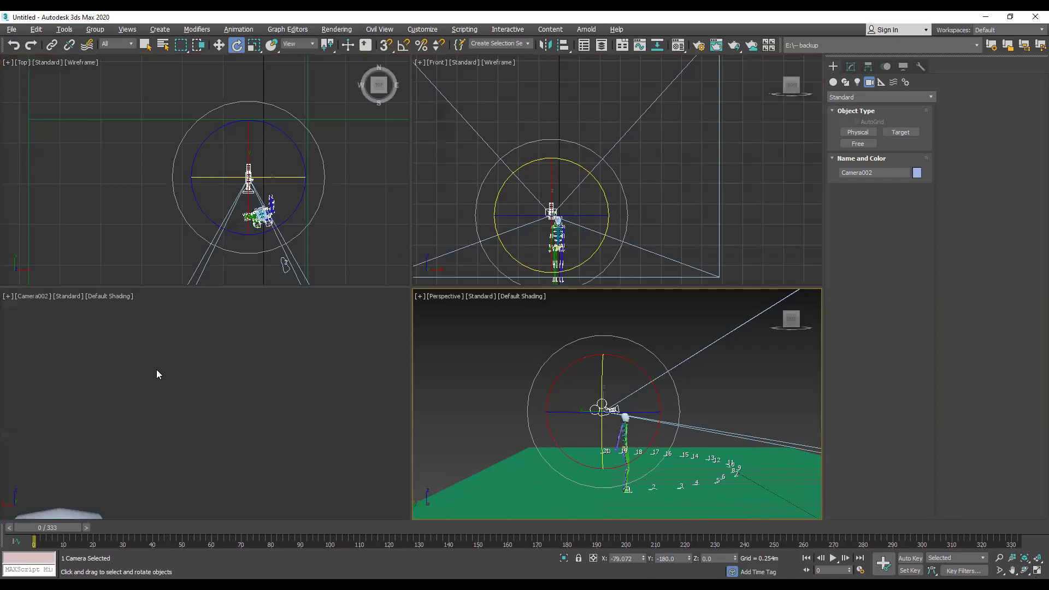
right_click(658, 362)
left_click(653, 382)
left_click_drag(643, 370, 672, 398)
Move the second camera back behind the biped to about X -0.072 m, Y 2.087 m and rotate it to about Z -170.811°
right_click(339, 223)
key("w")
left_click_drag(264, 152, 272, 109)
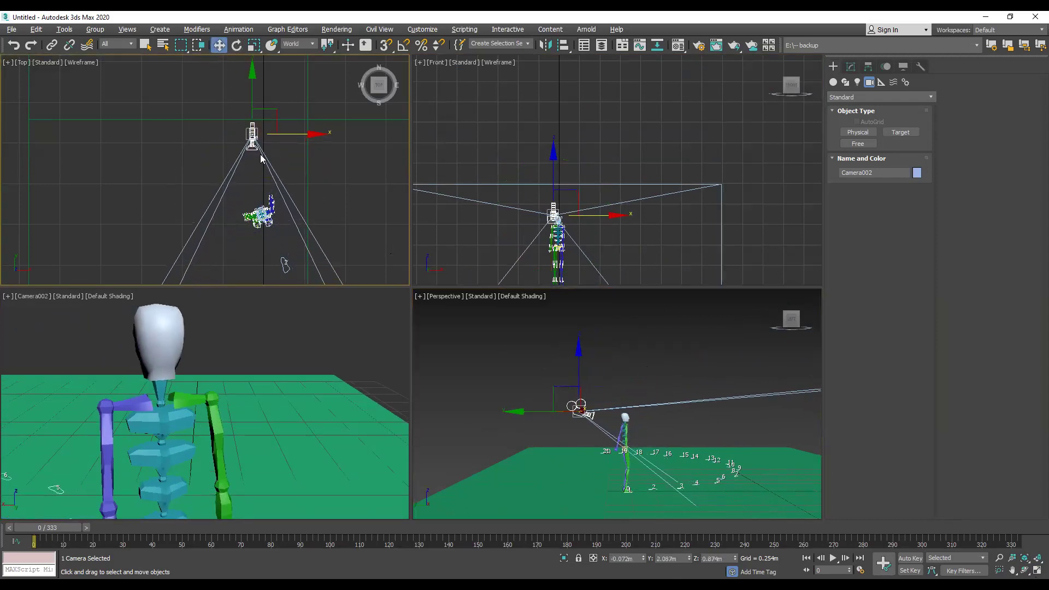
left_click(235, 46)
left_click_drag(208, 110, 296, 149)
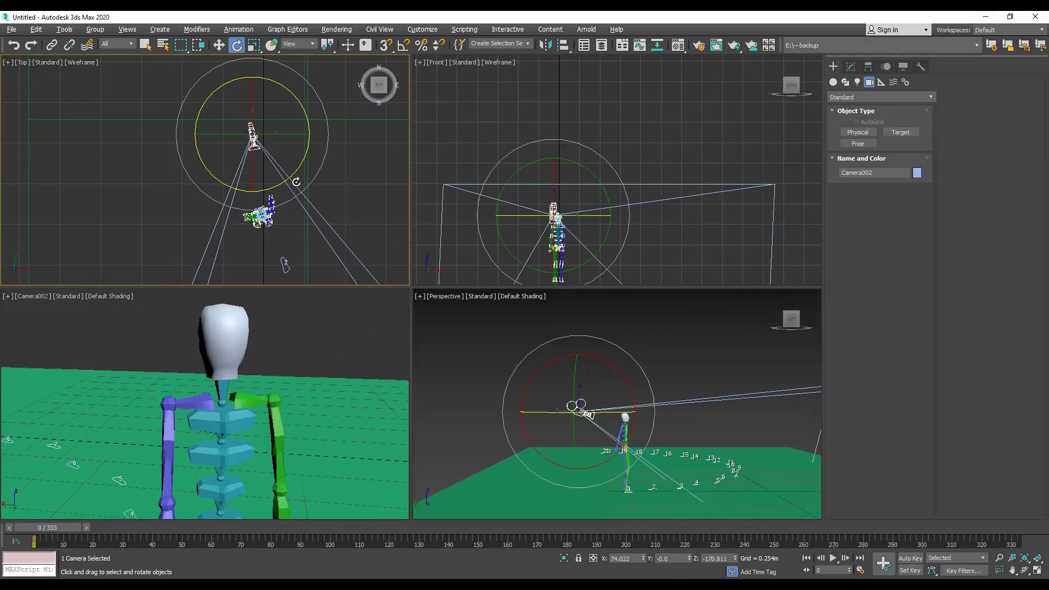
Try several stock lenses on the second camera, including 20, 24, 35 and 135 mm, and settle on the 15 mm lens
left_click(848, 68)
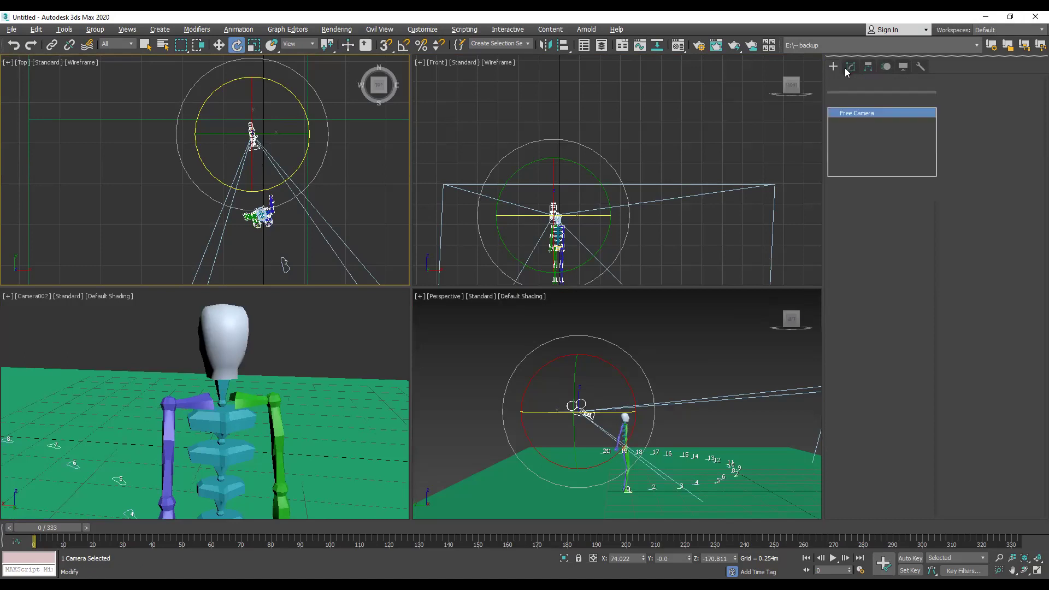
left_click(852, 276)
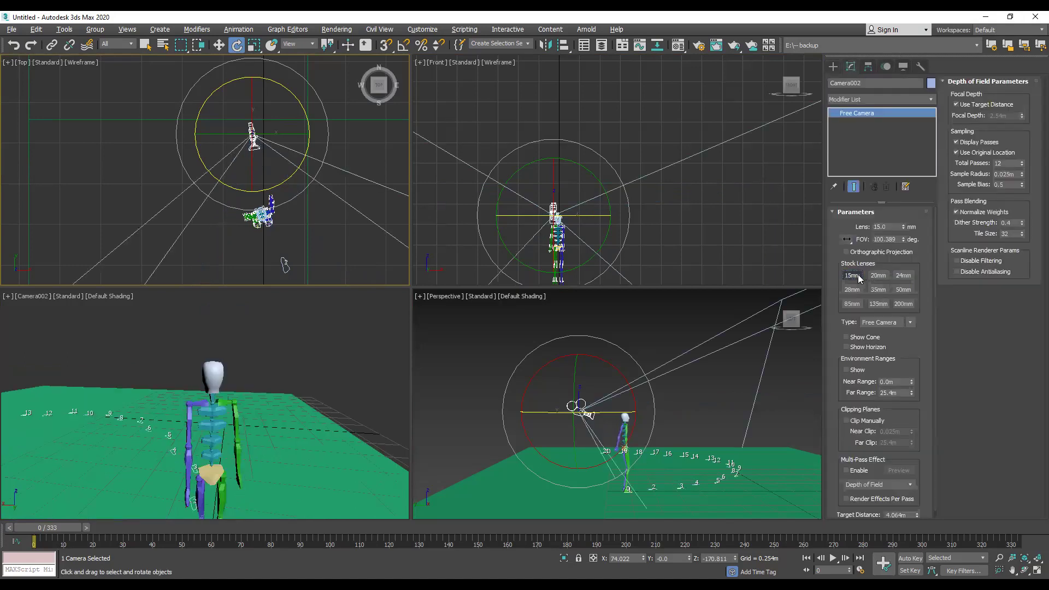
left_click(878, 275)
left_click(878, 289)
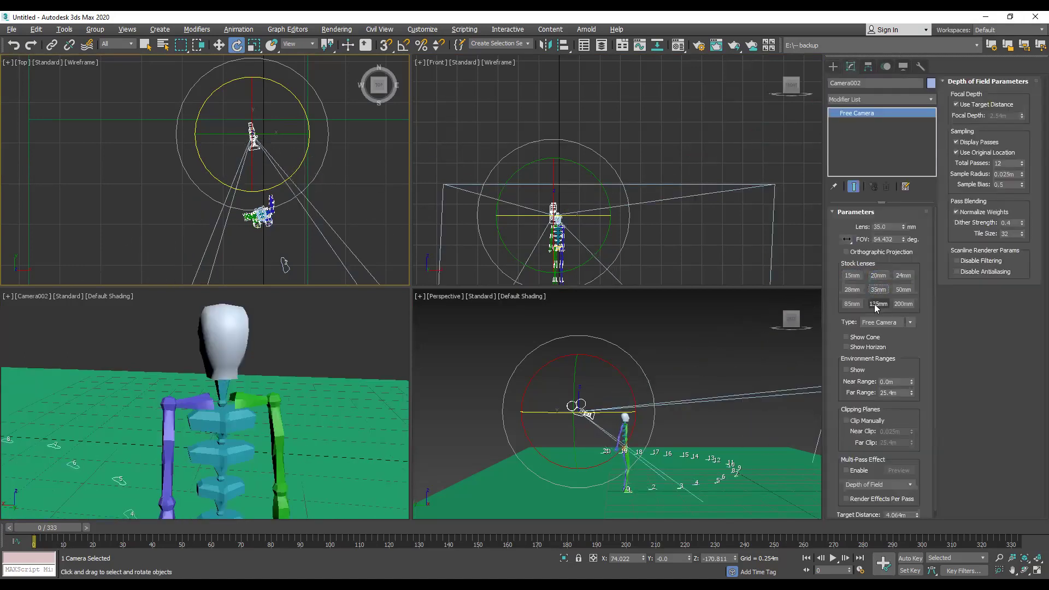
left_click(877, 304)
left_click(903, 276)
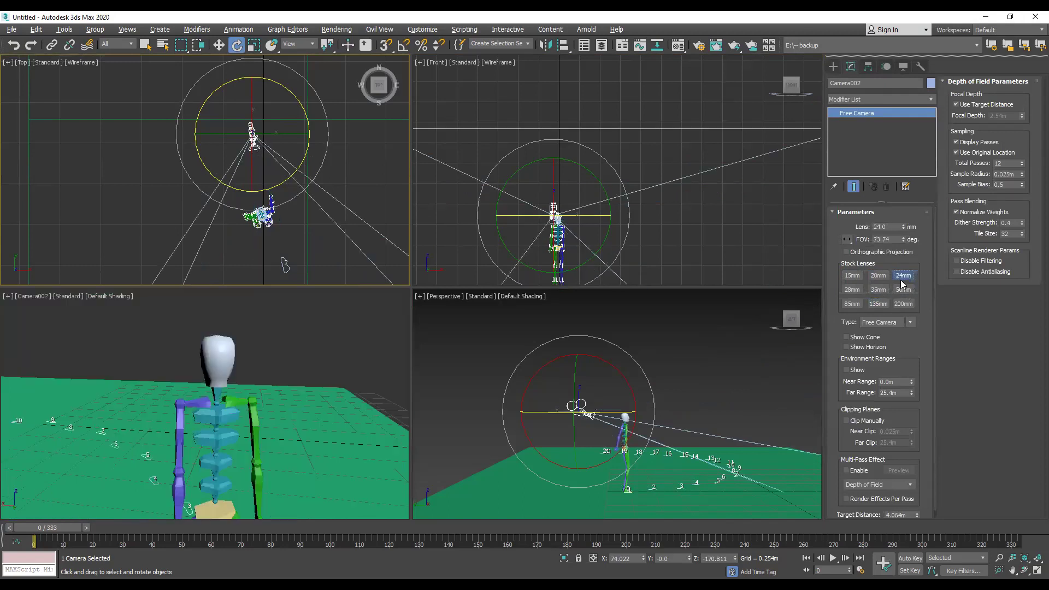
left_click(853, 276)
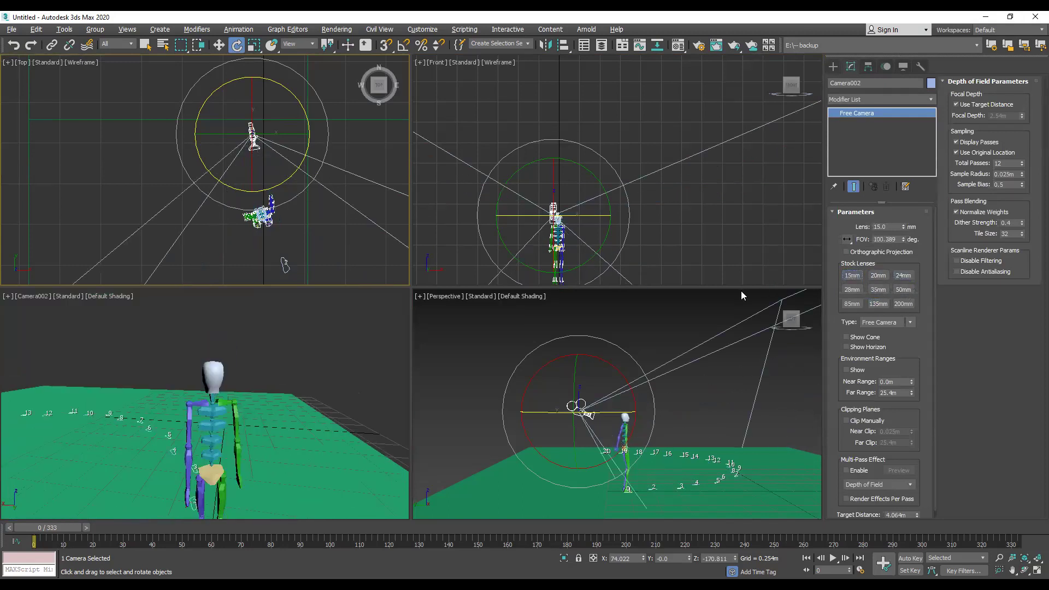
Examine the biped's walk relative to the second camera from a raised perspective, scrubbing past frame 300 and returning to frame 0
right_click(641, 328)
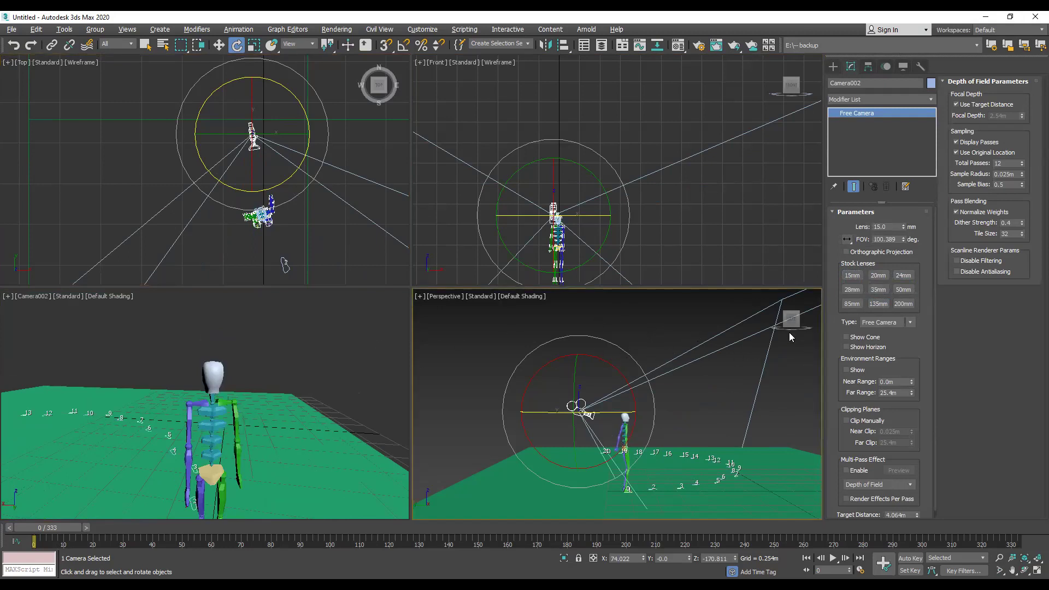
mouse_move(794, 328)
left_mouse_down()
mouse_move(782, 344)
mouse_move(790, 353)
mouse_move(774, 330)
mouse_move(792, 328)
left_mouse_up()
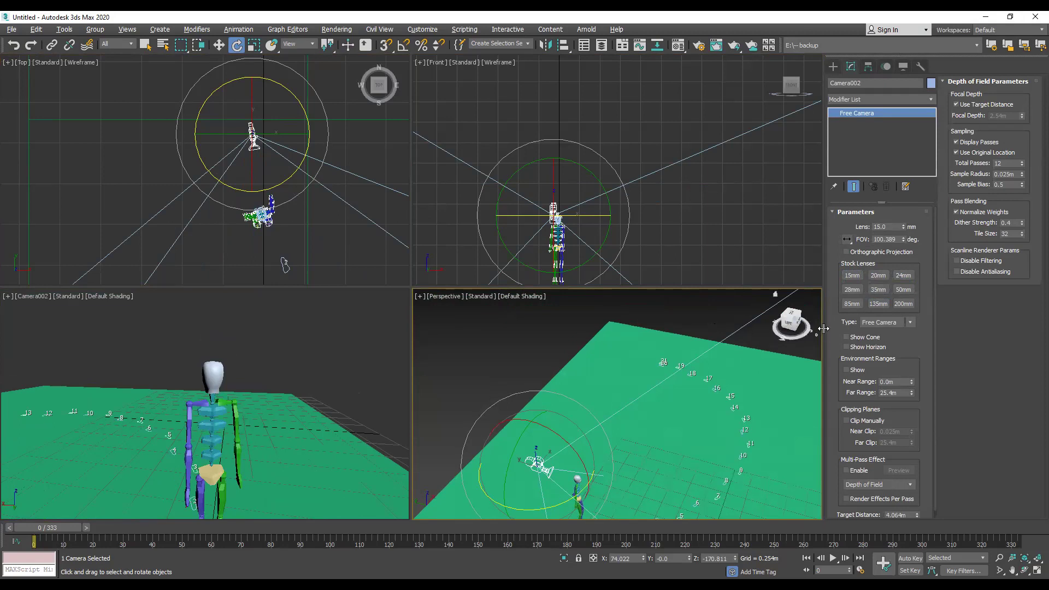
left_click_drag(824, 328, 907, 325)
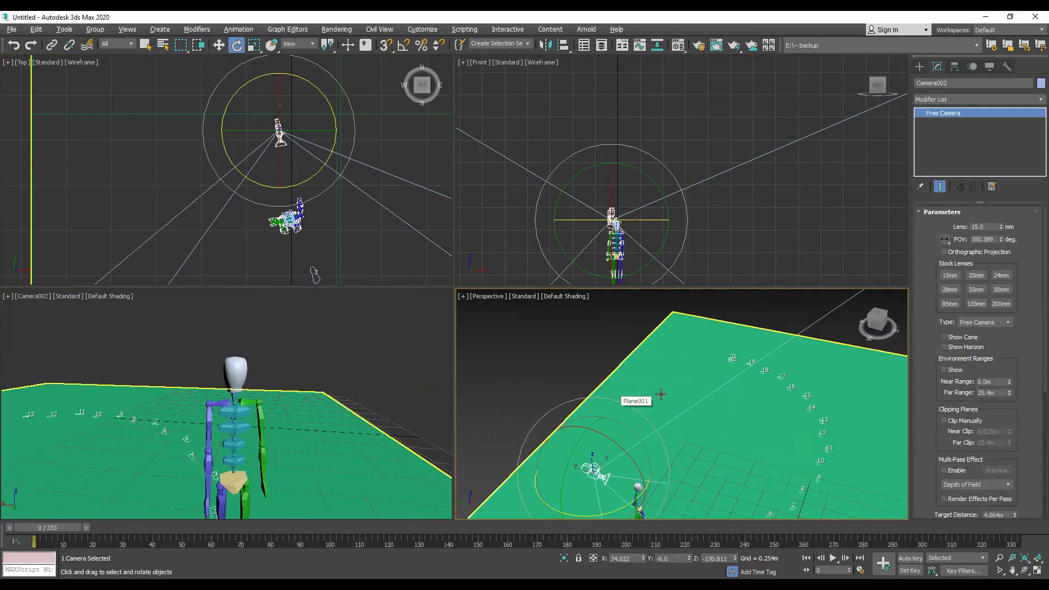
middle_click_drag(637, 381, 622, 326)
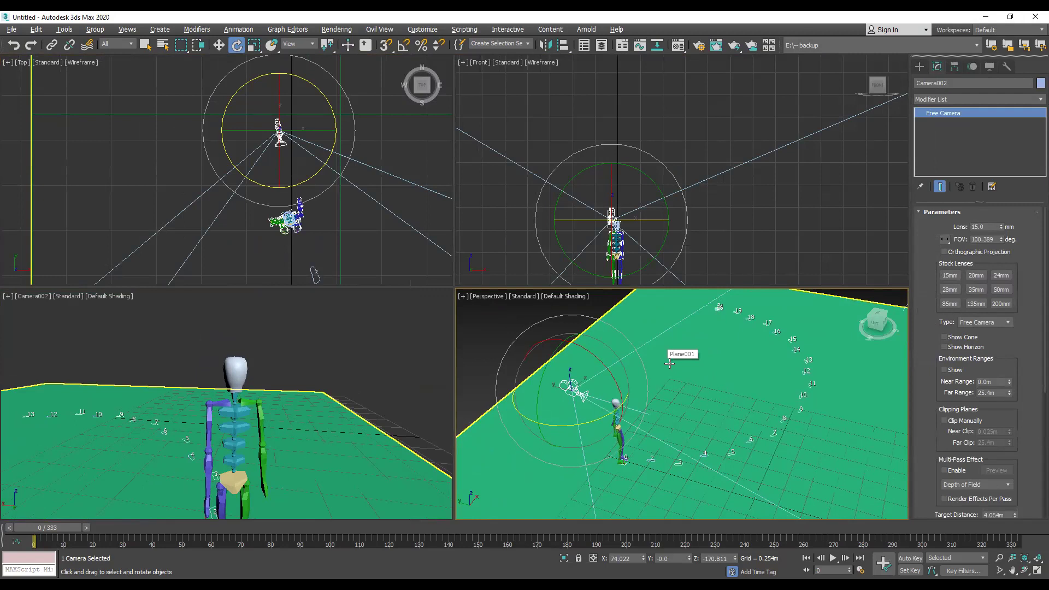
left_click_drag(47, 528, 210, 529)
key("/")
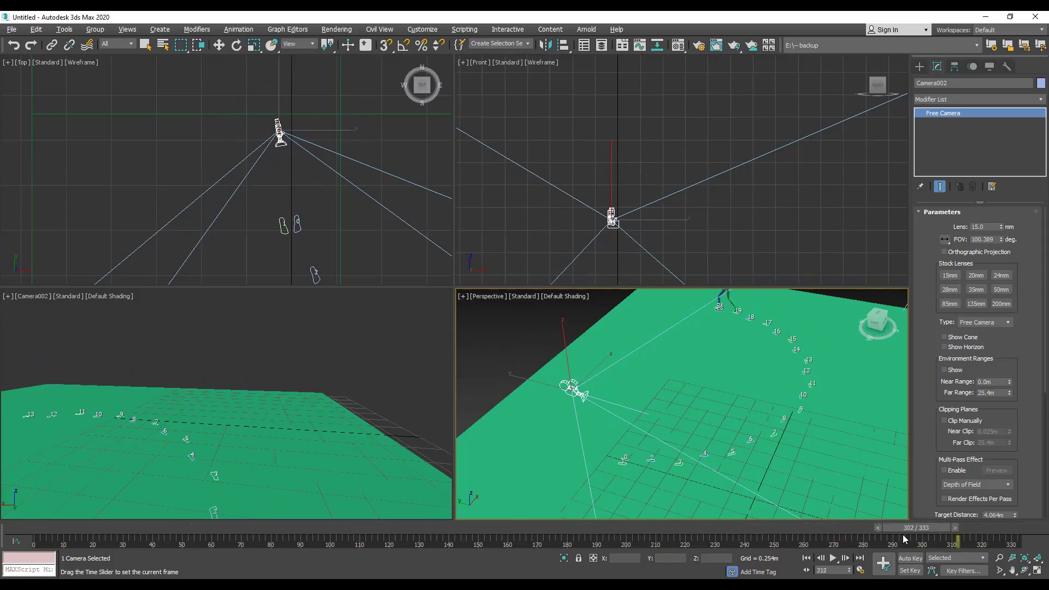
left_click(806, 557)
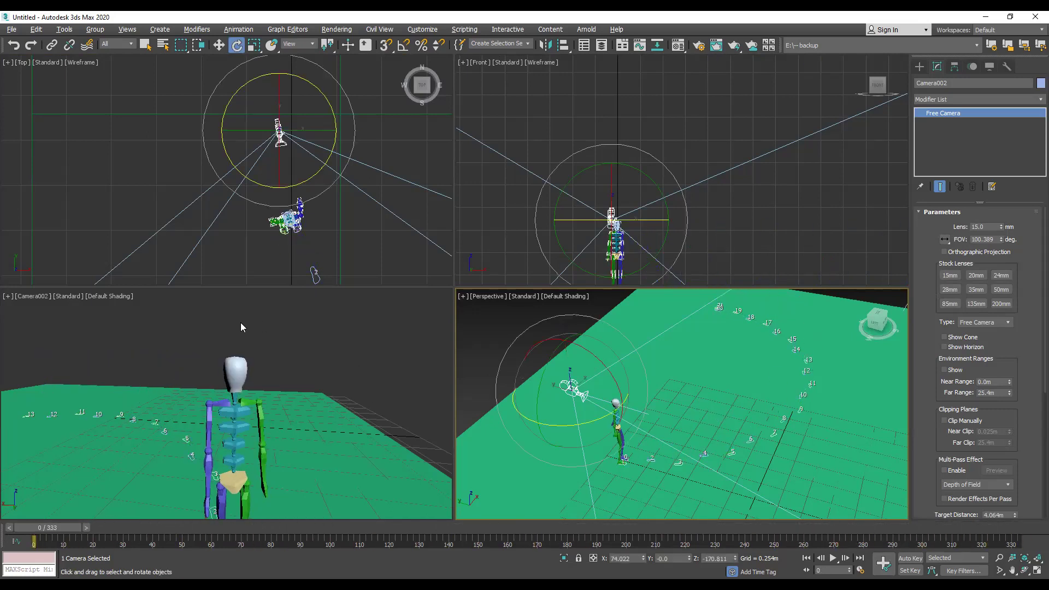
left_click_drag(54, 526, 267, 521)
key("/")
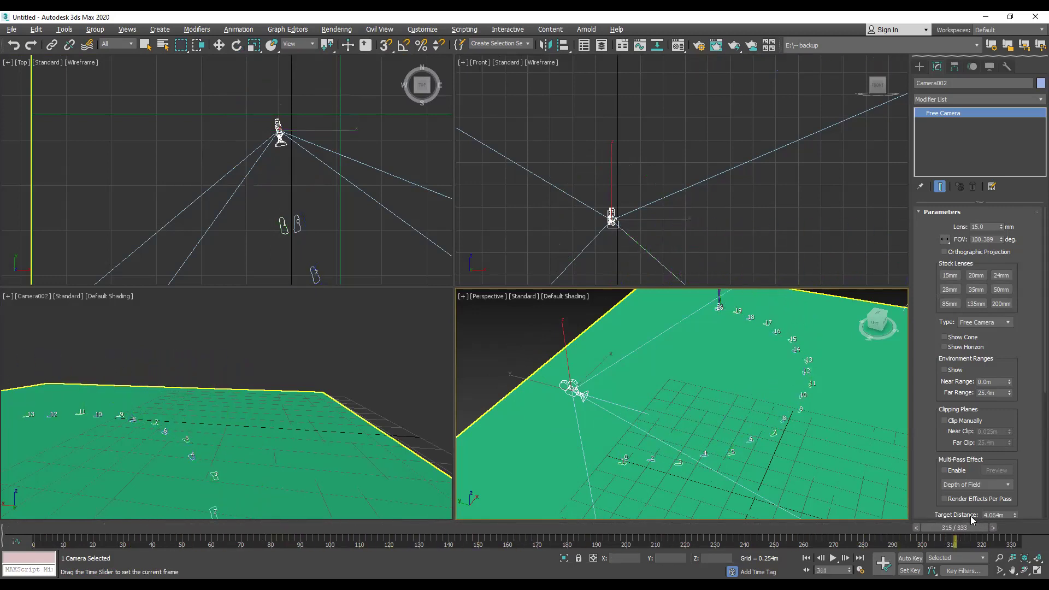
left_click_drag(956, 533, 34, 537)
key("e")
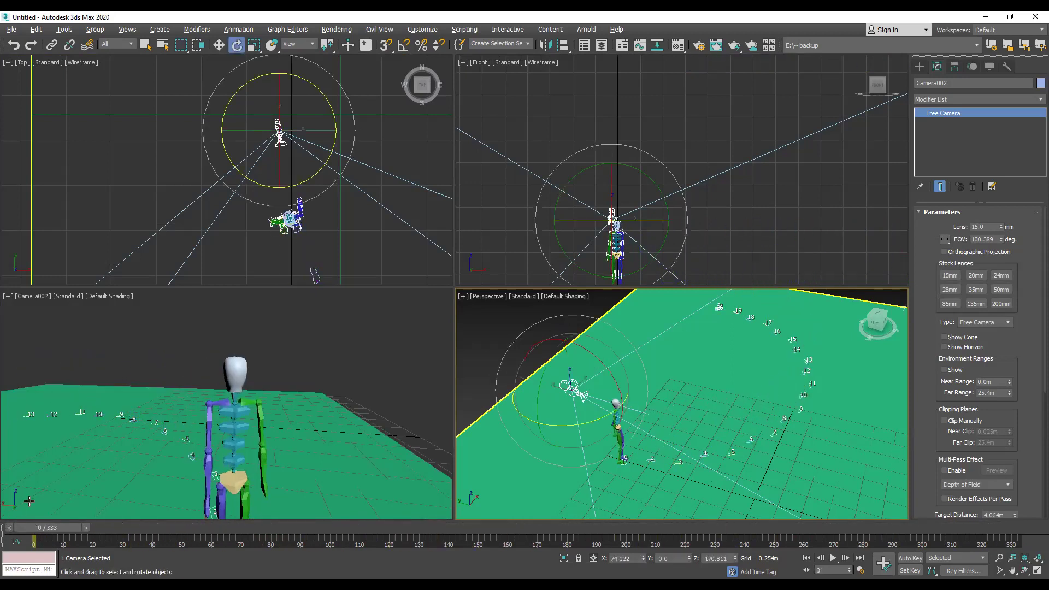
Show the biped's footstep path in a maximized Top view and turn on Auto Key
right_click(344, 261)
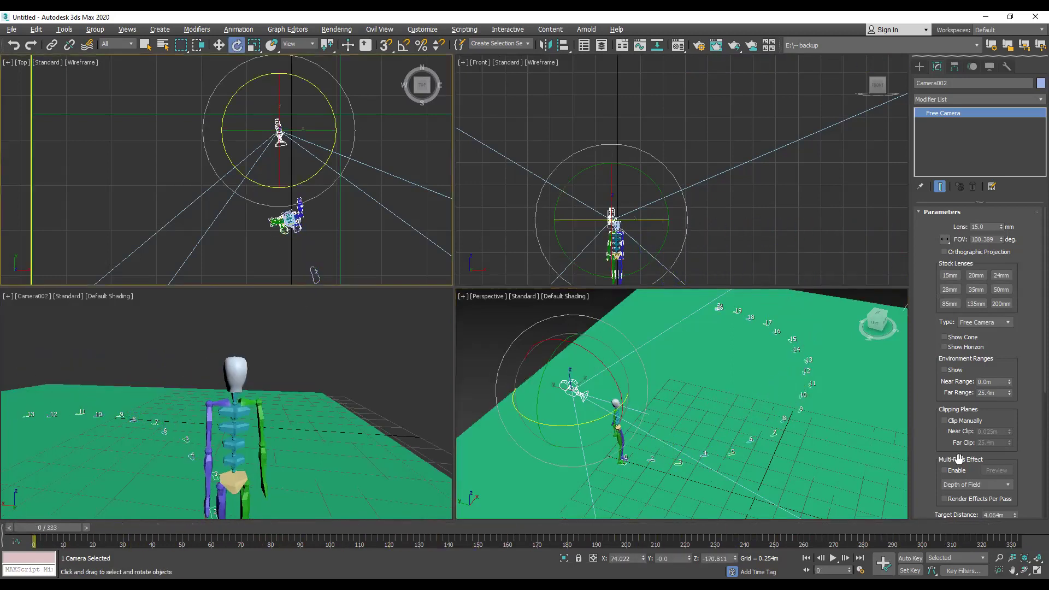
key("alt+w")
scroll(706, 355, "down", 2)
middle_click_drag(706, 355, 545, 268)
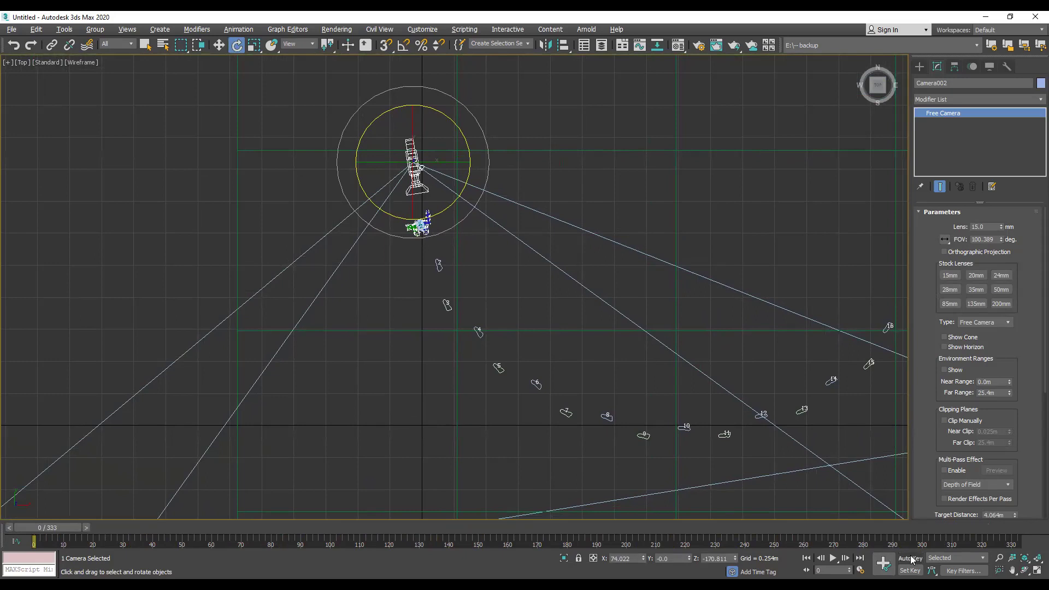
key("n")
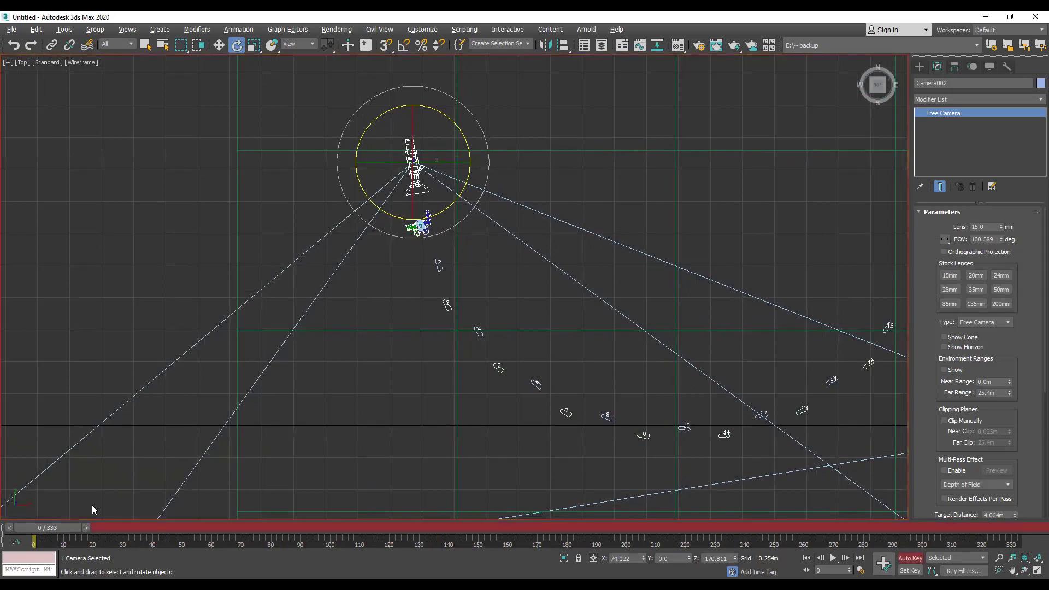
At frame 55, move the second camera to about X -0.05 m, Y 1.375 m and turn it toward the biped
left_click_drag(49, 528, 126, 528)
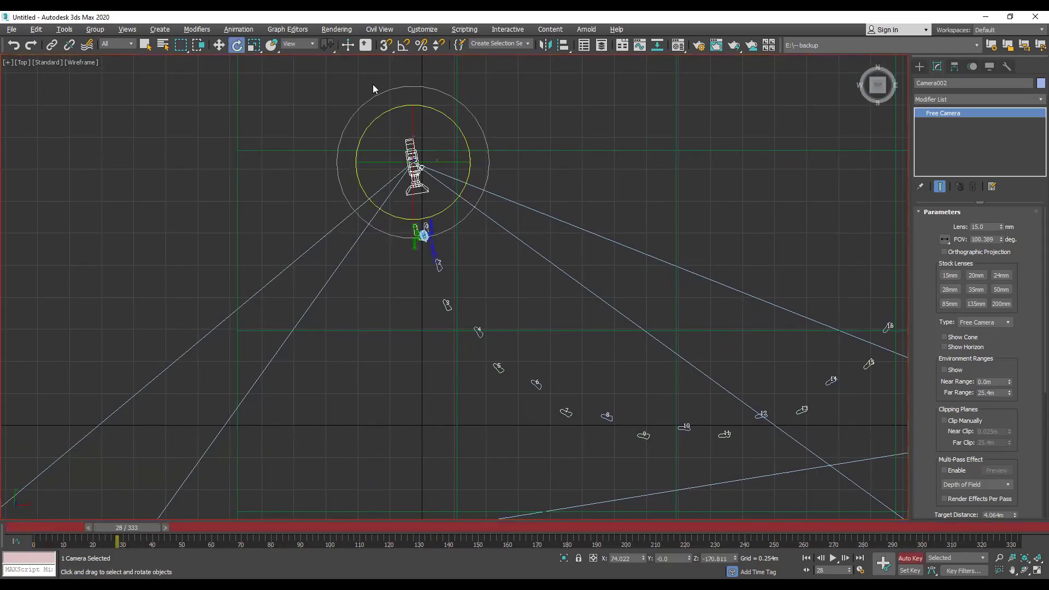
left_click(220, 45)
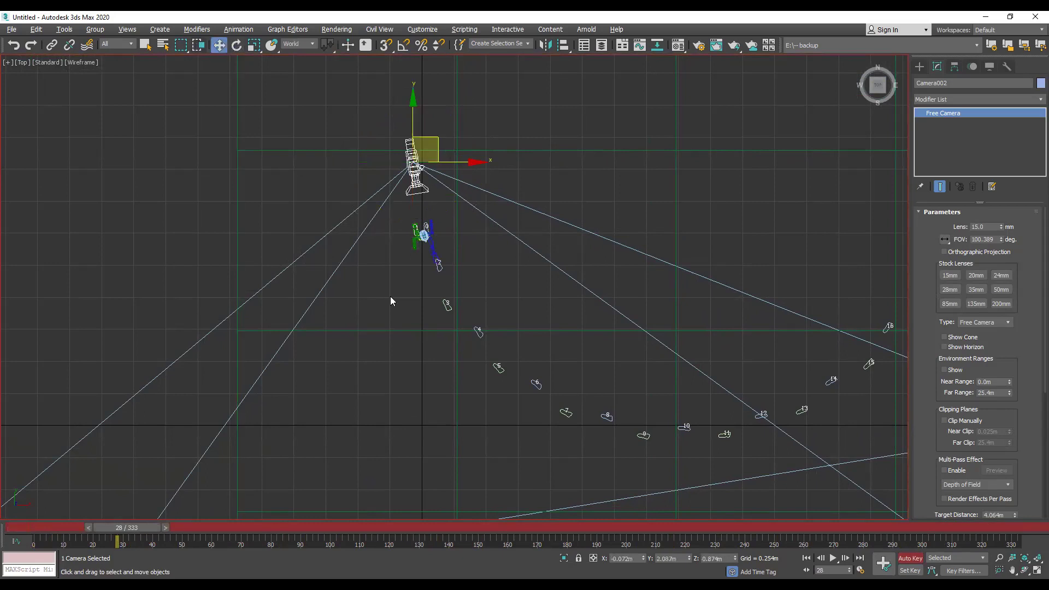
left_click_drag(157, 528, 235, 528)
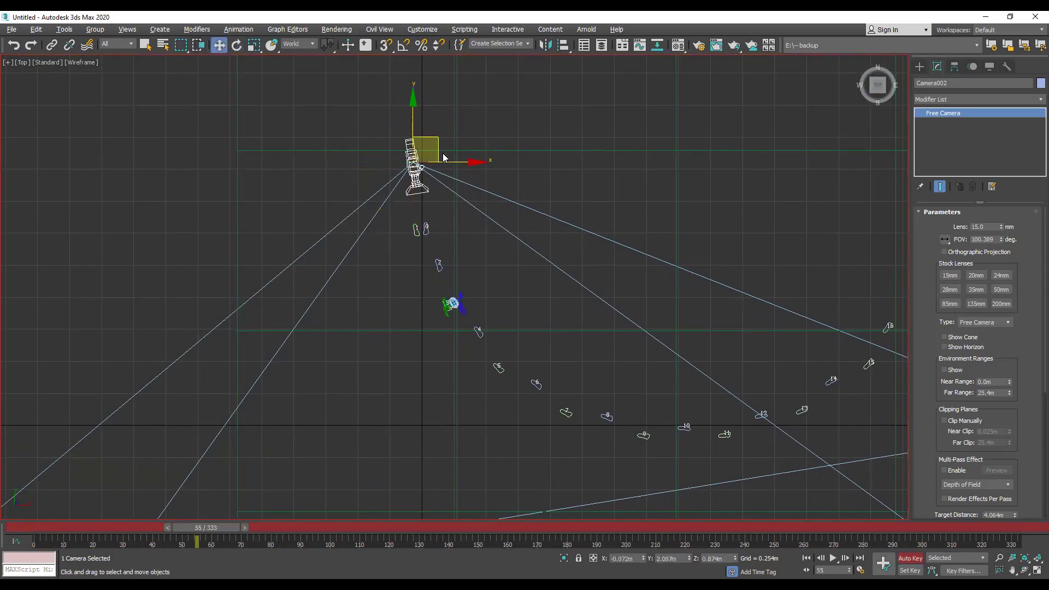
left_click_drag(437, 141, 440, 229)
left_click(236, 46)
left_click(221, 46)
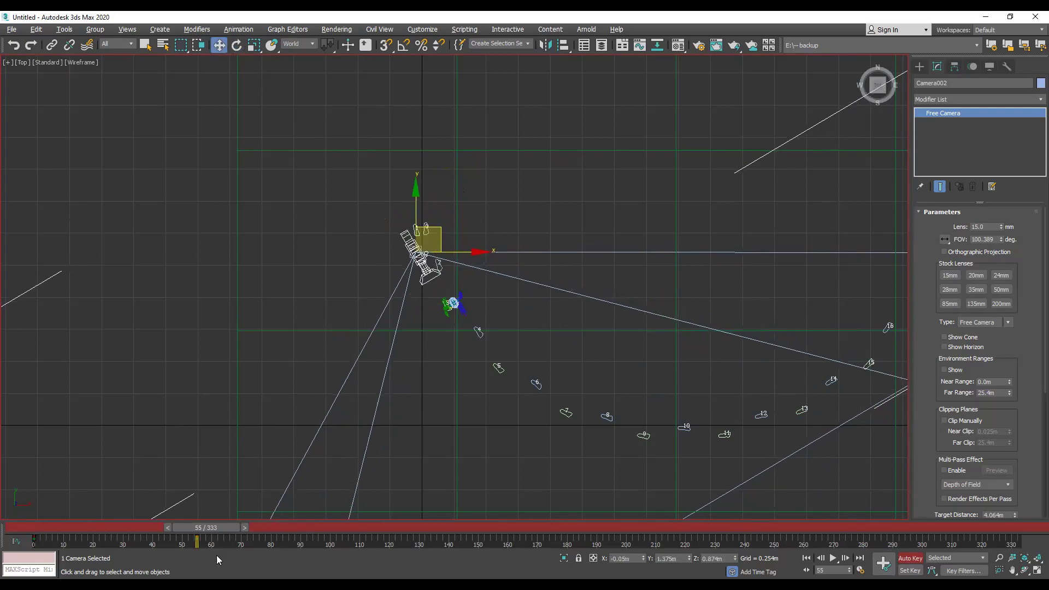
At frame 98, move the second camera after the biped and rotate it to about Z -138.404°, checking all views at frame 113
left_click_drag(229, 528, 328, 528)
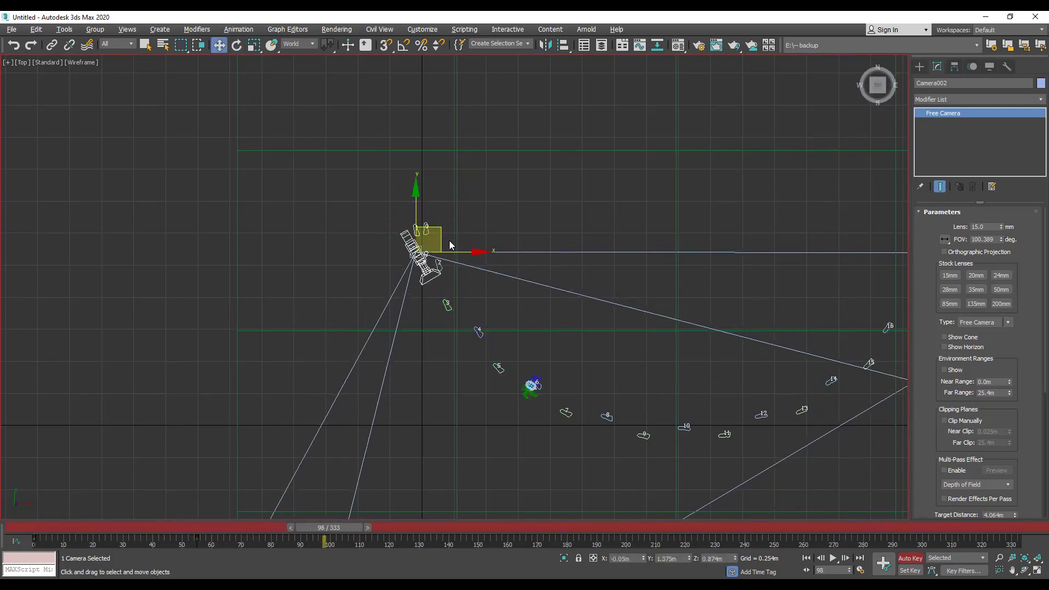
left_click_drag(443, 241, 520, 292)
left_click(238, 46)
left_click_drag(329, 527, 383, 527)
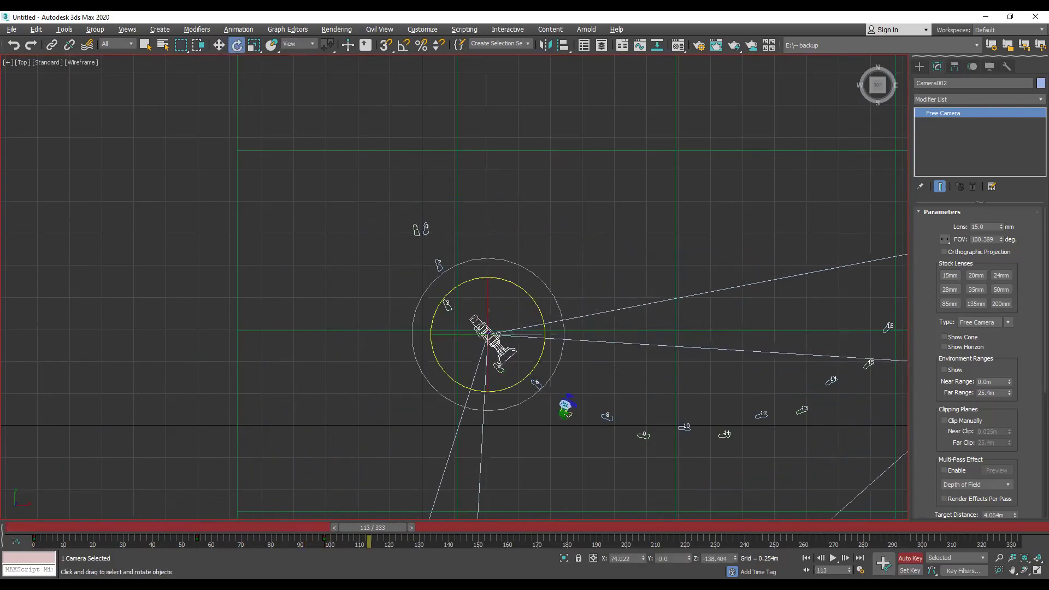
key("alt+w")
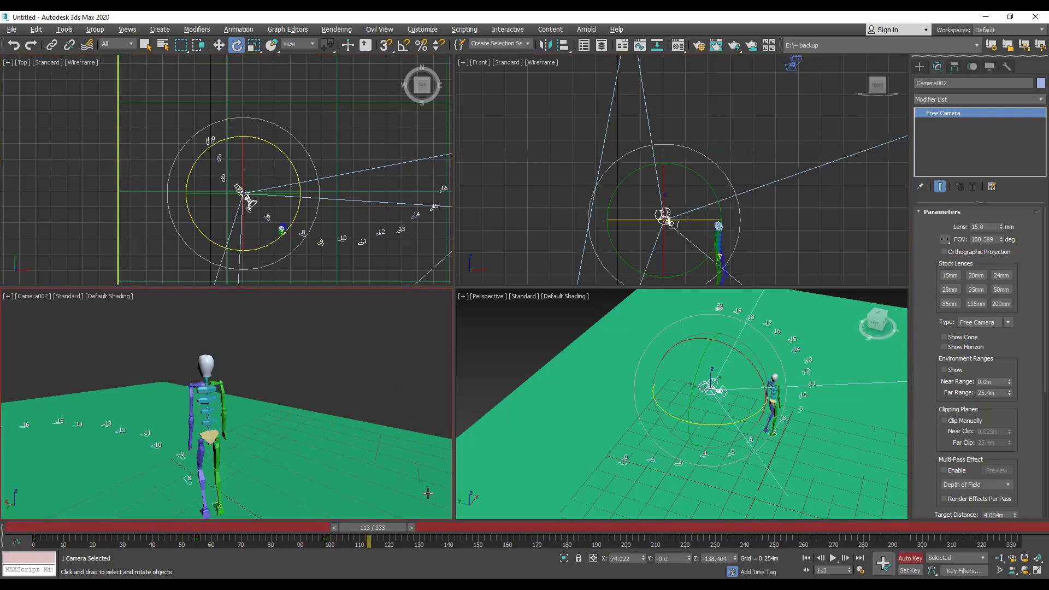
Delete the second camera's keyframes at frames 55 and 98, keeping only the key at frame 0
left_click_drag(373, 527, 88, 491)
key("e")
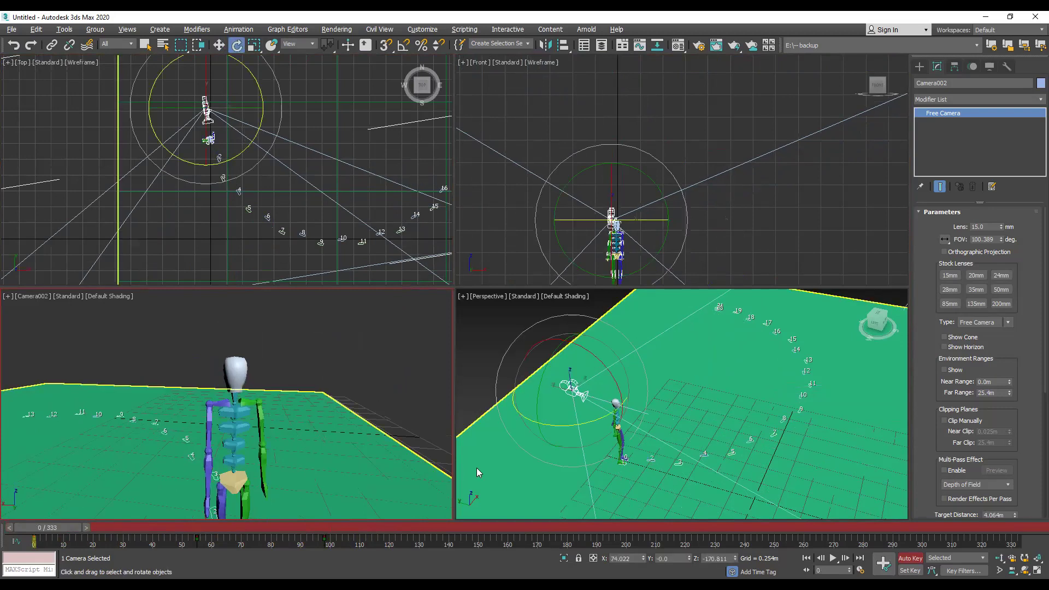
left_click(220, 45)
left_click(570, 389)
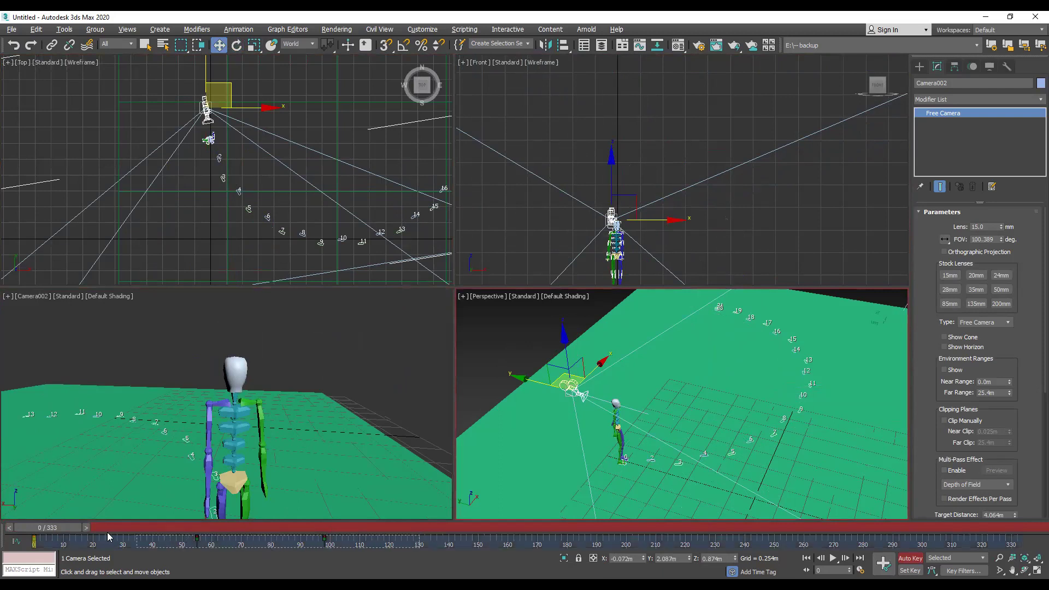
right_click(198, 543)
left_click(242, 480)
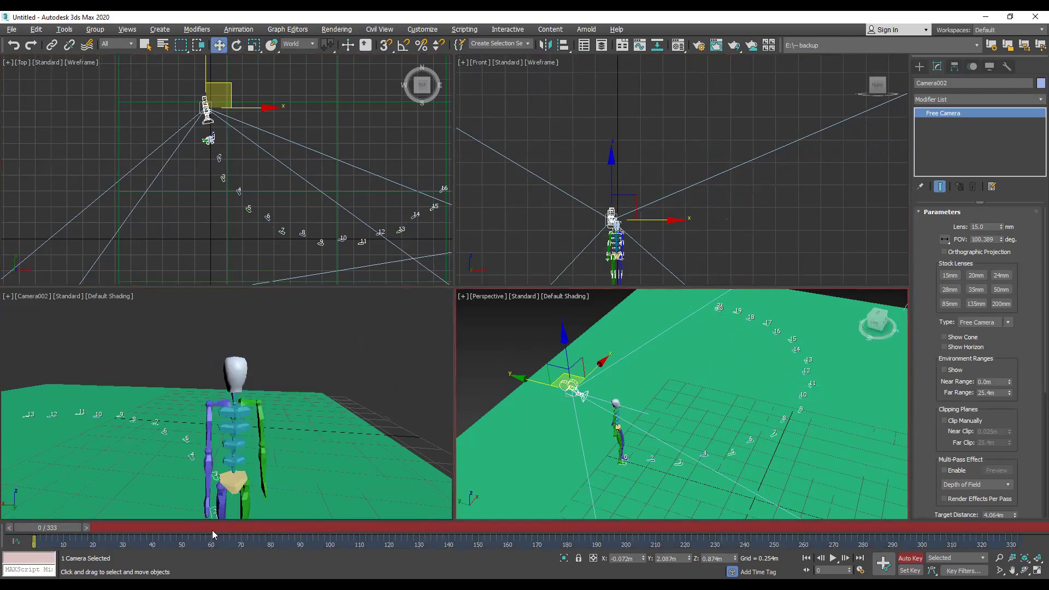
Turn off Auto Key and, in a maximized Perspective view at frame 0, link the second camera to the biped's head
left_click_drag(61, 527, 2, 523)
key("w")
right_click(734, 393)
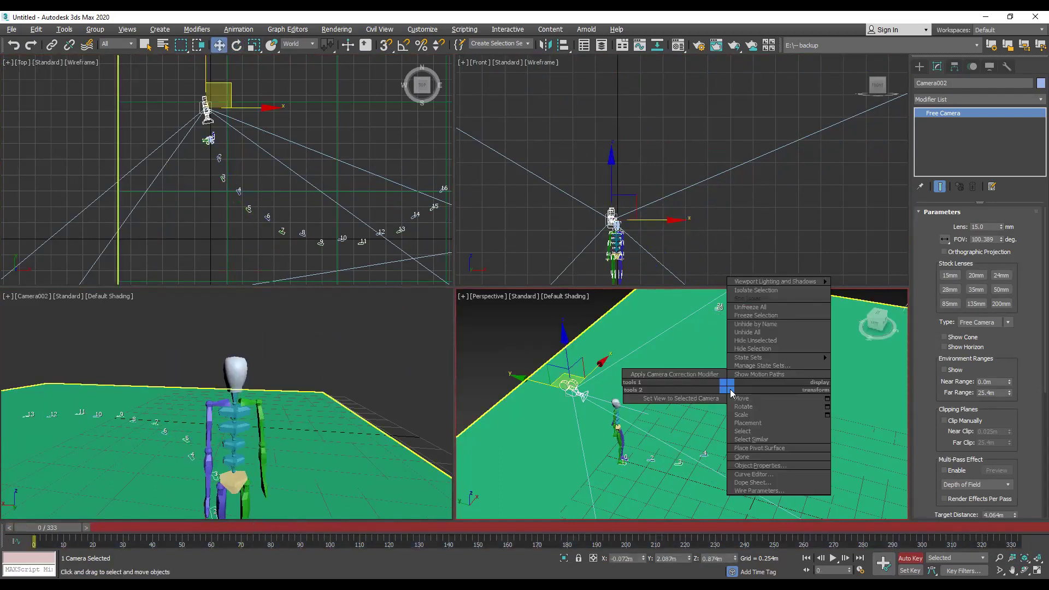
left_click(1036, 570)
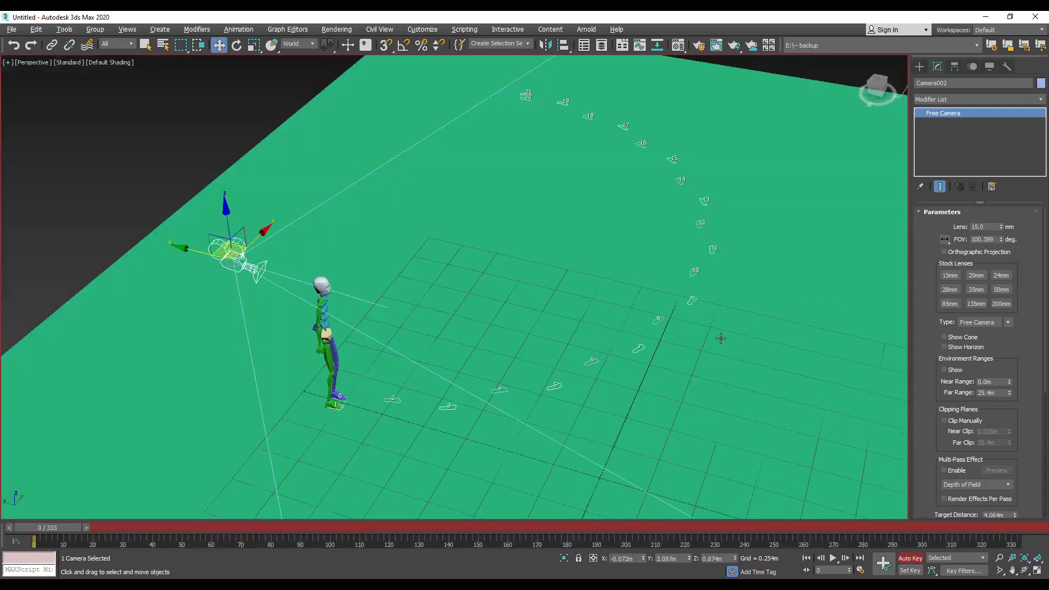
mouse_move(47, 527)
left_mouse_down()
mouse_move(240, 528)
mouse_move(258, 542)
mouse_move(463, 528)
mouse_move(33, 528)
left_mouse_up()
key("w")
scroll(175, 262, "up", 3)
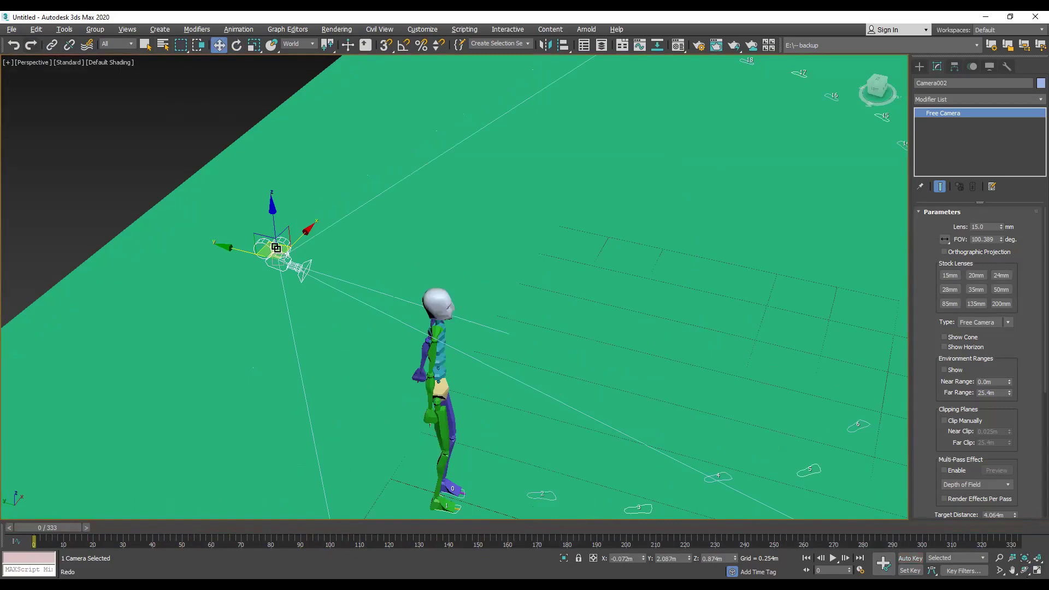
key("ctrl+shift+l")
left_click_drag(282, 263, 435, 308)
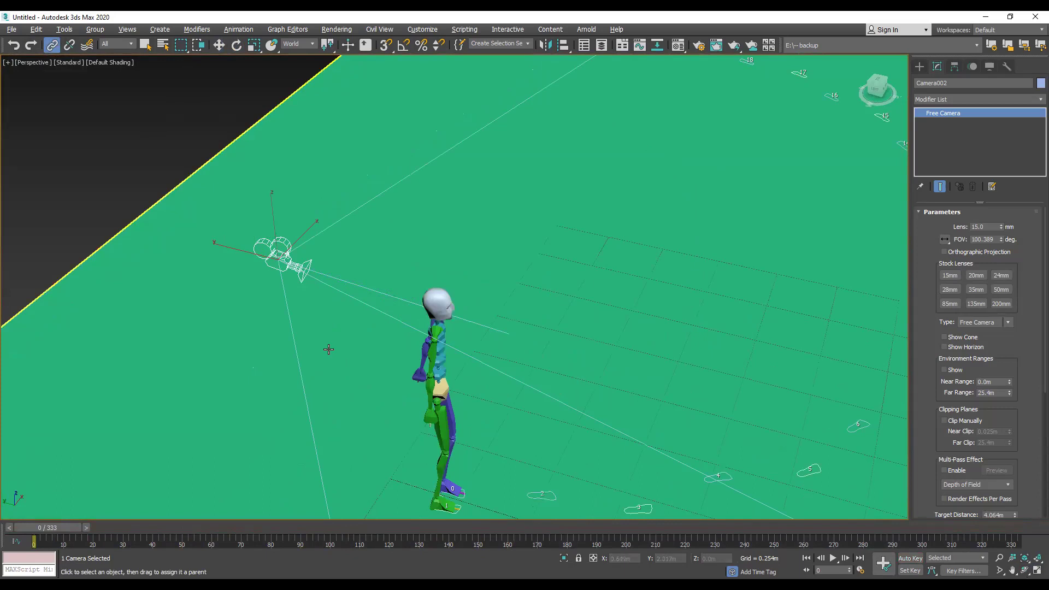
Restore the four views and scrub the walk to examine how the camera follows the biped's head
left_click_drag(60, 528, 34, 530)
left_click(1035, 572)
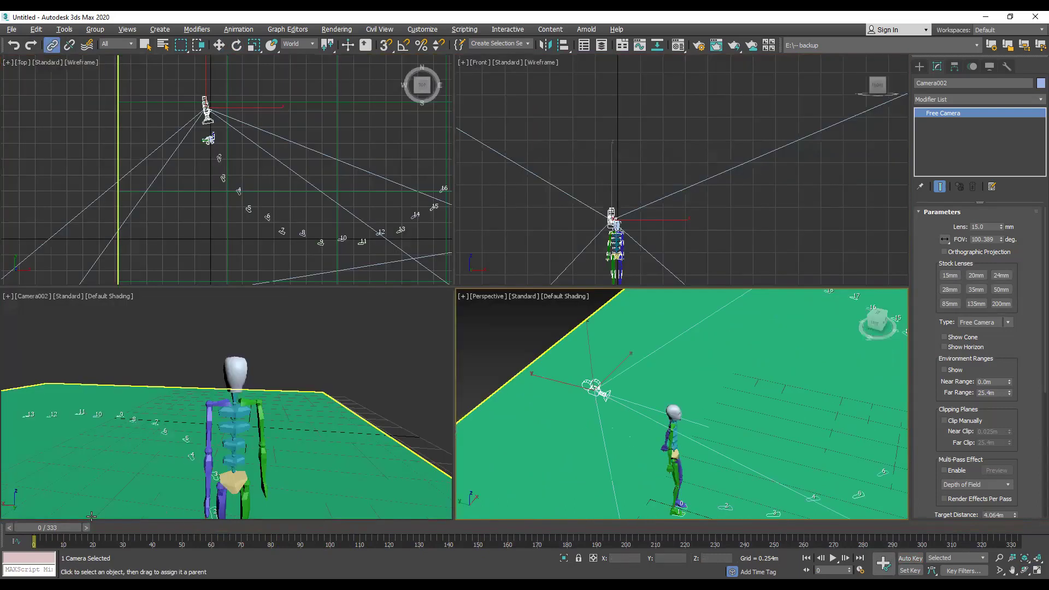
left_click_drag(41, 527, 333, 529)
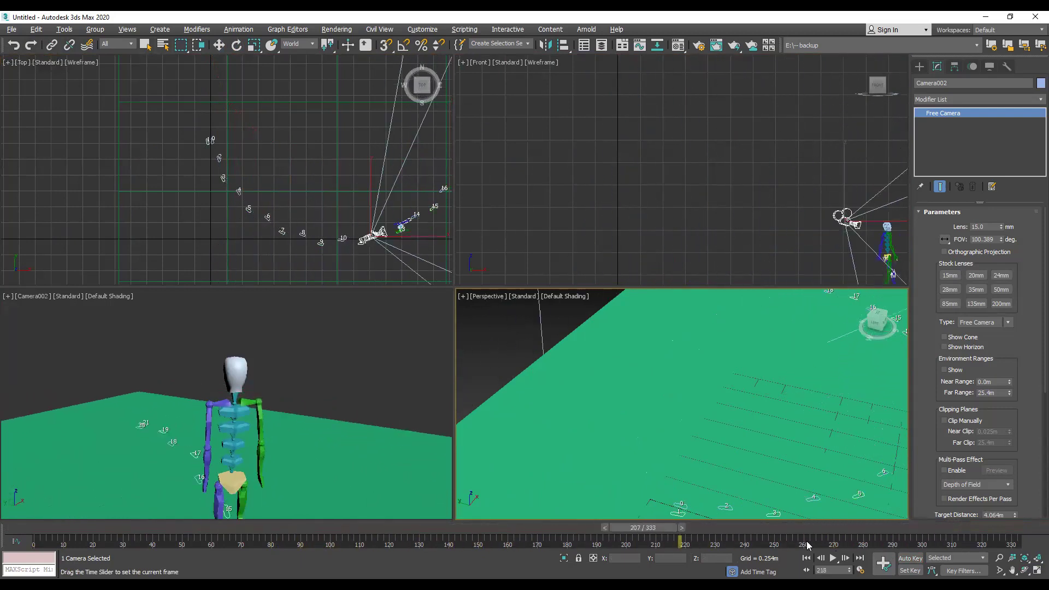
left_click_drag(264, 529, 255, 509)
key("period")
key("period")
key("period")
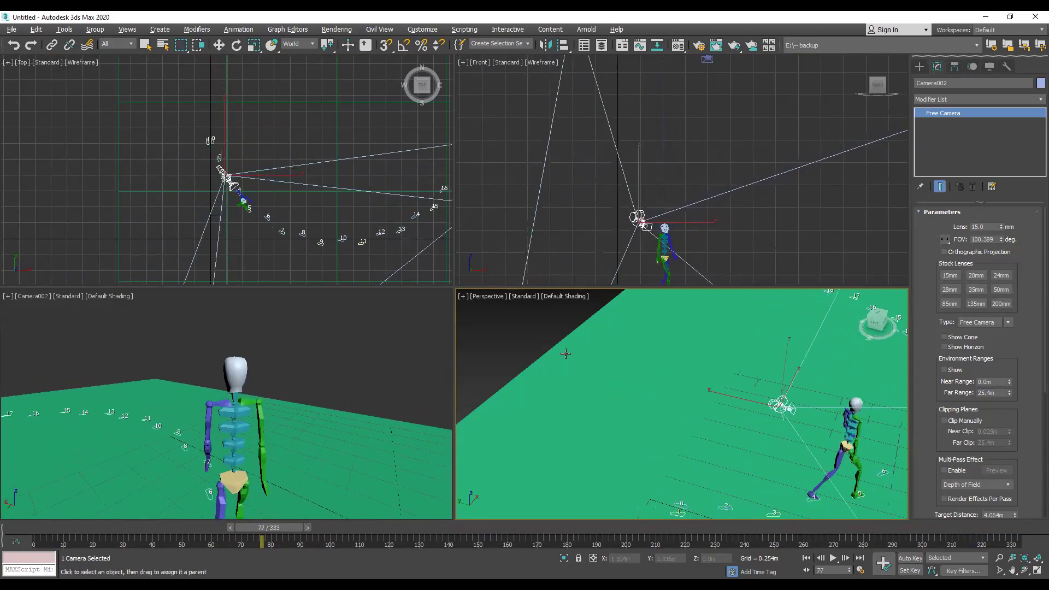
scroll(641, 209, "up", 10)
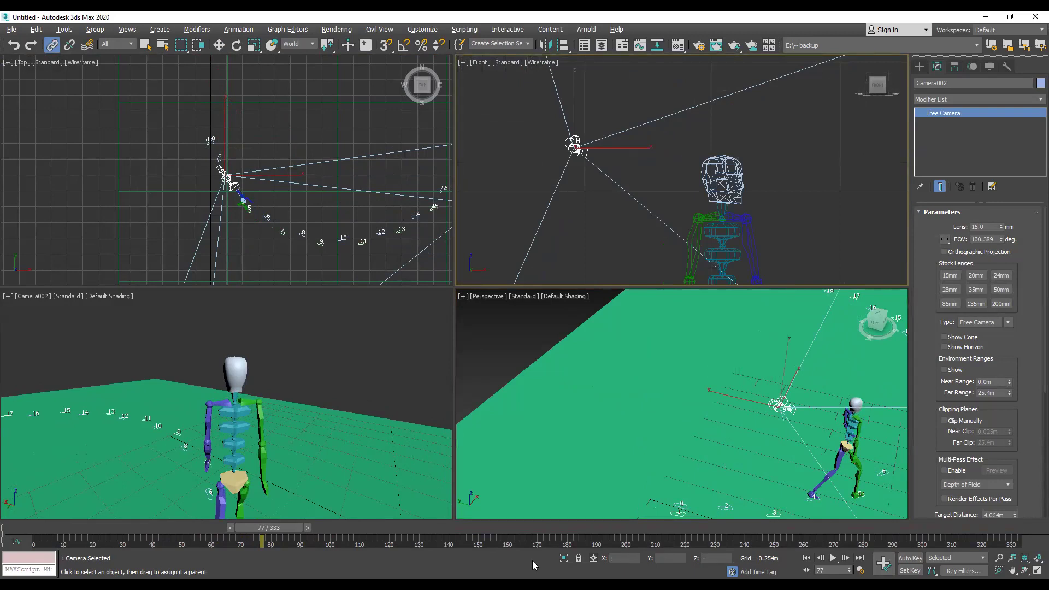
mouse_move(247, 532)
left_mouse_down()
mouse_move(268, 528)
mouse_move(239, 530)
left_mouse_up()
key("slash")
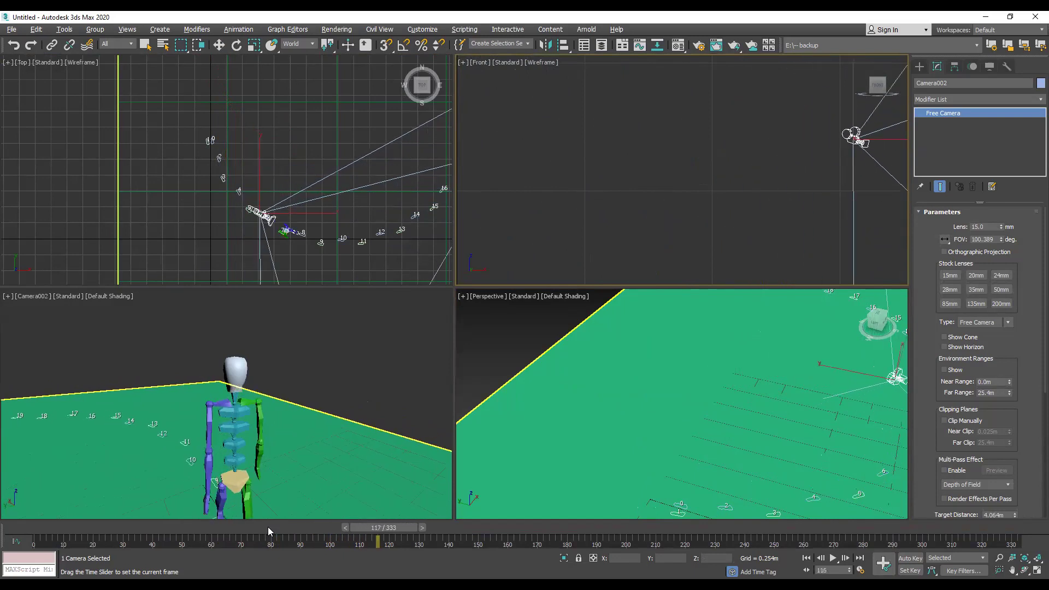
left_click(268, 527)
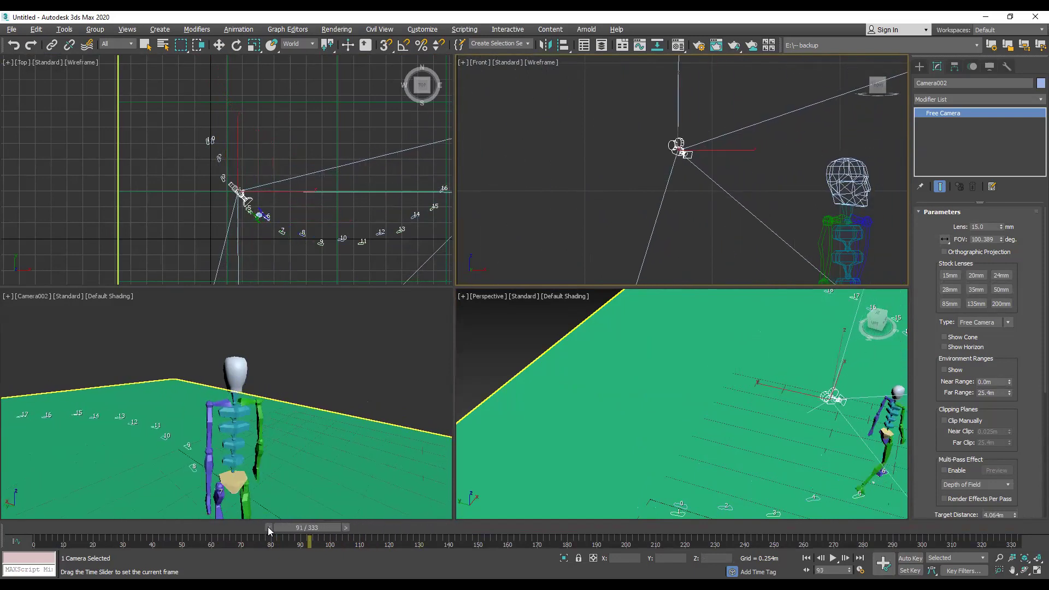
mouse_move(255, 523)
left_mouse_down()
mouse_move(242, 523)
mouse_move(267, 523)
mouse_move(253, 523)
left_mouse_up()
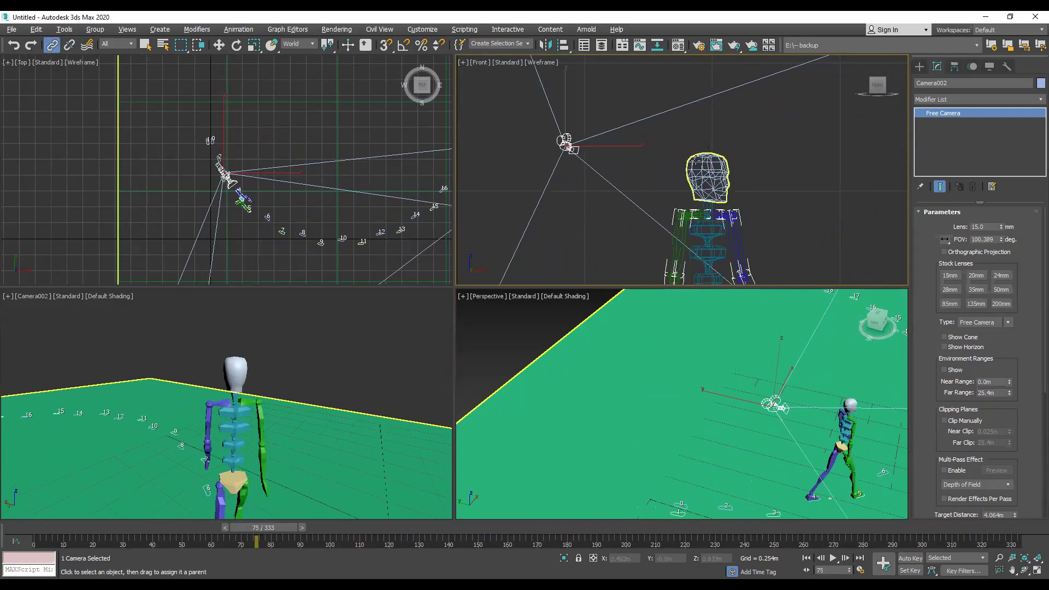
Near the start of the walk, link the second camera to the biped's hand instead of its head
left_click_drag(264, 535, 44, 526)
left_click(52, 45)
scroll(674, 403, "up", 3)
middle_click_drag(674, 404, 671, 376)
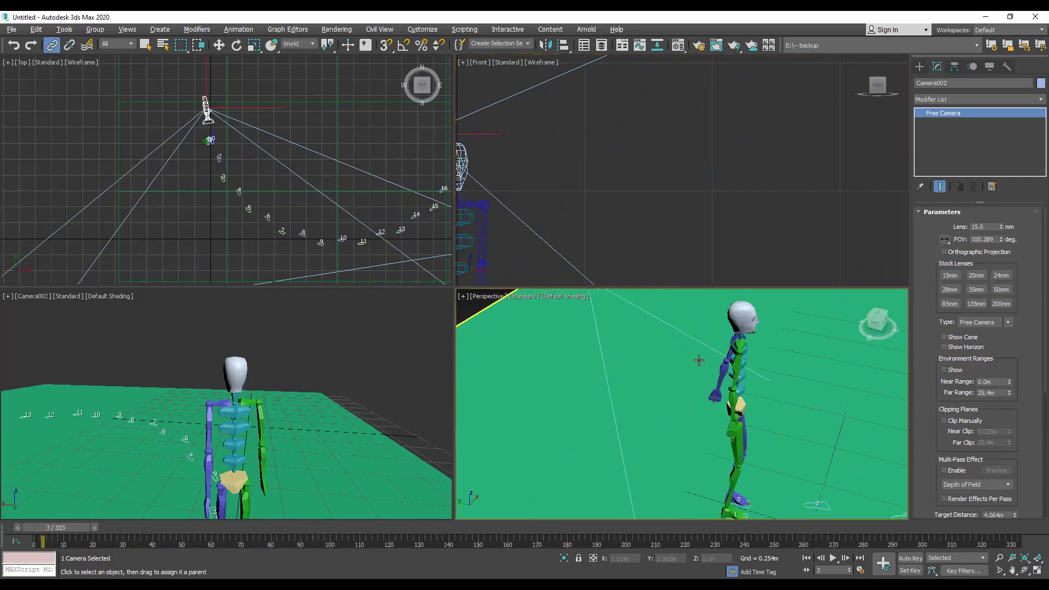
scroll(677, 383, "up", 4)
scroll(663, 451, "down", 5)
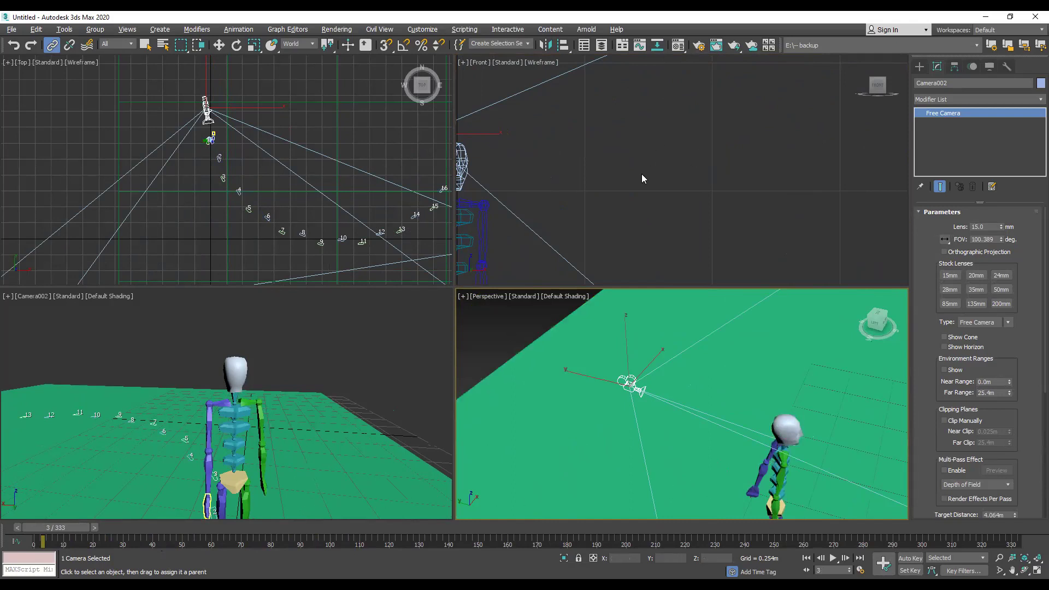
scroll(642, 175, "down", 4)
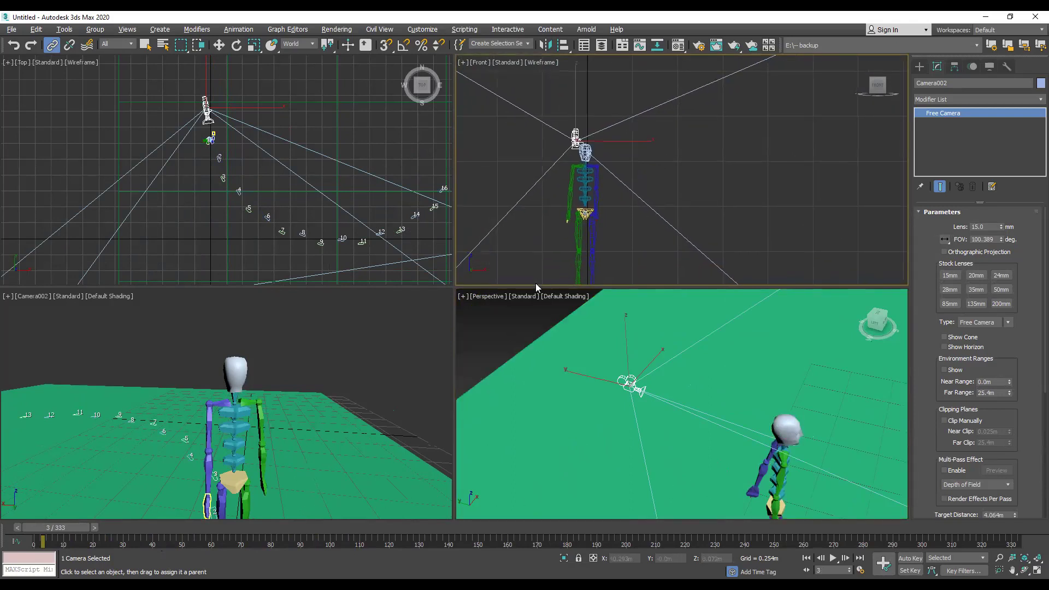
Play and scrub the walk to examine how the swinging hand carries the linked camera
left_click_drag(70, 528, 268, 523)
key("/")
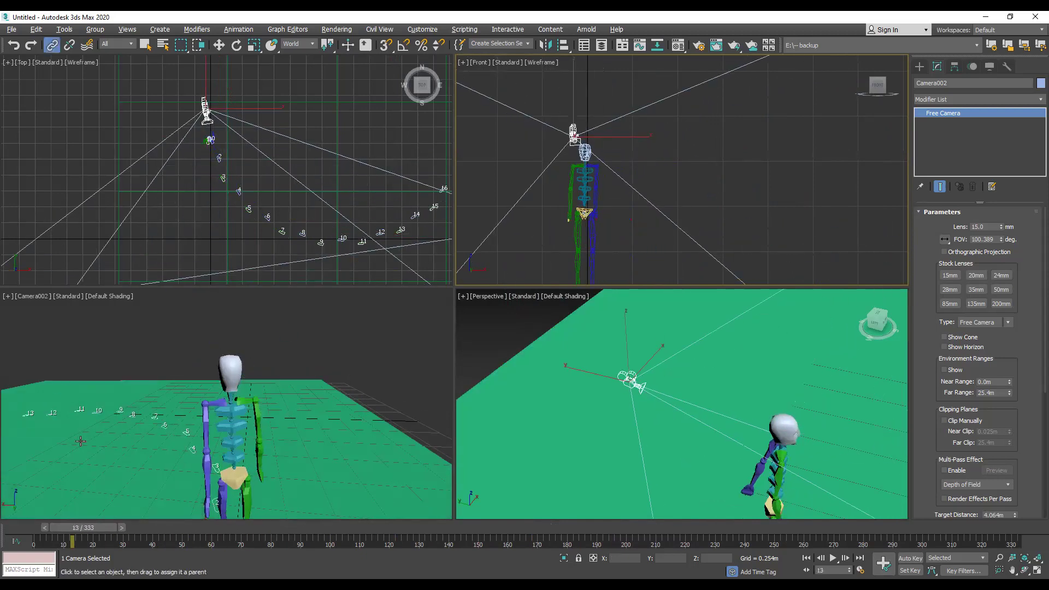
left_click_drag(89, 531, 259, 534)
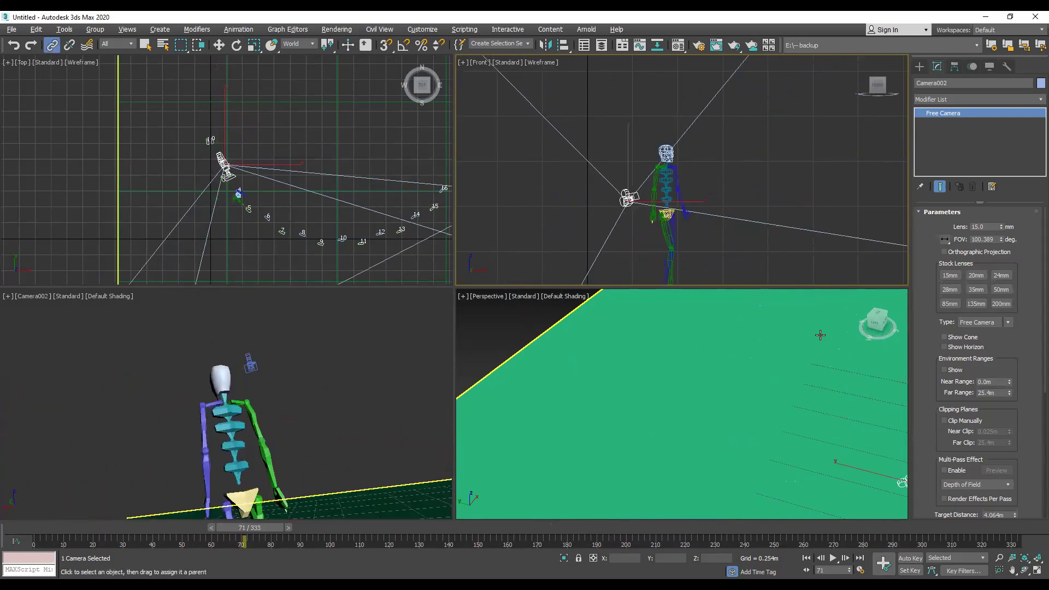
right_click(746, 255)
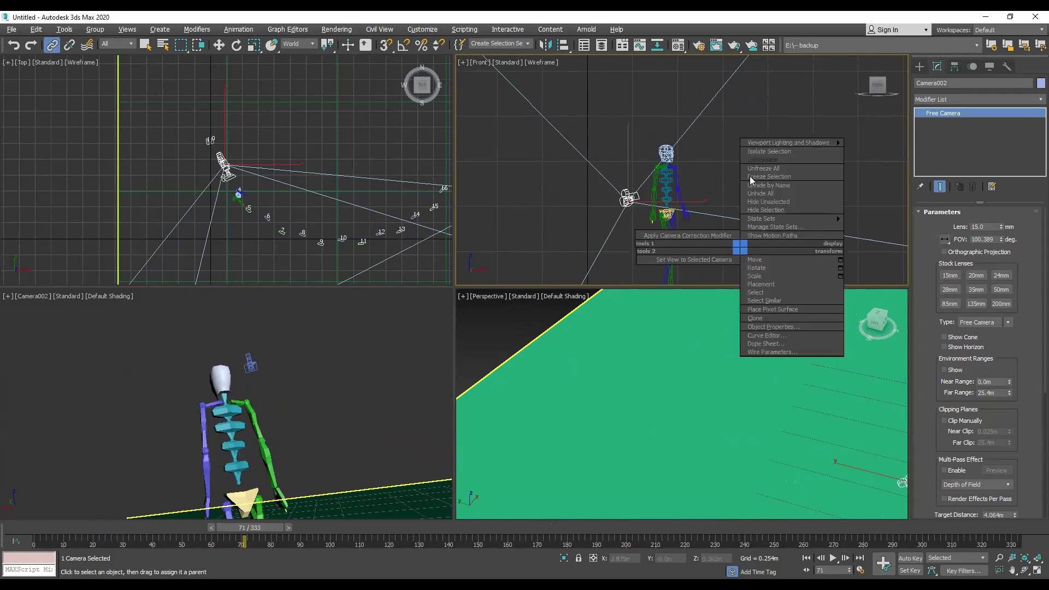
left_click(729, 137)
scroll(656, 220, "up", 10)
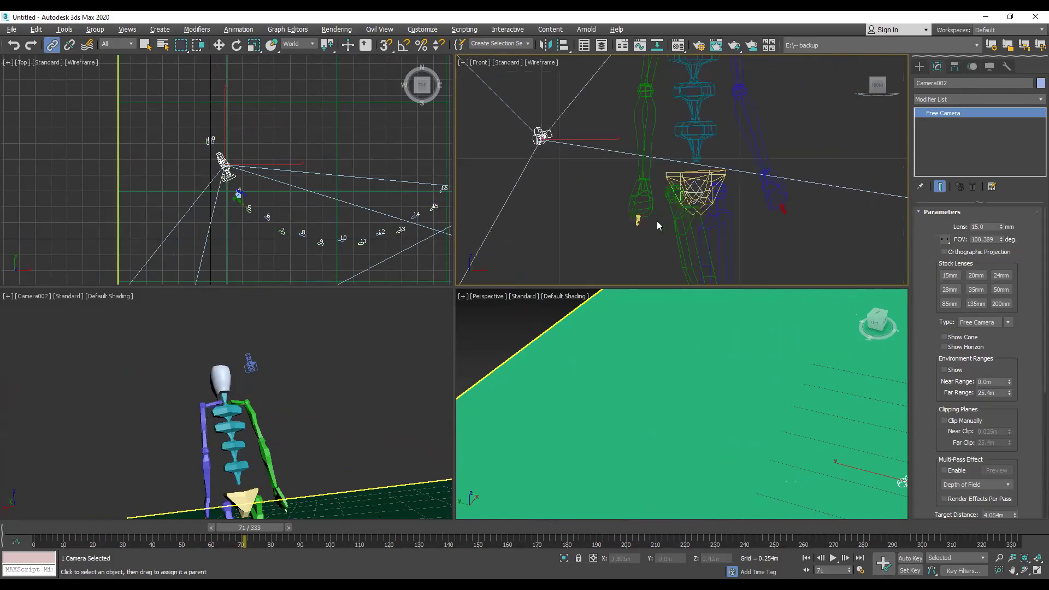
middle_click_drag(818, 208, 678, 227)
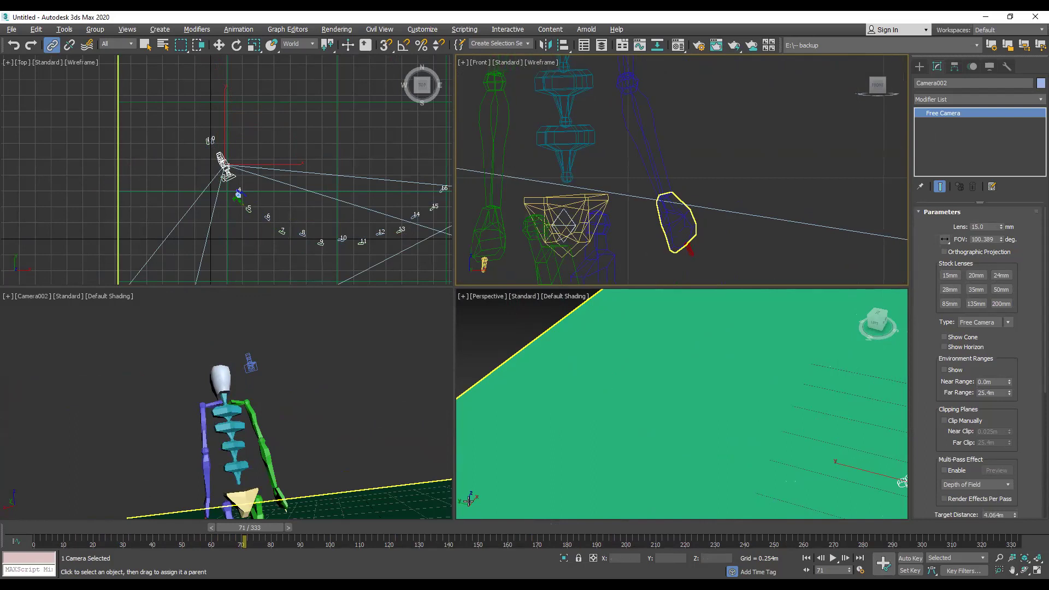
left_click_drag(255, 530, 269, 528)
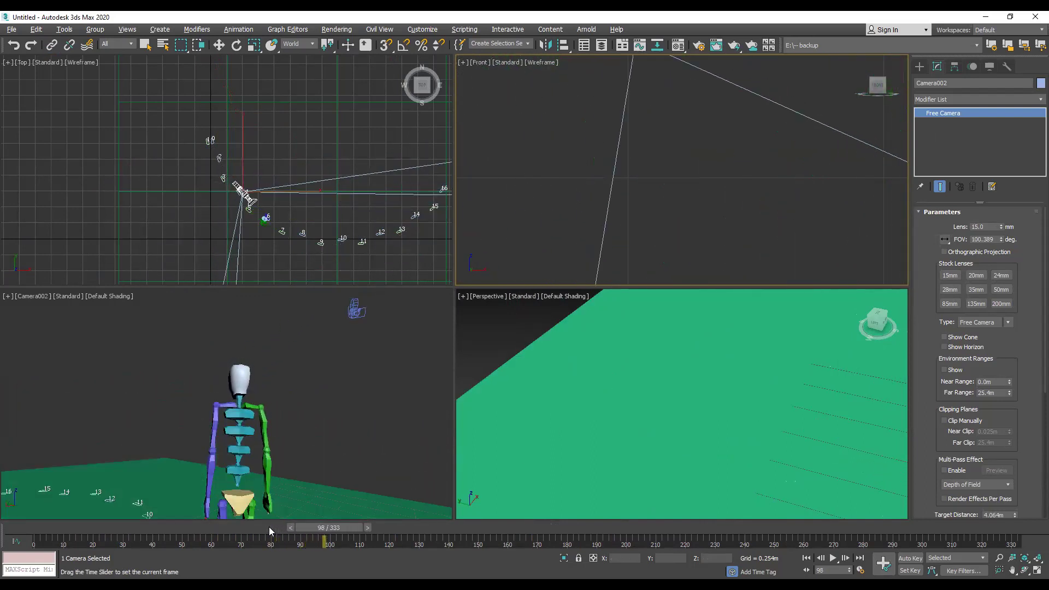
Link the second camera to the biped's pelvis at frame 0 and scrub the walk to check how it follows
left_click_drag(269, 527, 13, 529)
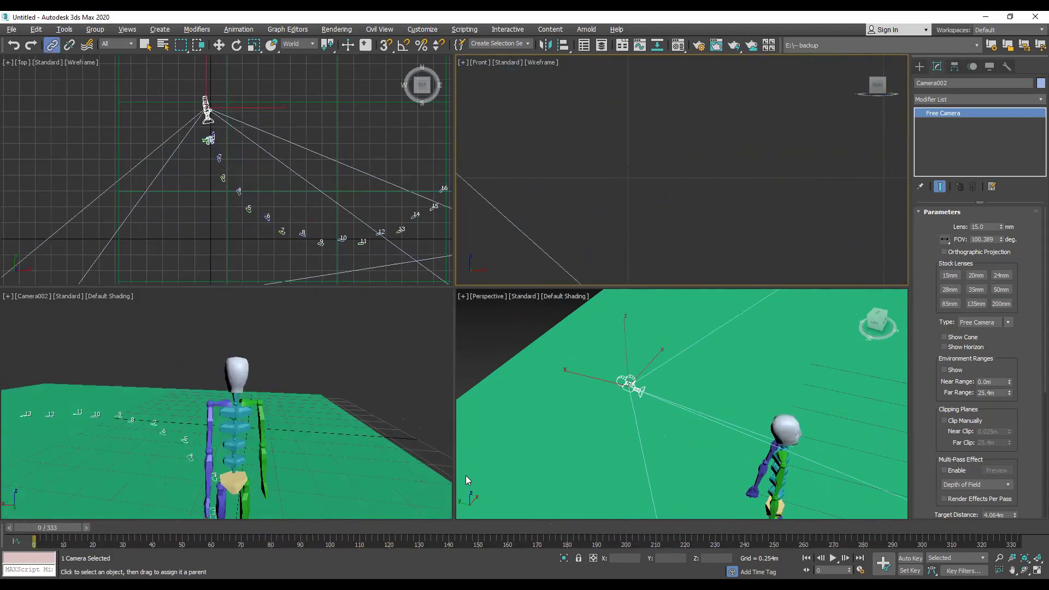
middle_click_drag(688, 416, 556, 340)
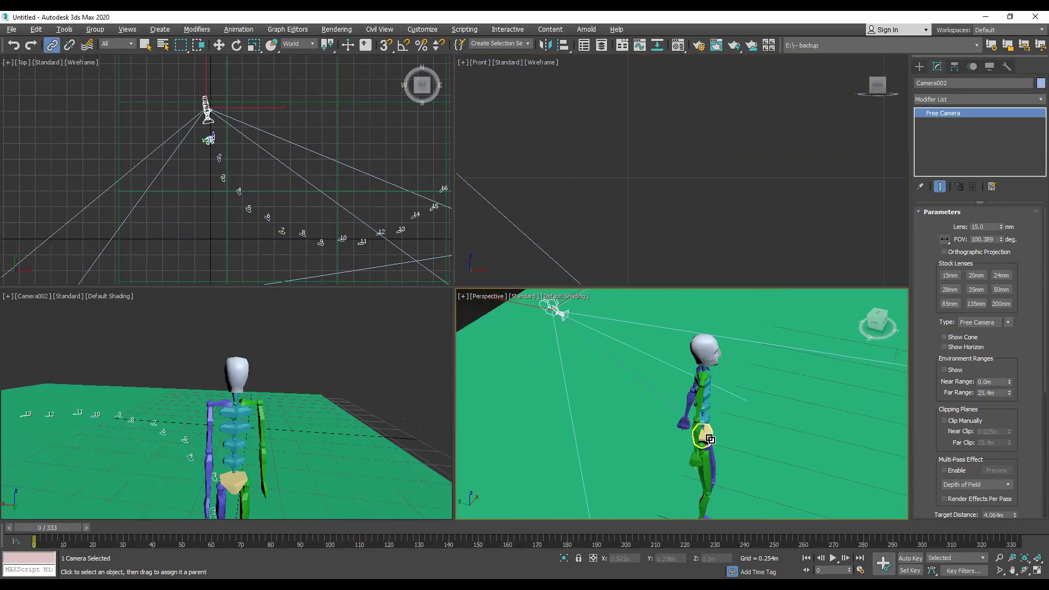
left_click_drag(67, 534, 268, 535)
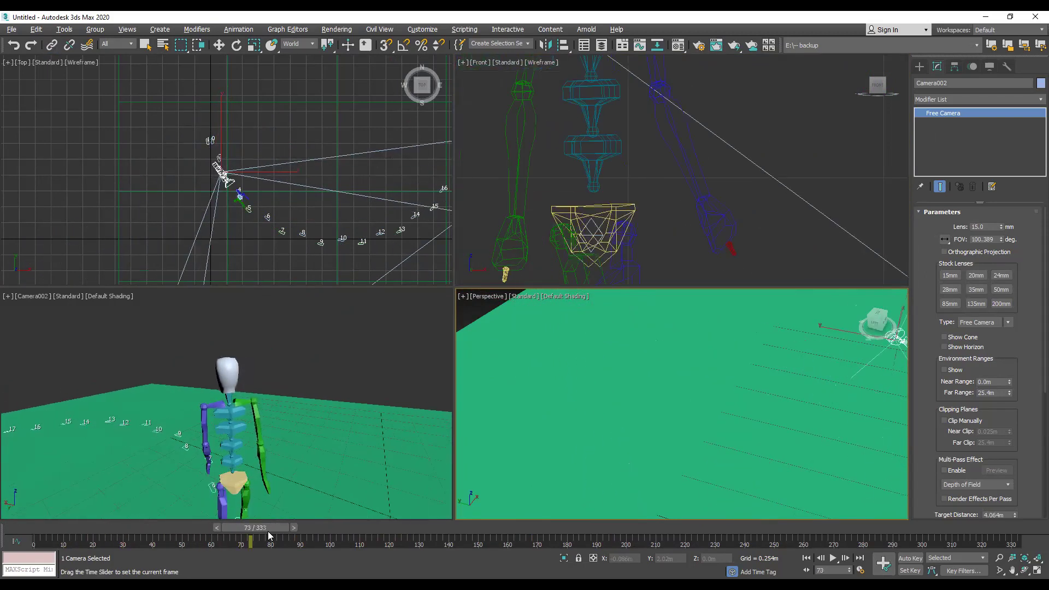
scroll(720, 175, "down", 6)
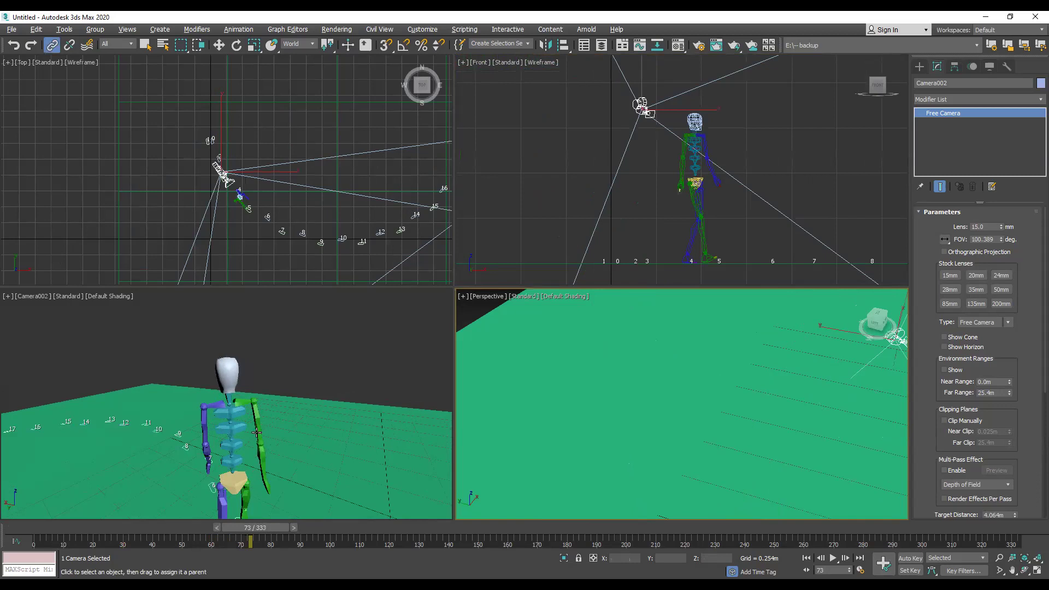
mouse_move(265, 531)
left_mouse_down()
mouse_move(95, 524)
mouse_move(249, 528)
left_mouse_up()
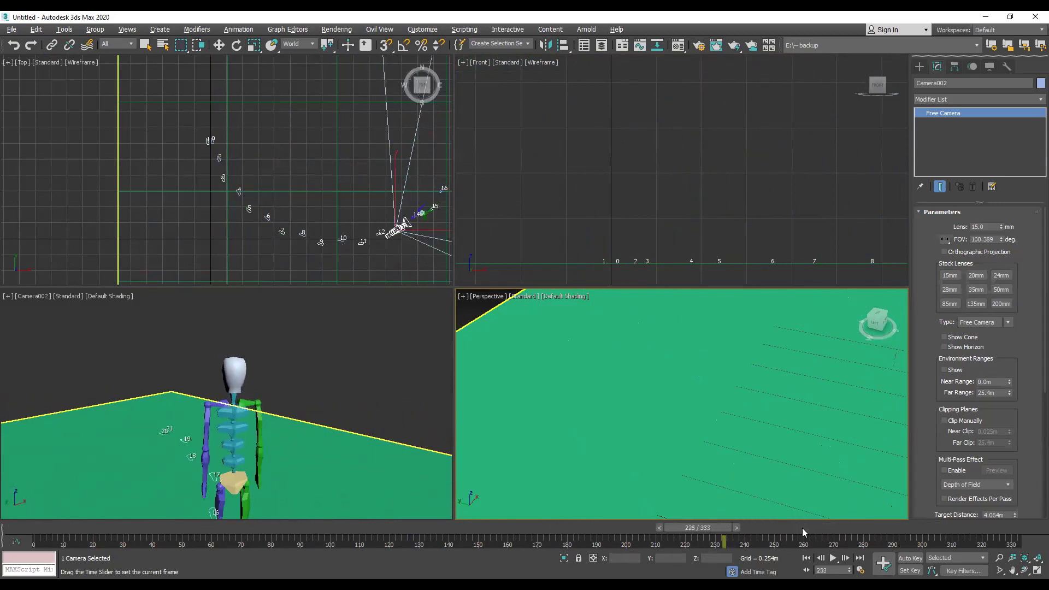
left_click_drag(334, 528, 45, 521)
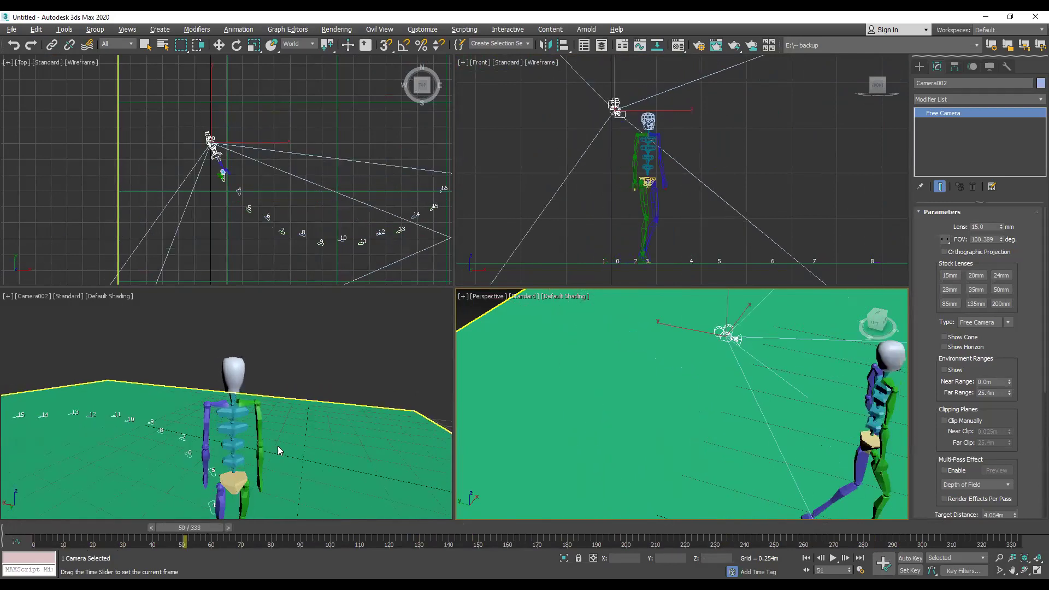
left_click(52, 45)
left_click_drag(182, 530, 193, 534)
key("/")
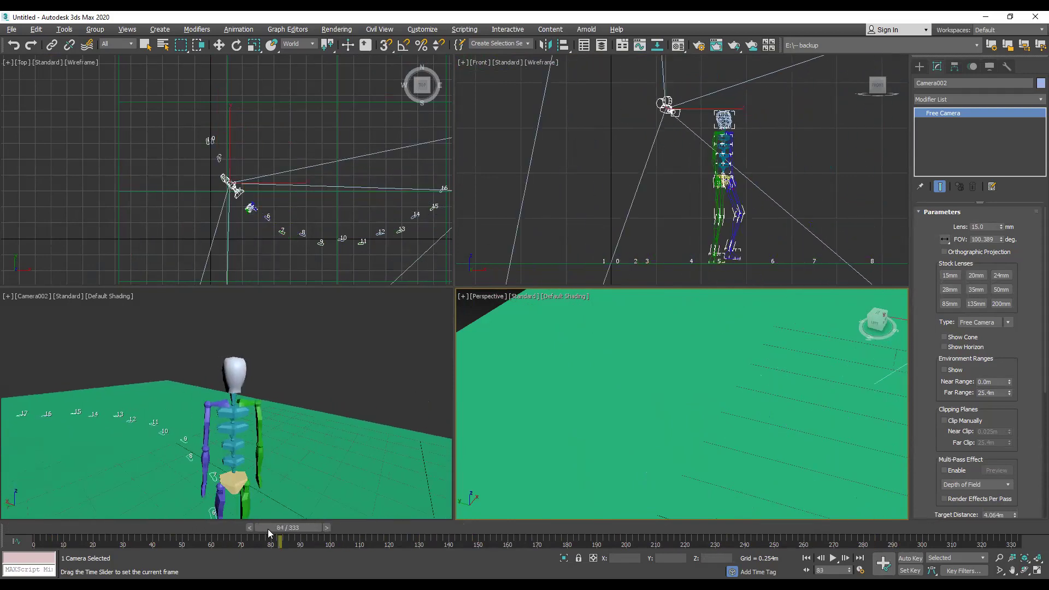
left_click(52, 44)
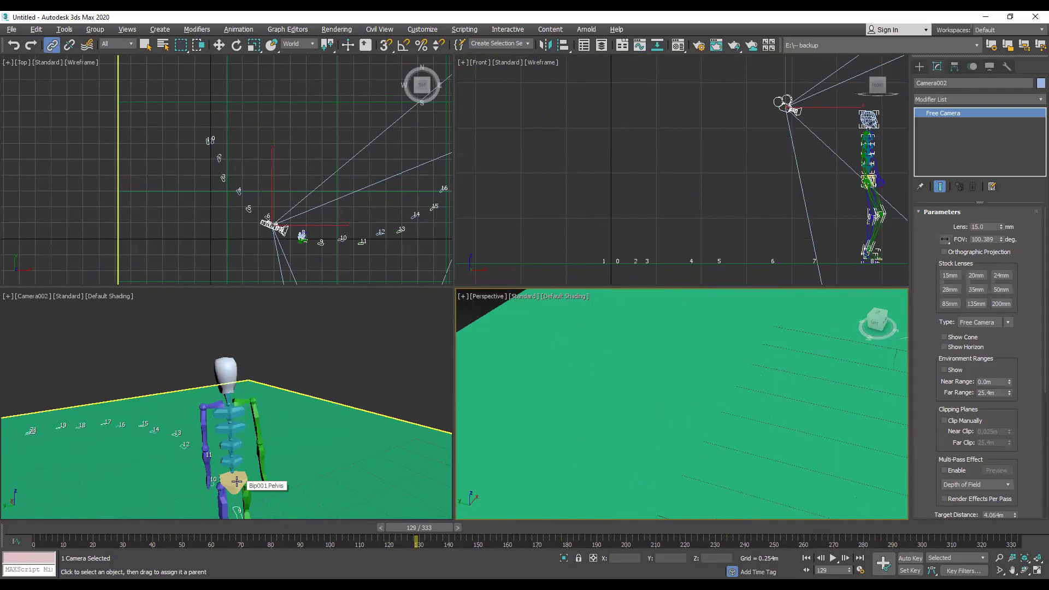
key("Escape")
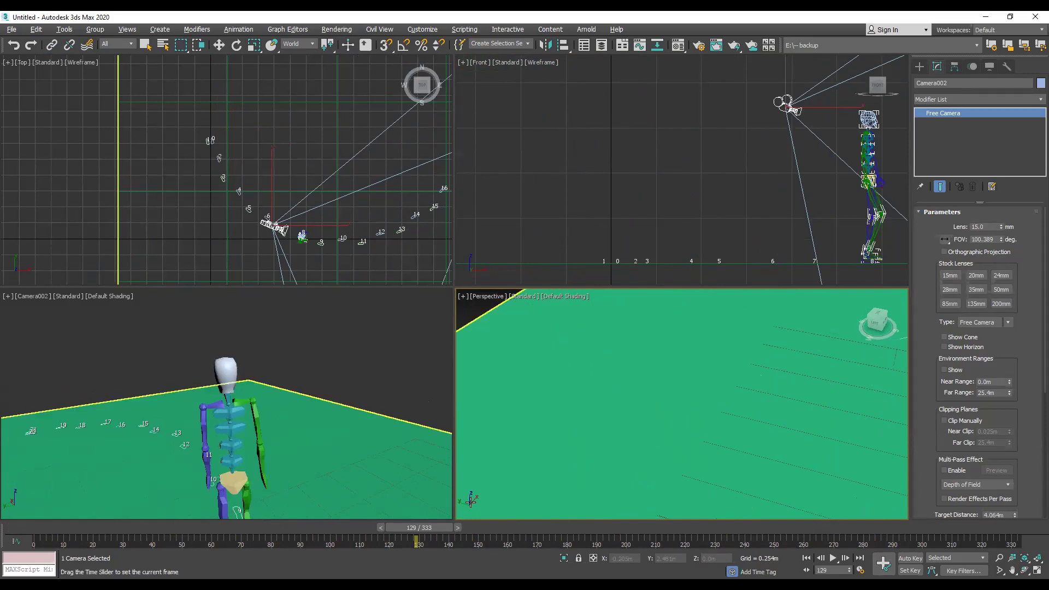
Link the second camera to the biped's head again at frame 0 and select the head
left_click_drag(594, 527, 48, 527)
left_click(52, 45)
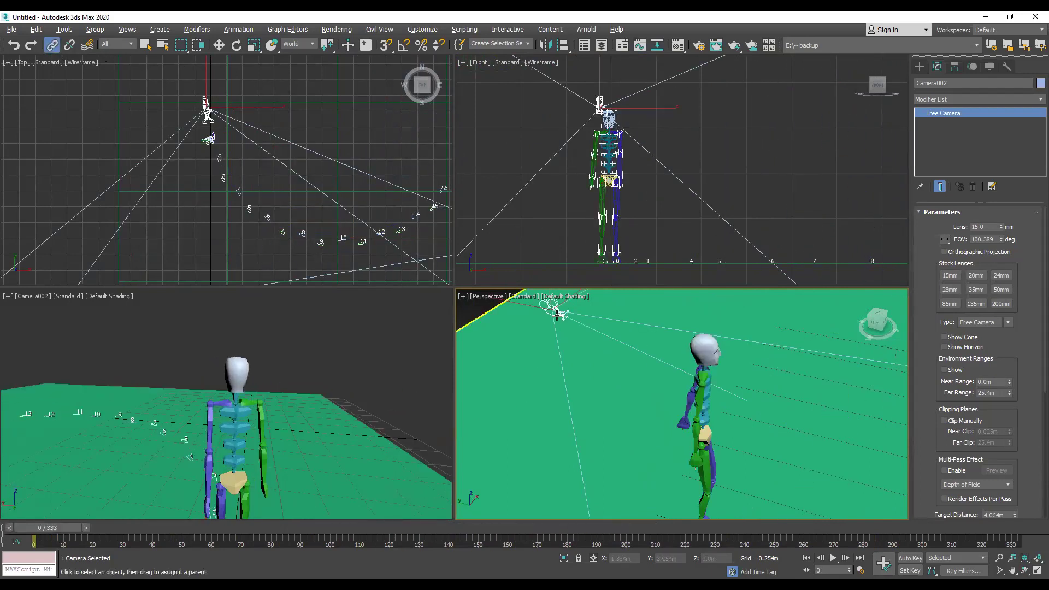
left_click_drag(713, 350, 584, 439)
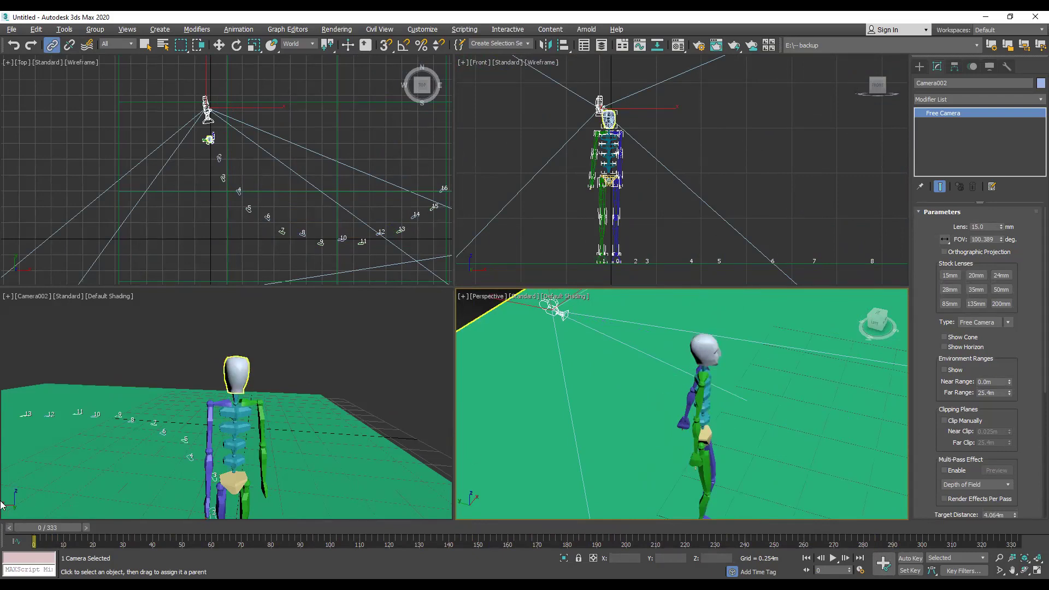
left_click_drag(33, 530, 1, 523)
left_click(52, 45)
left_click(706, 350)
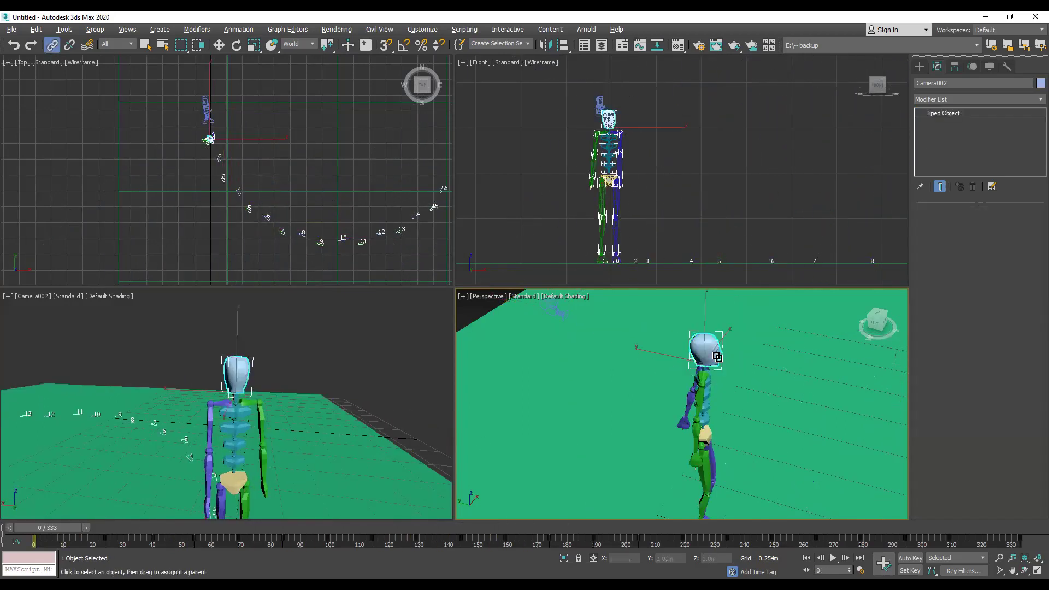
Try rotating the biped's head to test the linked second camera, and undo the rotation
left_click(236, 45)
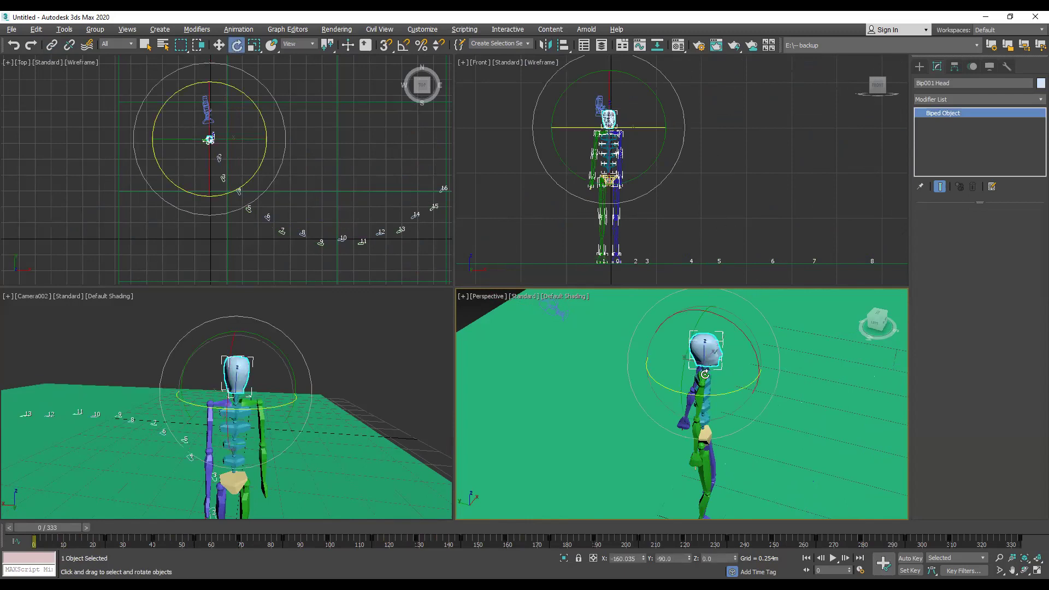
mouse_move(697, 396)
left_mouse_down()
mouse_move(751, 382)
mouse_move(693, 381)
mouse_move(727, 382)
mouse_move(691, 394)
left_mouse_up()
left_click(10, 49)
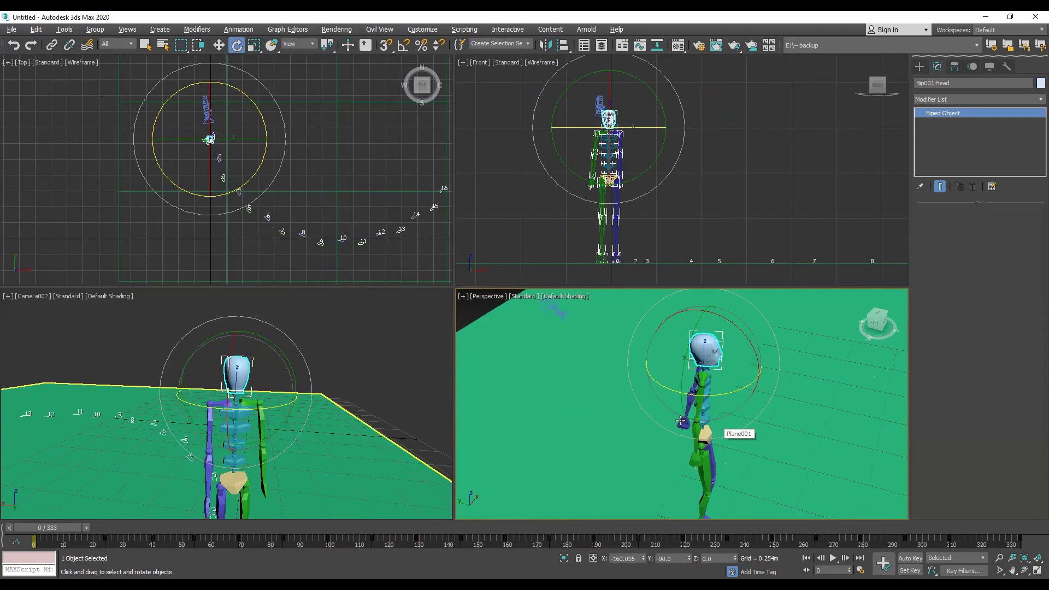
In the enlarged perspective view, create a 15 mm target camera beside the ground plane, aimed at the walk, with a target distance of about 2.88 m
left_click(625, 409)
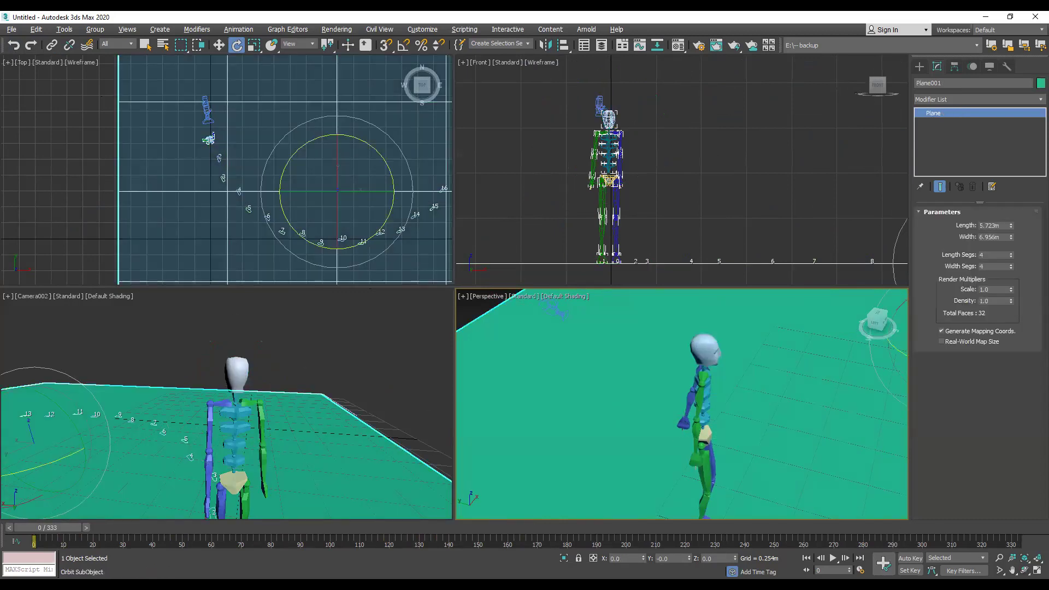
key("alt+w")
left_click(407, 274)
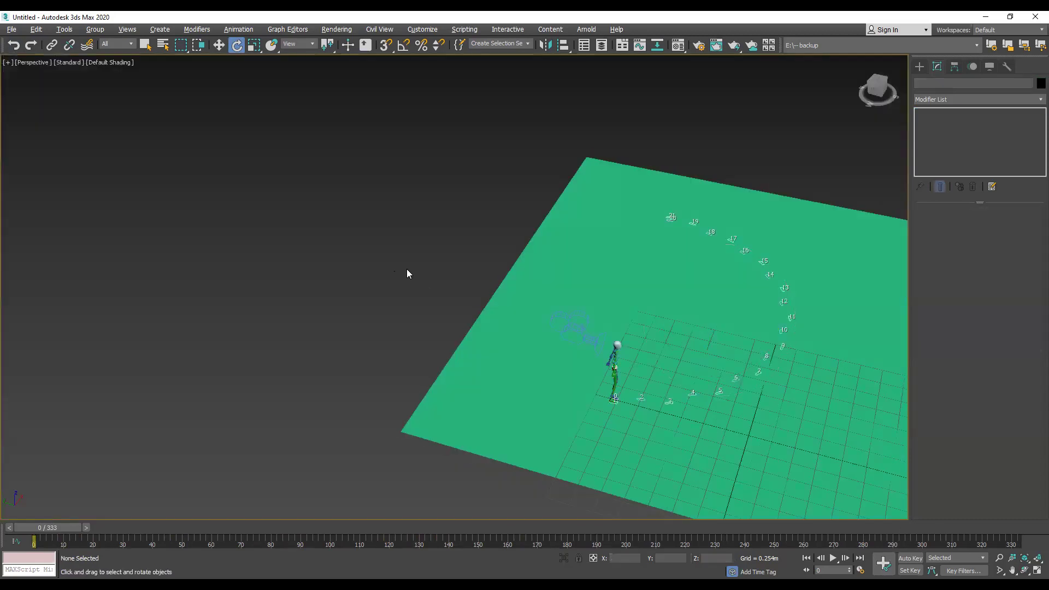
middle_click_drag(421, 267, 251, 264)
left_click(920, 66)
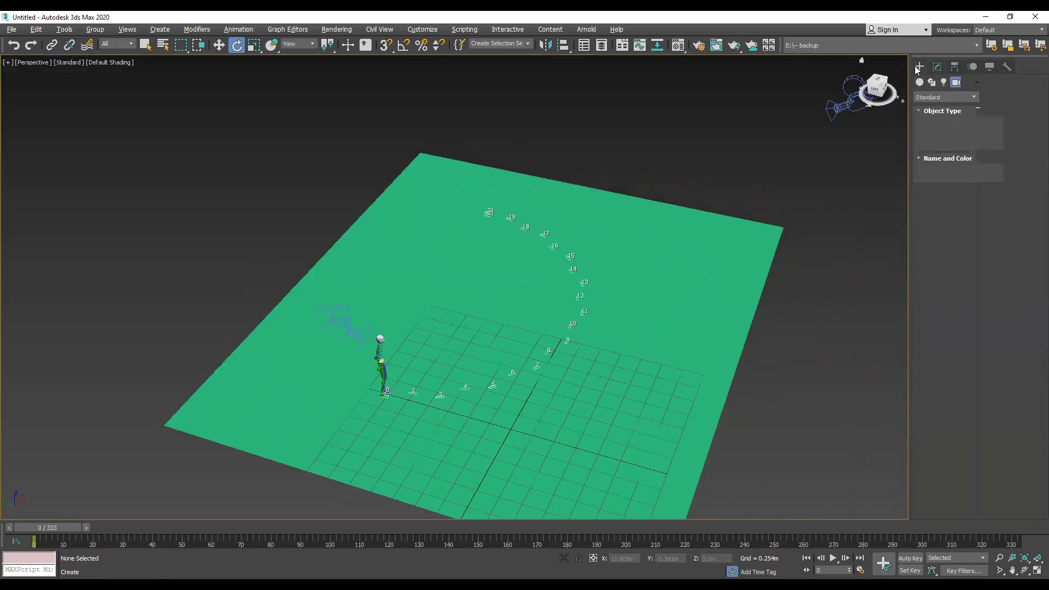
left_click(997, 133)
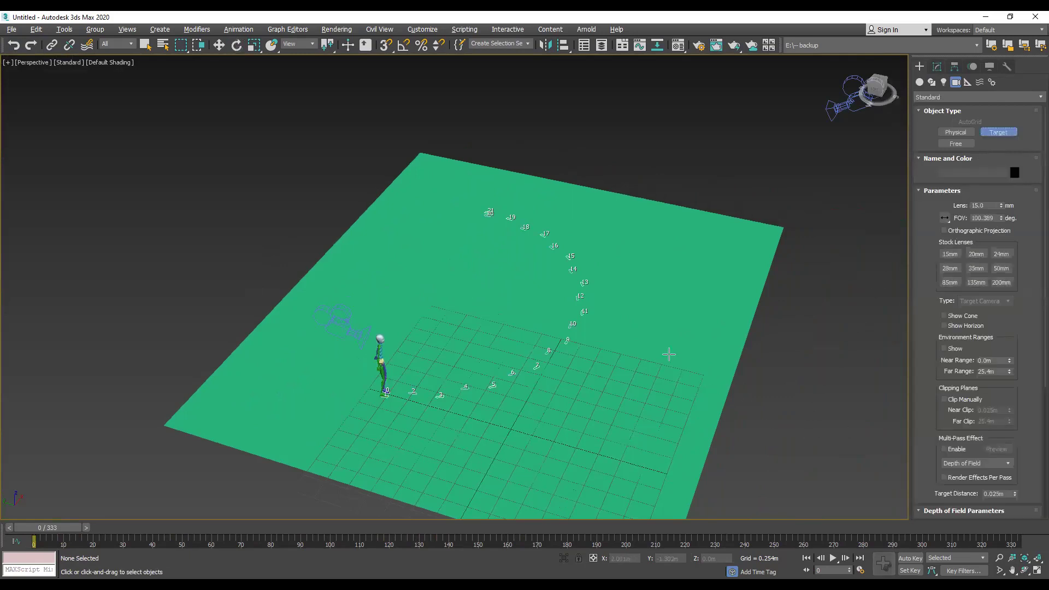
left_click_drag(868, 407, 626, 373)
middle_click_drag(740, 367, 590, 332)
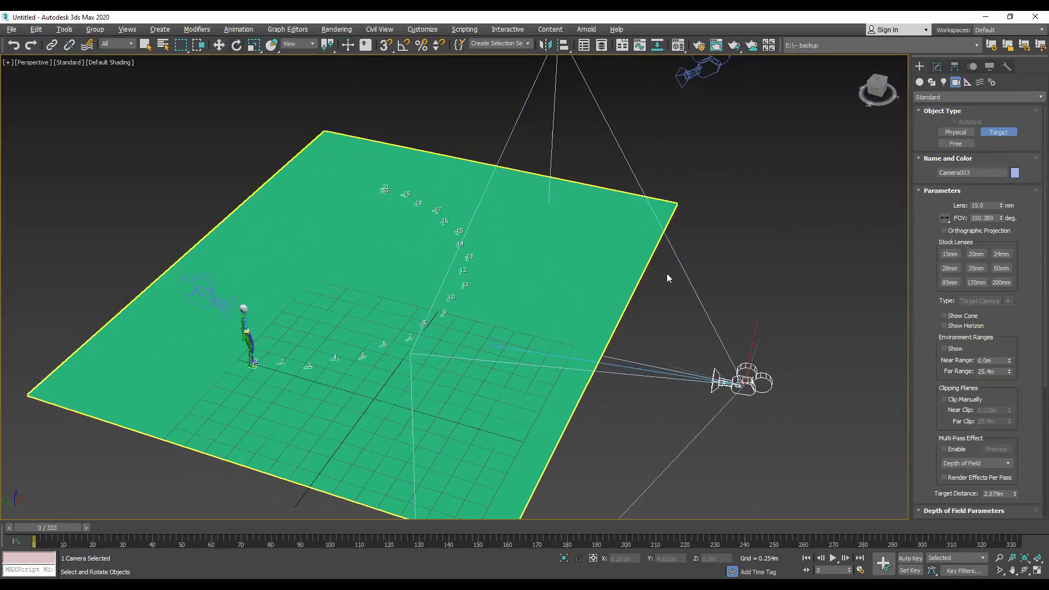
Raise the new target camera above the ground to a height of about 1.84 m
key("w")
left_click_drag(883, 93, 779, 263)
left_click_drag(747, 323, 774, 170)
Move the new camera's target next to footstep 10, at about X 2.0 m and Y -0.21 m
left_click_drag(872, 93, 560, 375)
left_click(498, 411)
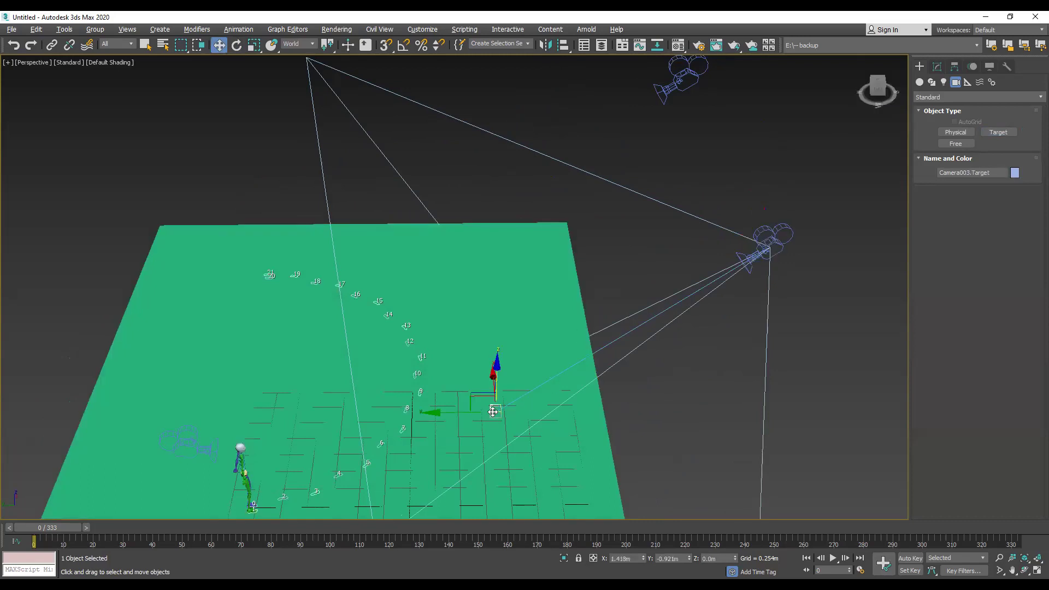
left_click_drag(492, 377, 254, 408)
left_click_drag(349, 395, 419, 363)
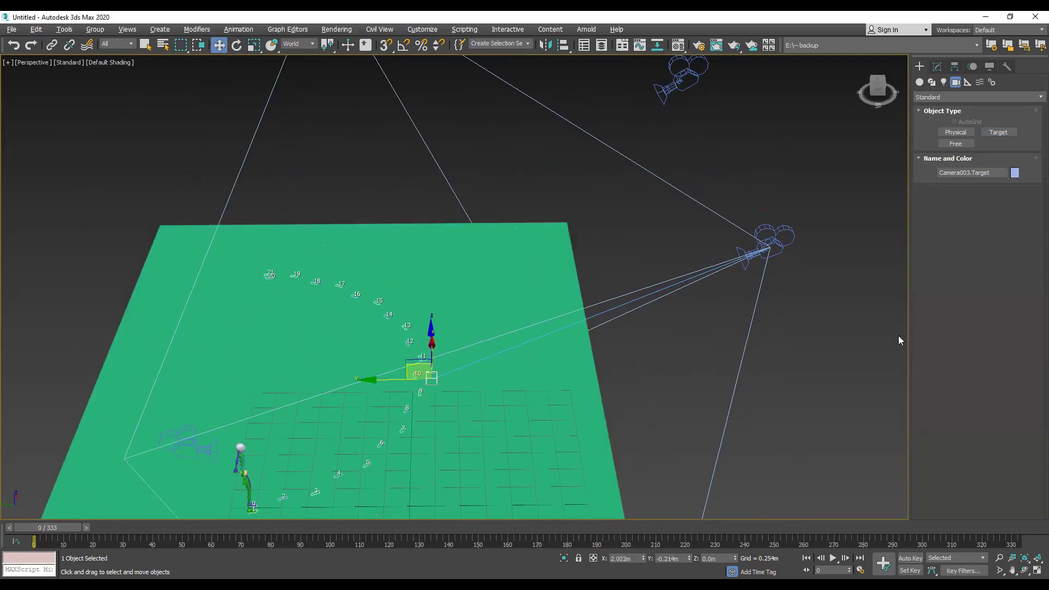
Restore the four viewports, show Camera003 instead of Camera002, and move Camera003 closer to the plane, to about Y -3.21 m
left_click(1036, 570)
right_click(346, 348)
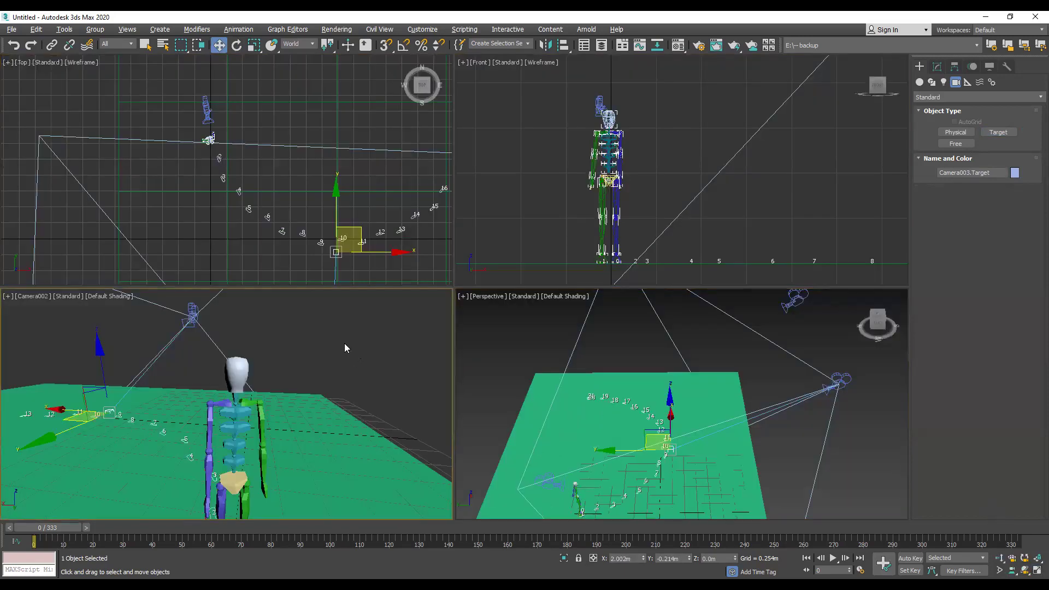
left_click(39, 297)
mouse_move(60, 306)
left_click(229, 330)
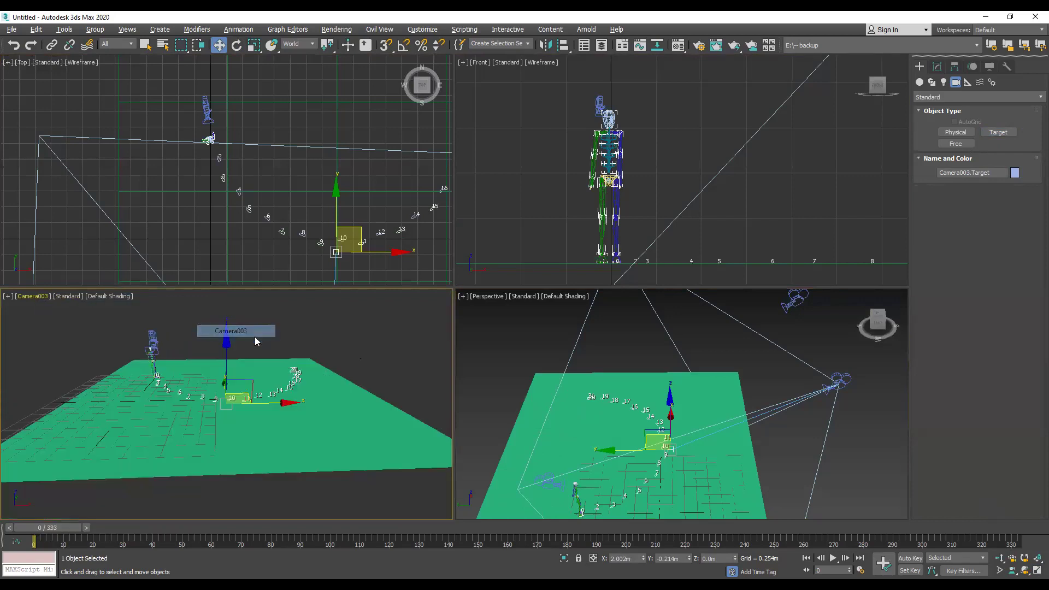
left_click(843, 386)
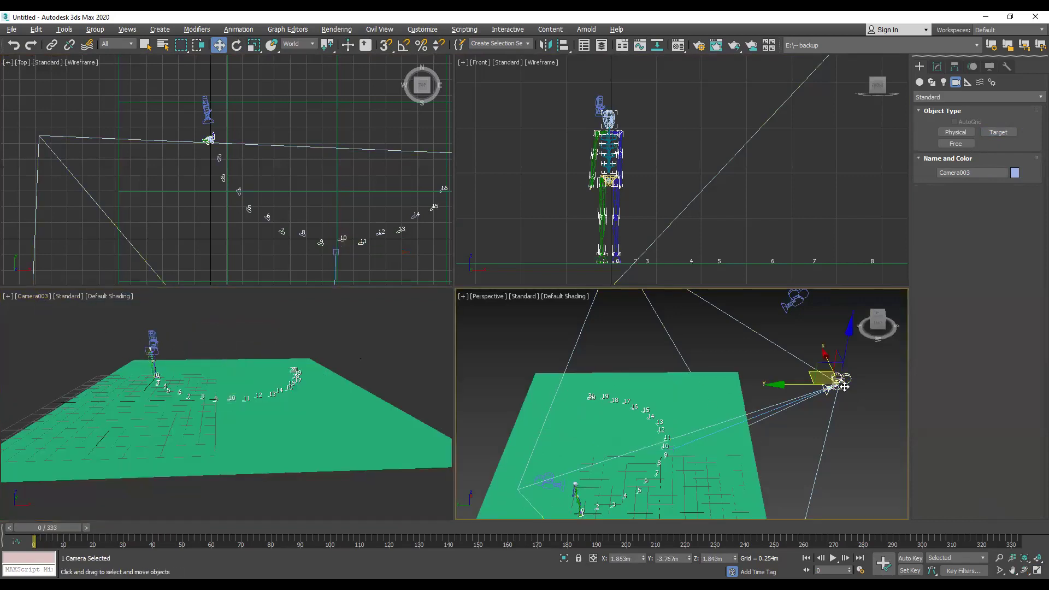
left_click_drag(794, 386, 705, 400)
Try to turn Camera003 with the Rotate tool, and undo the rotations
left_click(235, 44)
left_click_drag(828, 418, 792, 414)
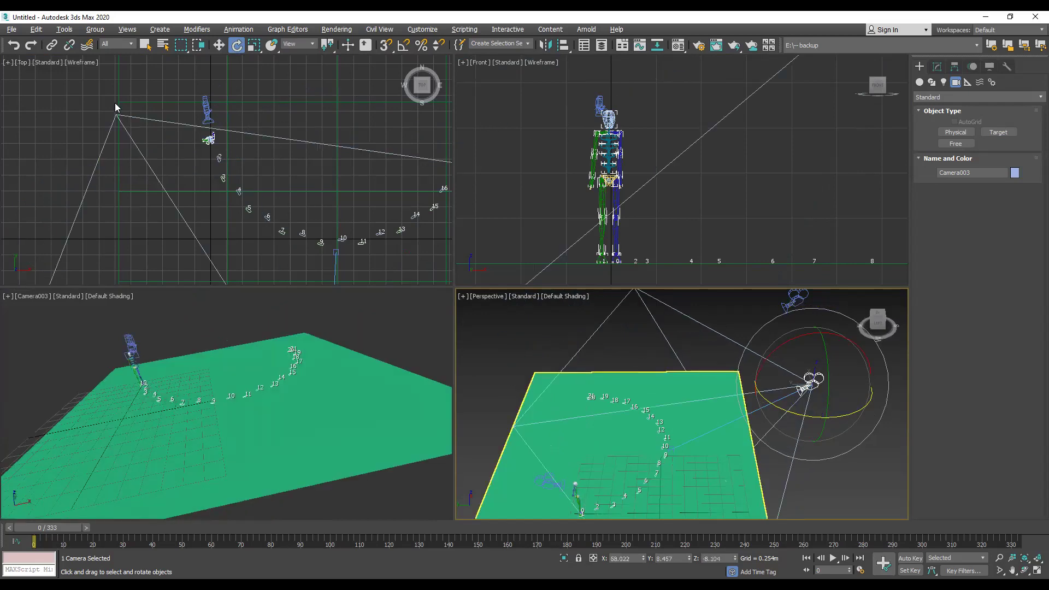
left_click(16, 47)
left_click(15, 47)
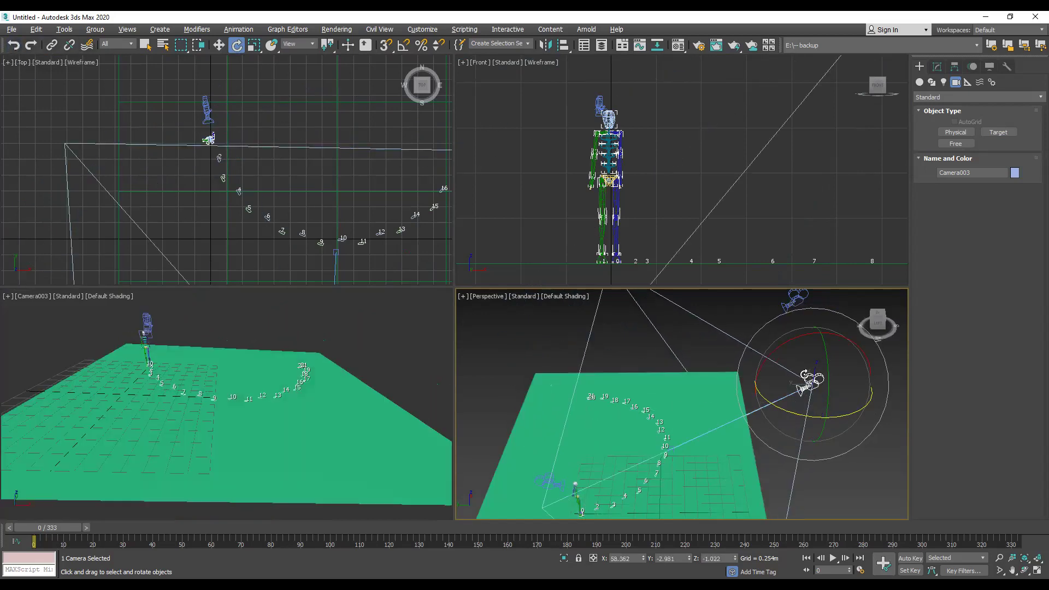
key("z")
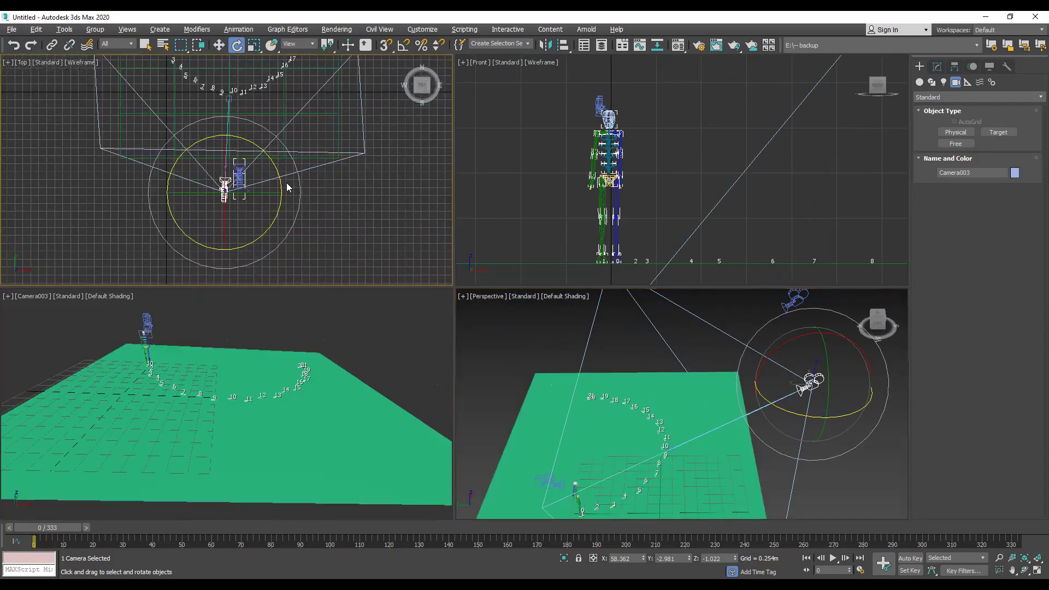
left_click_drag(274, 167, 296, 288)
left_click_drag(299, 273, 160, 217)
left_click(770, 398)
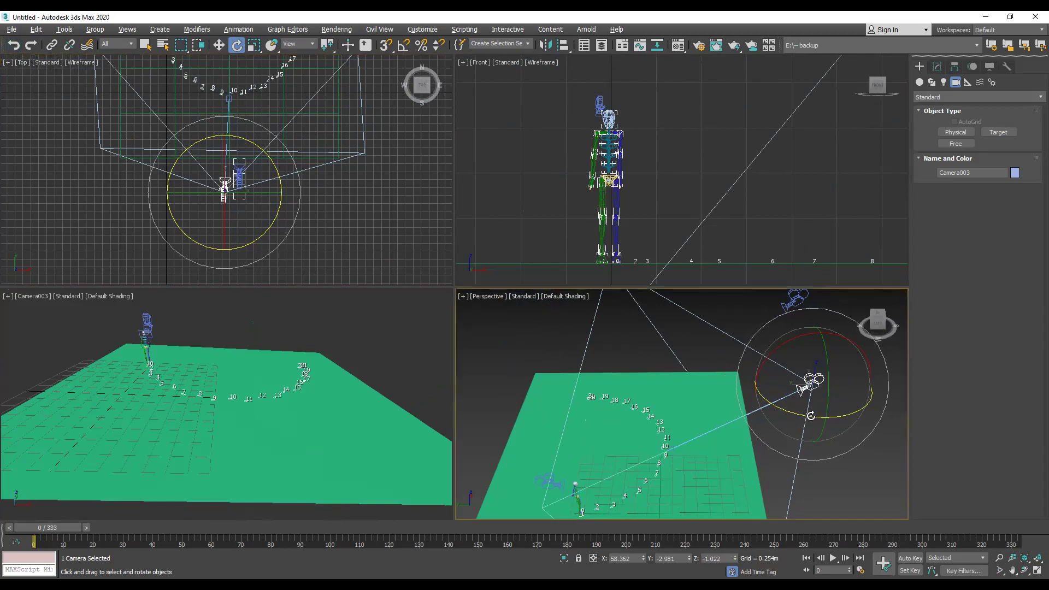
Select the target point of Camera003 in the perspective view, and clear the selection
left_click(221, 47)
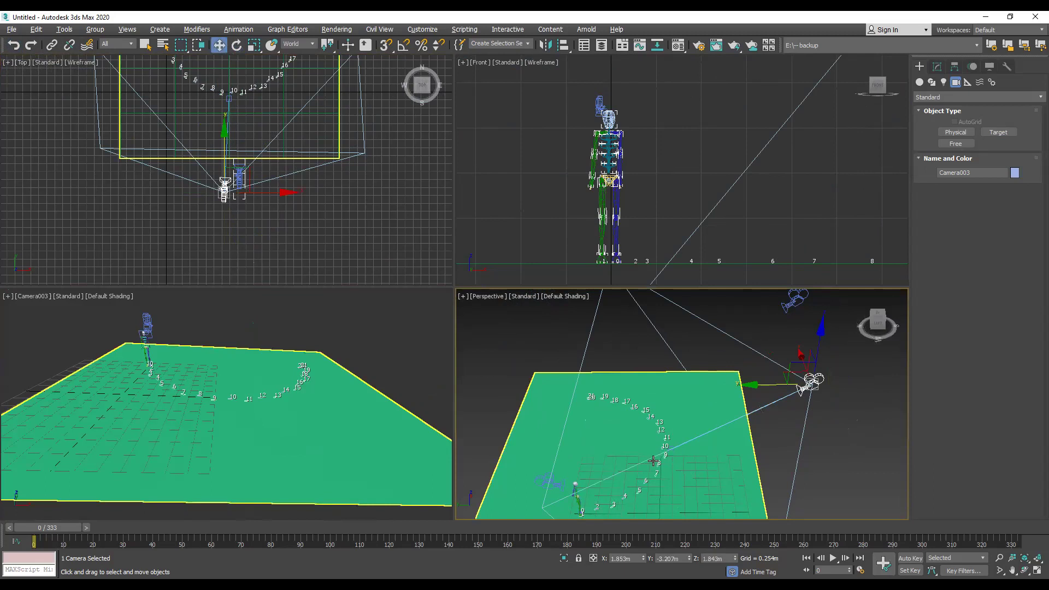
scroll(708, 447, "up", 3)
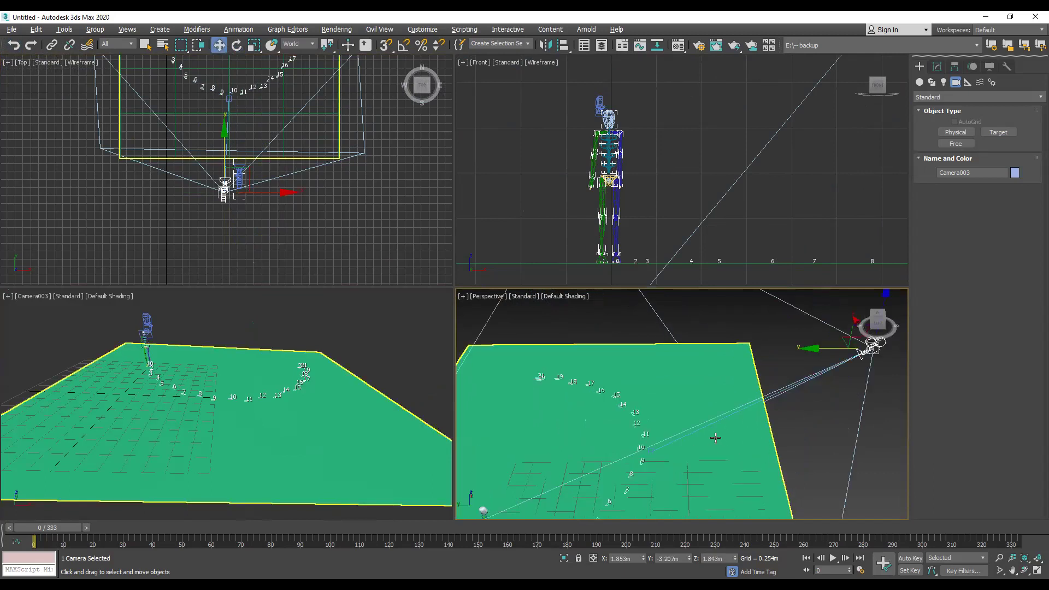
left_click(650, 452)
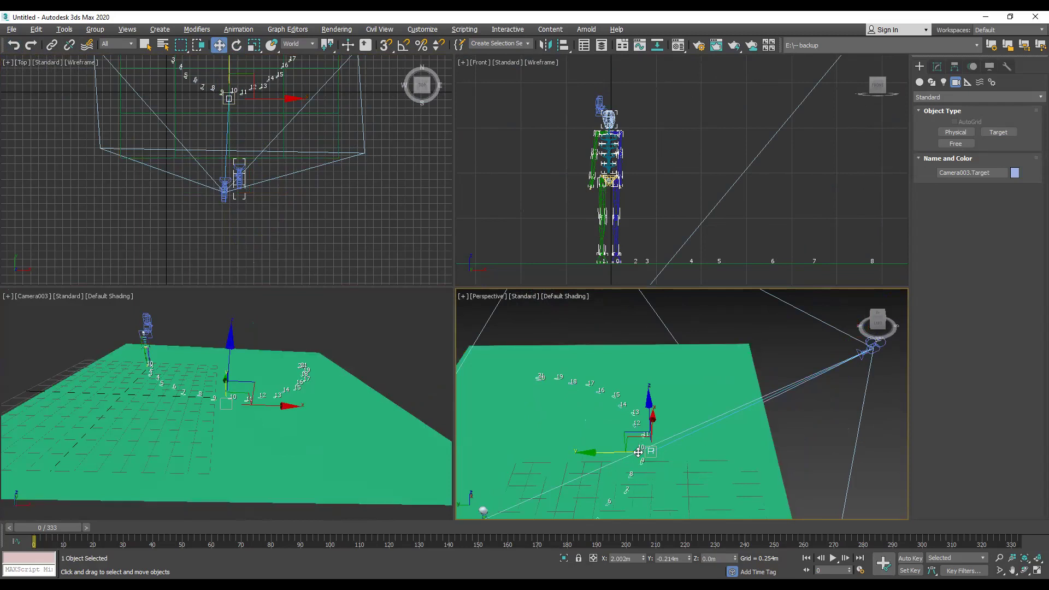
scroll(205, 126, "up", 2)
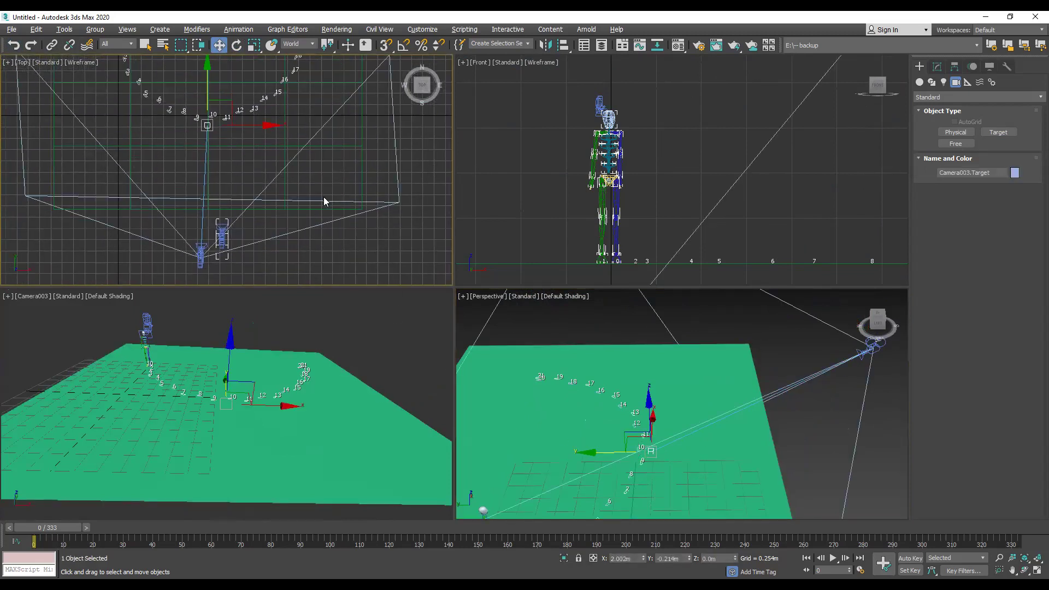
left_click(371, 256)
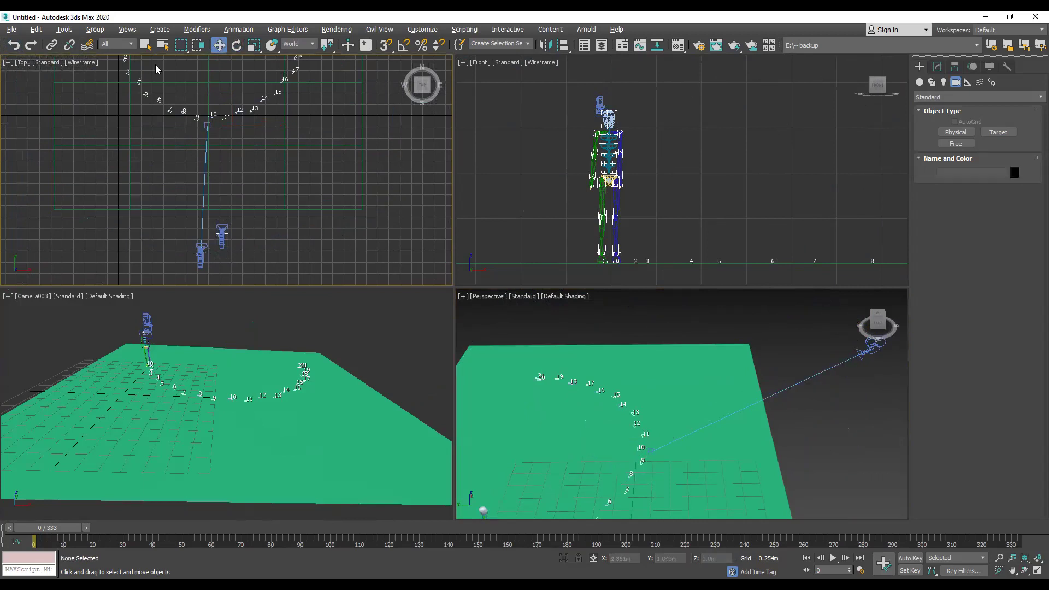
Pick Camera003.Target from the scene's object list and move it near the standing biped, at about X 0.55 m and Y 1.29 m
left_click(163, 45)
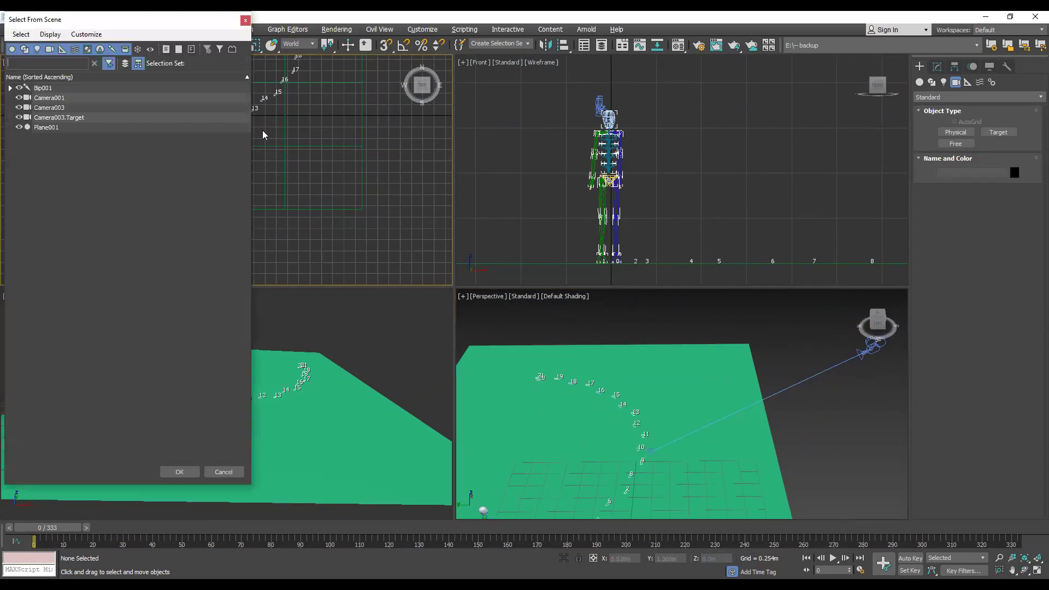
left_click(57, 109)
left_click(76, 119)
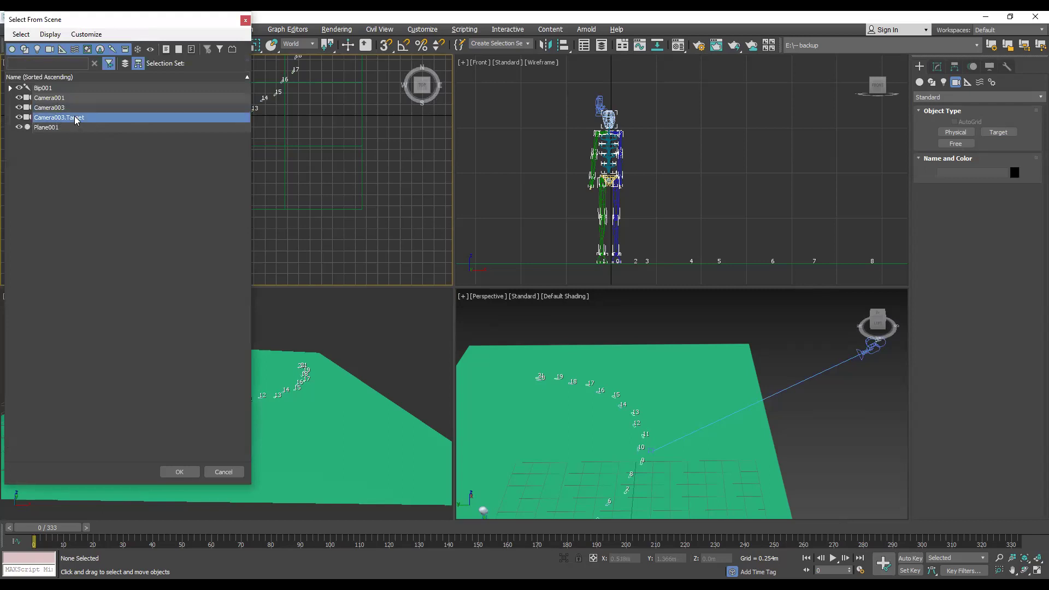
left_click(179, 472)
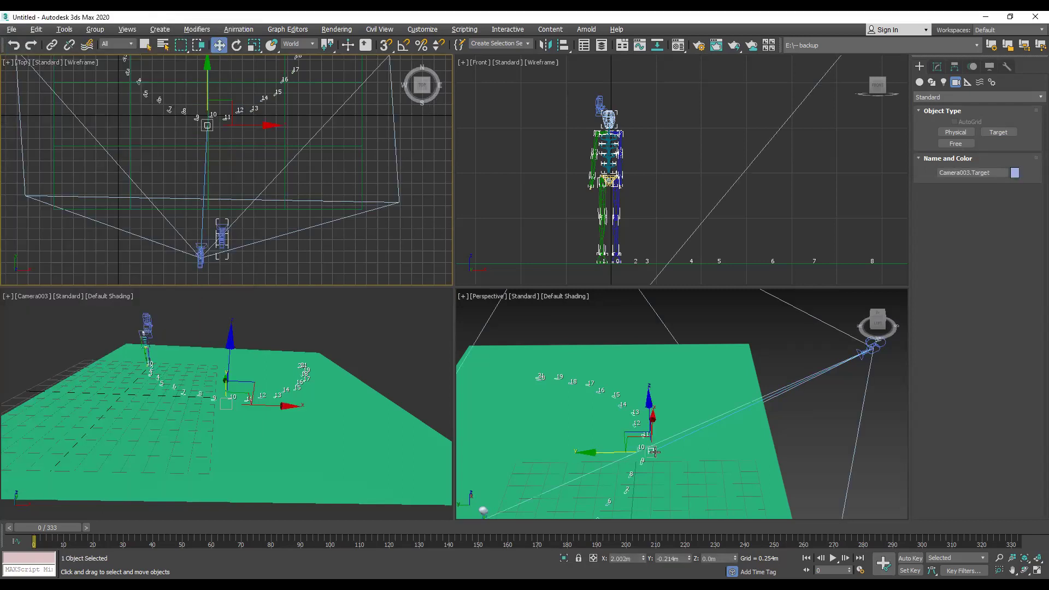
left_click(631, 440)
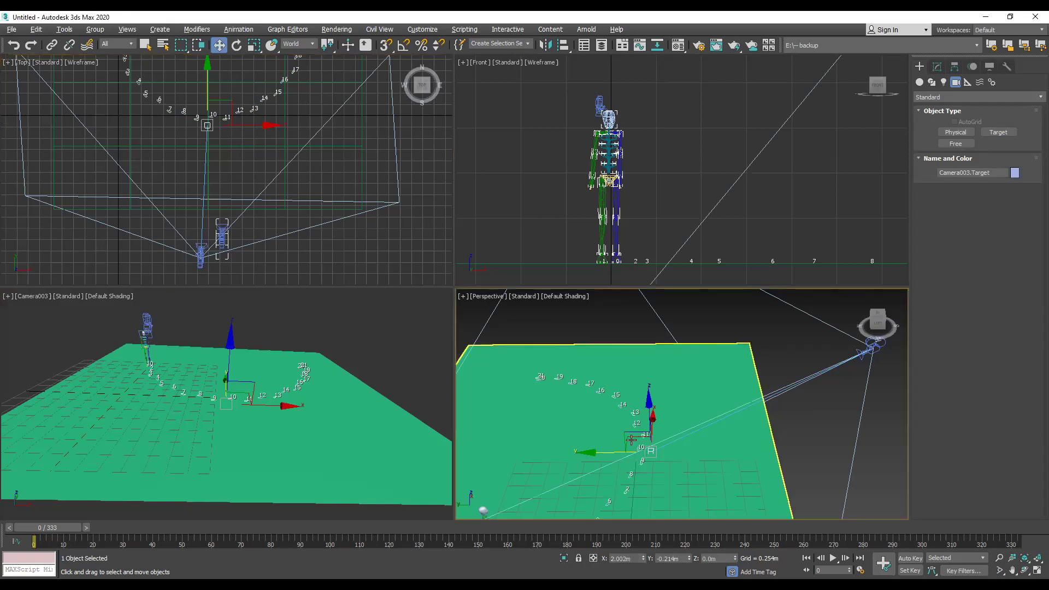
left_click_drag(631, 440, 619, 495)
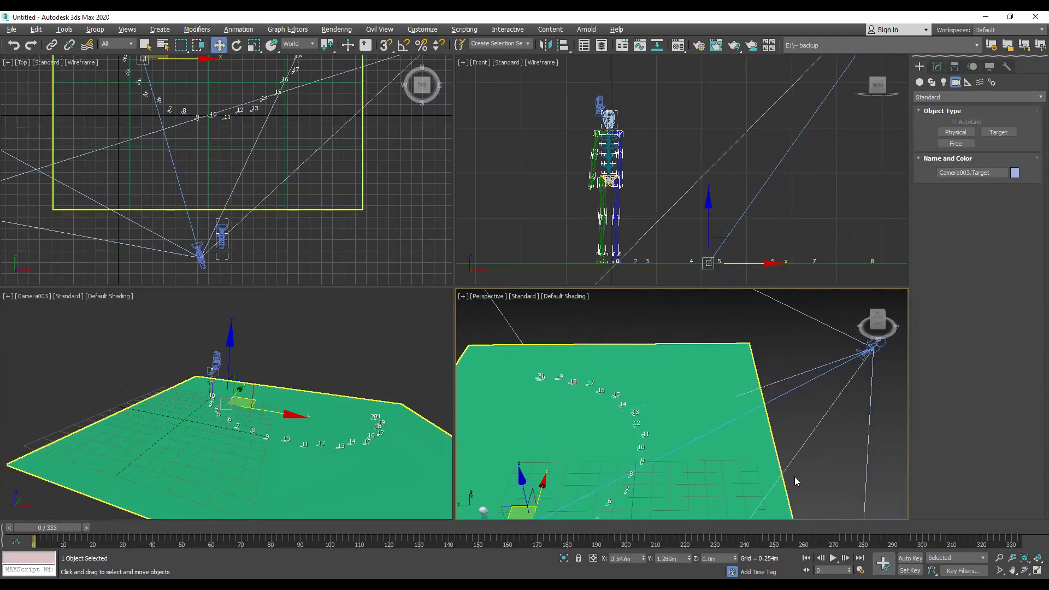
scroll(785, 430, "down", 5)
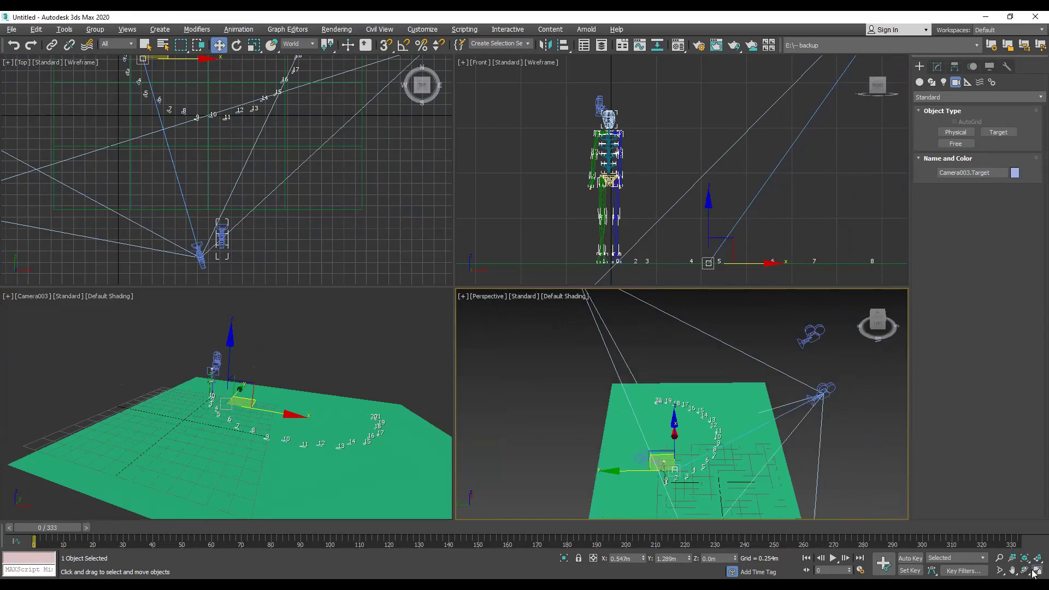
In the enlarged perspective view, raise Camera003 to a height of about 2.13 m
left_click(1036, 570)
middle_click_drag(725, 370, 746, 315)
left_click(749, 221)
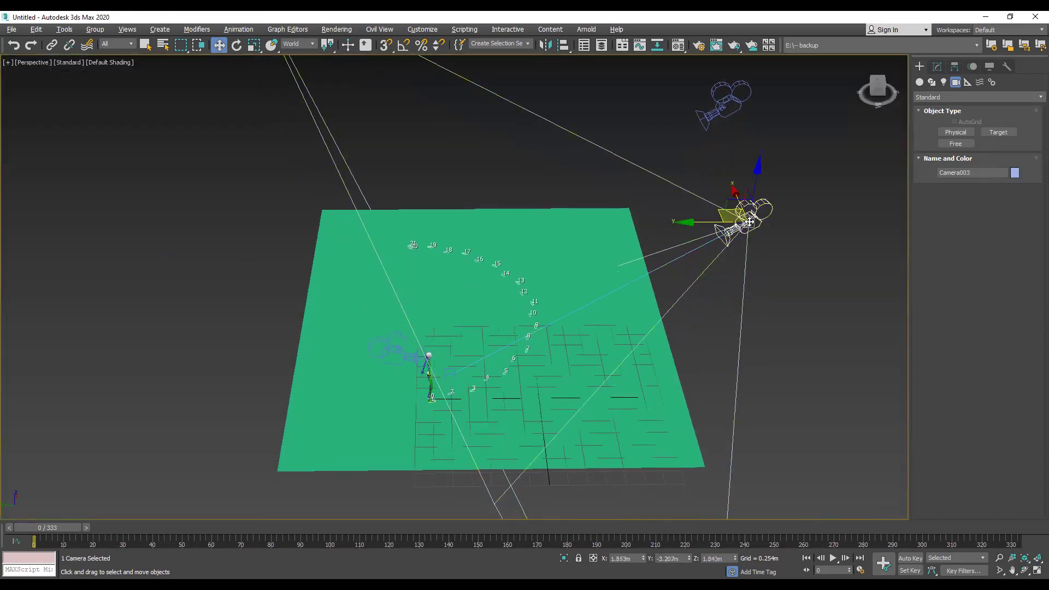
left_click_drag(756, 180, 757, 164)
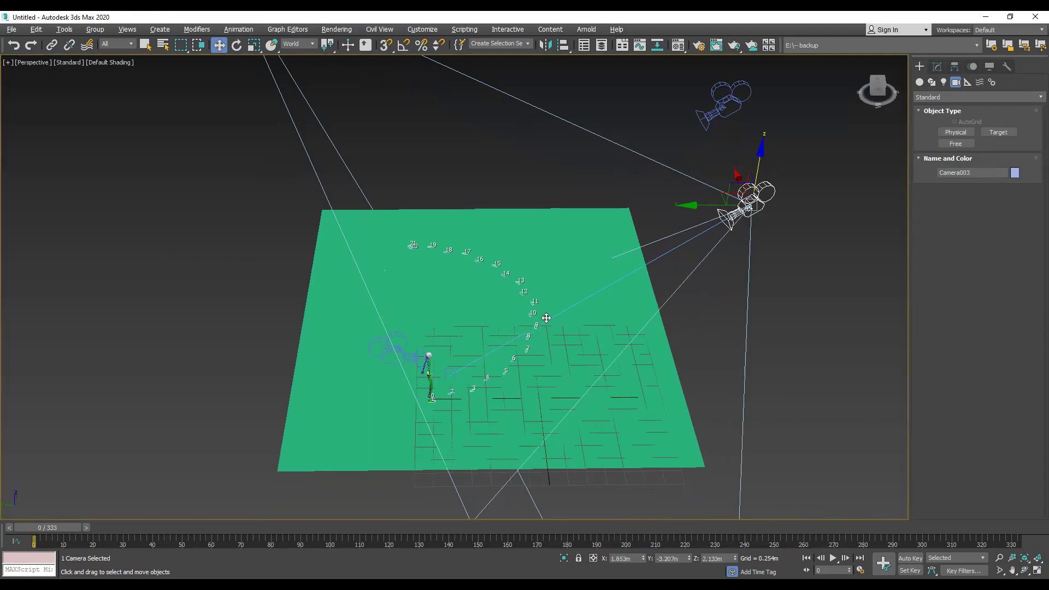
With Auto Key on, at frame 47 move Camera003's target near footstep 4, to about X 0.37 m and Y 0.80 m
left_click(450, 374)
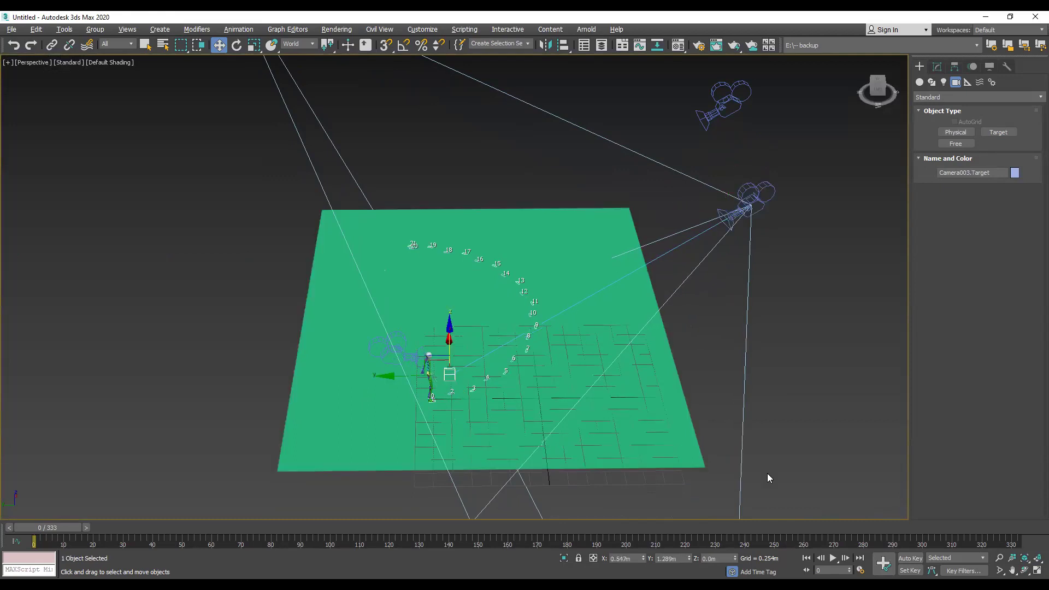
left_click(911, 559)
left_click_drag(52, 527, 183, 527)
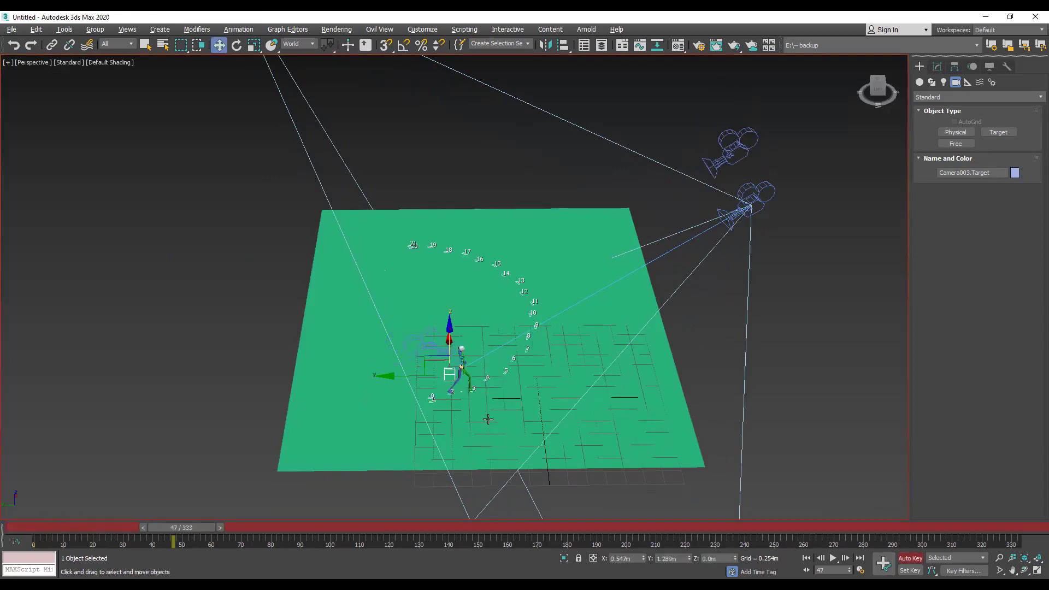
left_click_drag(878, 88, 814, 190)
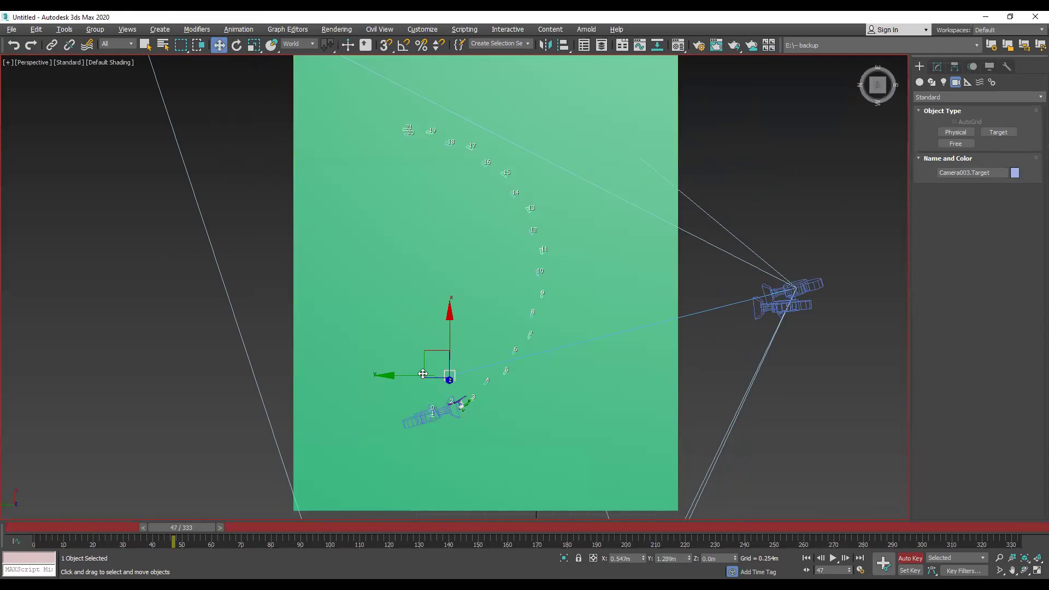
left_click_drag(437, 362, 473, 362)
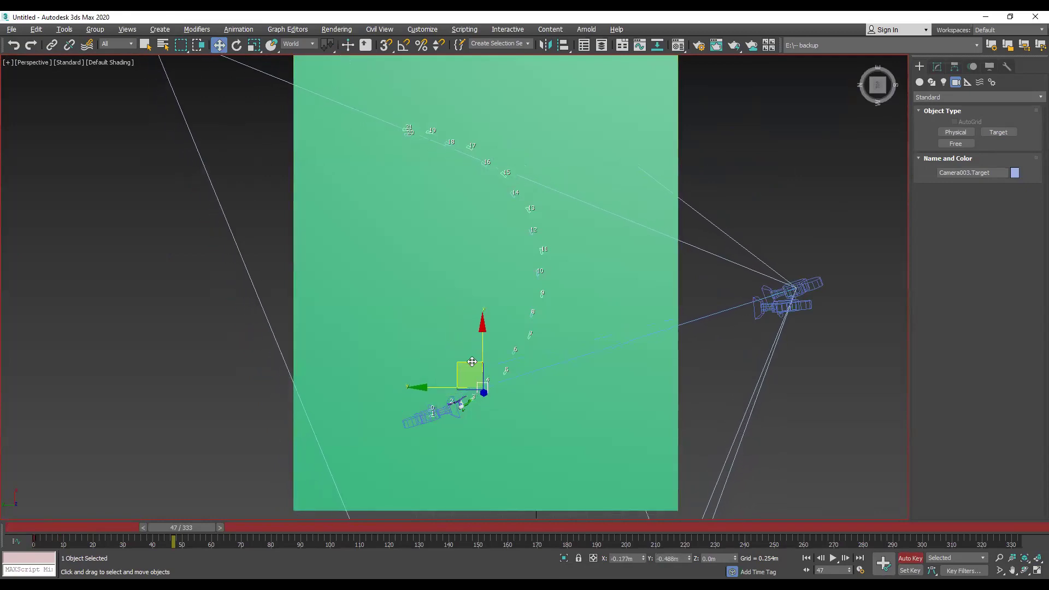
At frame 117, move Camera003's target along the walk to a point beside footstep 8
left_click_drag(175, 524, 383, 528)
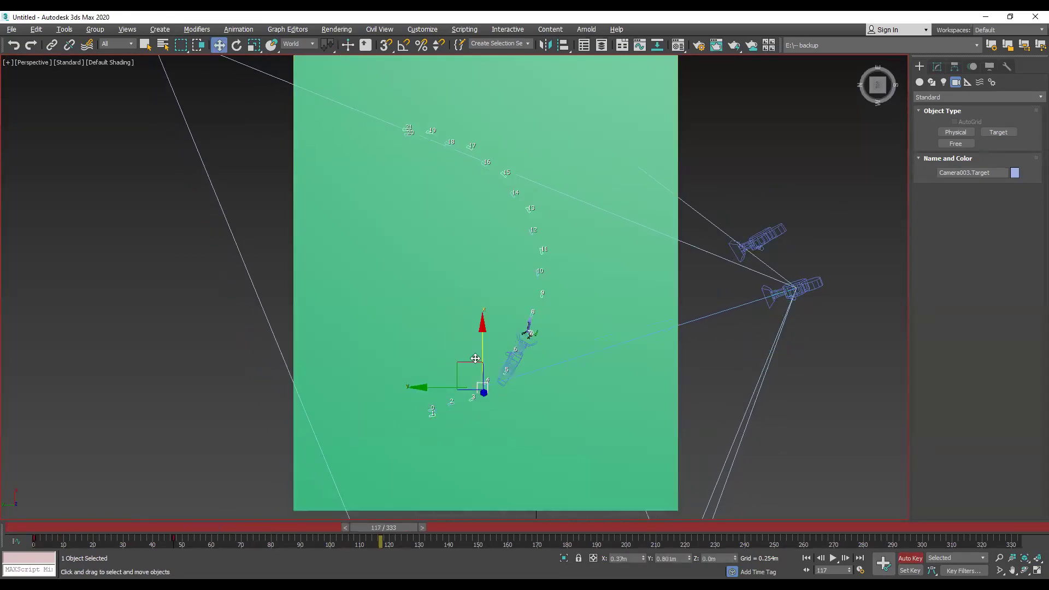
left_click(504, 335)
left_click_drag(504, 335, 529, 311)
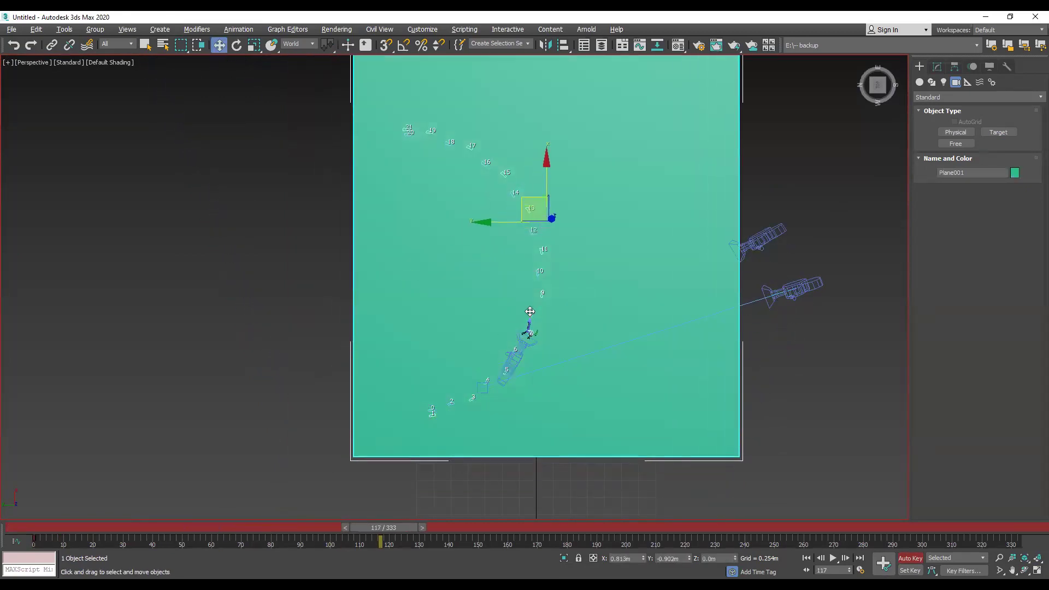
left_click(13, 45)
left_click(481, 386)
left_click_drag(482, 386, 525, 295)
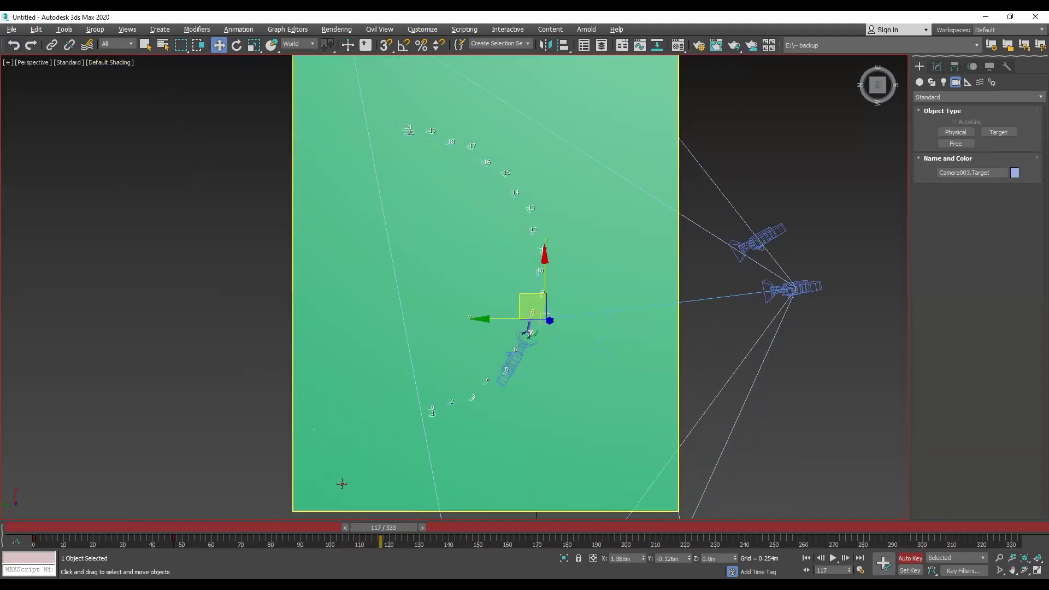
Keyframe Camera003's target beside footstep 13 at frame 191 and beside footstep 18 at frame 281
key("/")
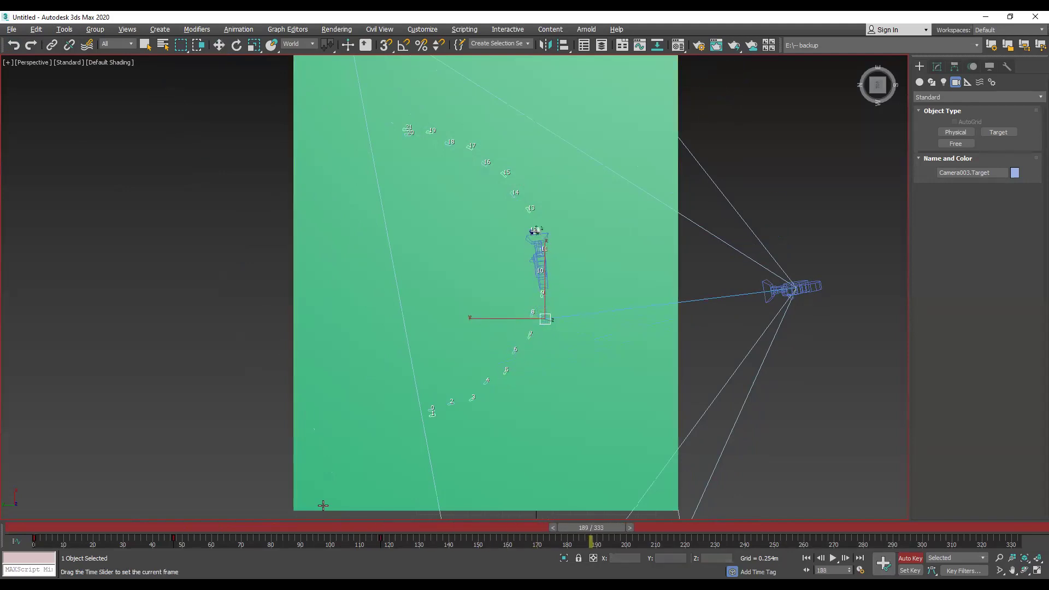
key("/")
left_click_drag(527, 294, 518, 187)
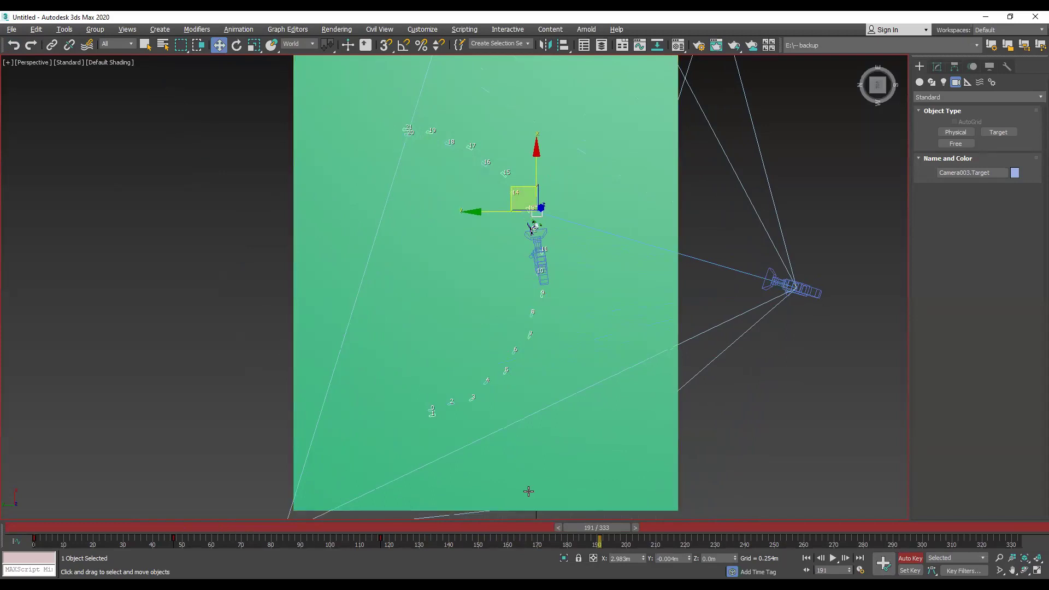
left_click_drag(597, 528, 865, 528)
key("w")
left_click_drag(519, 188, 425, 109)
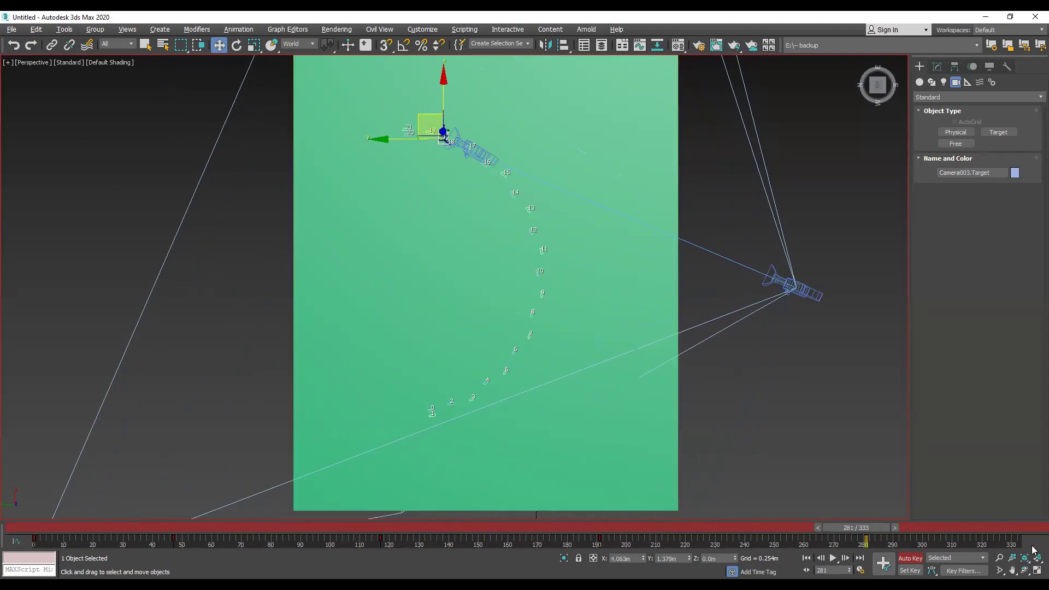
Restore the four-view layout, scrub through the walk to check Camera003's tracking, and return to frame 0
left_click(1036, 571)
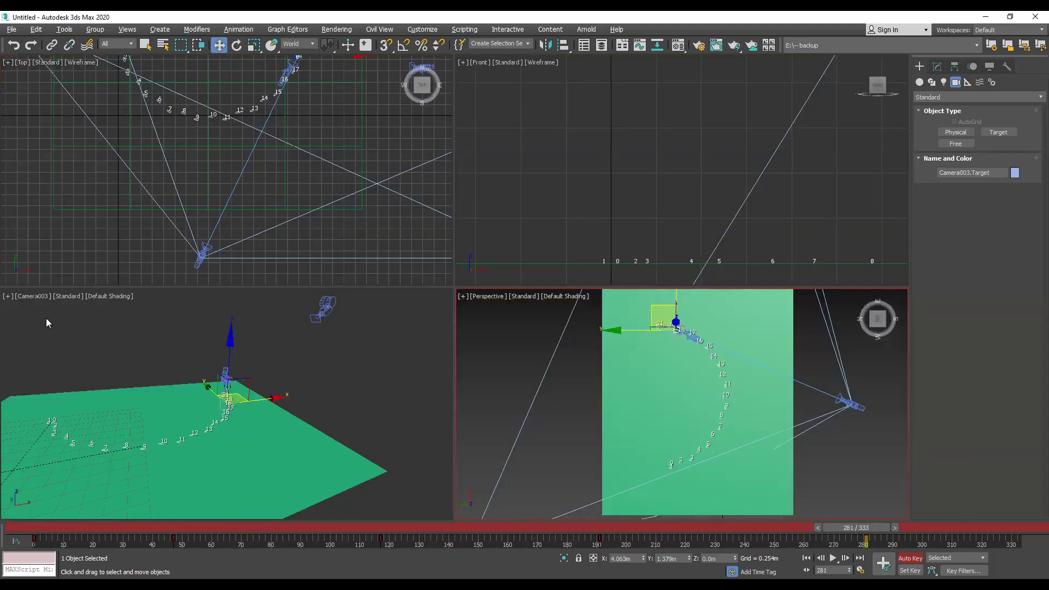
left_click_drag(106, 529, 811, 524)
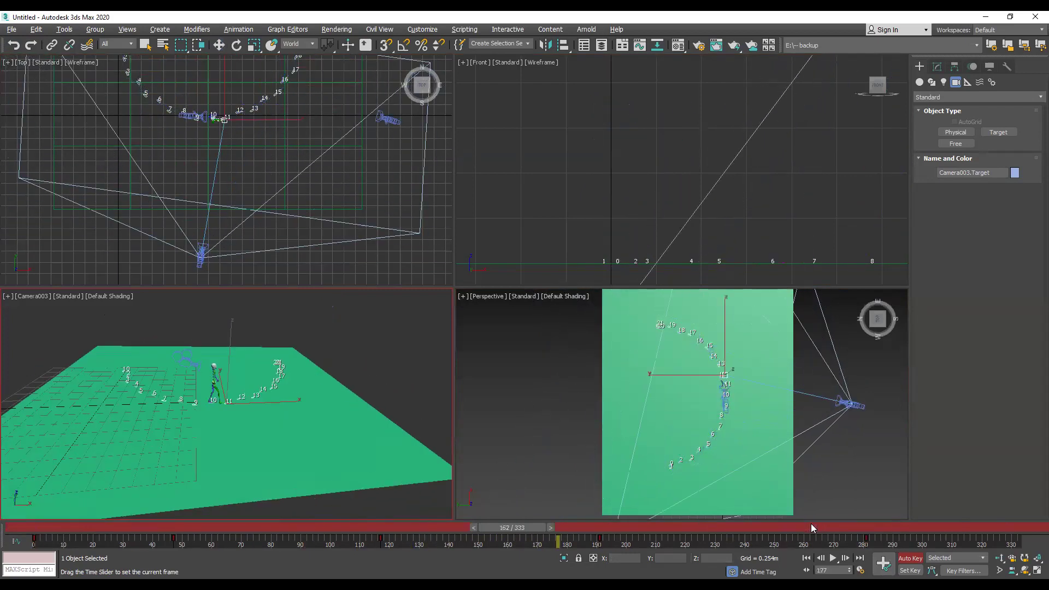
key("Home")
key("w")
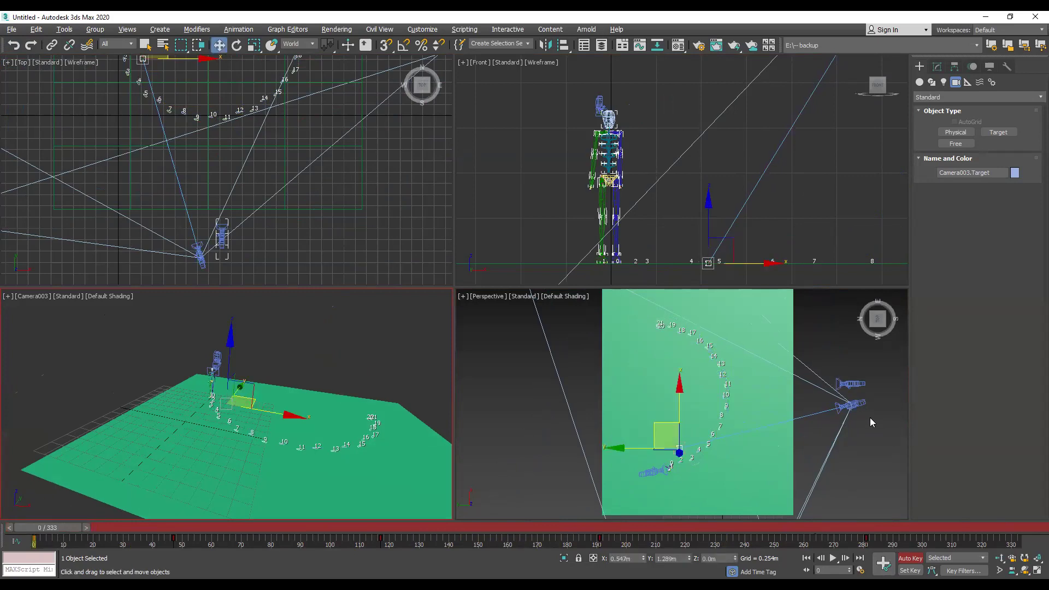
Keyframe Camera003 at about X 3.44 m and Y -3.05 m near frame 72, and beyond the plane's far edge at frame 145
left_click(860, 403)
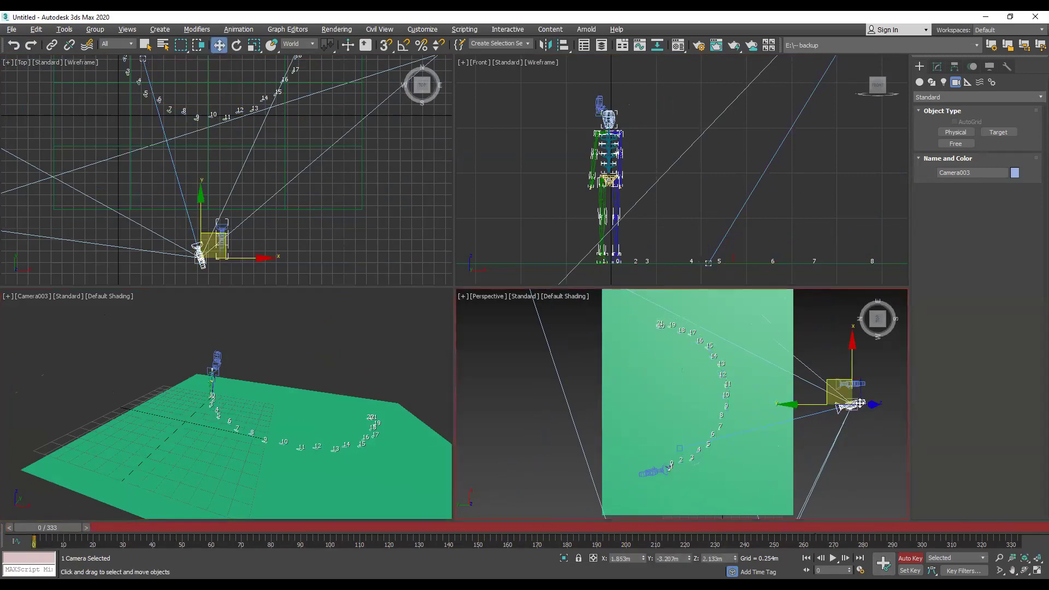
left_click_drag(60, 528, 250, 528)
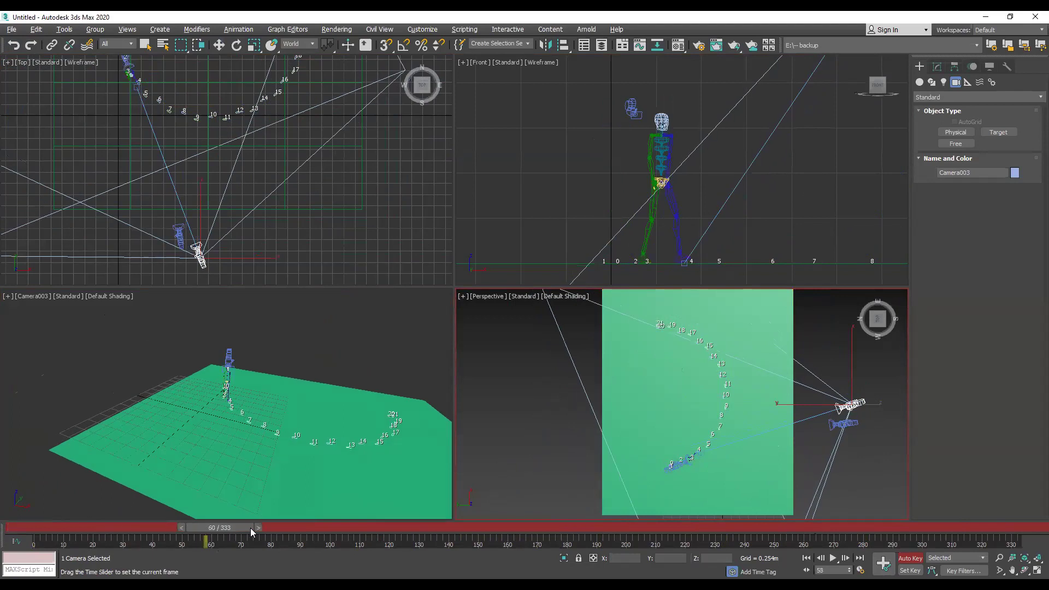
left_click_drag(841, 382, 844, 331)
left_click_drag(249, 527, 463, 527)
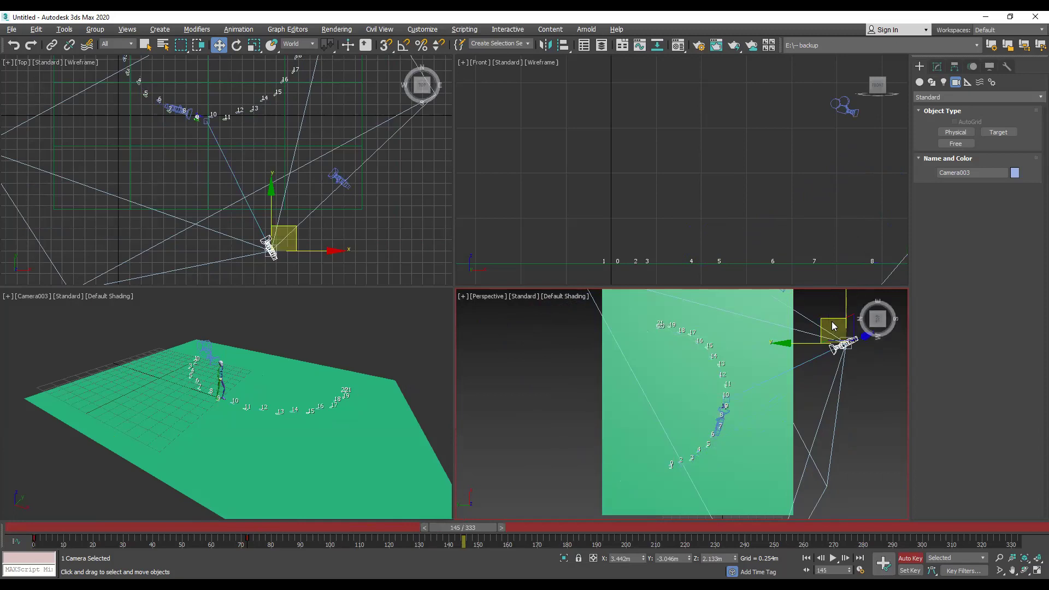
left_click_drag(832, 321, 724, 257)
At frame 200, move Camera003 onto the footstep path ahead of the biped and lower it to about Z 0.45 m
left_click_drag(463, 528, 625, 528)
middle_click_drag(733, 407, 733, 427)
left_click_drag(717, 383, 698, 424)
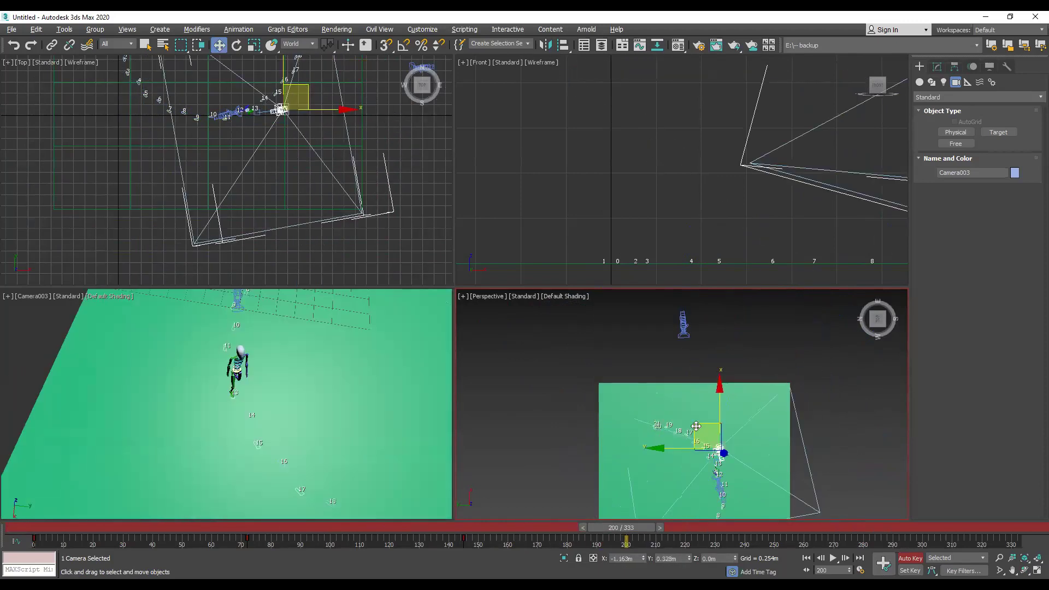
scroll(709, 171, "down", 3)
scroll(721, 164, "down", 2)
middle_click_drag(796, 148, 592, 218)
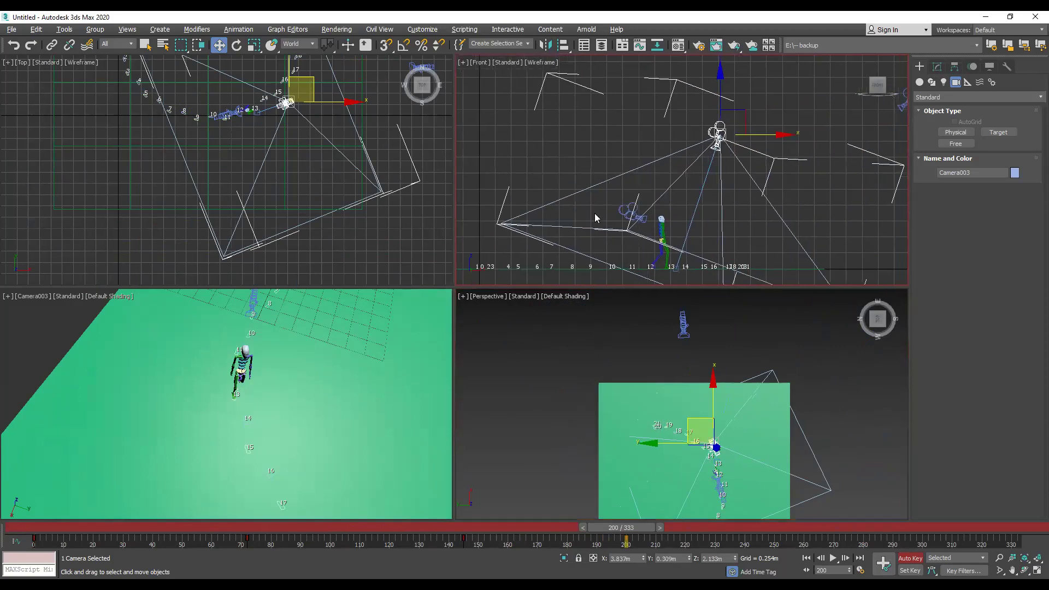
left_click_drag(741, 110, 720, 248)
At frame 200, raise Camera003's target to about the biped's head height and move the camera closer, to about X 3.35 m and Z 0.33 m
left_click(676, 268)
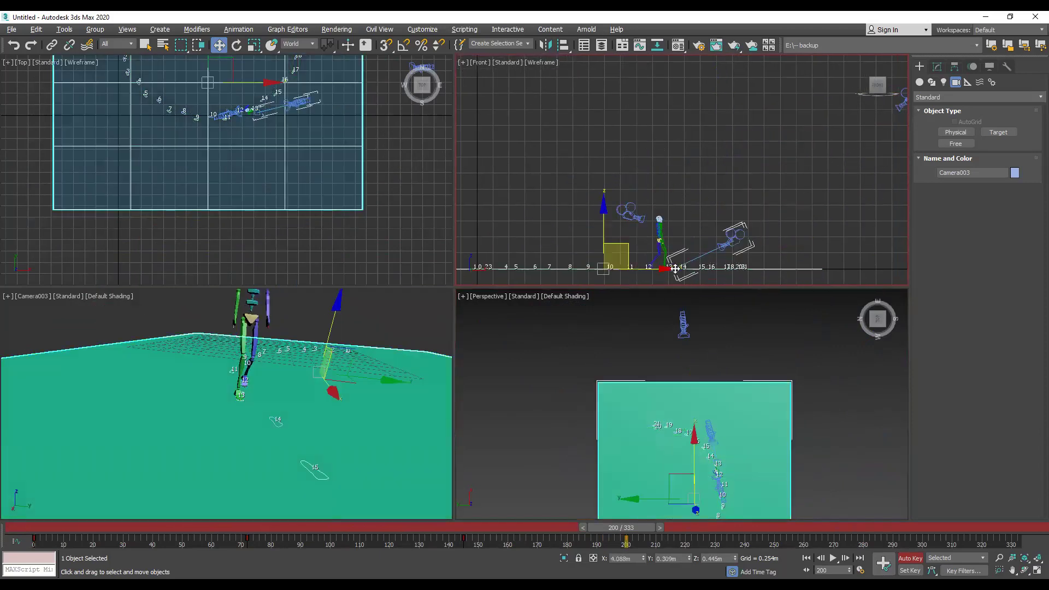
scroll(676, 266, "up", 5)
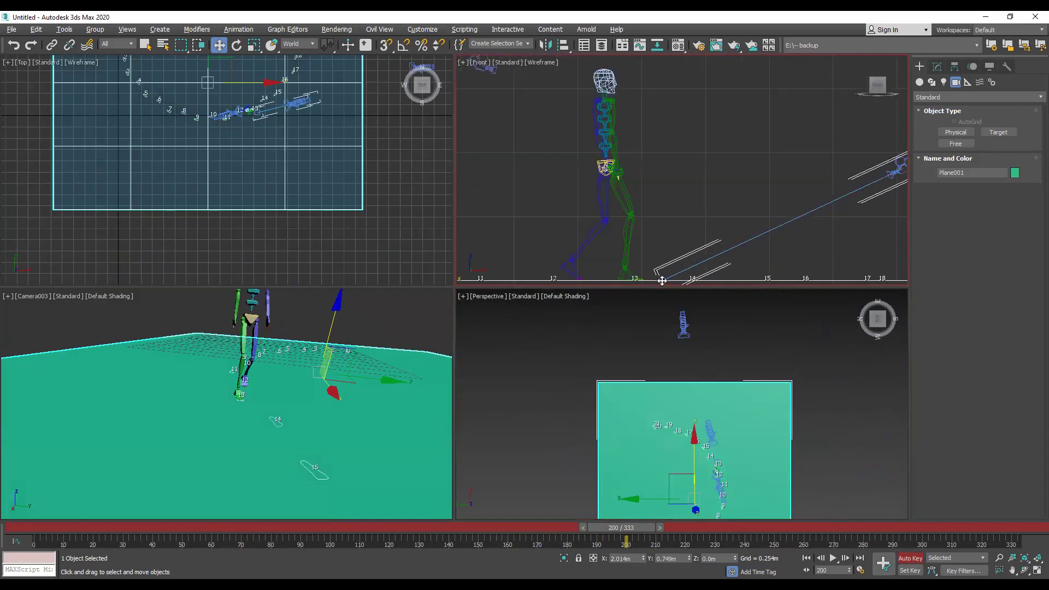
scroll(676, 247, "down", 2)
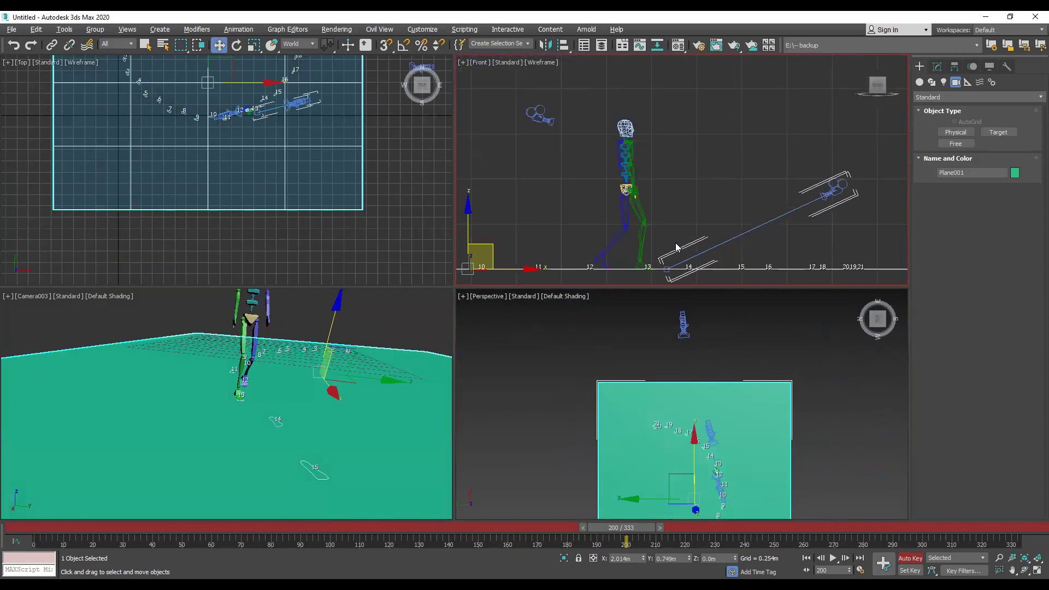
left_click(665, 269)
left_click_drag(687, 246, 662, 103)
left_click(831, 195)
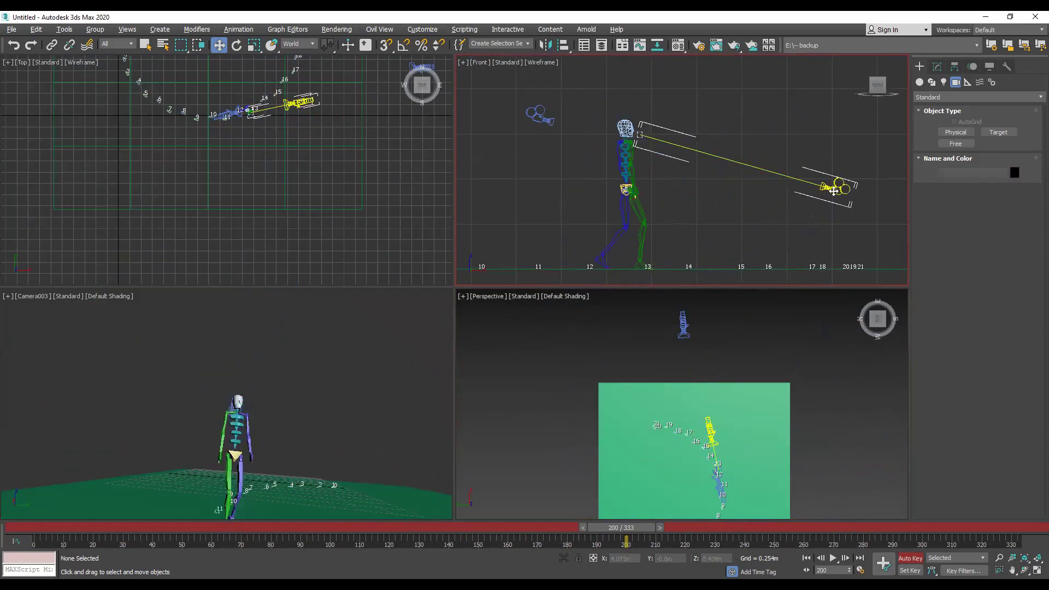
left_click_drag(862, 169, 731, 189)
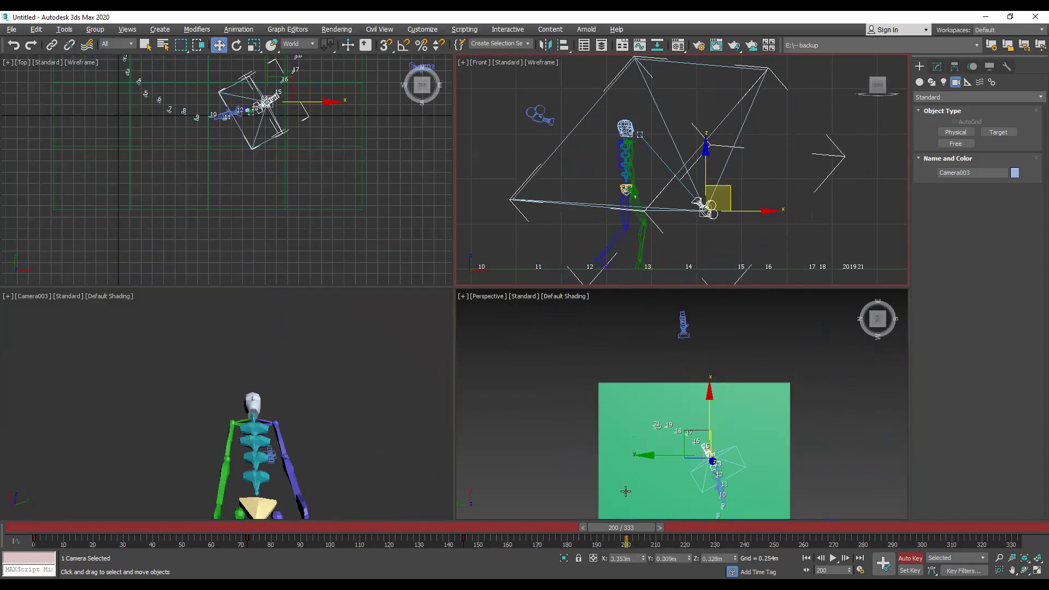
Near frame 258, move Camera003 past the last footstep to about X 4.61 m and Y 2.20 m, and raise it above the biped's head
key("slash")
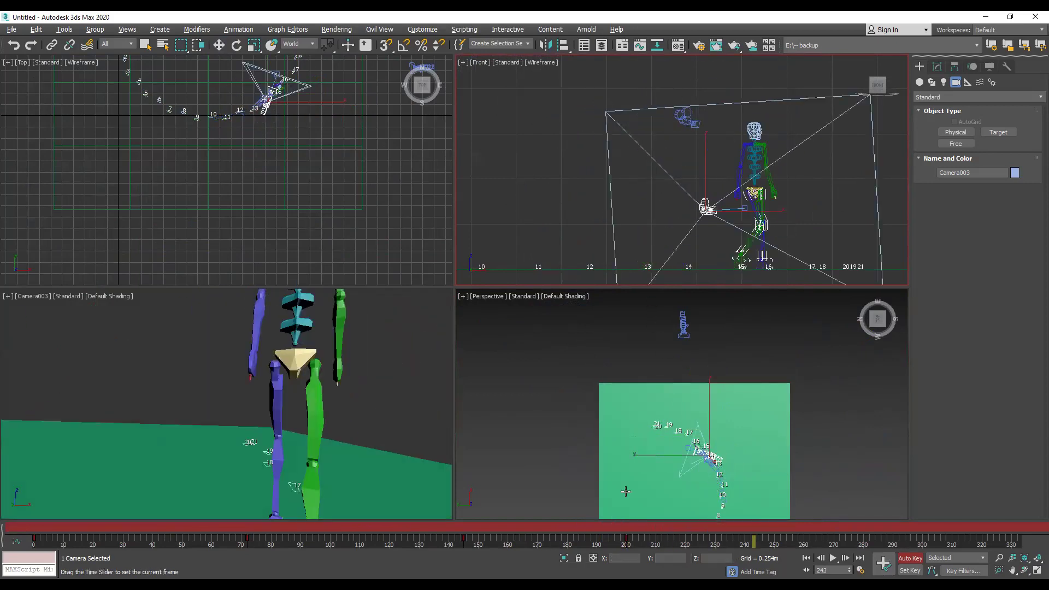
key("slash")
left_click_drag(691, 427, 627, 389)
middle_click_drag(748, 173, 677, 166)
left_click_drag(779, 206, 768, 84)
Scrub the whole animation up to frame 333 to review how Camera003 moves around the walking biped
left_click_drag(805, 526, 214, 527)
left_click_drag(1, 548, 261, 540)
left_click_drag(455, 528, 1005, 516)
key("w")
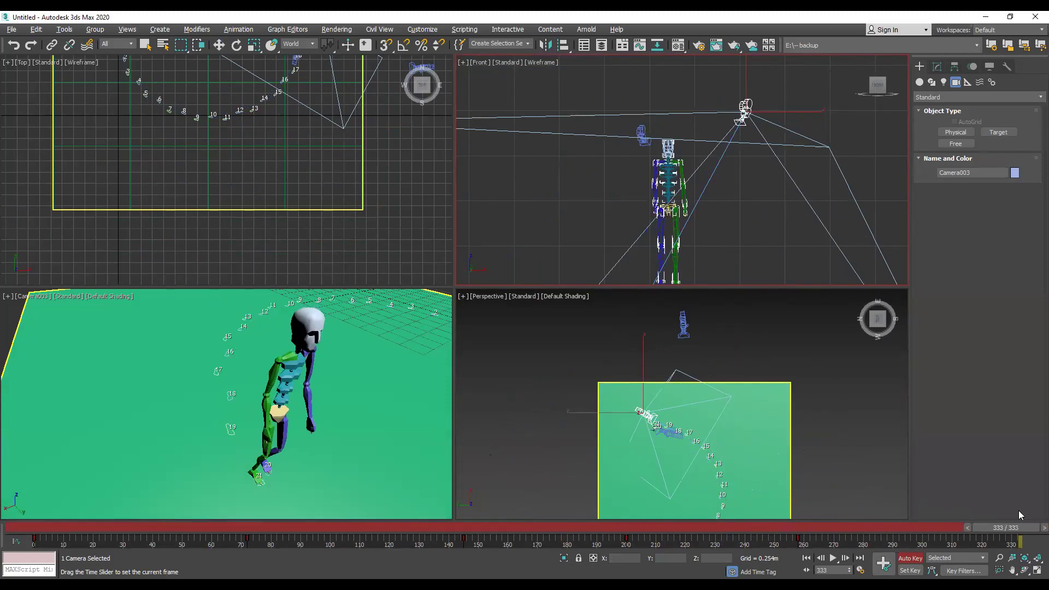
key("w")
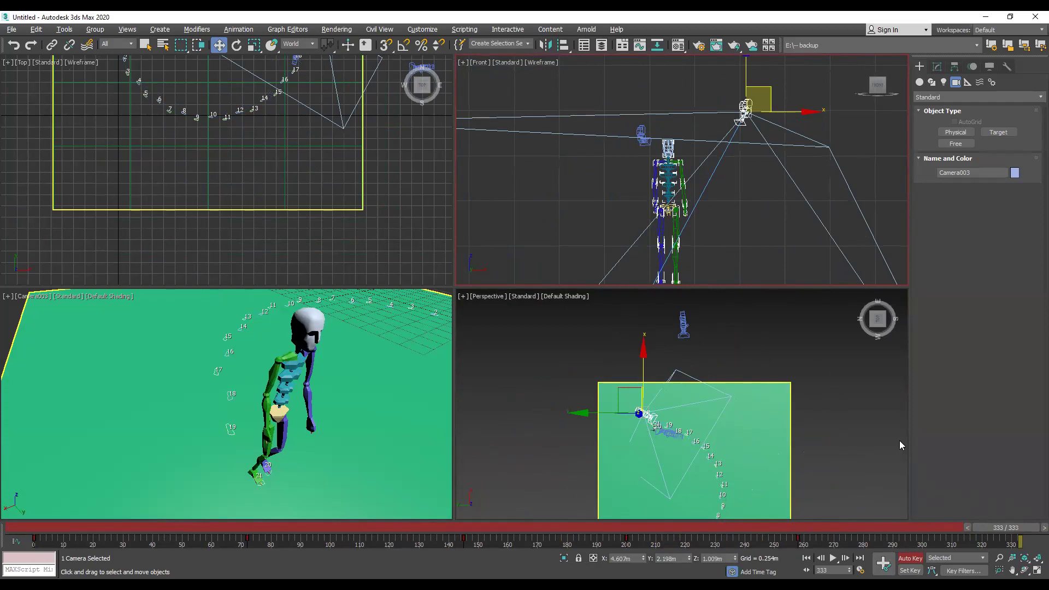
Enlarge the perspective view at an oblique angle and inspect Camera001 and Camera002 around the biped
left_click(865, 449)
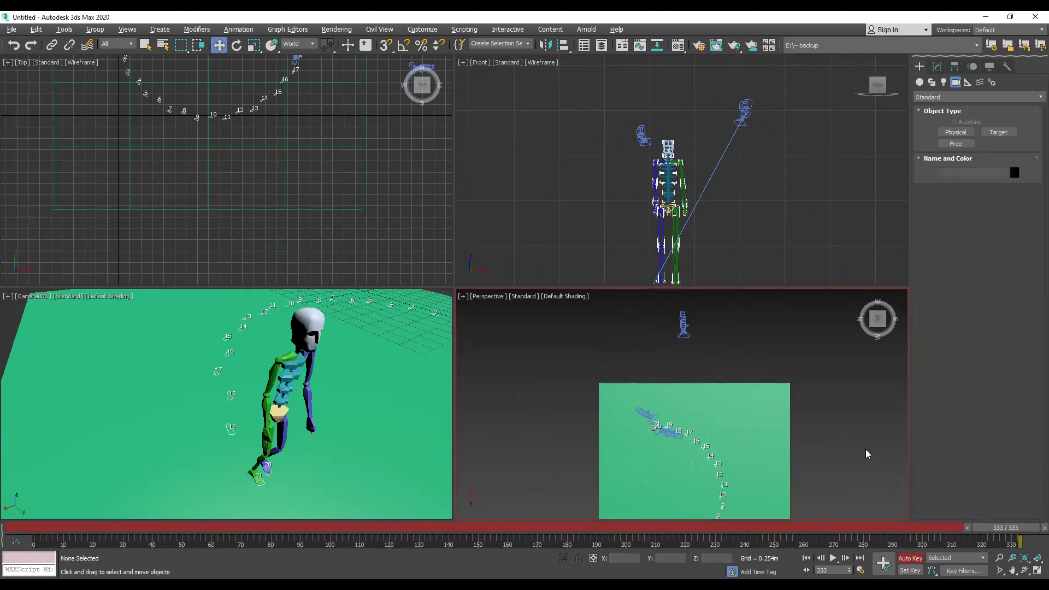
left_click(1036, 570)
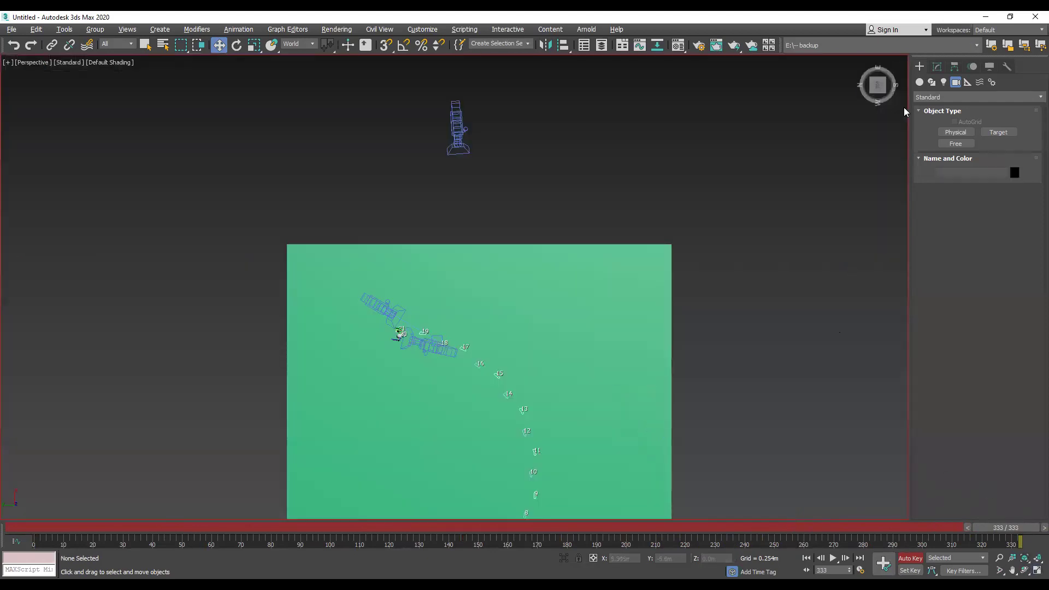
left_click_drag(877, 86, 500, 106)
left_click(473, 71)
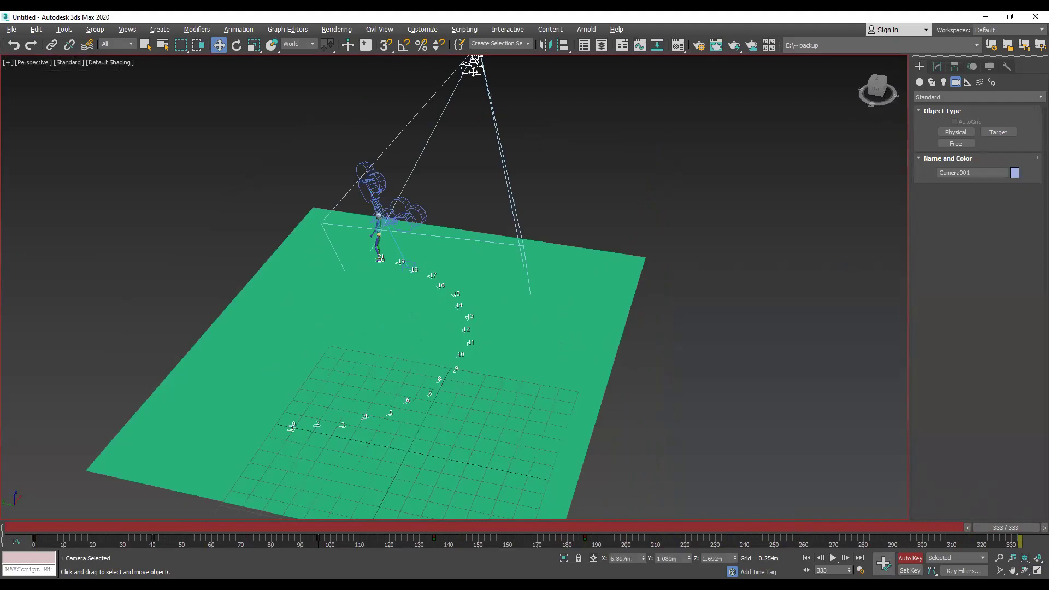
left_click(391, 234)
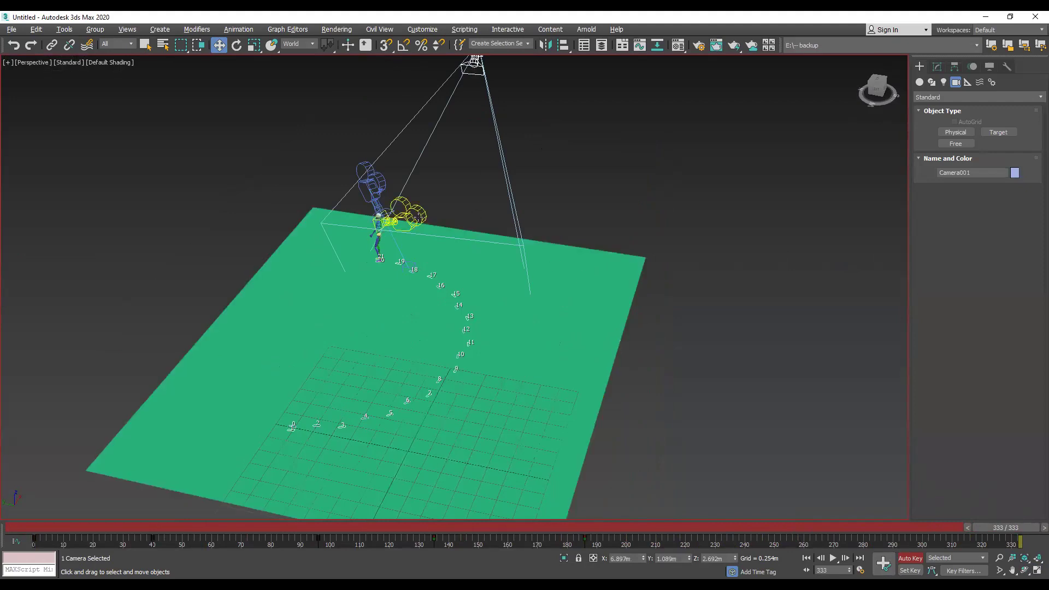
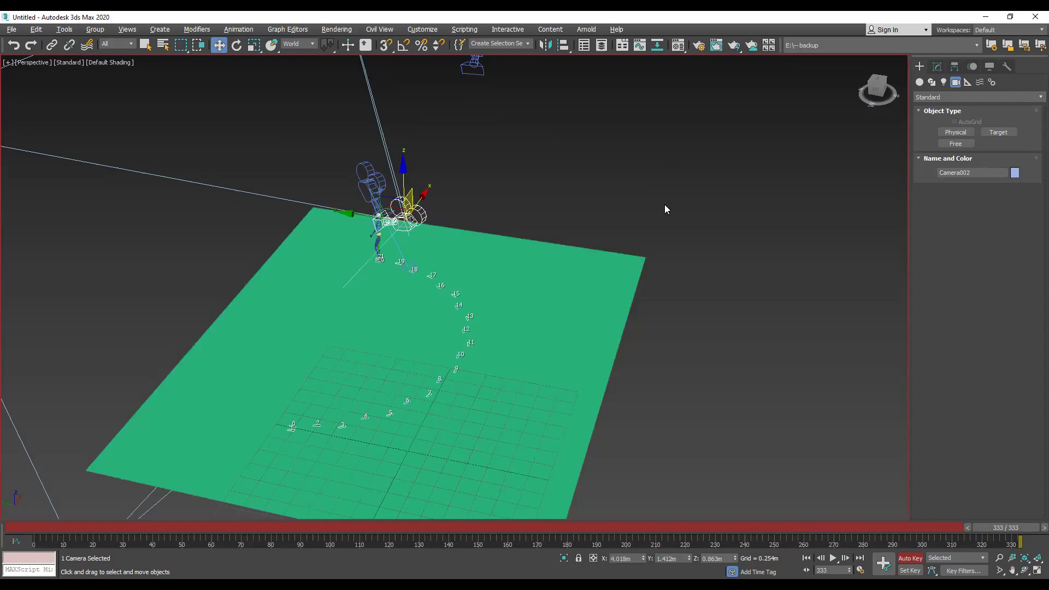
At frame 333, pull Camera003 away from the plane to about Y 8.71 m and Z 4.54 m, clear the selection and turn off Auto Key
scroll(664, 209, "down", 5)
left_click(526, 189)
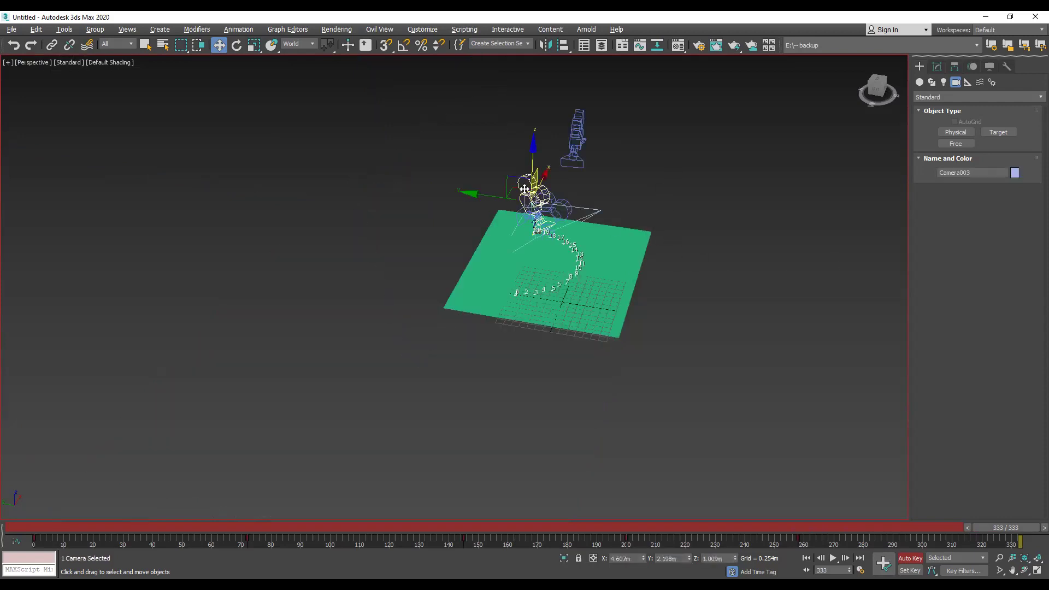
left_click_drag(523, 183, 346, 77)
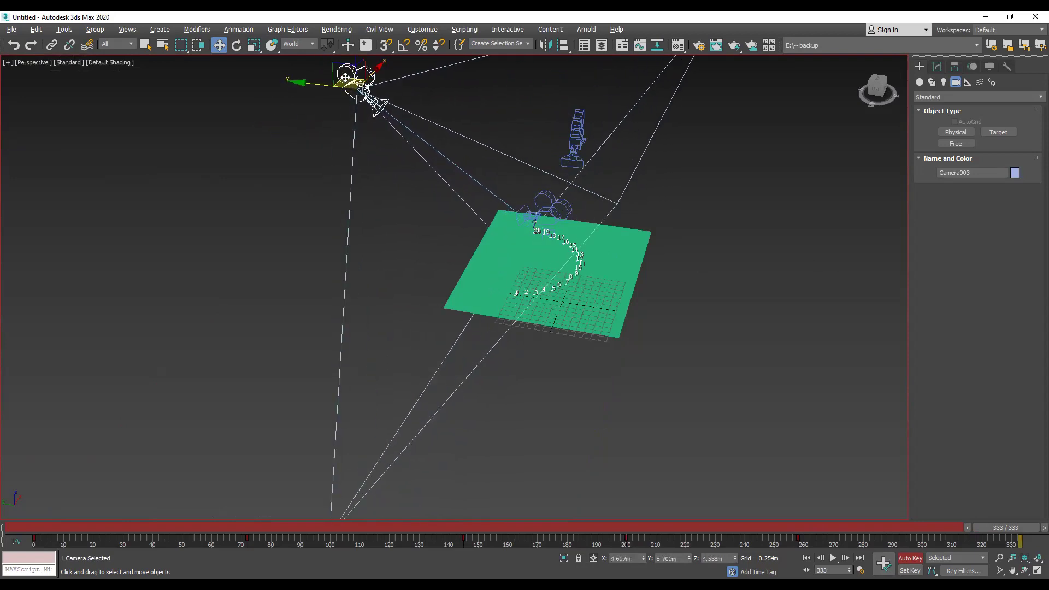
scroll(514, 212, "up", 4)
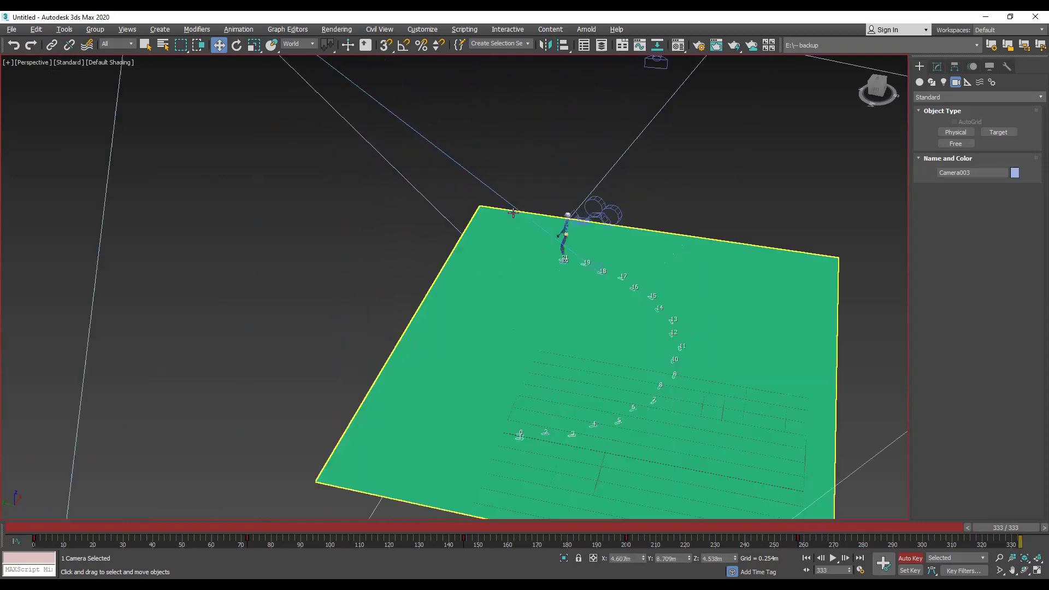
scroll(541, 239, "down", 3)
left_click(572, 247)
left_click_drag(570, 248, 546, 250)
left_click(797, 351)
key("z")
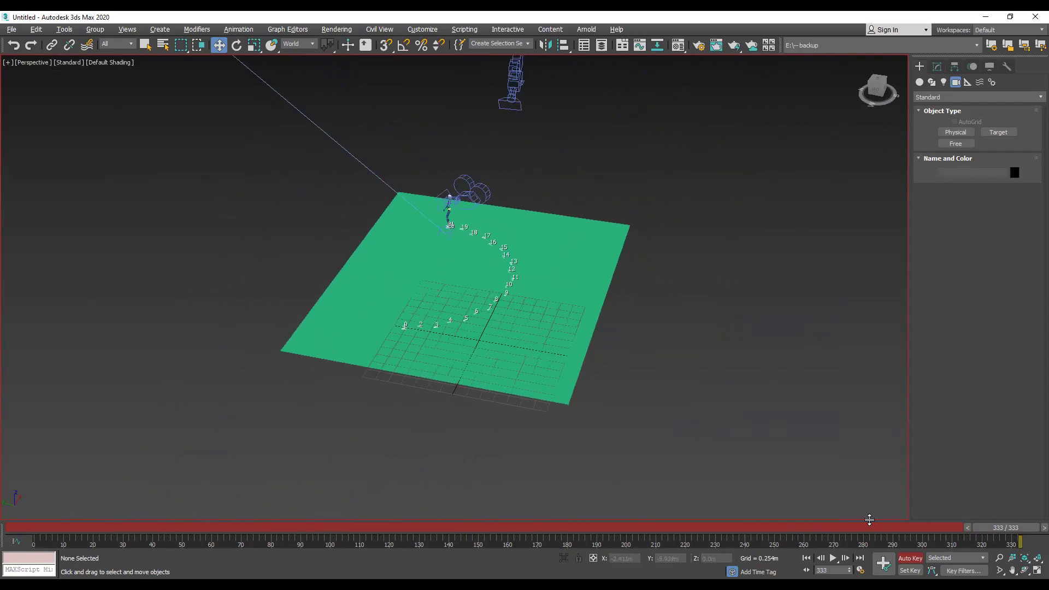
scroll(648, 323, "down", 3)
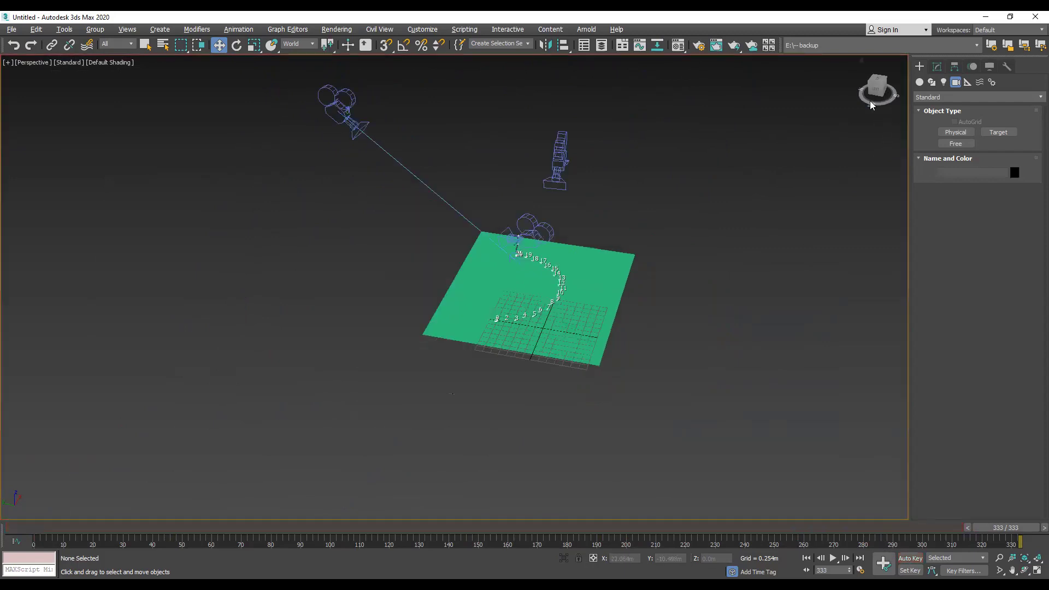
Create a 15 mm target camera beside the plane, aimed at the middle of the footstep path with a target distance of about 7.2 m
left_click_drag(876, 89, 877, 150)
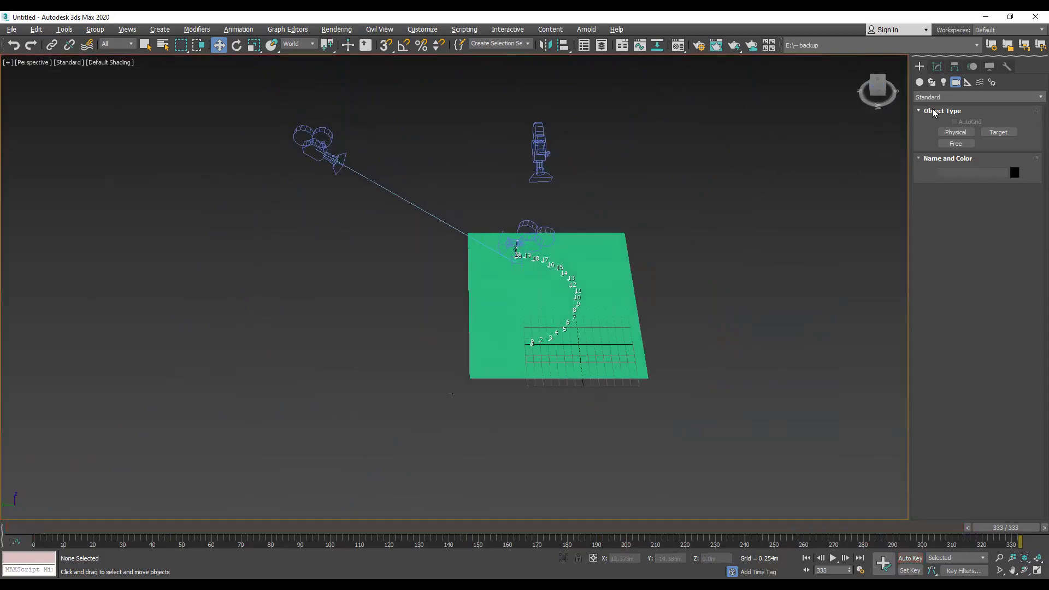
left_click(998, 133)
left_click_drag(790, 267, 591, 286)
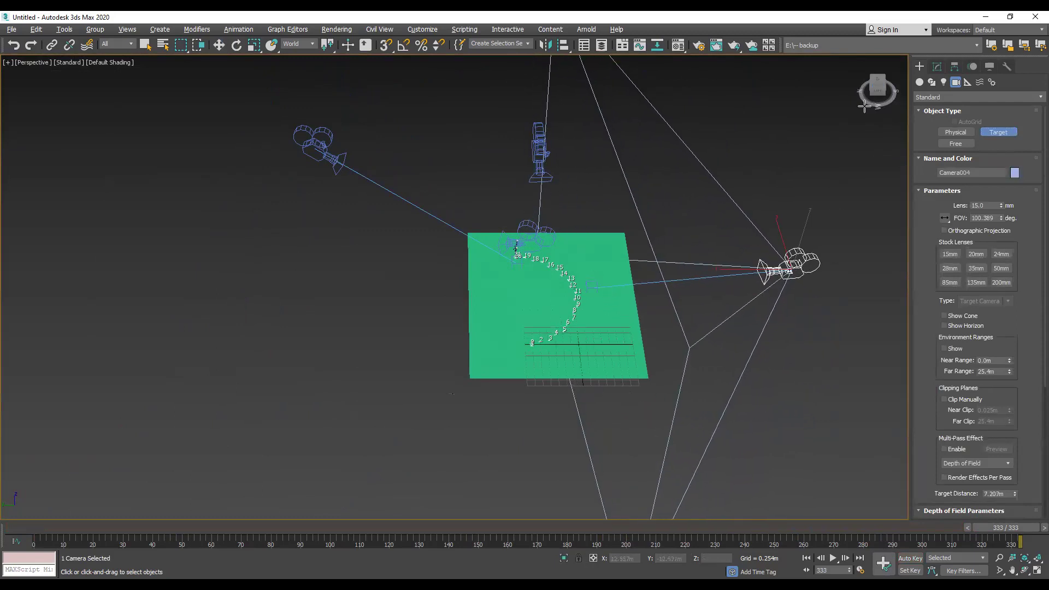
left_click(877, 88)
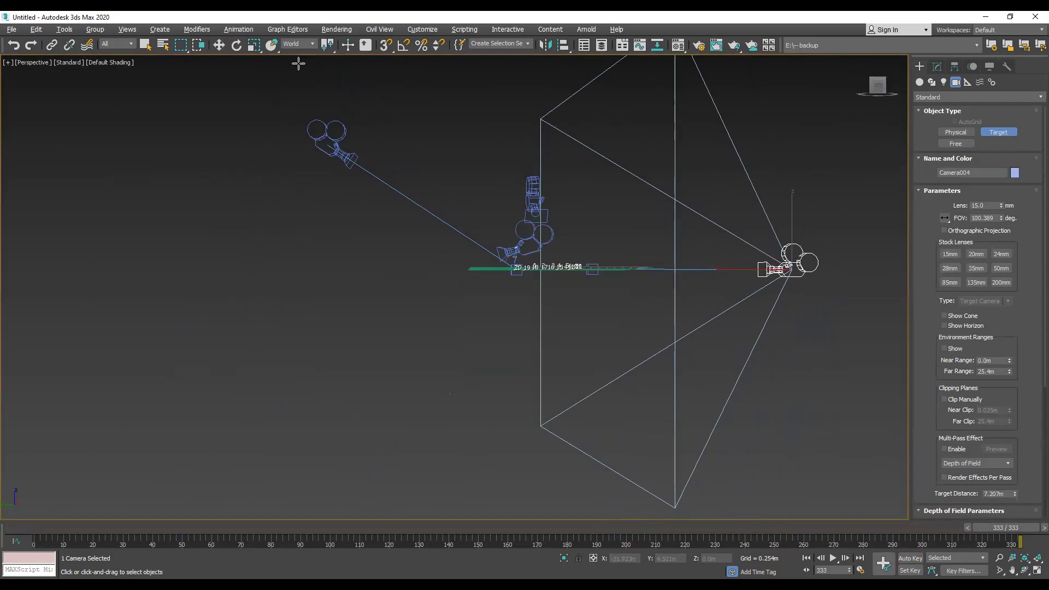
Move Camera004 to about Y -5.13 m and Z 2.87 m, and change its lens to 35 mm
key("w")
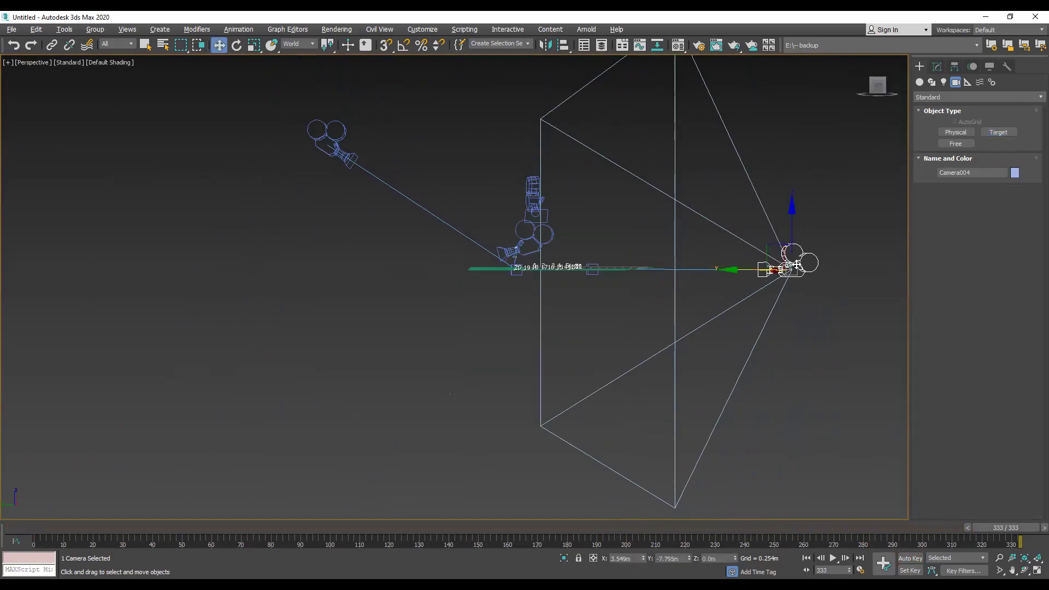
left_click_drag(738, 269, 663, 269)
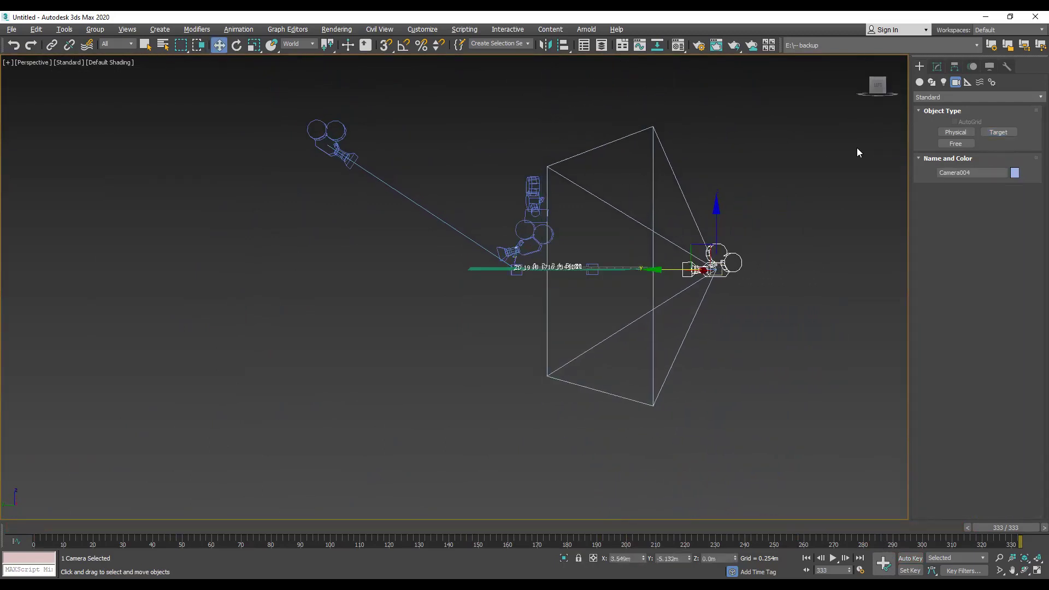
left_click(972, 71)
left_click(956, 65)
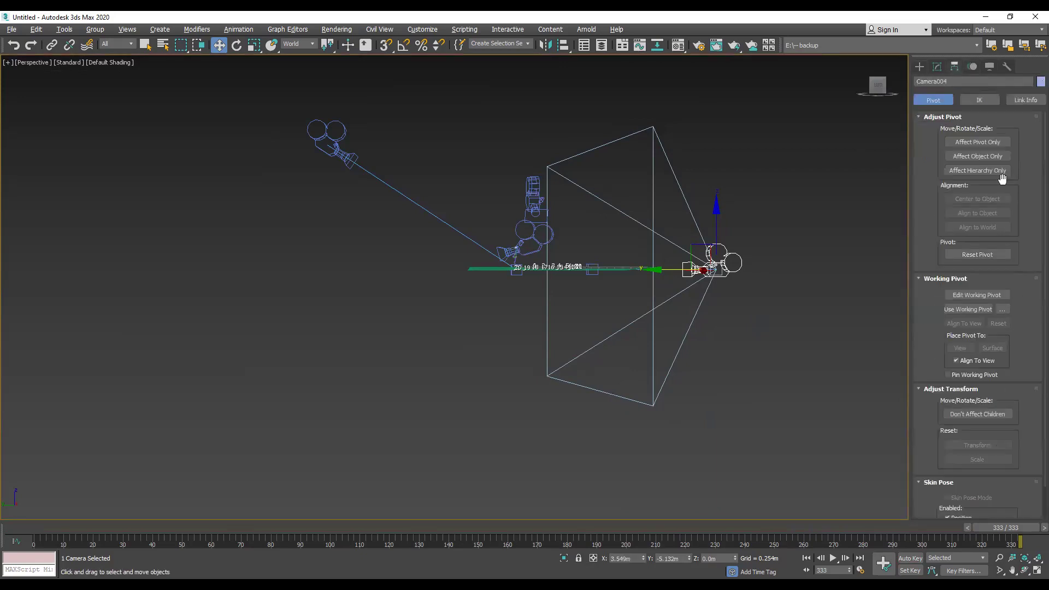
left_click(937, 66)
left_click(977, 290)
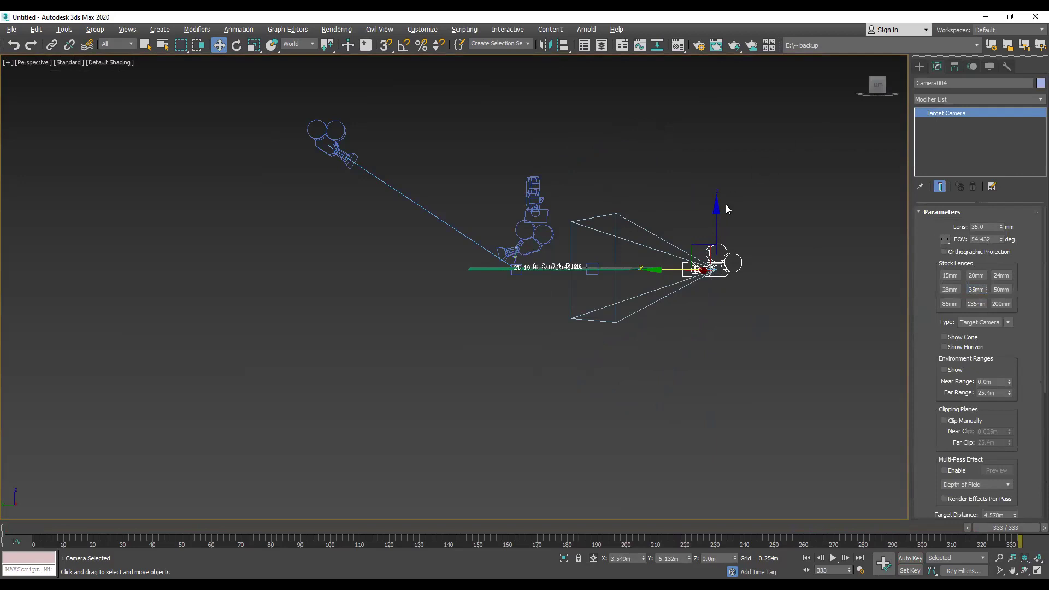
left_click_drag(717, 207, 716, 118)
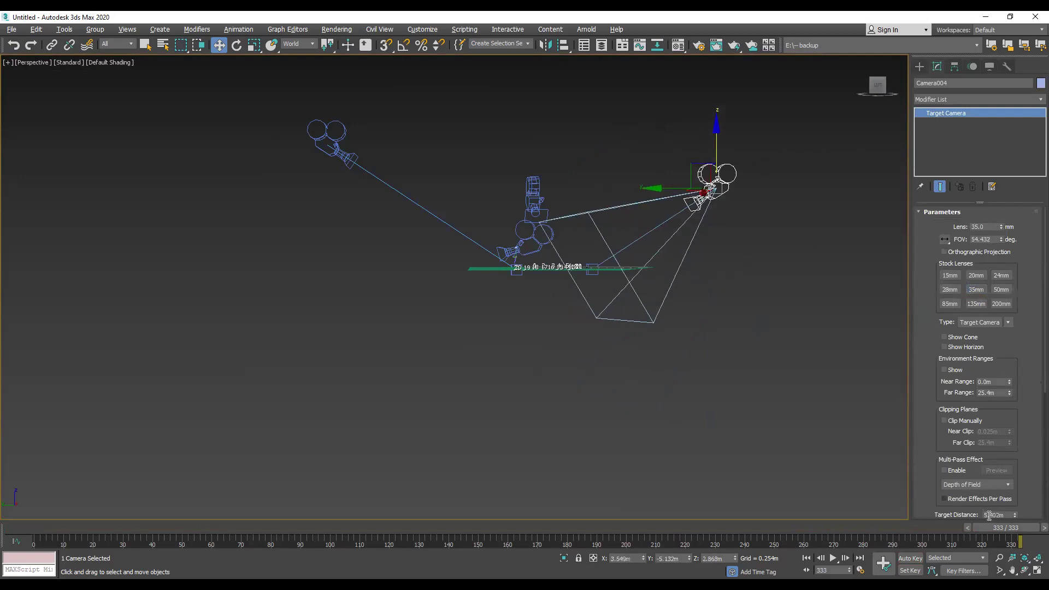
Restore the four-viewport layout and switch the Camera003 viewport to the Camera004 view
left_click(1036, 571)
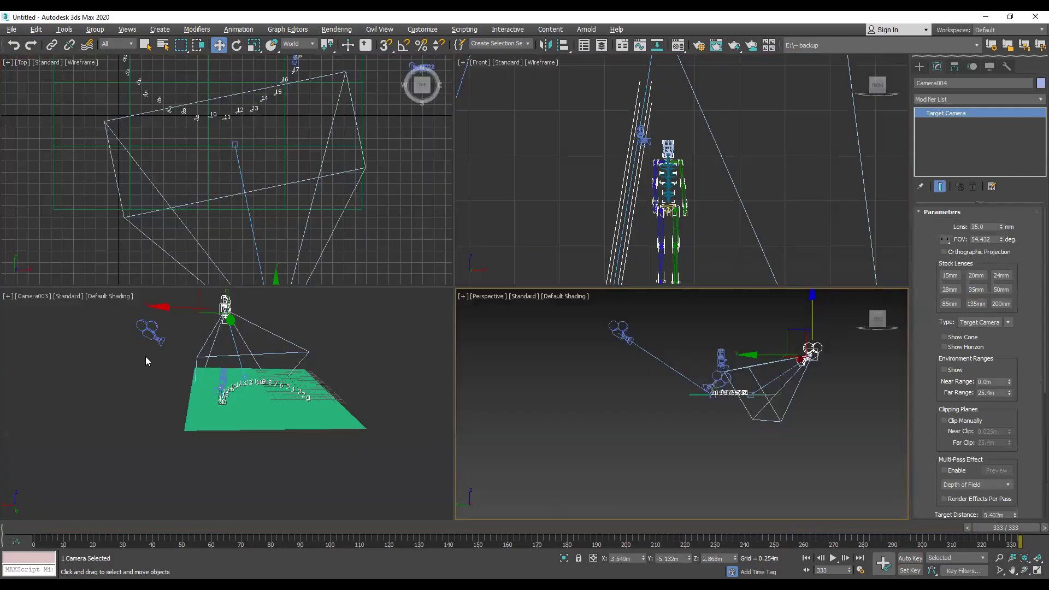
left_click(34, 296)
mouse_move(64, 305)
left_click(241, 342)
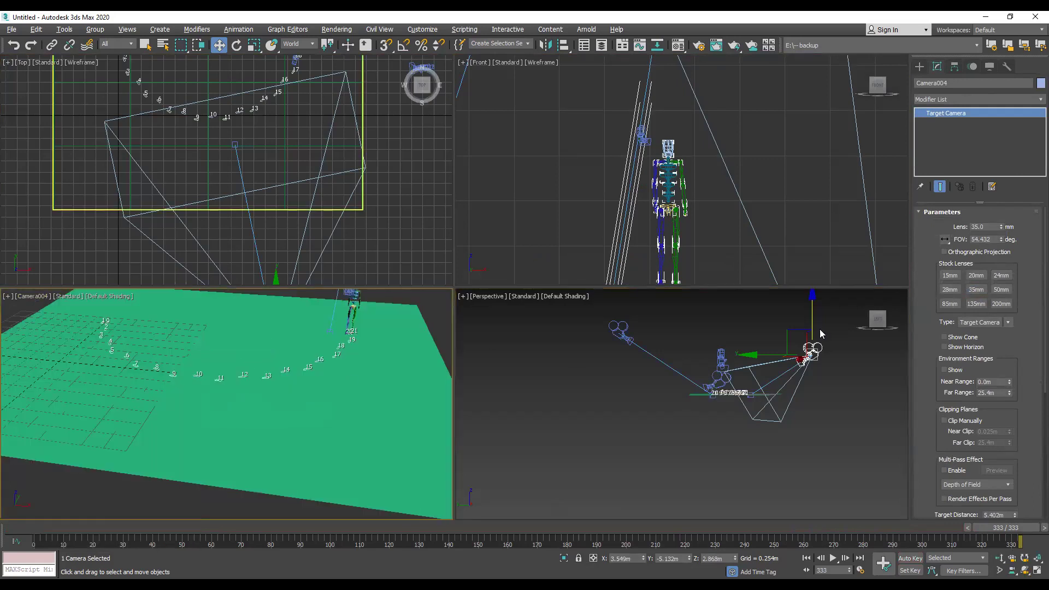
Lower Camera004 toward the plane and move its target to about Y 0.29 m and Z 0.45 m
left_click_drag(812, 309, 754, 383)
left_click(751, 393)
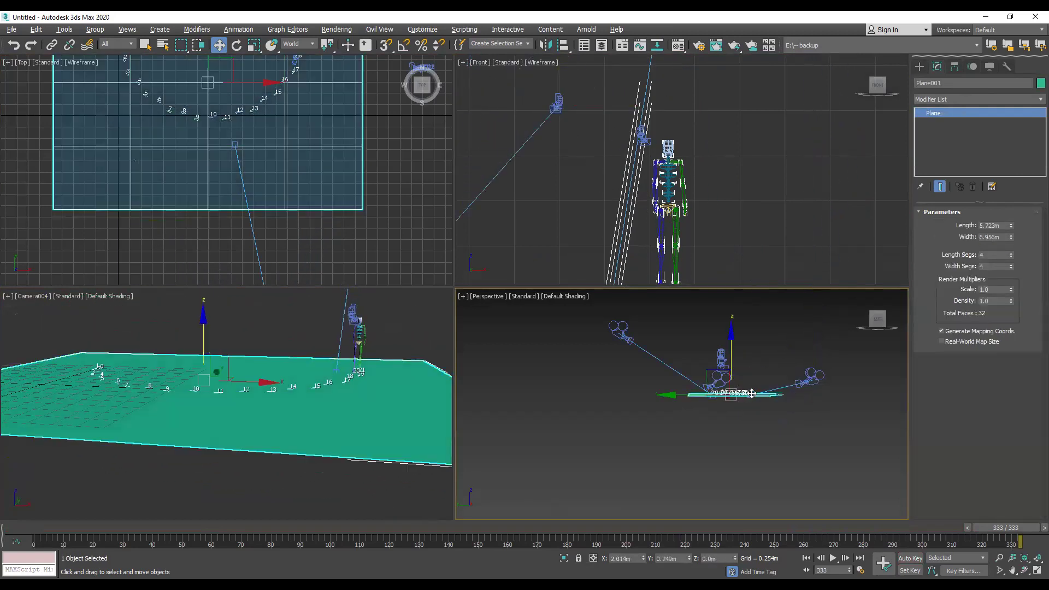
middle_click_drag(750, 394, 745, 437, "alt")
left_click(745, 438)
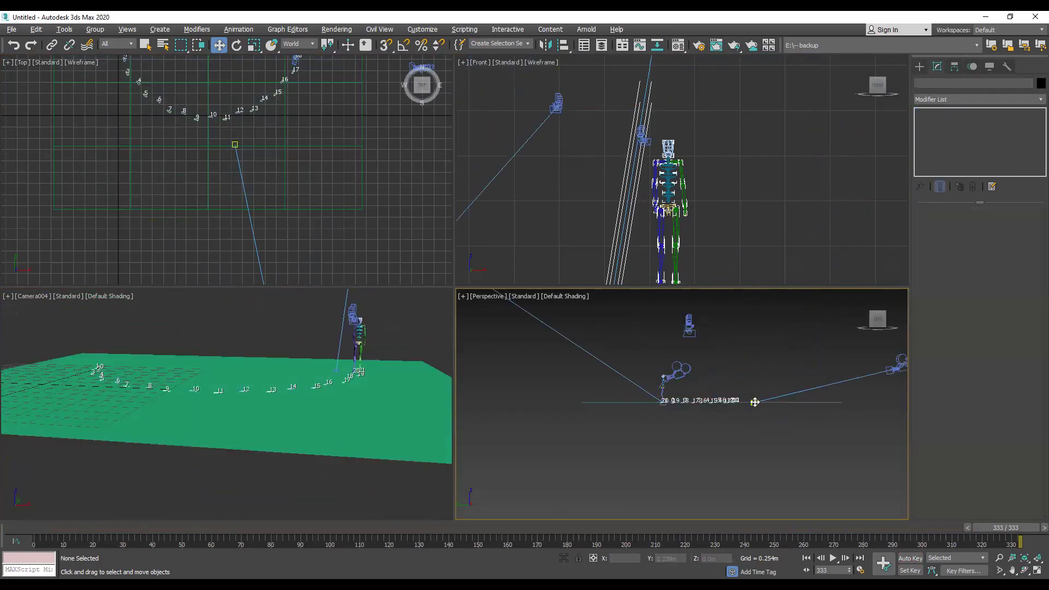
left_click(755, 403)
left_click_drag(741, 387, 694, 364)
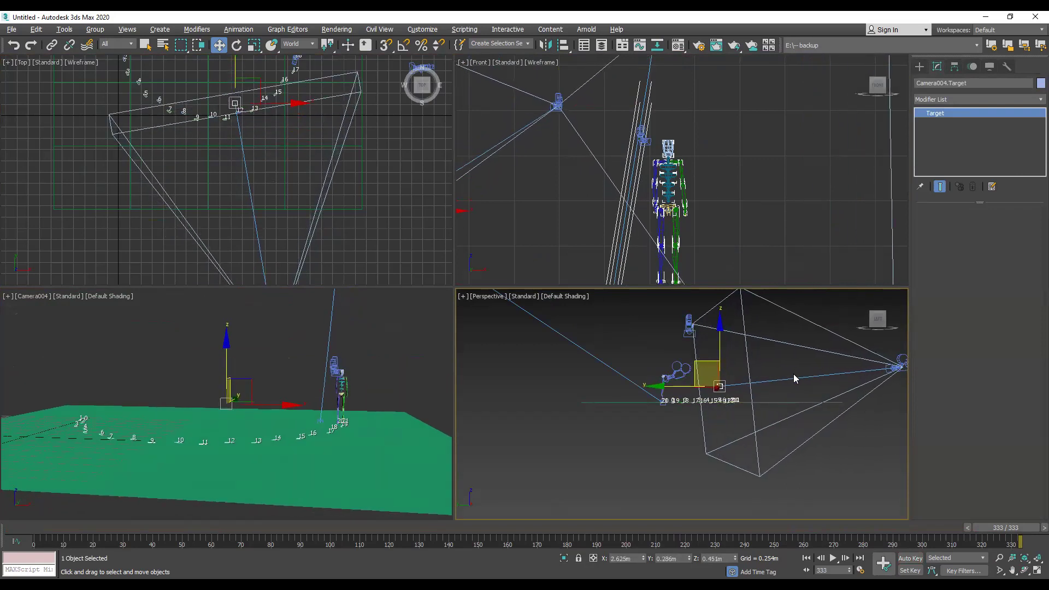
Raise Camera004 to about Y -4.75 m and Z 2.24 m, and maximize the perspective view
middle_click_drag(787, 368, 705, 401, "alt")
left_click(788, 400)
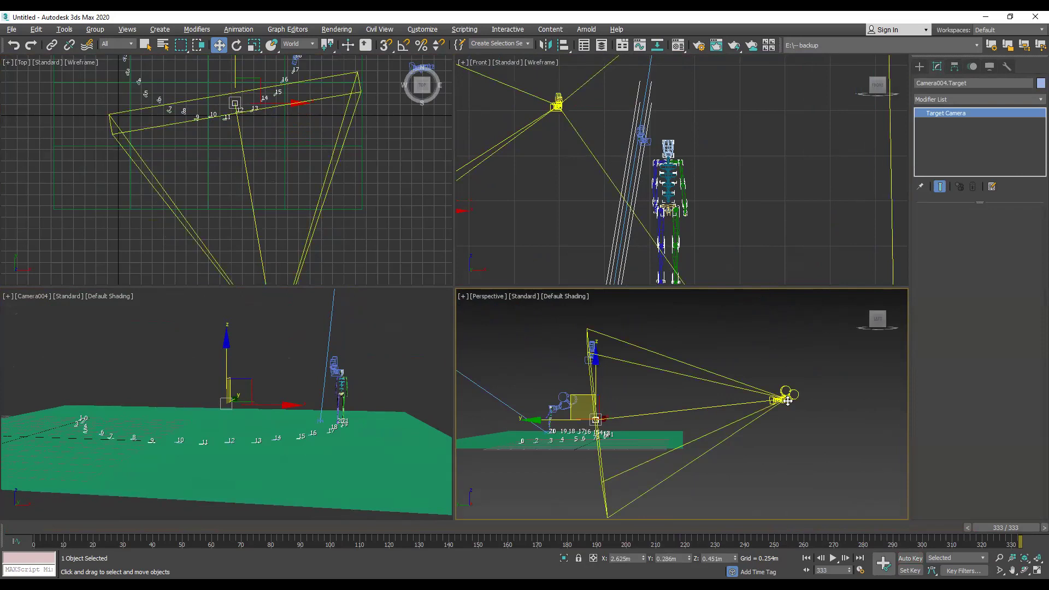
left_click_drag(765, 377, 757, 338)
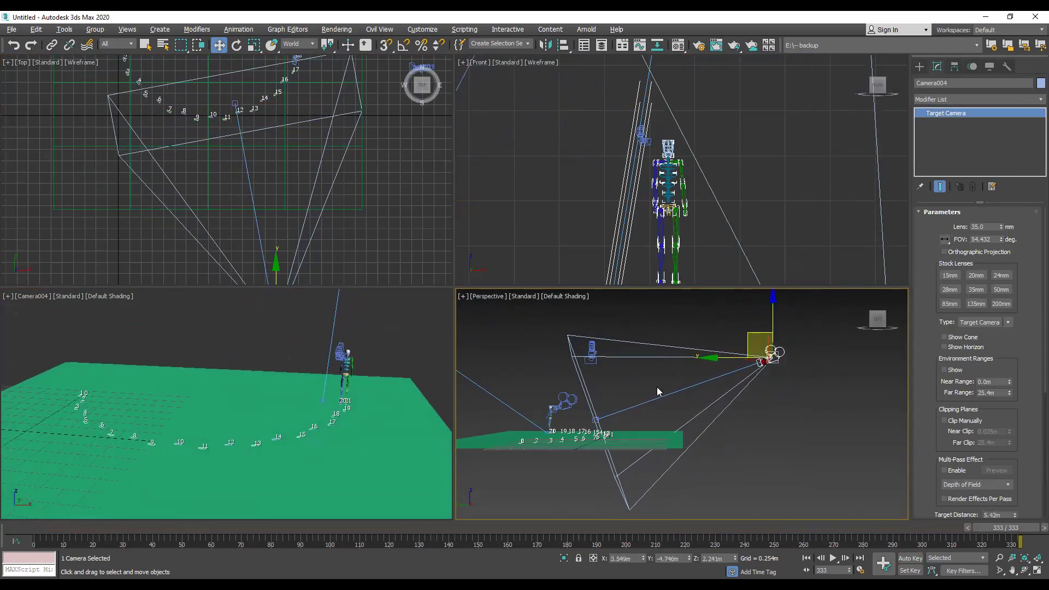
right_click(814, 449)
left_click(774, 489)
left_click(1037, 570)
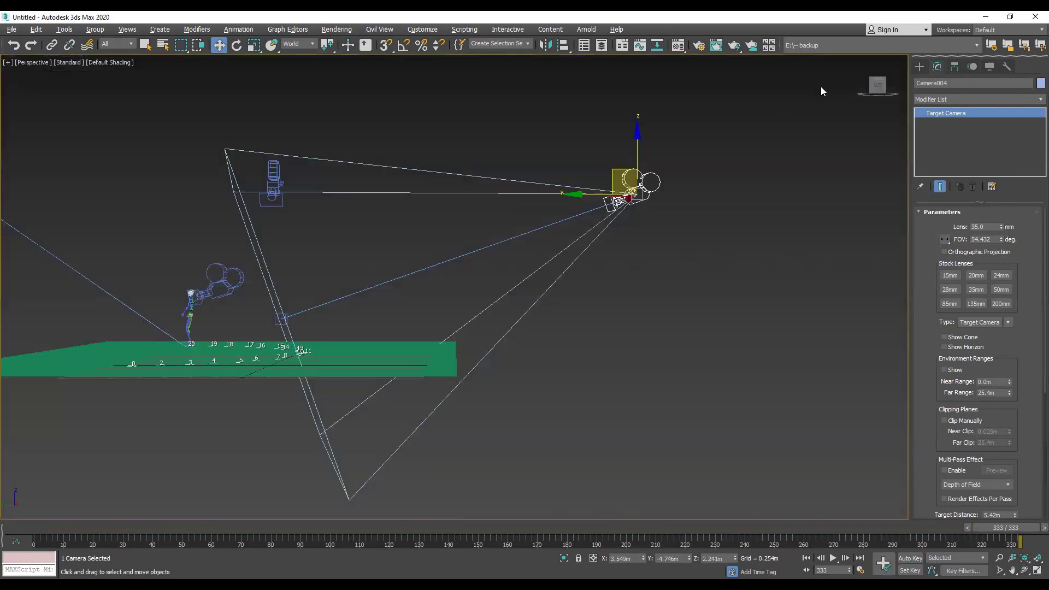
Scrub the walk to frame 333, select Camera004's target and examine its position relative to the biped and footsteps
left_click_drag(878, 85, 873, 104)
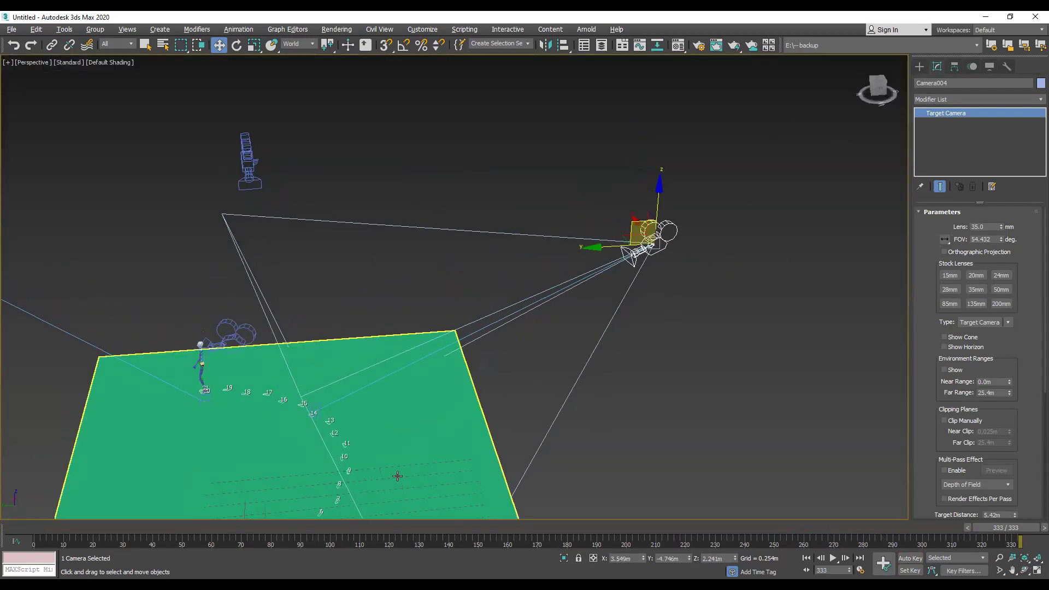
left_click_drag(401, 527, 842, 528)
key("End")
key("w")
left_click(323, 410)
left_click(315, 409)
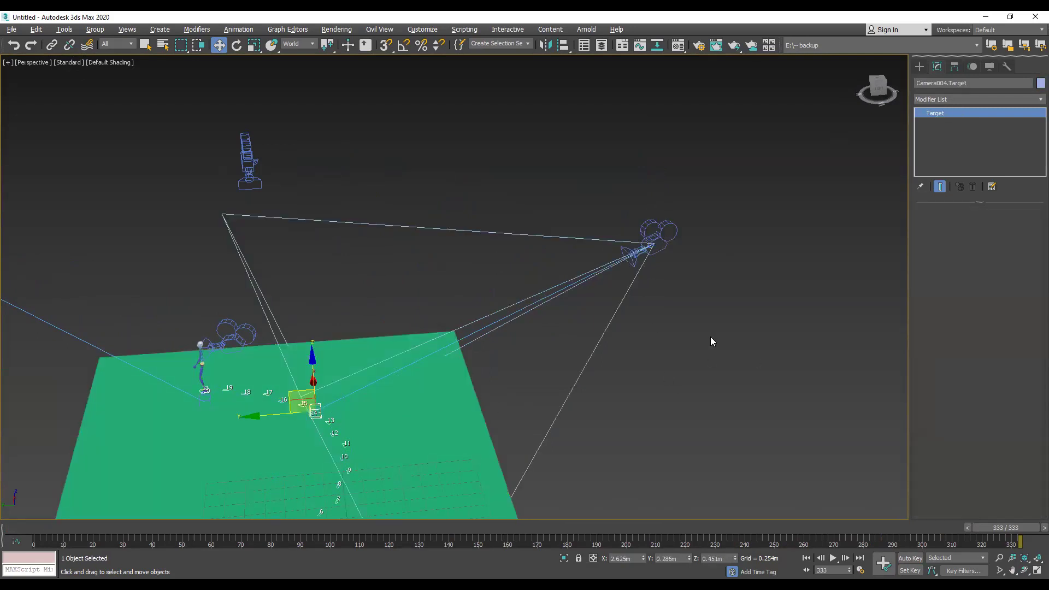
middle_click_drag(501, 358, 601, 263)
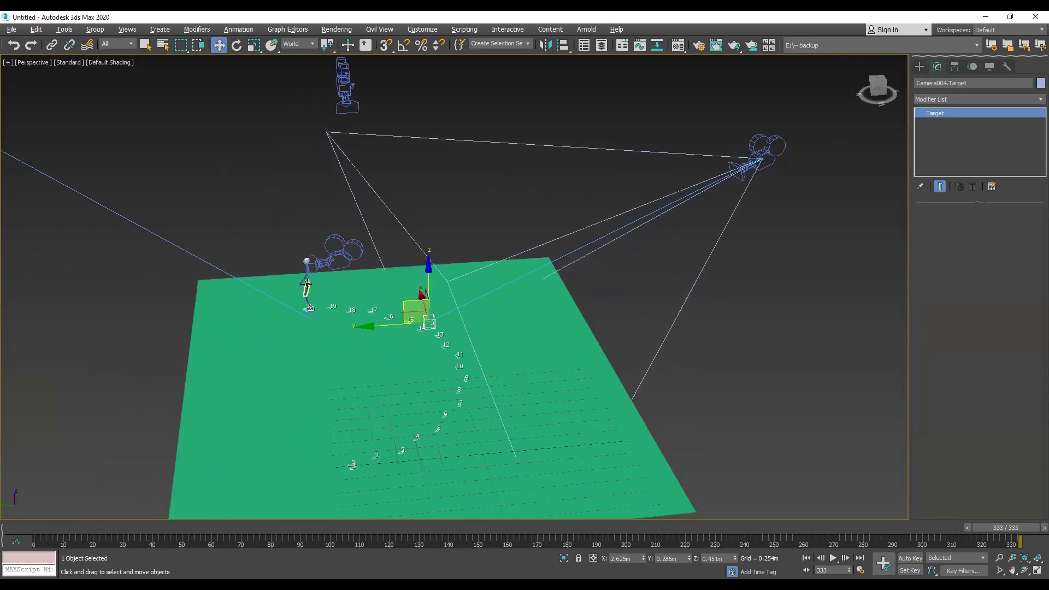
left_click(878, 88)
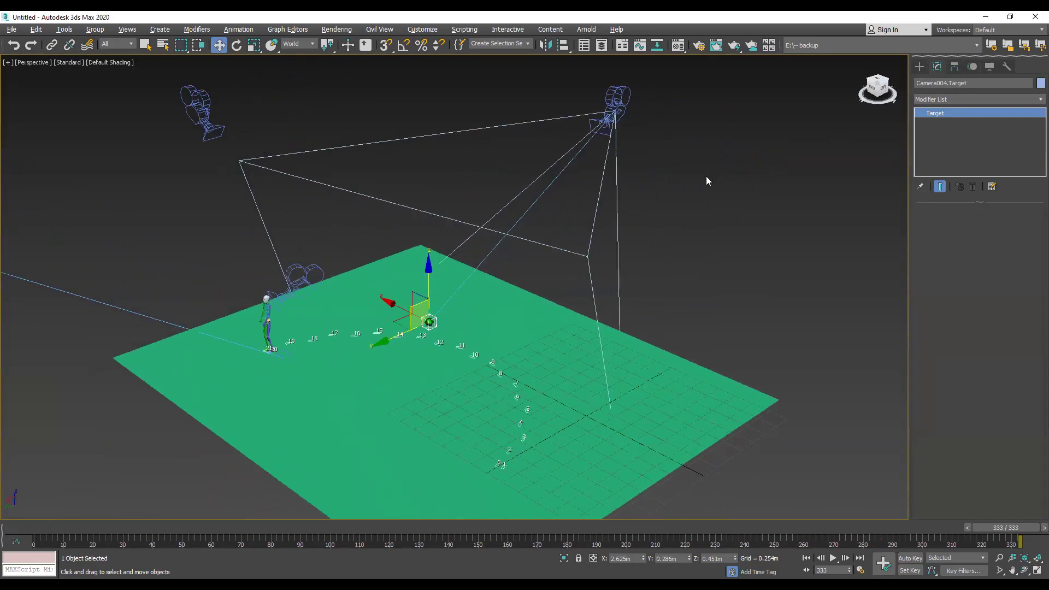
scroll(453, 235, "up", 10)
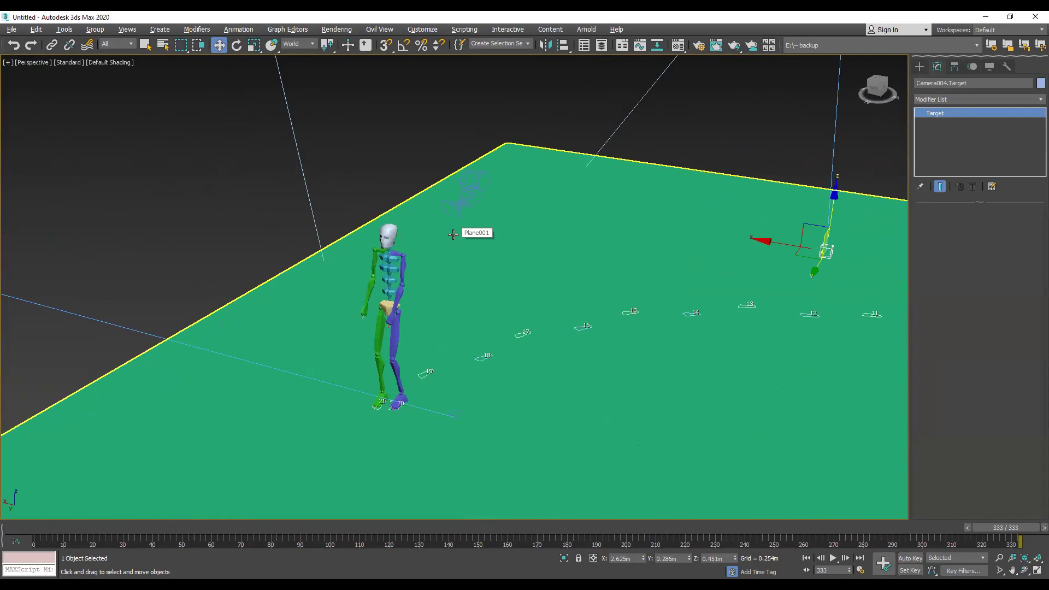
middle_click_drag(550, 239, 640, 274, "alt")
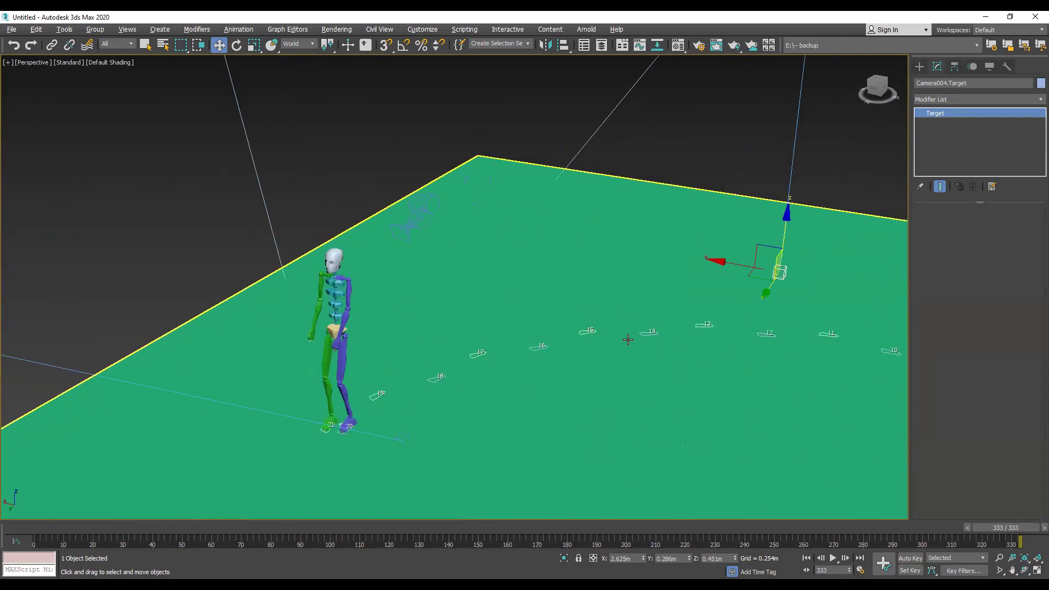
scroll(628, 338, "down", 8)
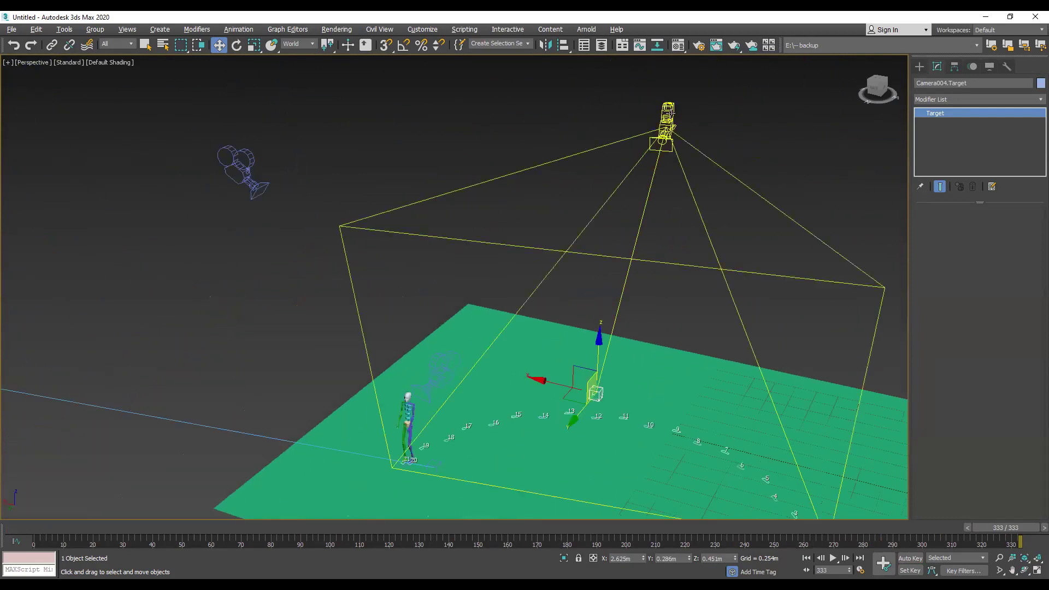
Replace Camera004's look-at target with the biped's head, Bip001 Head, in its motion parameters
left_click(666, 144)
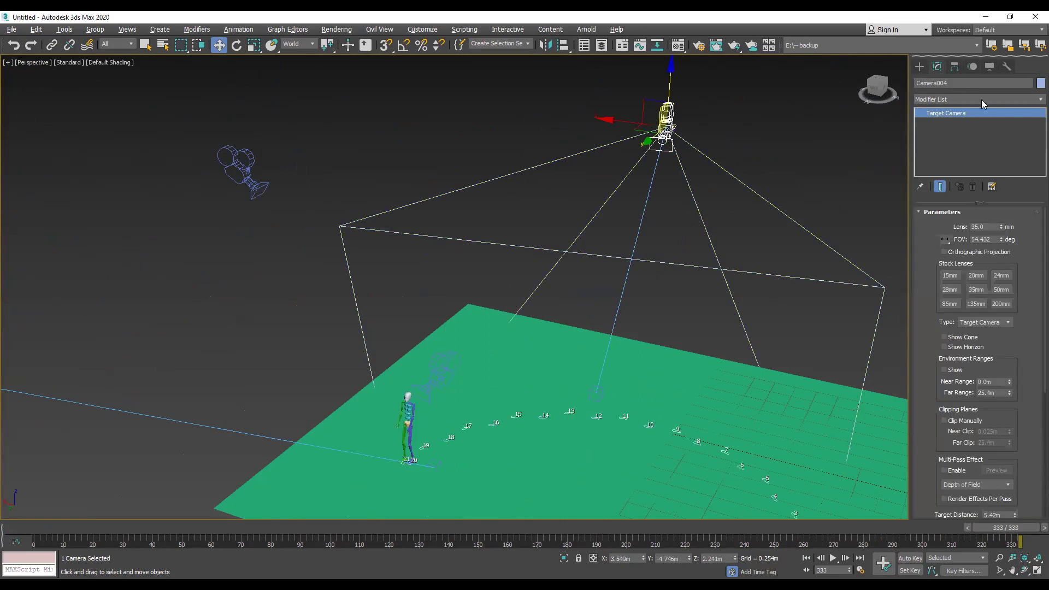
left_click(973, 66)
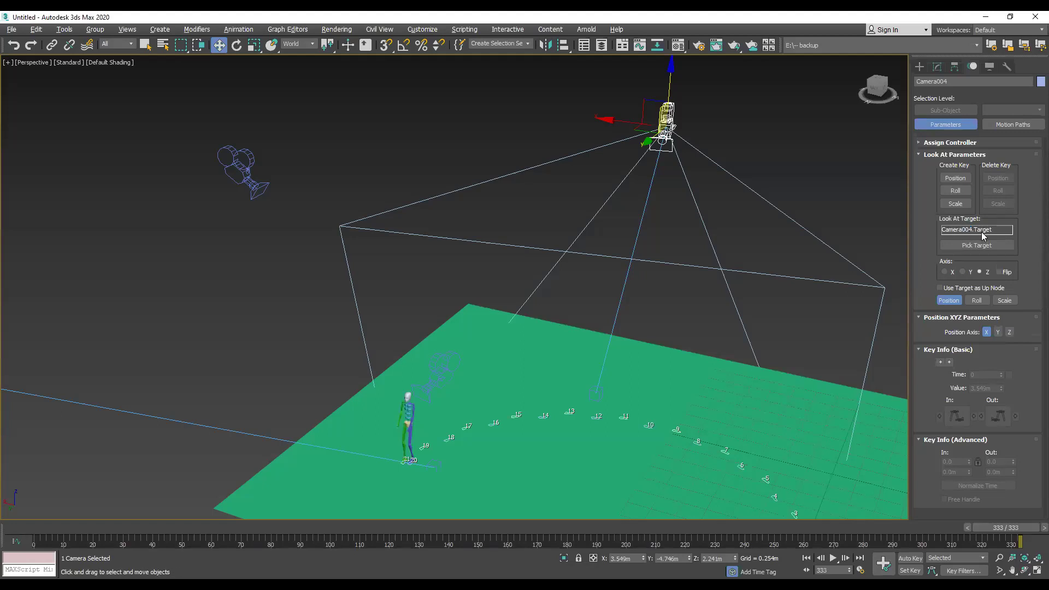
left_click(596, 392)
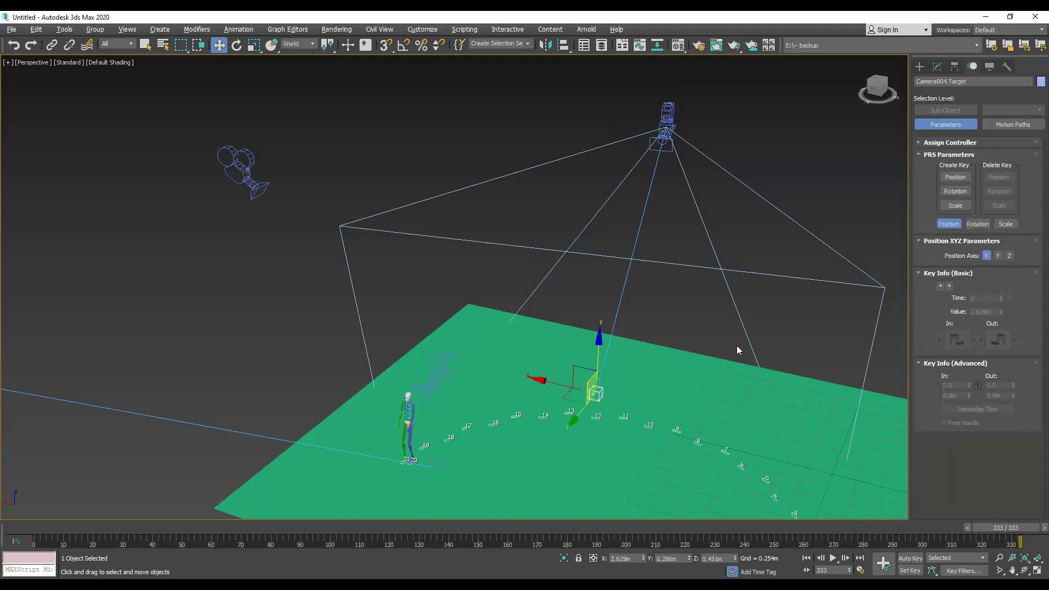
left_click(938, 67)
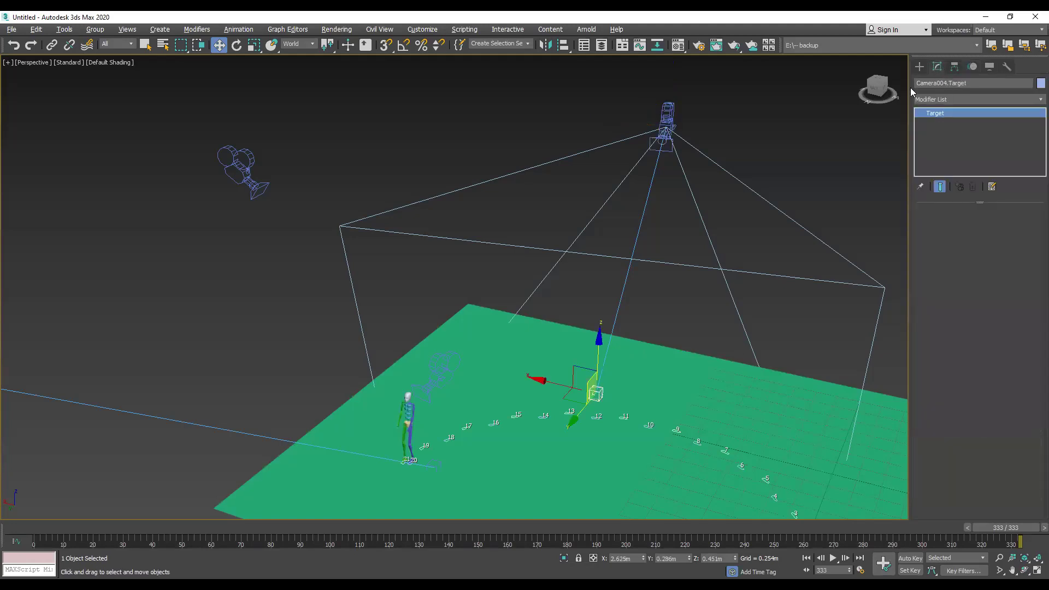
left_click(665, 115)
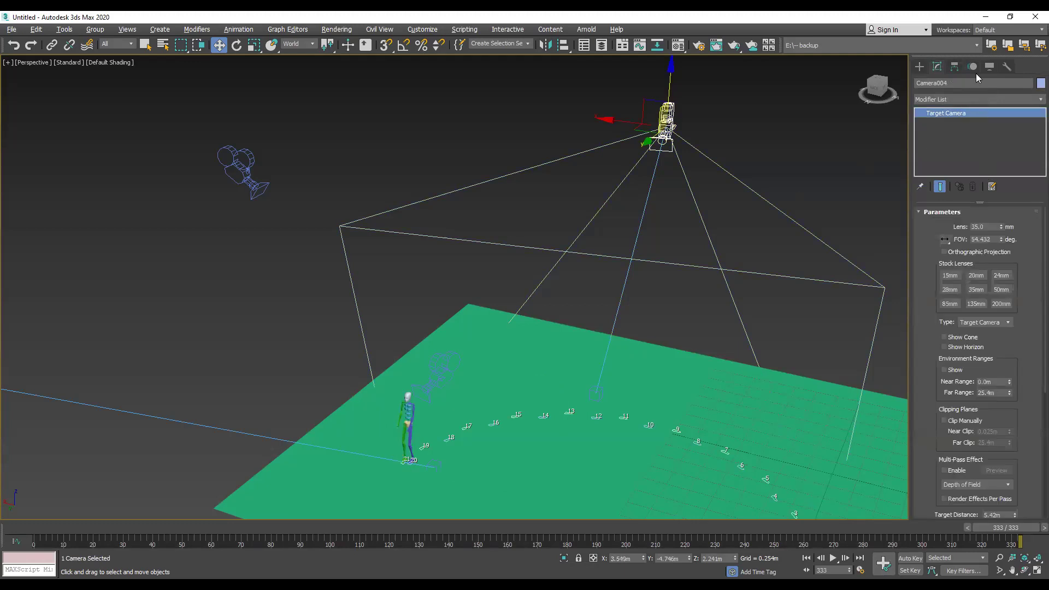
left_click(969, 67)
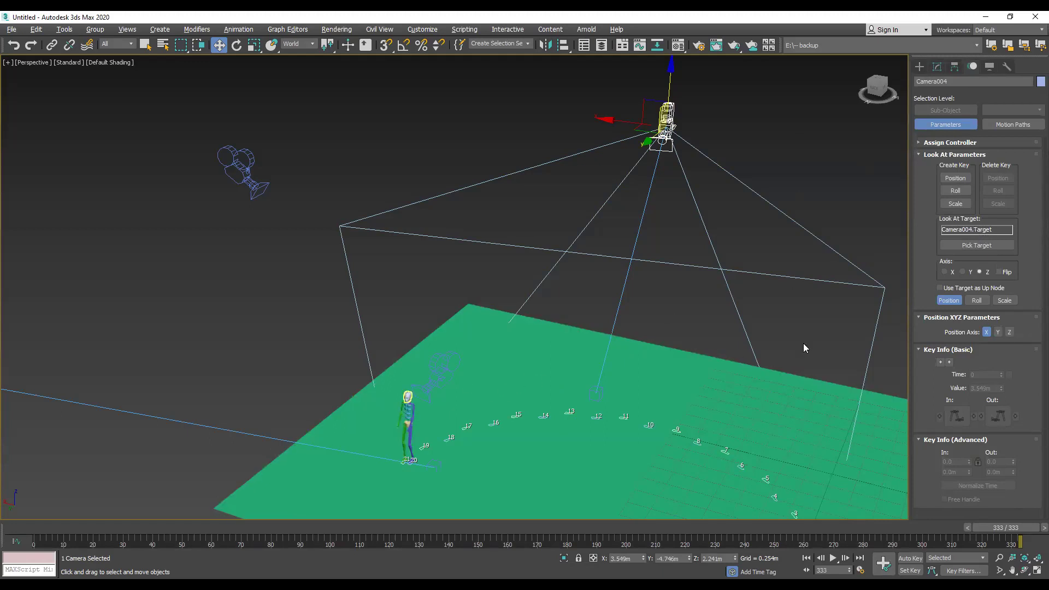
left_click(967, 246)
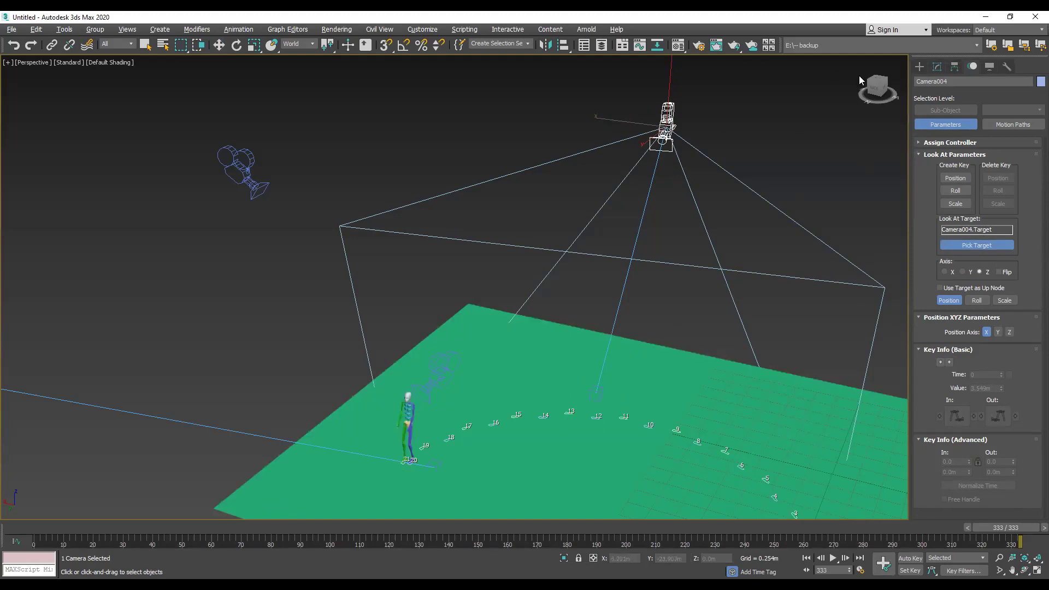
left_click_drag(859, 80, 538, 263)
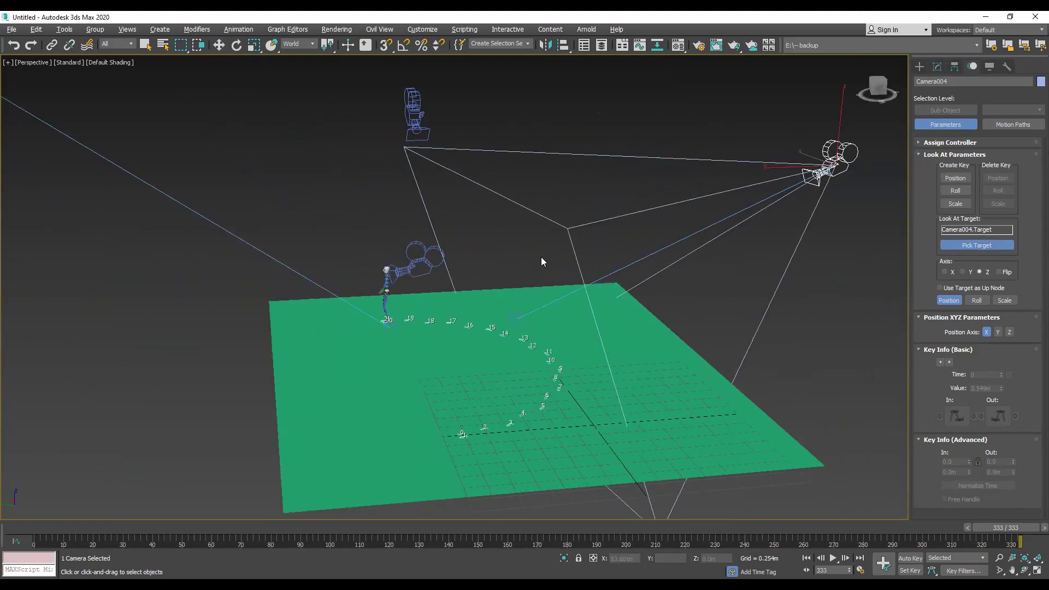
left_click(386, 269)
Scrub the animation back to frame 0 in the perspective view to review how Camera004 tracks the biped's head
left_click_drag(229, 529, 269, 533)
key("/")
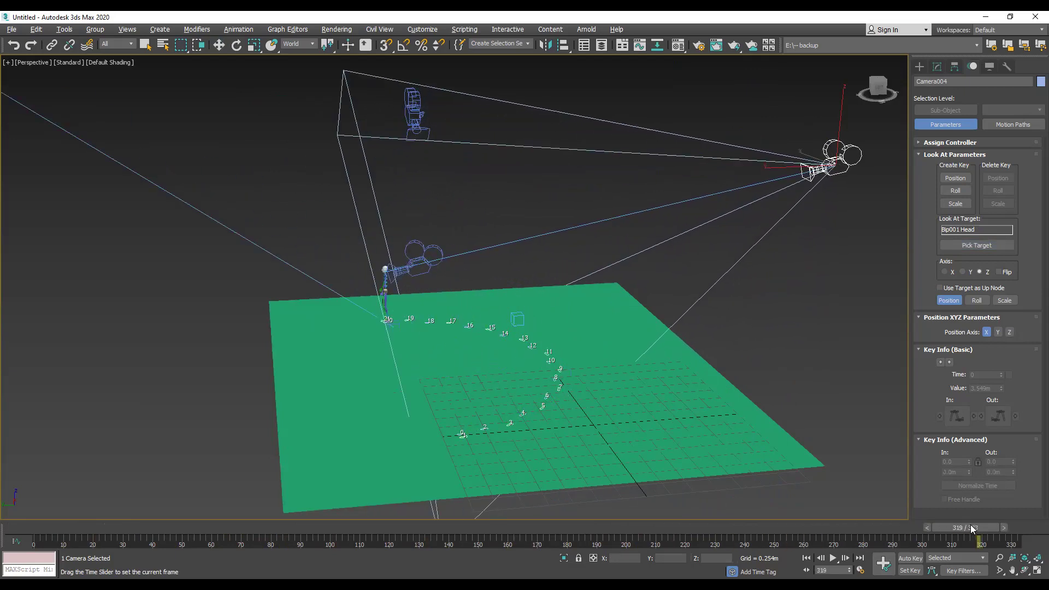
left_click_drag(816, 529, 51, 507)
key("Home")
key("w")
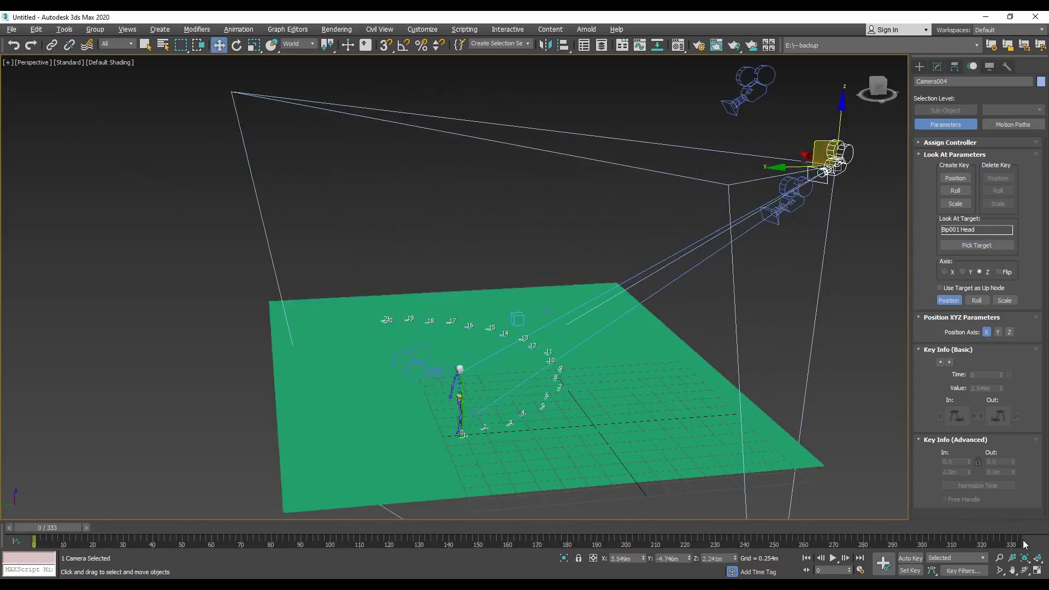
Restore the four viewports and scrub from frame 0 to 333 to review the walk through Camera004
key("alt+w")
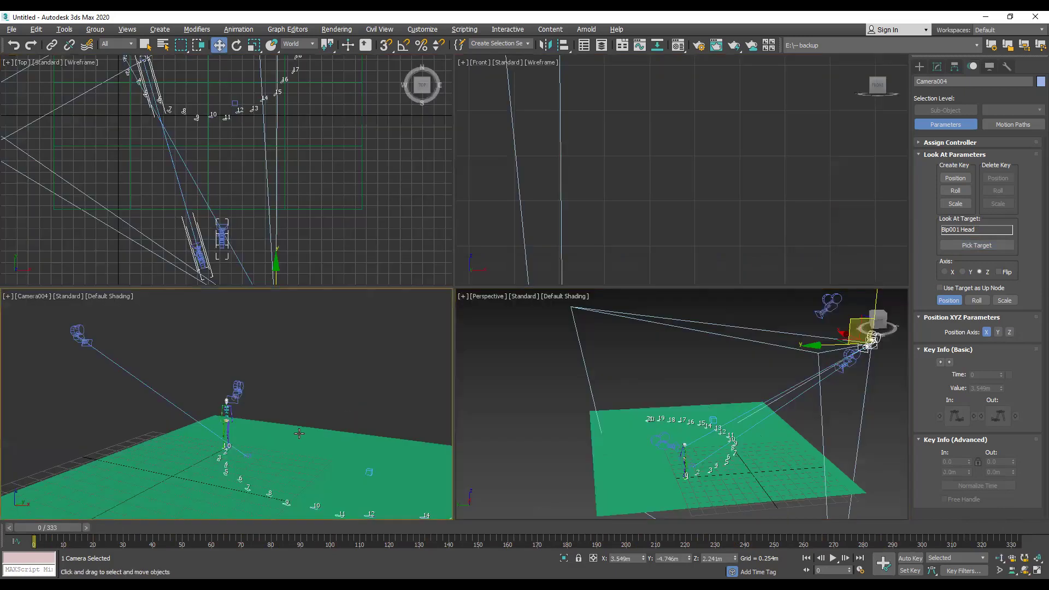
left_click_drag(47, 528, 262, 528)
key("/")
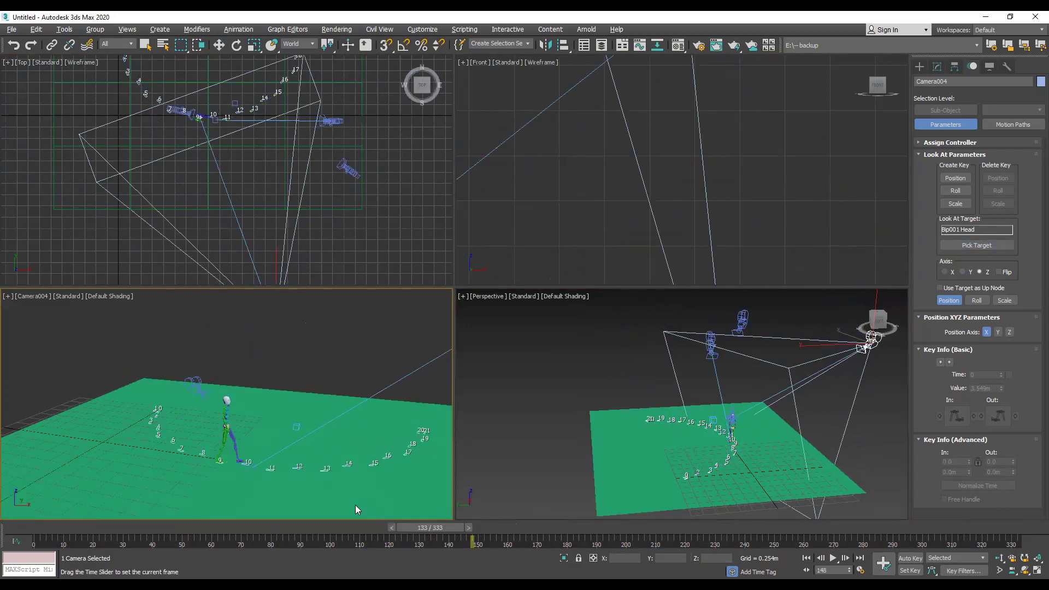
key("Home")
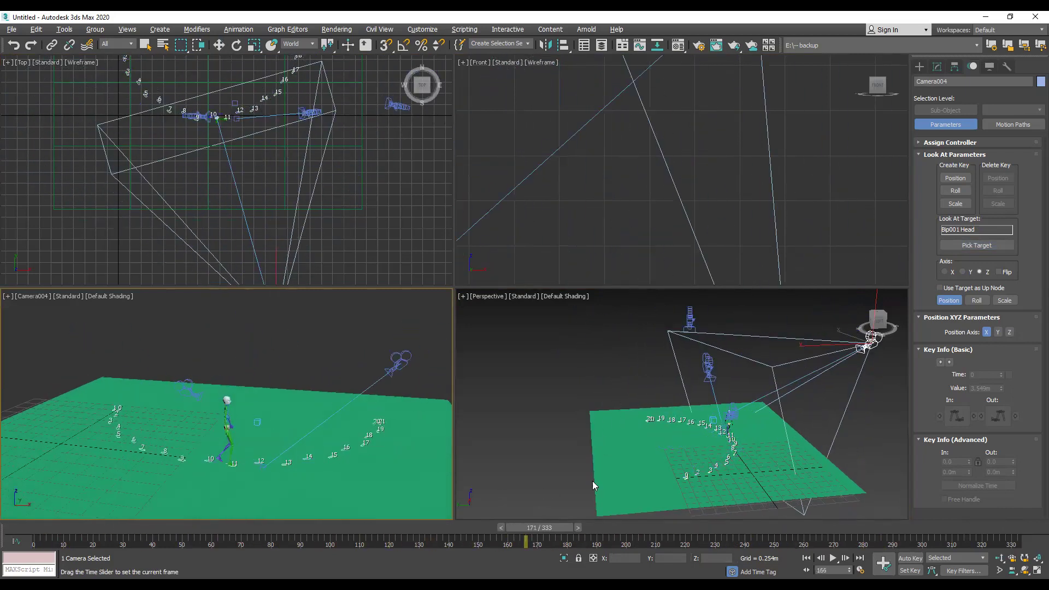
key("w")
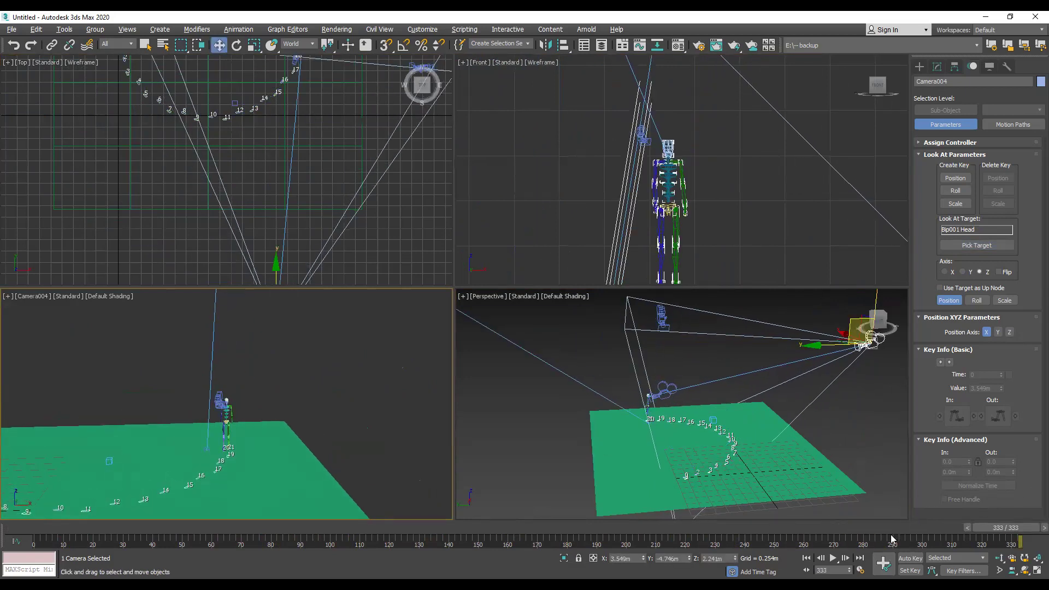
Enable automatic keying and move Camera004 to about X 2.95 m, Y -2.30 m at frame 90, closer to the walk
left_click(910, 557)
left_click_drag(1006, 527, 352, 495)
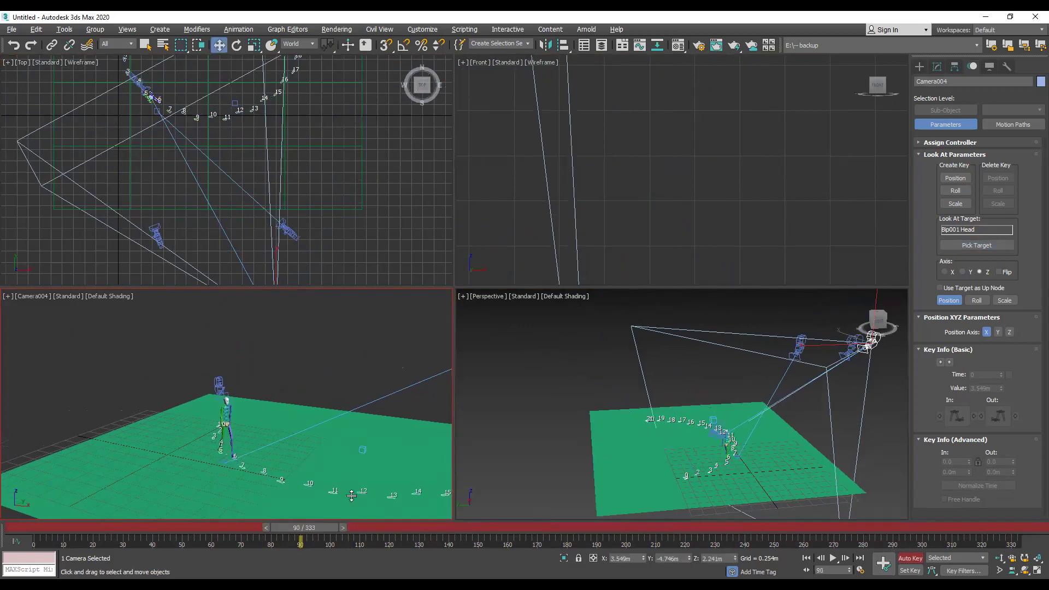
scroll(371, 200, "down", 5)
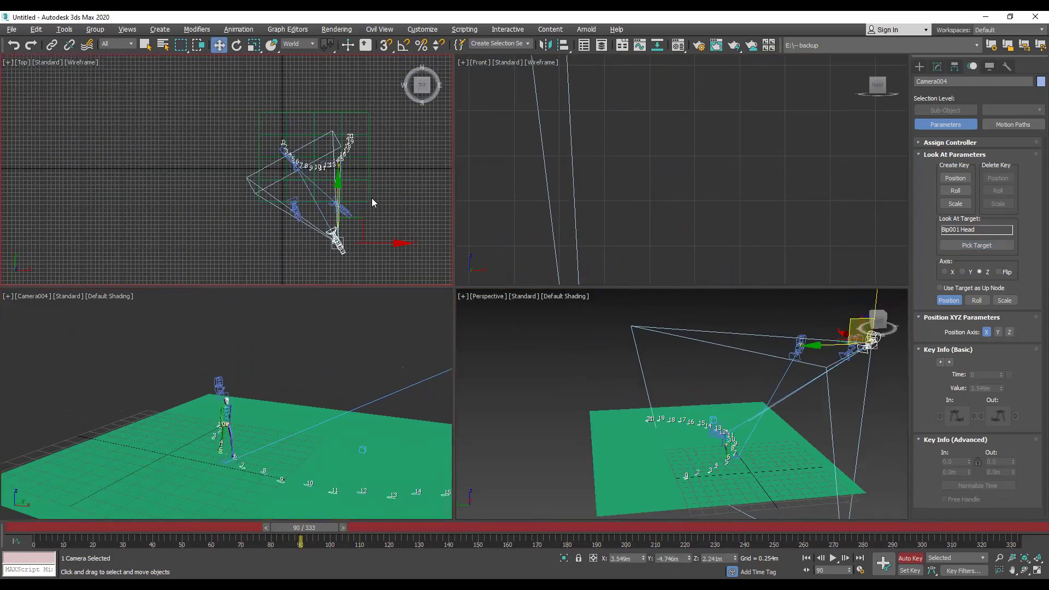
left_click_drag(376, 230, 355, 191)
Keyframe Camera004 at frame 151 by moving it in the top view to about X 4.22 m, Y 0.23 m
left_click_drag(303, 527, 481, 508)
scroll(347, 183, "up", 5)
scroll(347, 185, "up", 3)
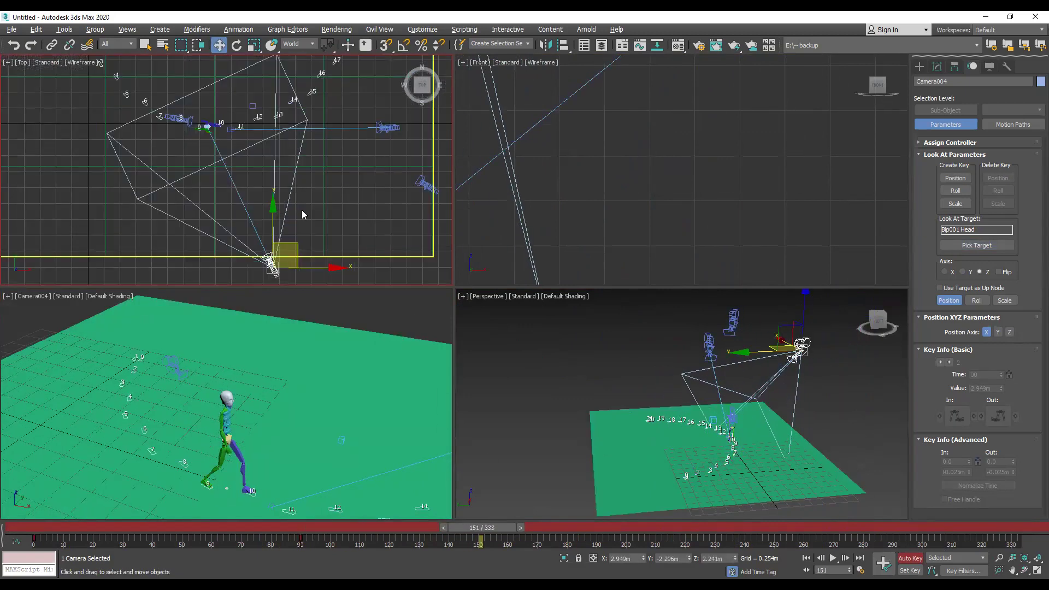
left_click_drag(297, 247, 376, 86)
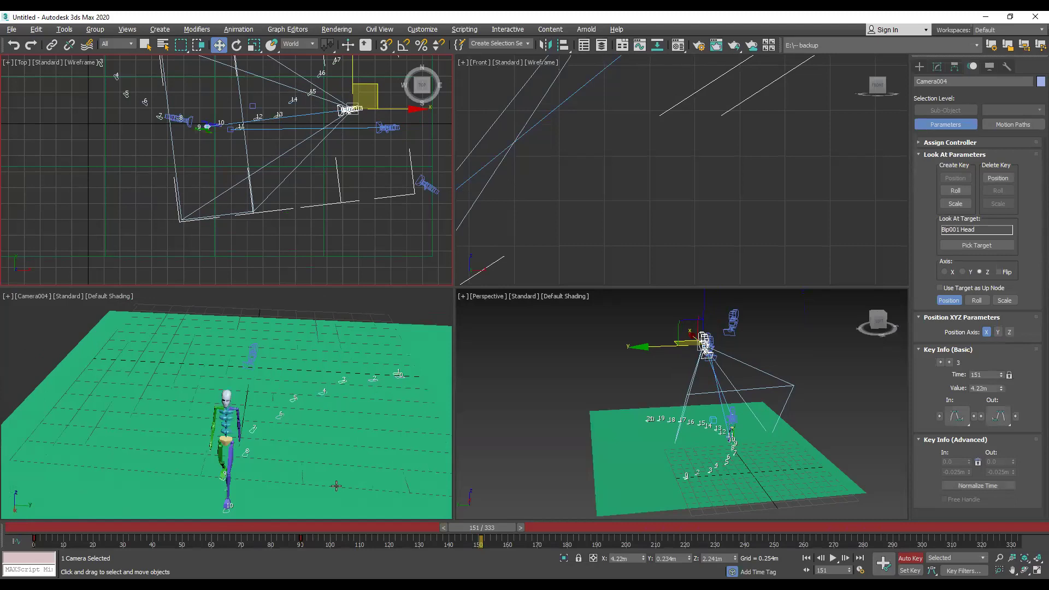
Return to frame 0, deselect the camera, maximize the perspective view and turn off automatic keying
left_click_drag(481, 527, 10, 487)
key("w")
left_click(569, 380)
left_click(1035, 571)
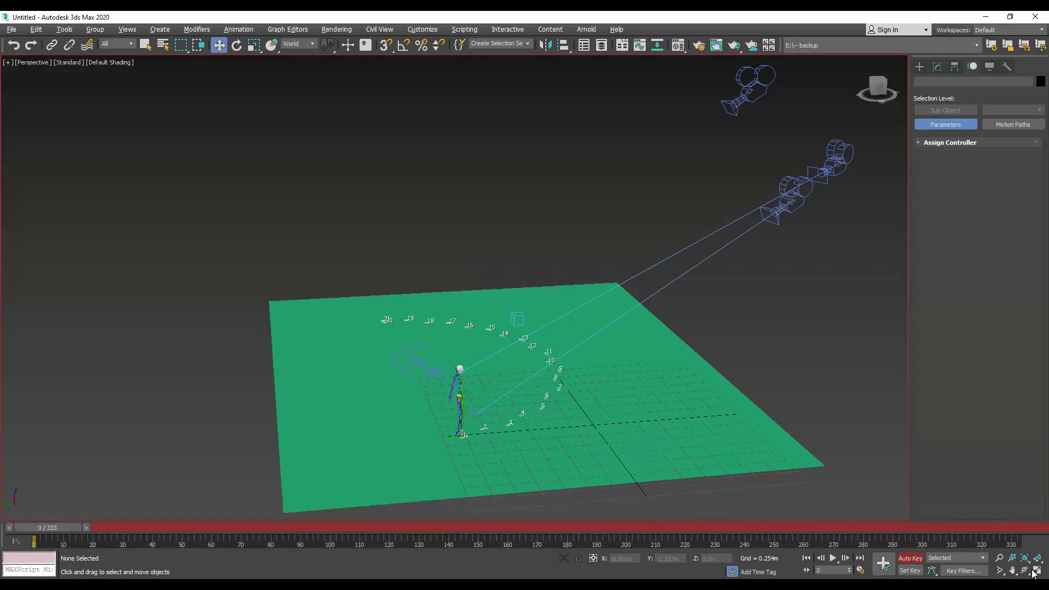
left_click(921, 556)
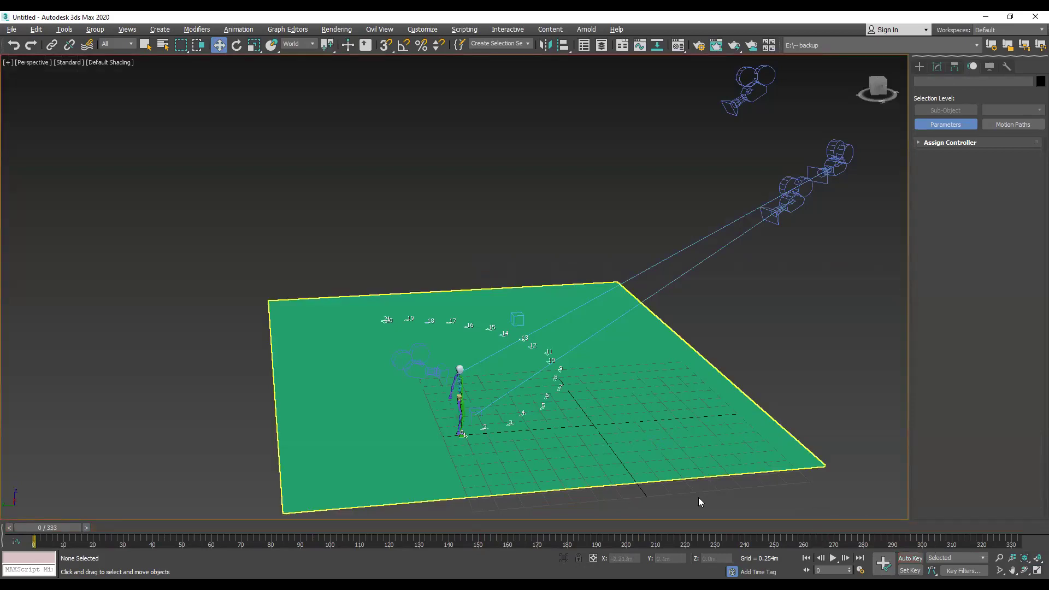
Scrub the walk through to frame 333 and back to 0 in perspective to examine how all the cameras move
scroll(524, 355, "up", 2)
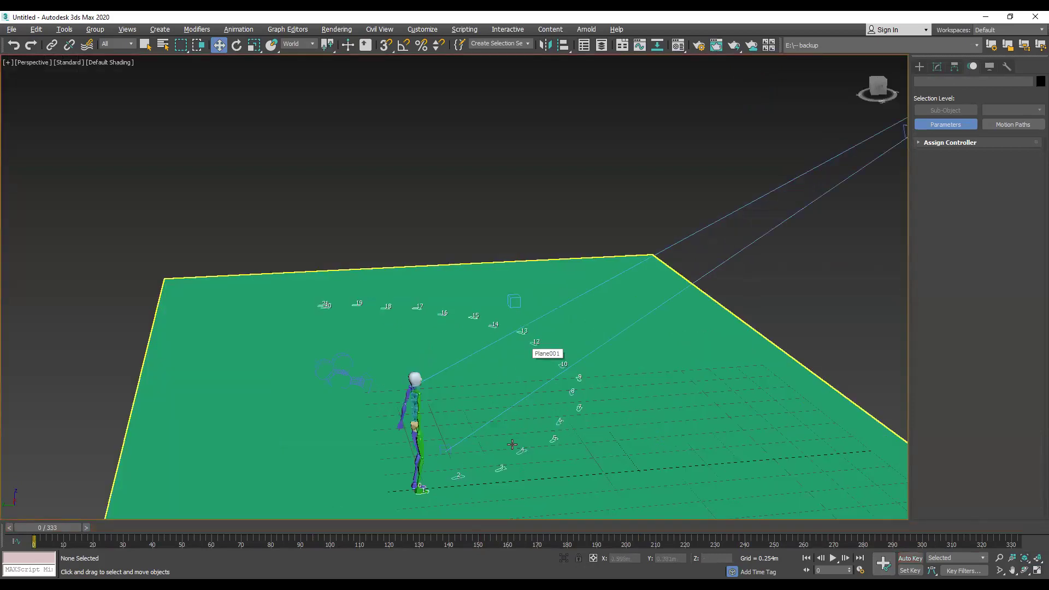
left_click_drag(14, 527, 255, 529)
key("/")
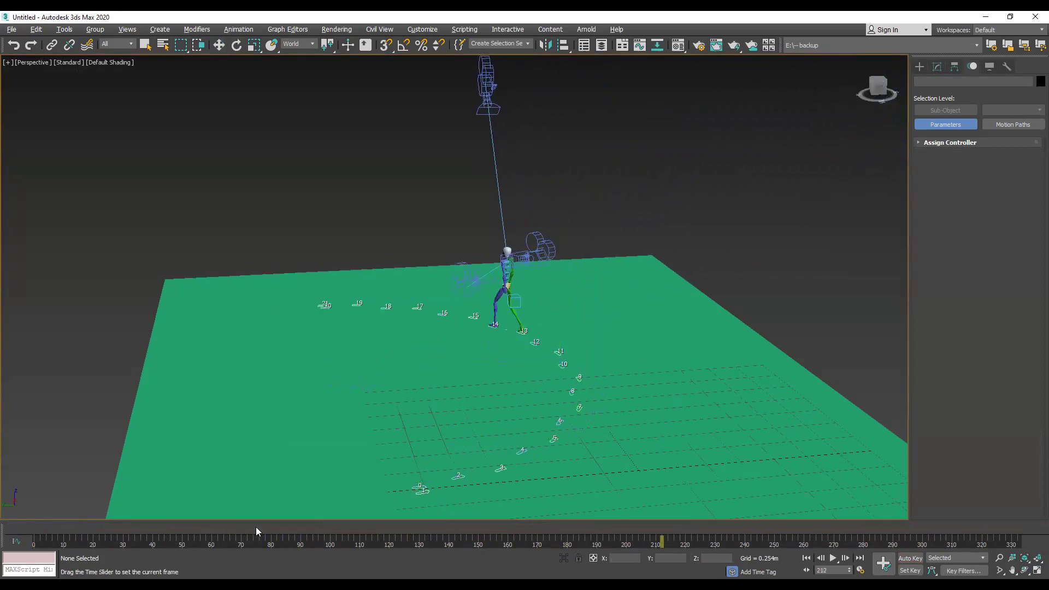
left_click_drag(867, 537, 34, 528)
key("w")
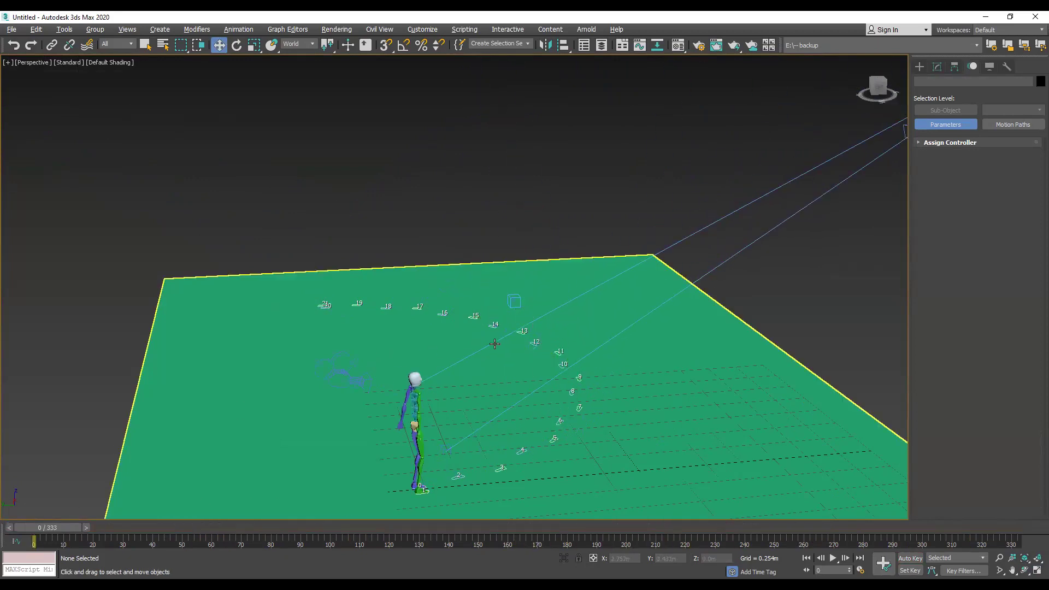
scroll(494, 343, "down", 5)
left_click_drag(795, 145, 152, 470)
left_click(162, 432)
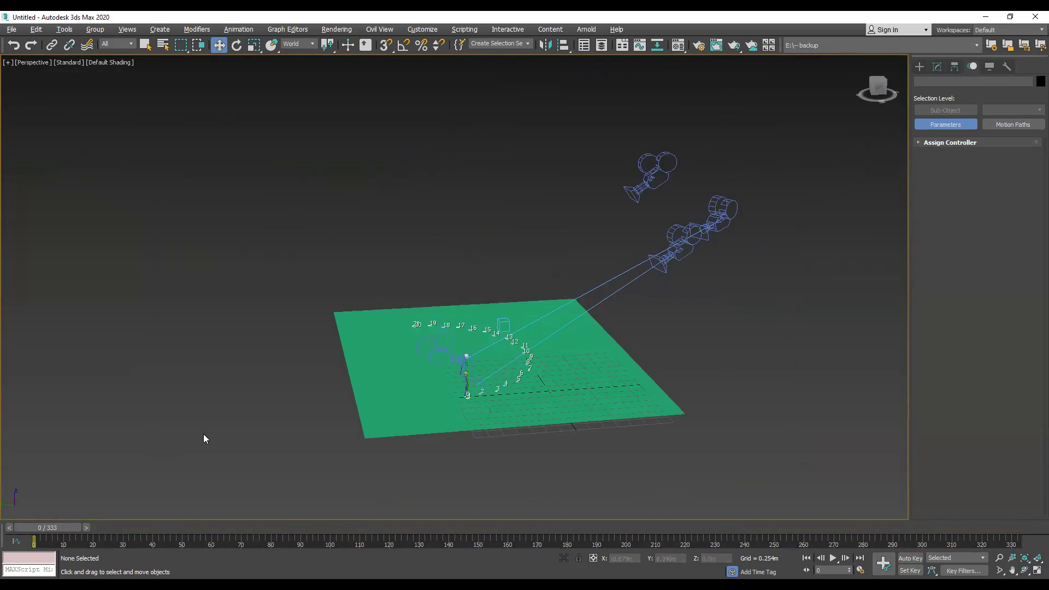
key("slash")
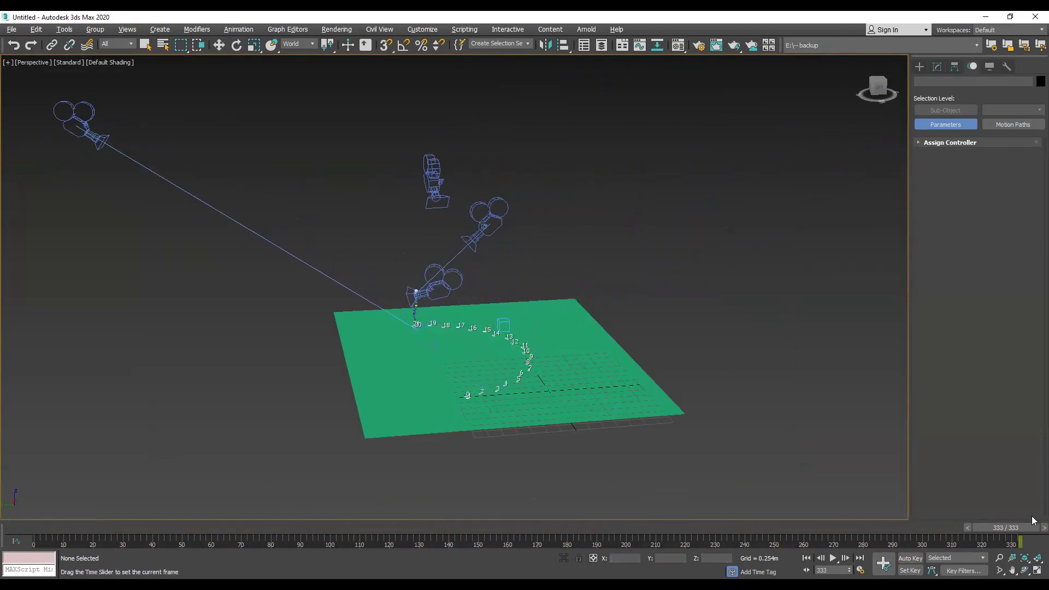
left_click_drag(857, 527, 3, 506)
key("w")
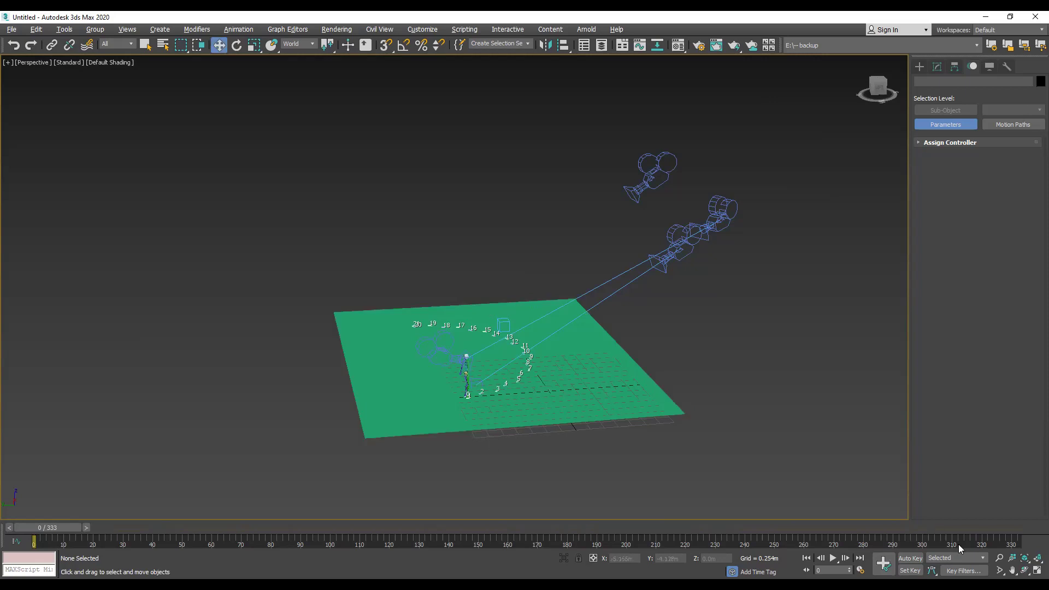
Show Camera001's view in the maximized top viewport and scrub from frame 0 to 155 to review the walk
key("alt+w")
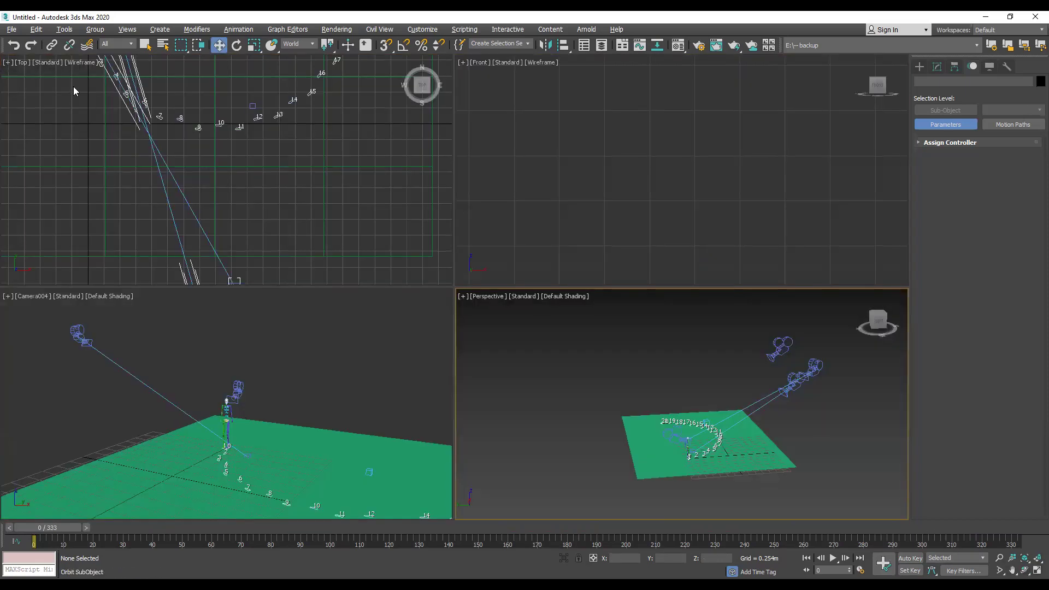
key("alt+w")
left_click(29, 63)
mouse_move(55, 73)
left_click(208, 69)
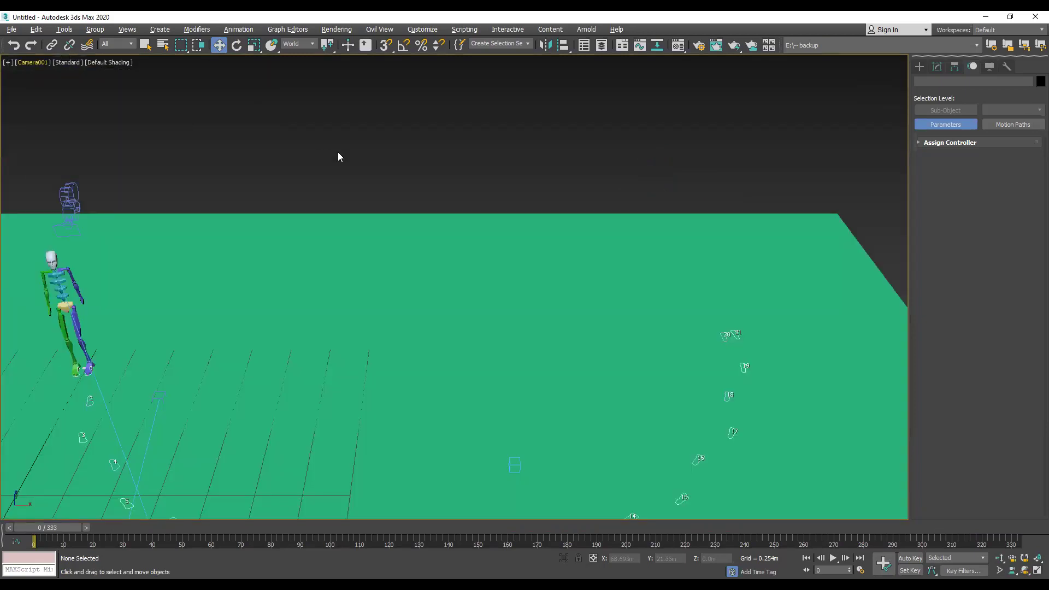
left_click_drag(75, 526, 493, 528)
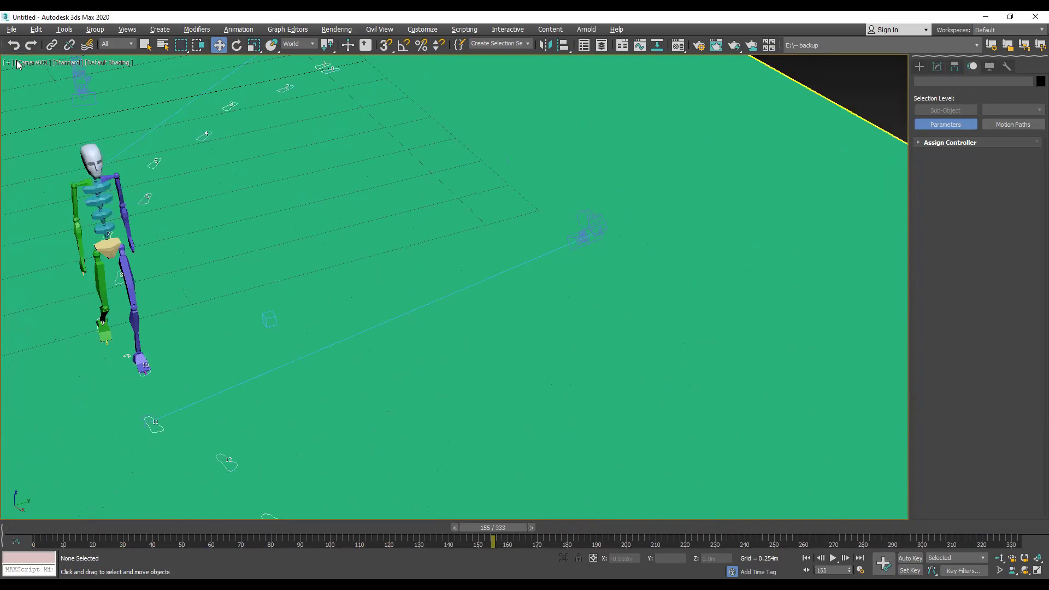
Switch the viewport to Camera002 and scrub the walk to frame 333 to review the head-following shot
left_click(32, 62)
mouse_move(79, 73)
left_click(222, 86)
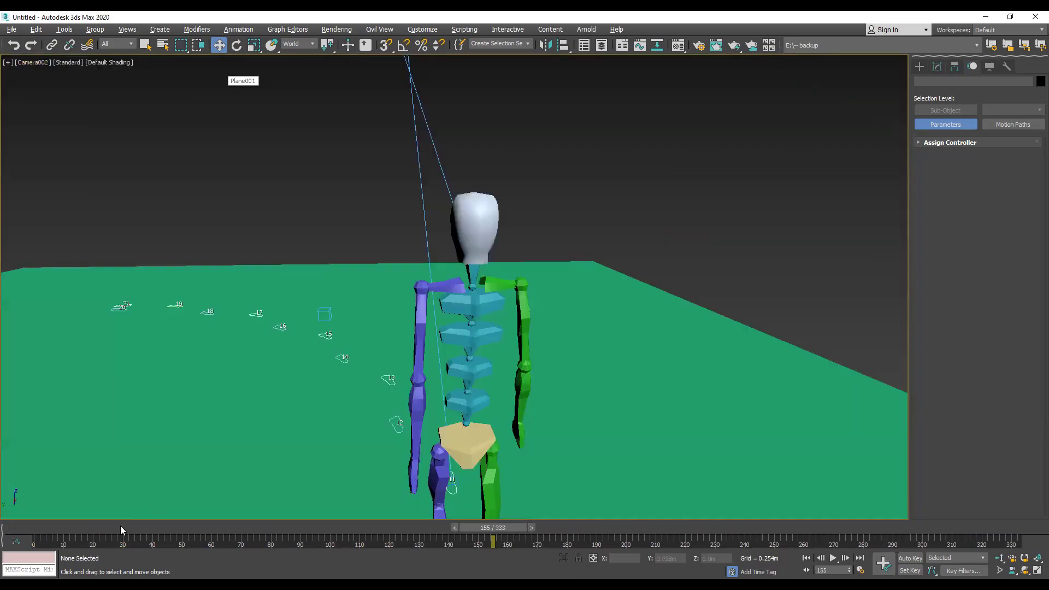
key("/")
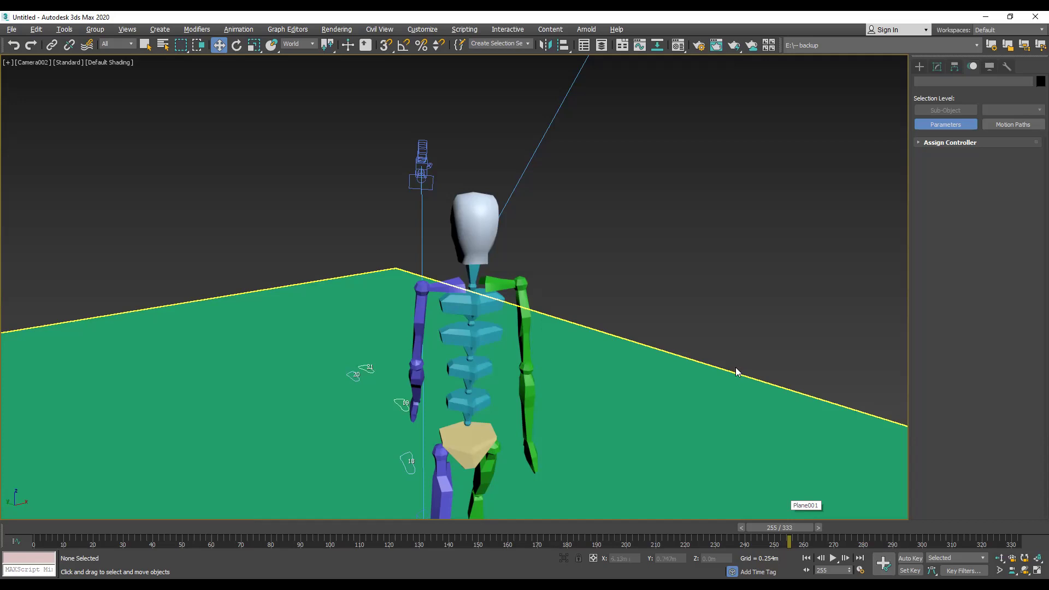
left_click_drag(770, 527, 1007, 518)
key("w")
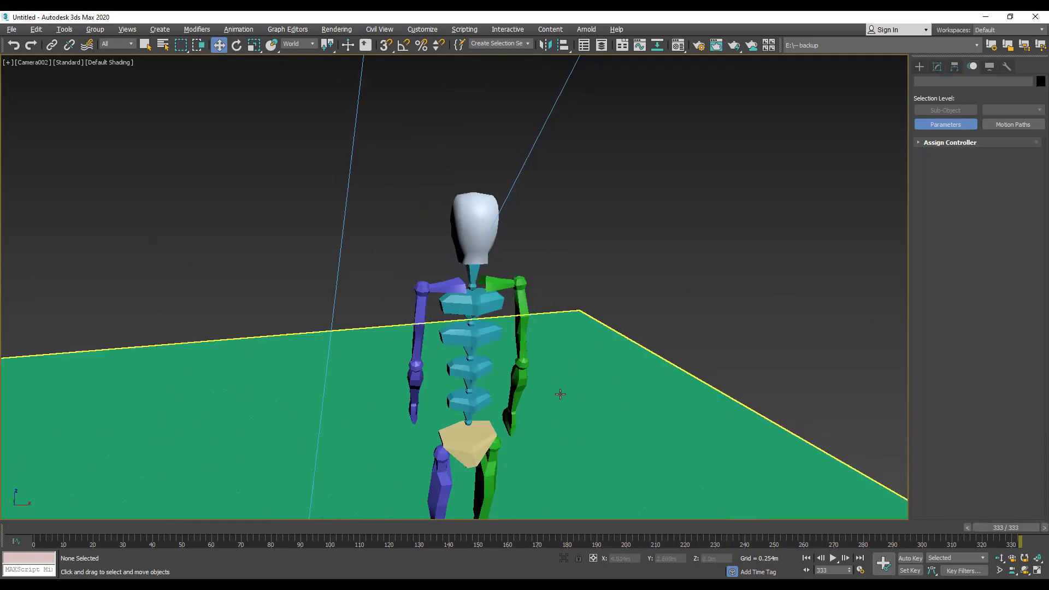
Switch the viewport back to Camera001 and scrub through the walk to frame 333 to compare its shot
left_click(44, 62)
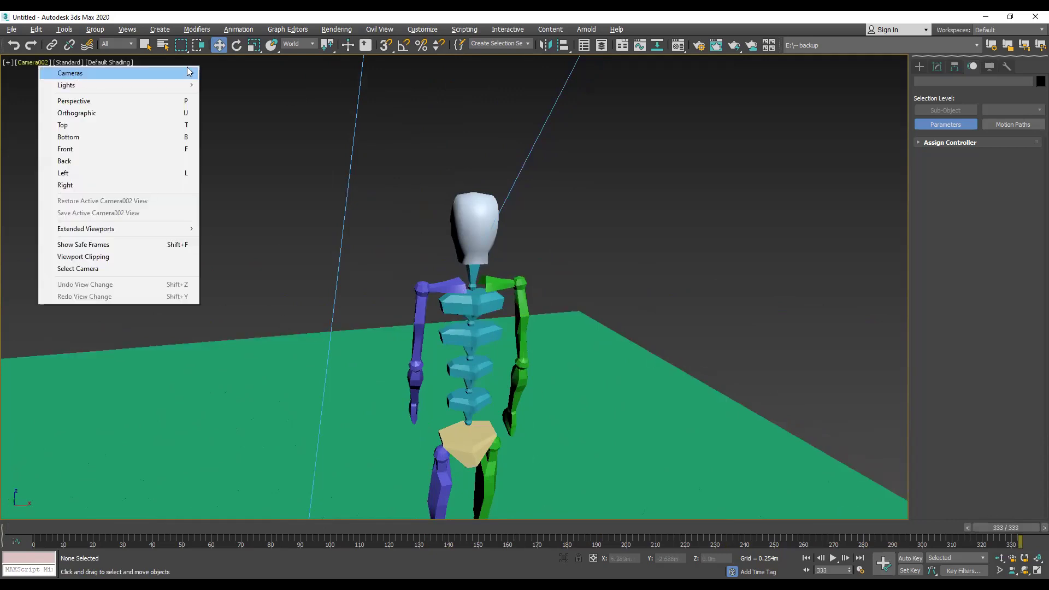
mouse_move(78, 76)
left_click(229, 73)
key("slash")
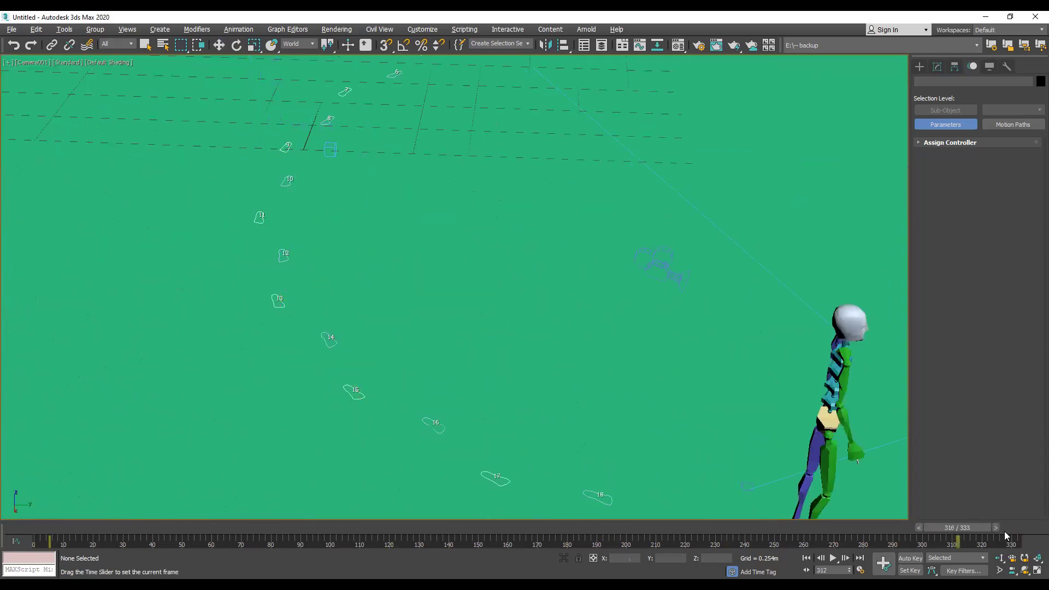
key("w")
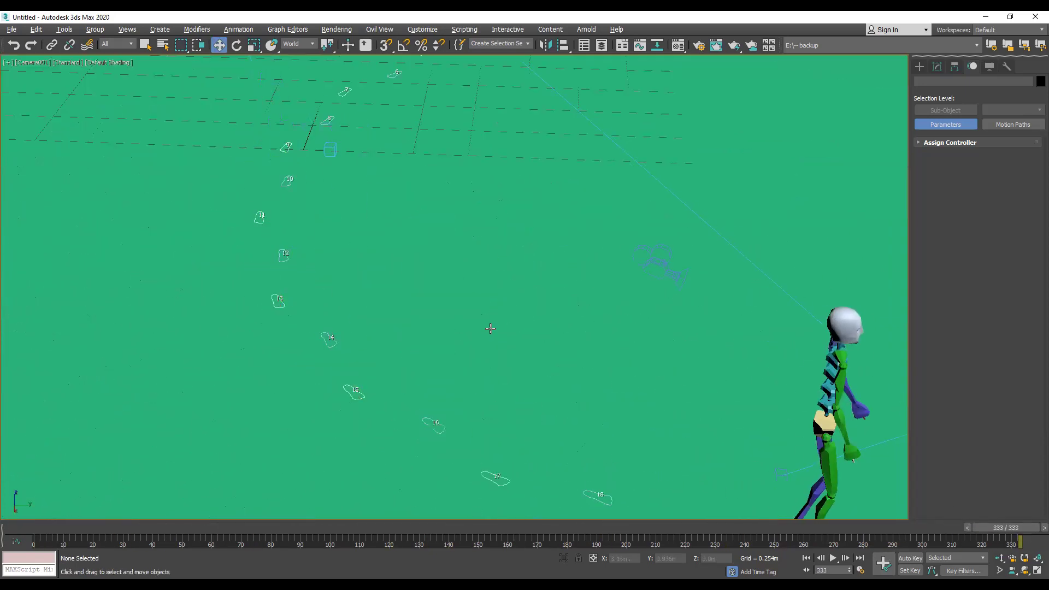
Return the viewport to Camera002 and scrub the animation back to frame 0
left_click(30, 65)
mouse_move(71, 73)
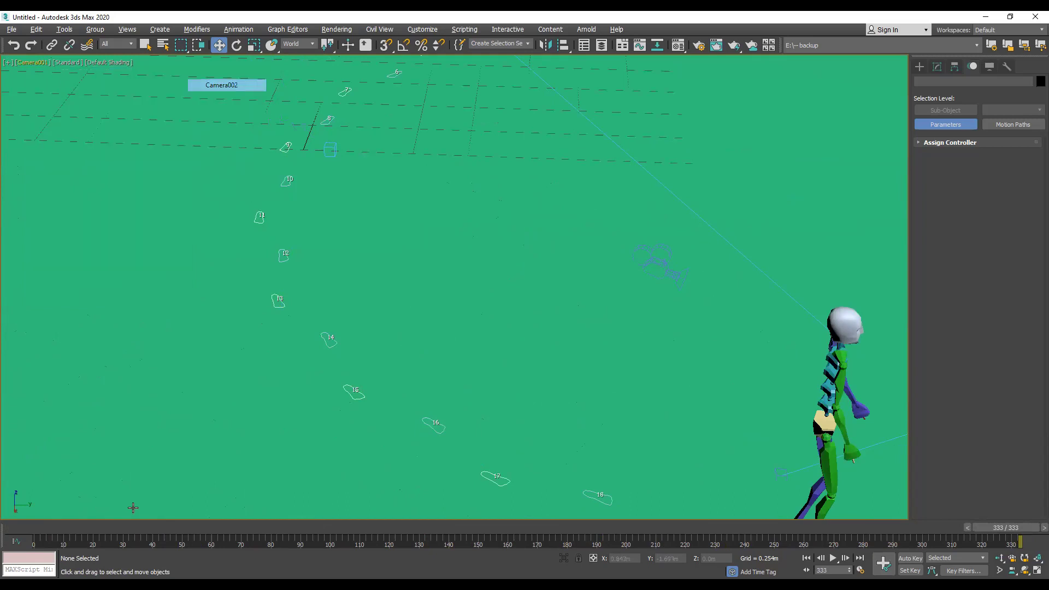
left_click(229, 85)
left_click_drag(1005, 527, 2, 503)
key("w")
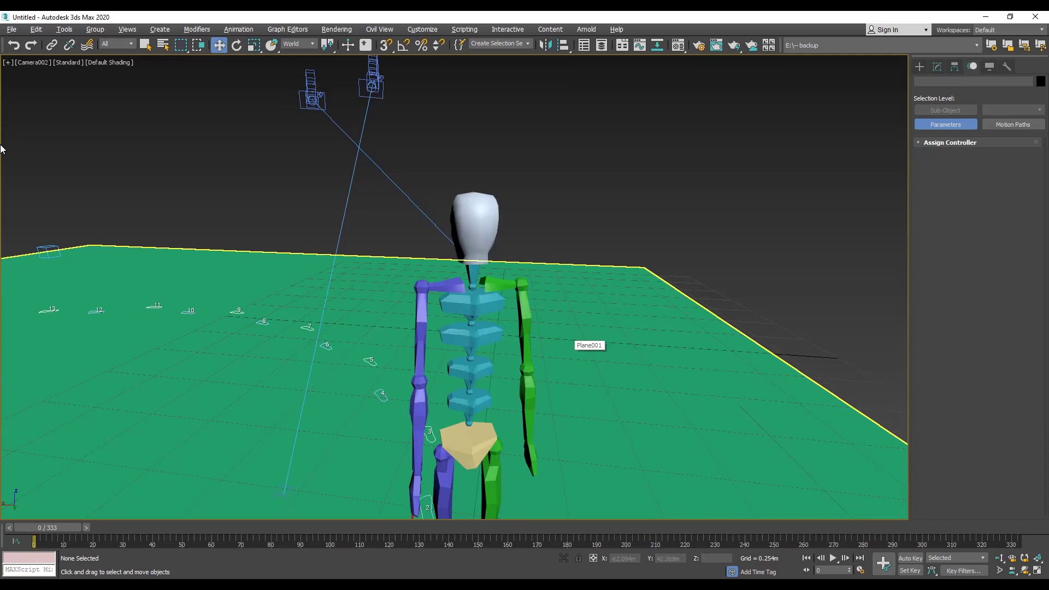
Scrub the walk from frame 0 to 333 through Camera002 to check the shot for rendering
left_click(28, 63)
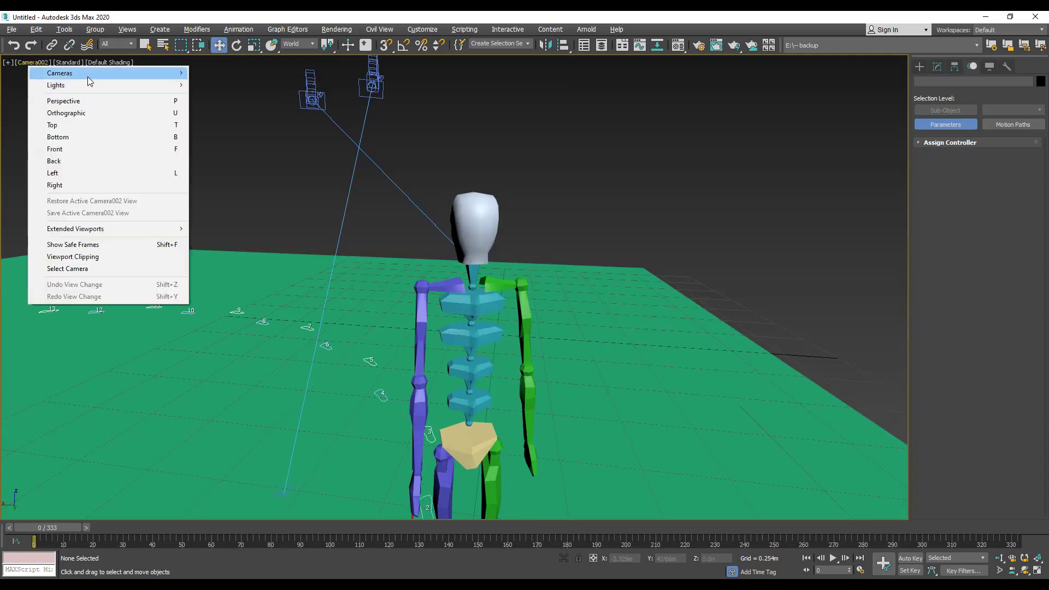
left_click(458, 131)
key("/")
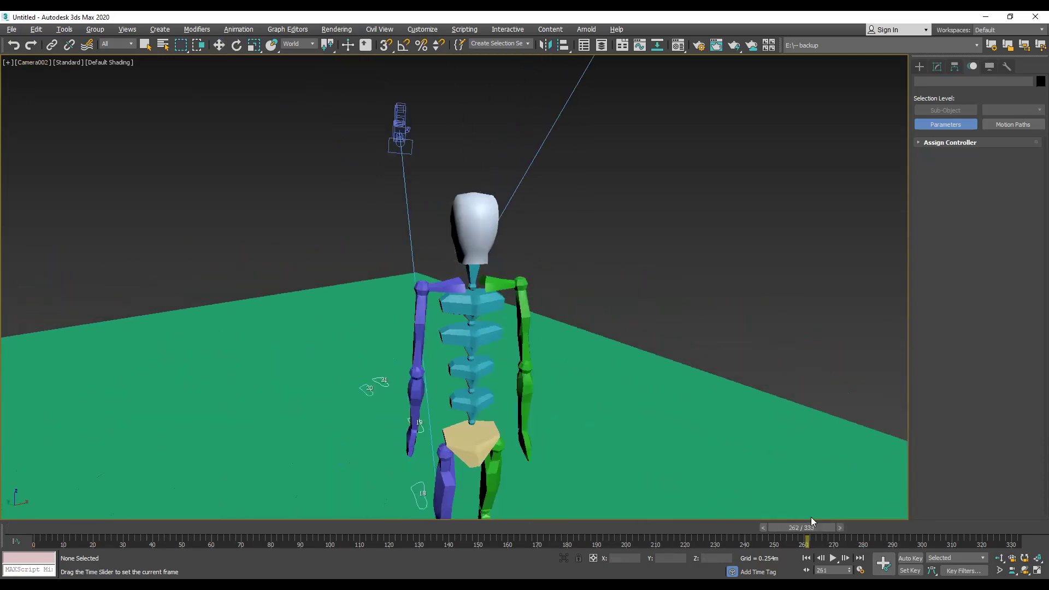
left_click_drag(810, 525, 1008, 524)
key("w")
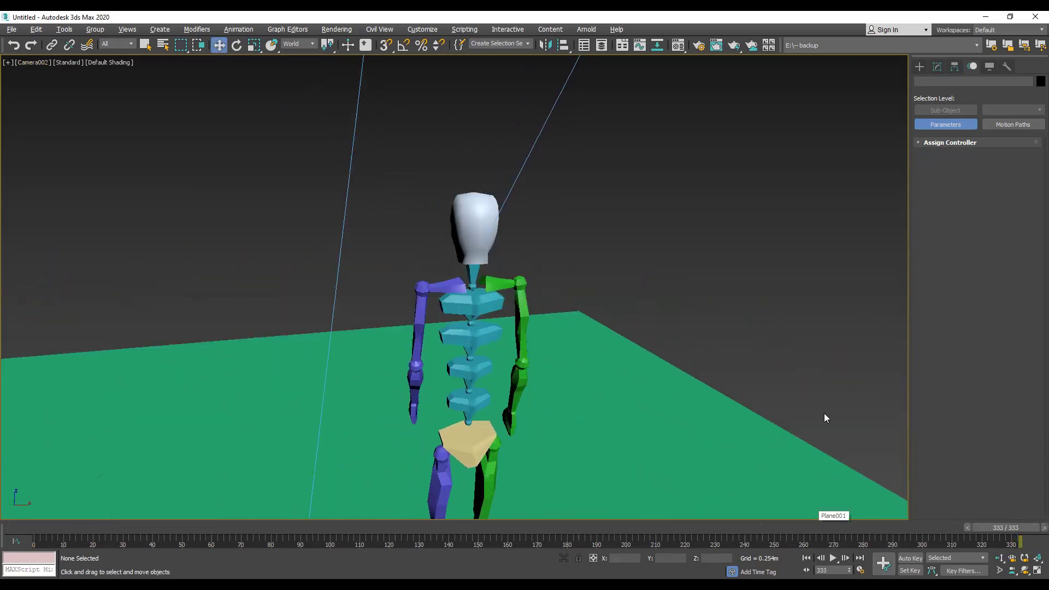
Open the render settings and scrub Camera002's animation from the start to frame 100
left_click(698, 46)
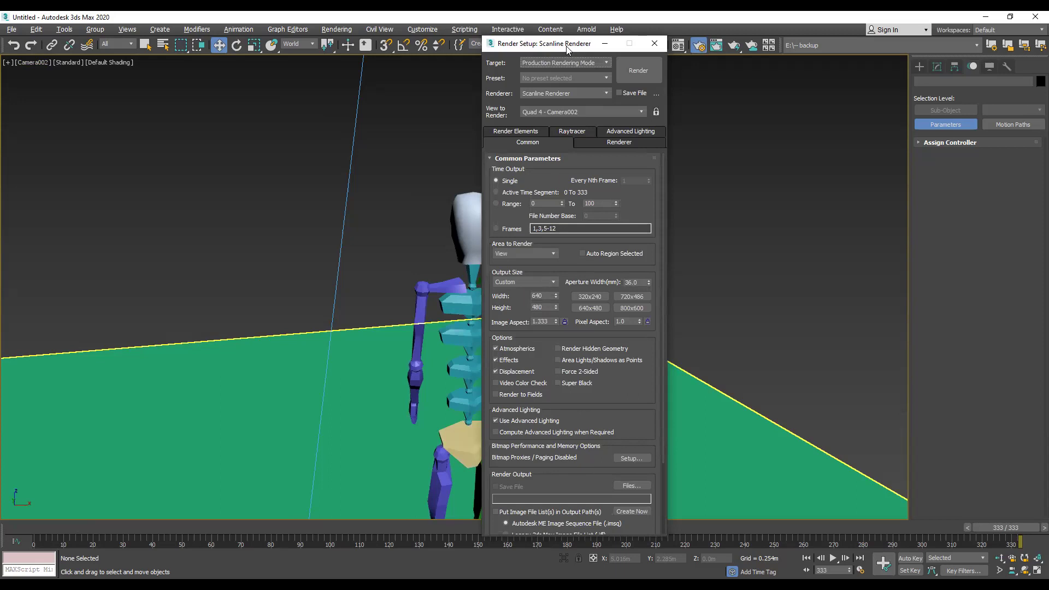
left_click_drag(567, 49, 550, 26)
left_click(4, 528)
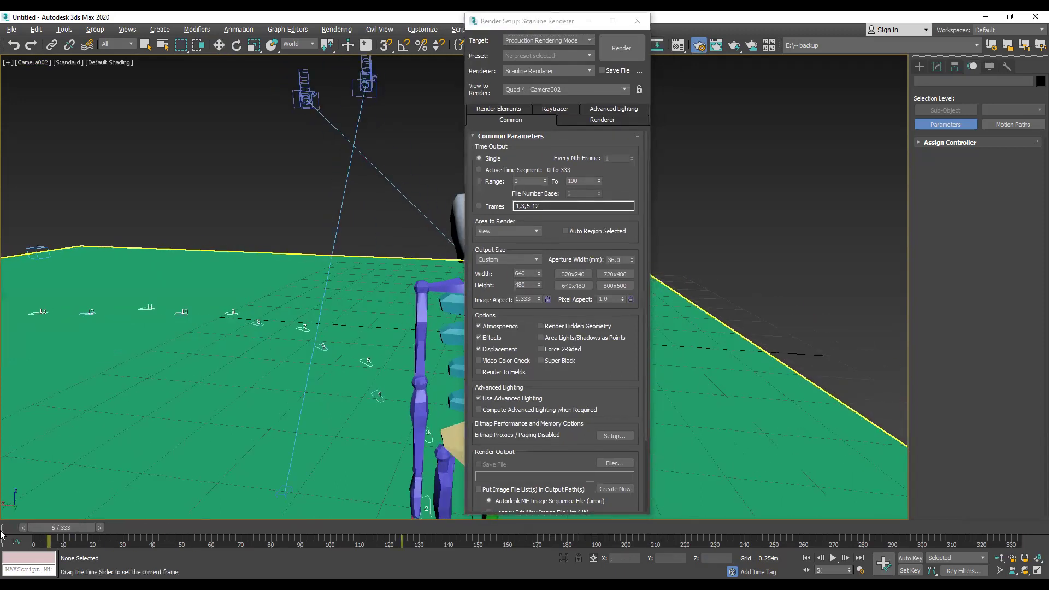
left_click_drag(24, 534, 804, 545)
key("comma")
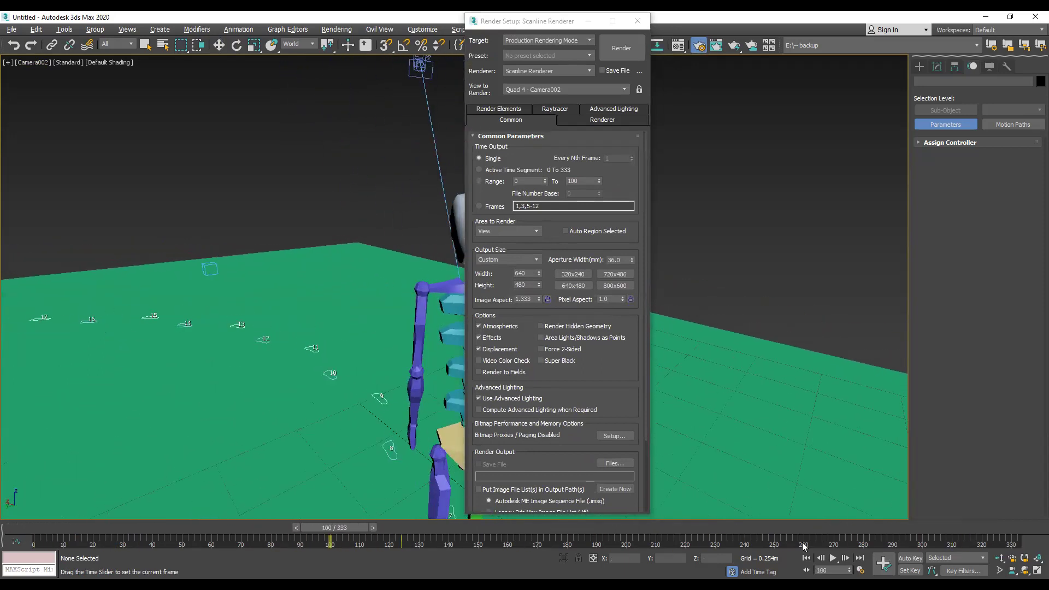
key("comma")
key("comma")
key("w")
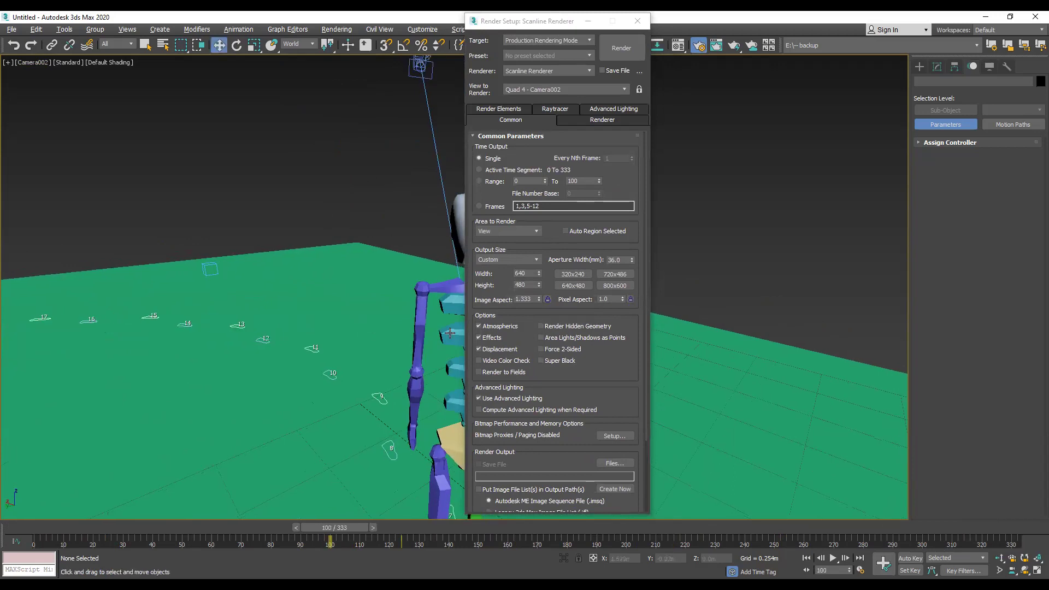
Set the render time output to the range from frame 0 to 100
left_click(522, 180)
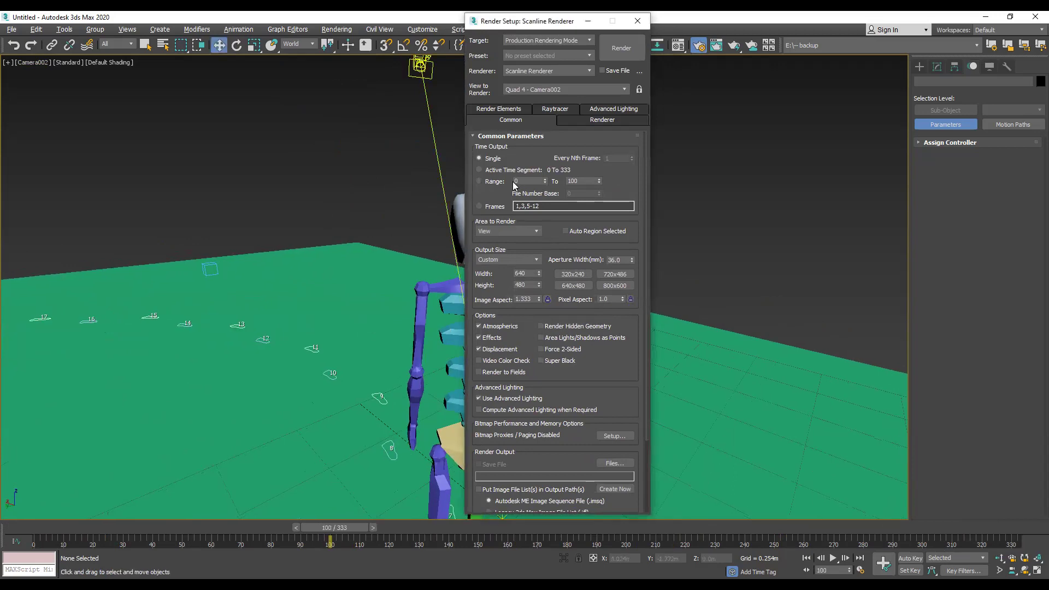
left_click(480, 181)
double_click(581, 181)
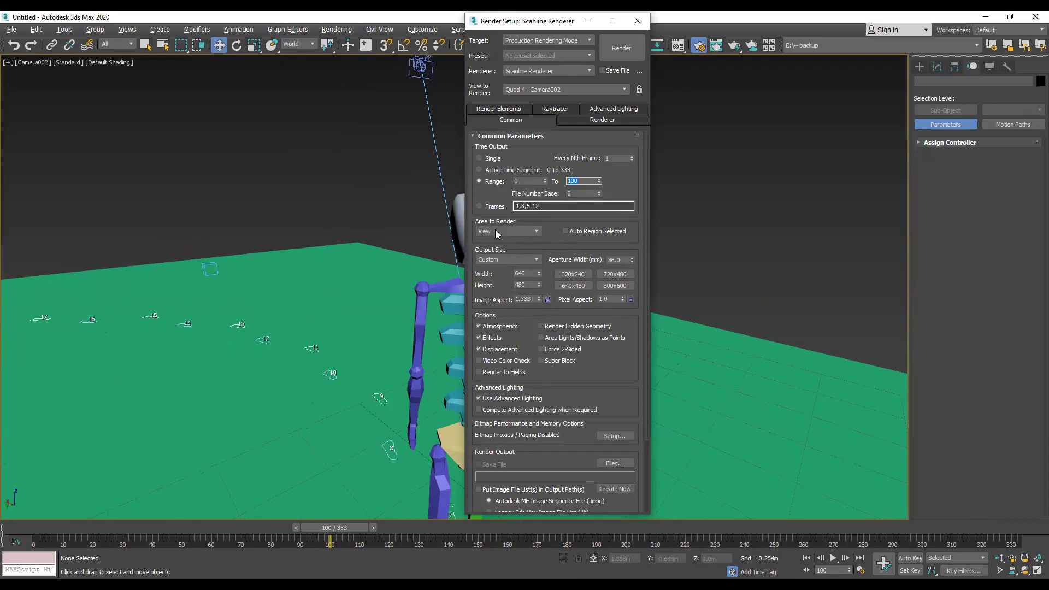
Set the render time output to the active time segment, frames 0 to 333, and return the animation to frame 0
left_click(495, 172)
key("period")
key("period")
key("period")
key("period")
key("period")
key("period")
left_click_drag(348, 528, 10, 554)
key("w")
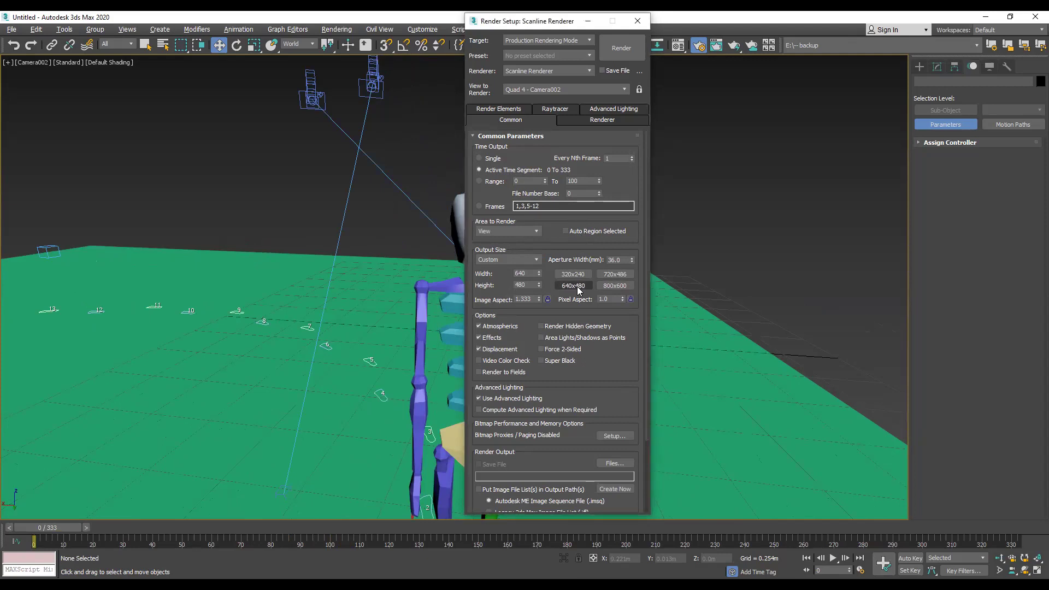
Set the render output size to the HDTV (video) preset
left_click(506, 260)
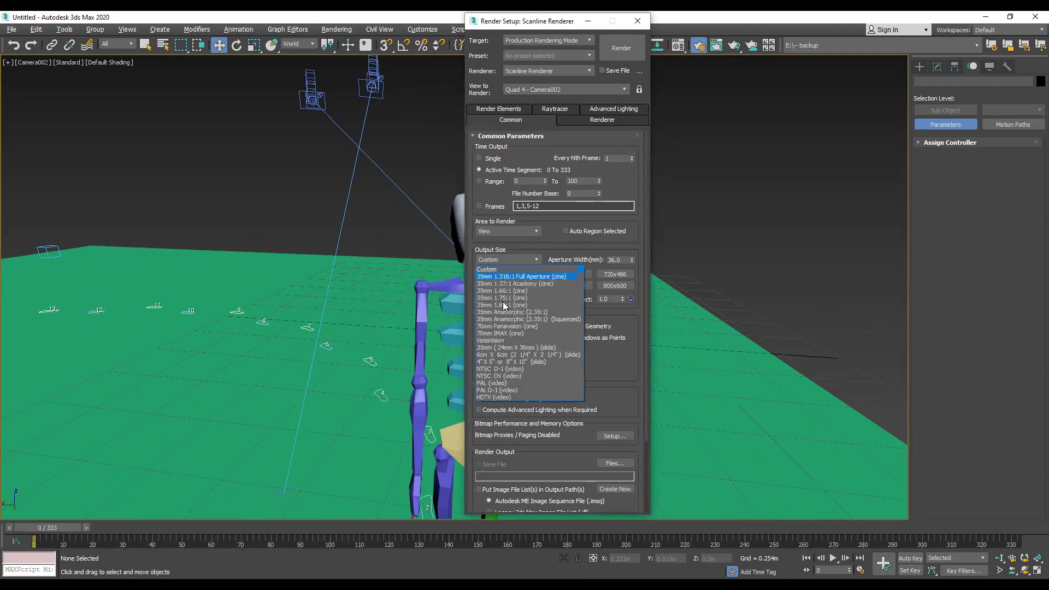
left_click(504, 398)
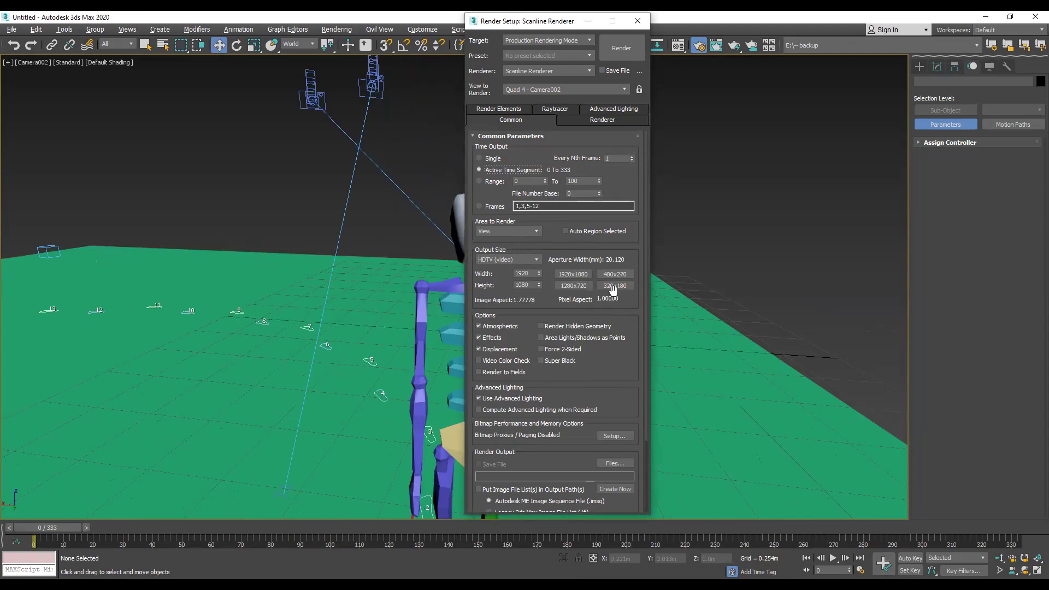
Switch the render output size to Custom at 640x480
left_click(571, 275)
left_click(532, 261)
left_click(519, 273)
left_click(578, 287)
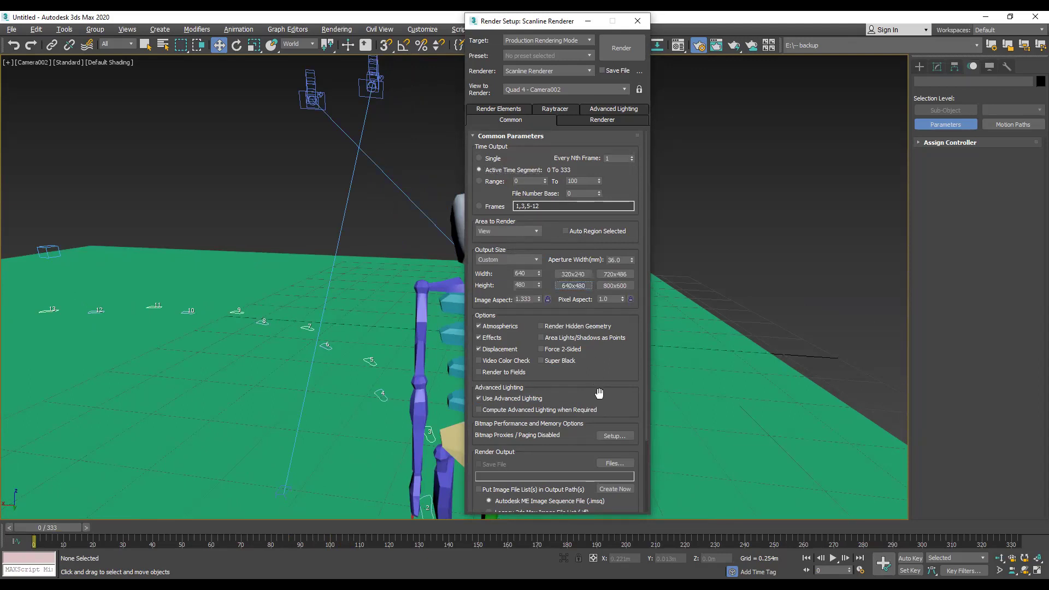
Set the render output file to the desktop as output, in AVI format
left_click_drag(599, 393, 604, 298)
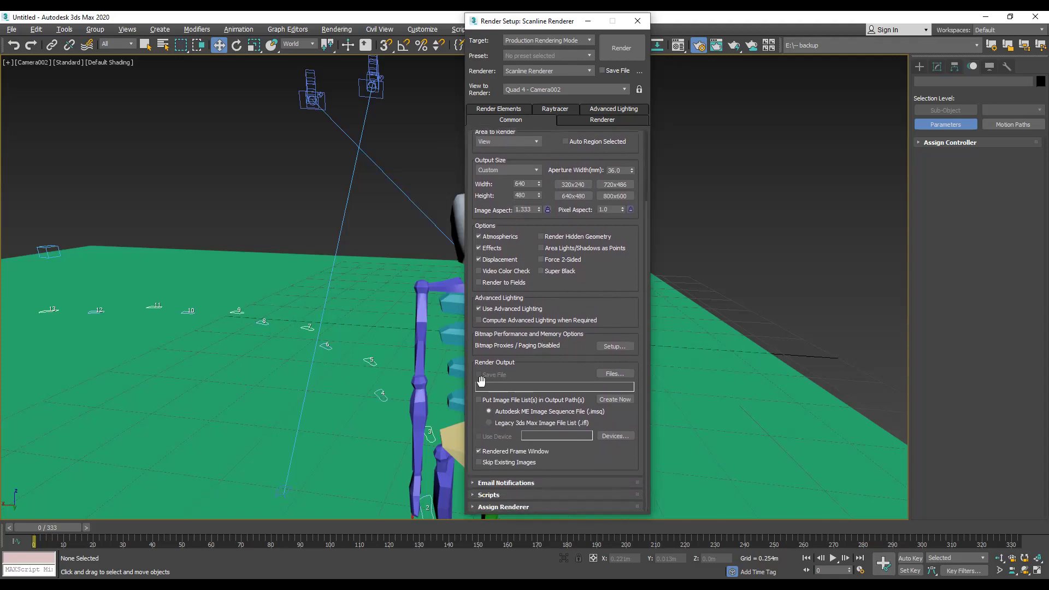
left_click(613, 375)
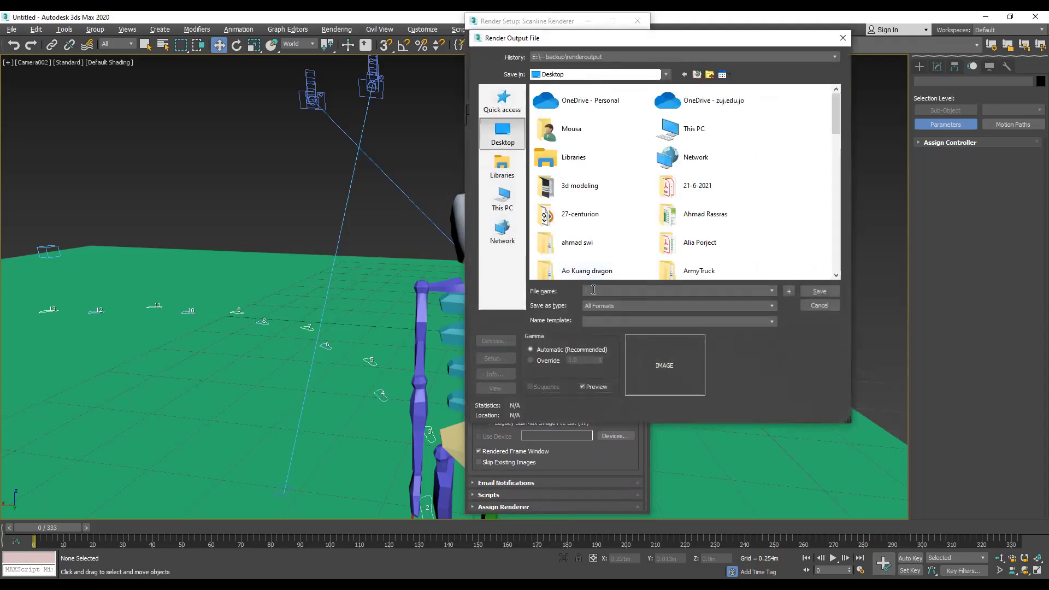
type("m")
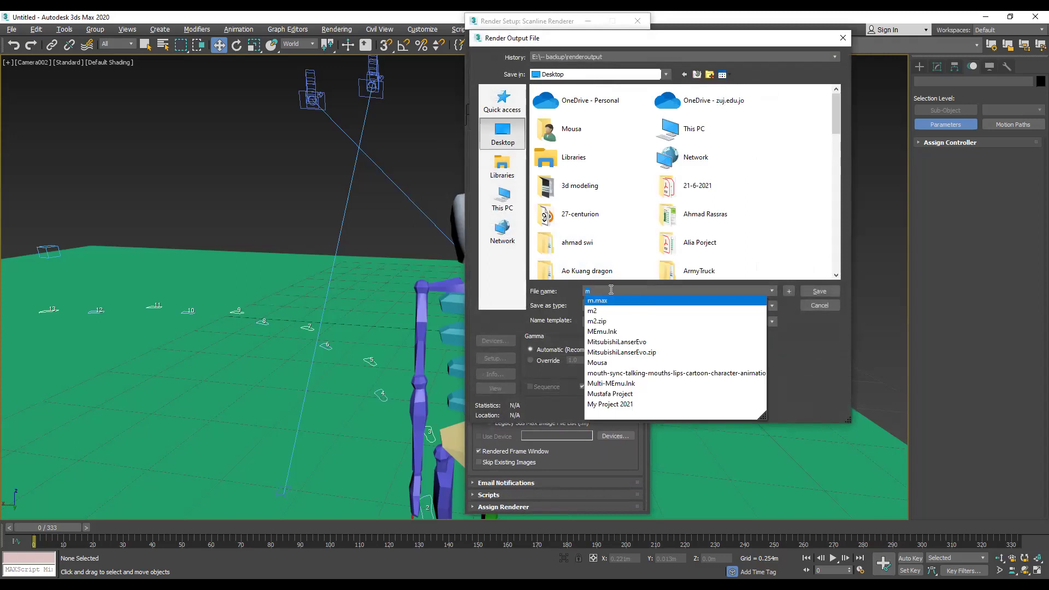
type("o")
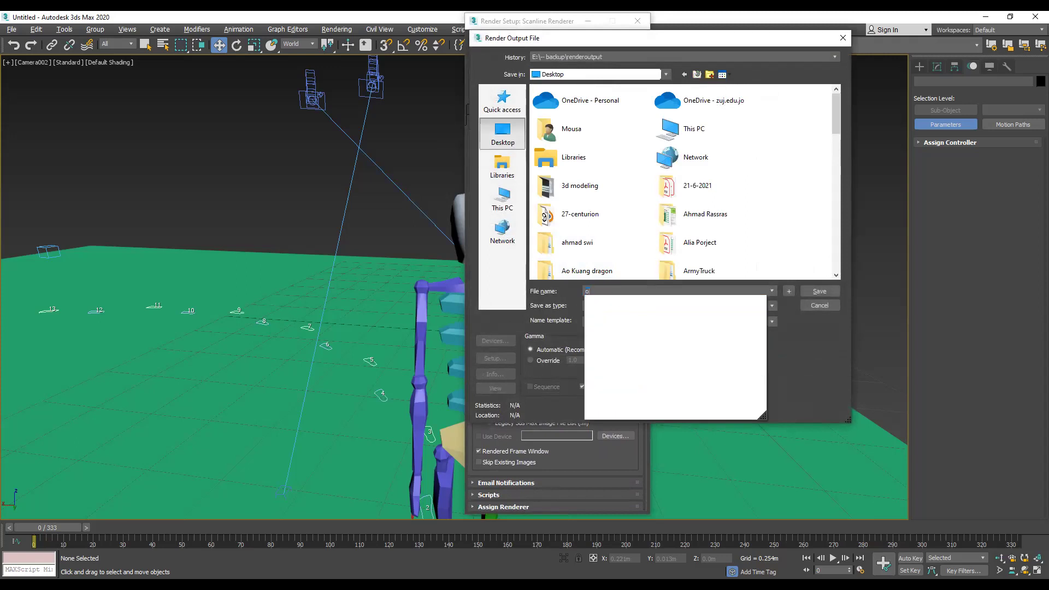
type("utput")
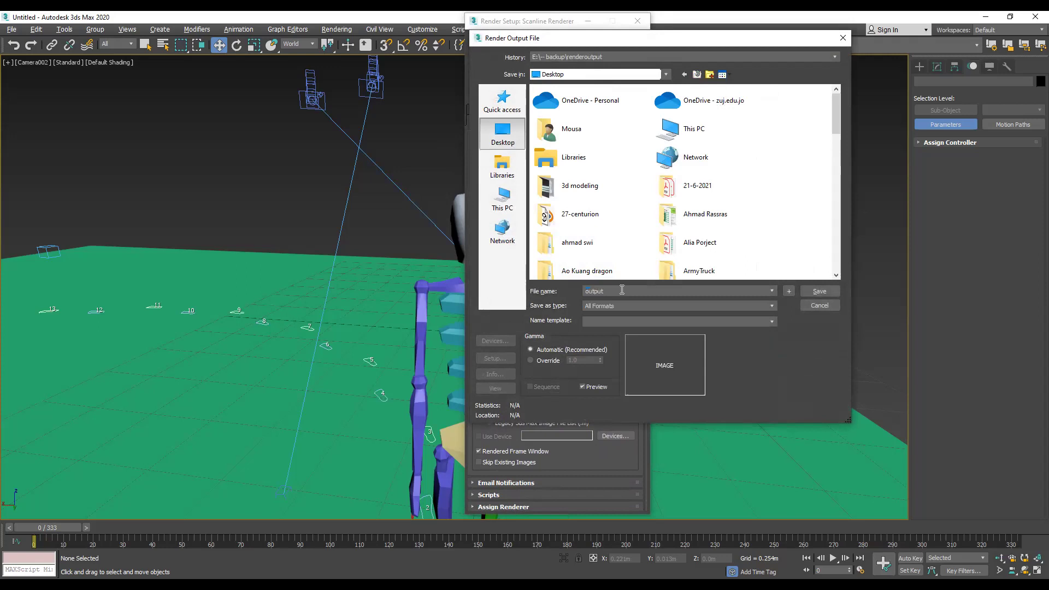
double_click(622, 289)
left_click(772, 304)
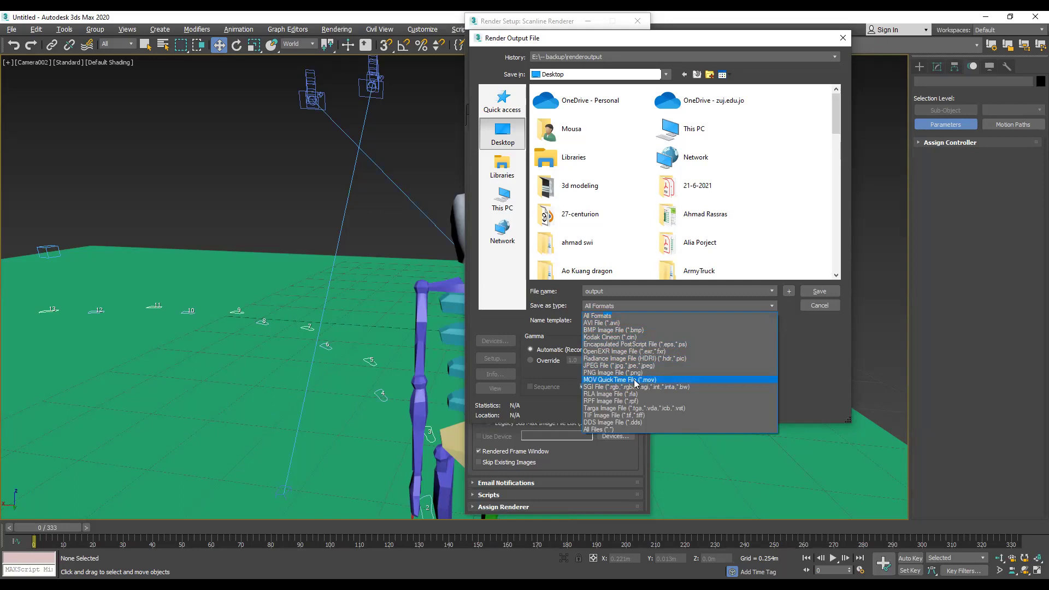
left_click(610, 324)
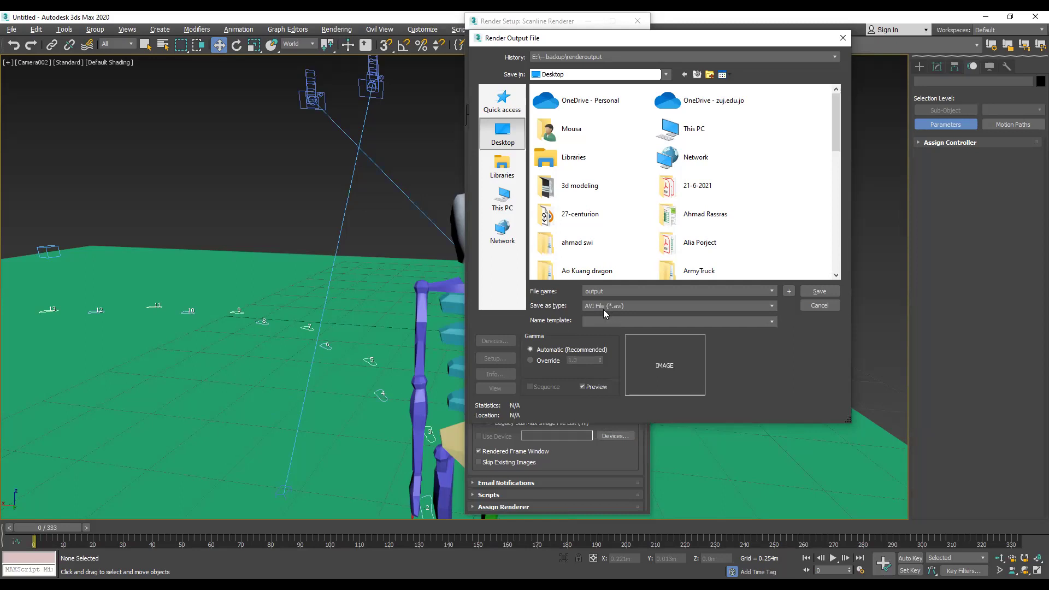
left_click(819, 292)
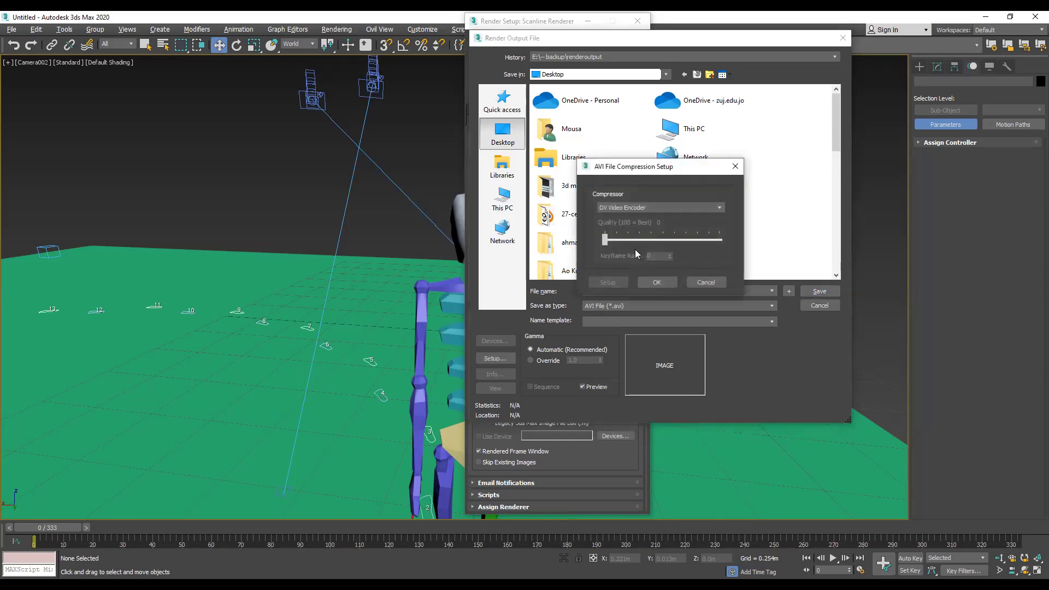
Set the AVI compression to MJPEG Compressor at quality 100 and accept it
left_click(666, 208)
left_click(674, 211)
left_click(663, 208)
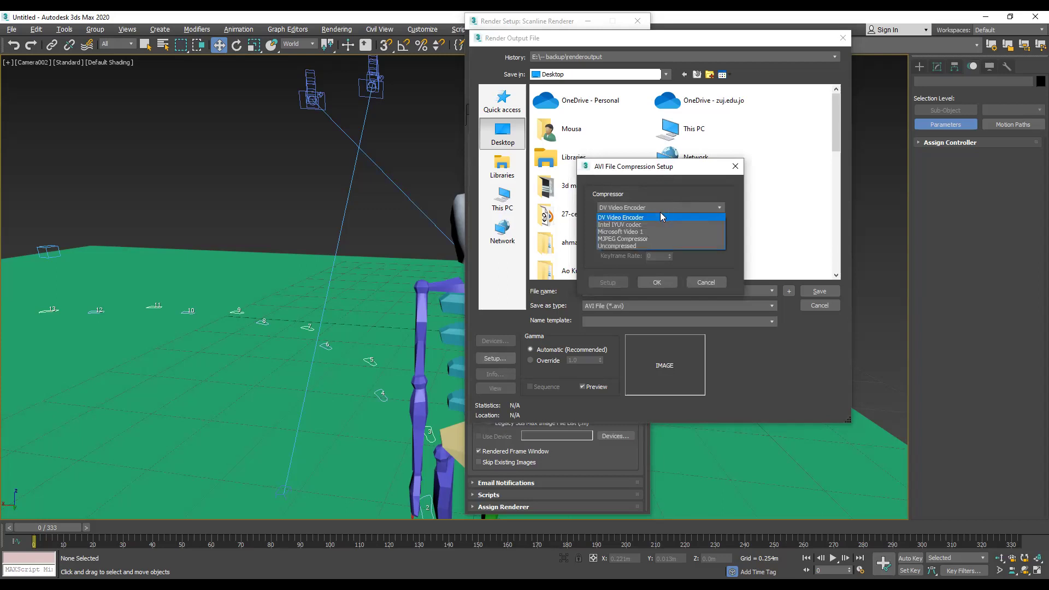
left_click(632, 240)
left_click_drag(691, 243, 732, 245)
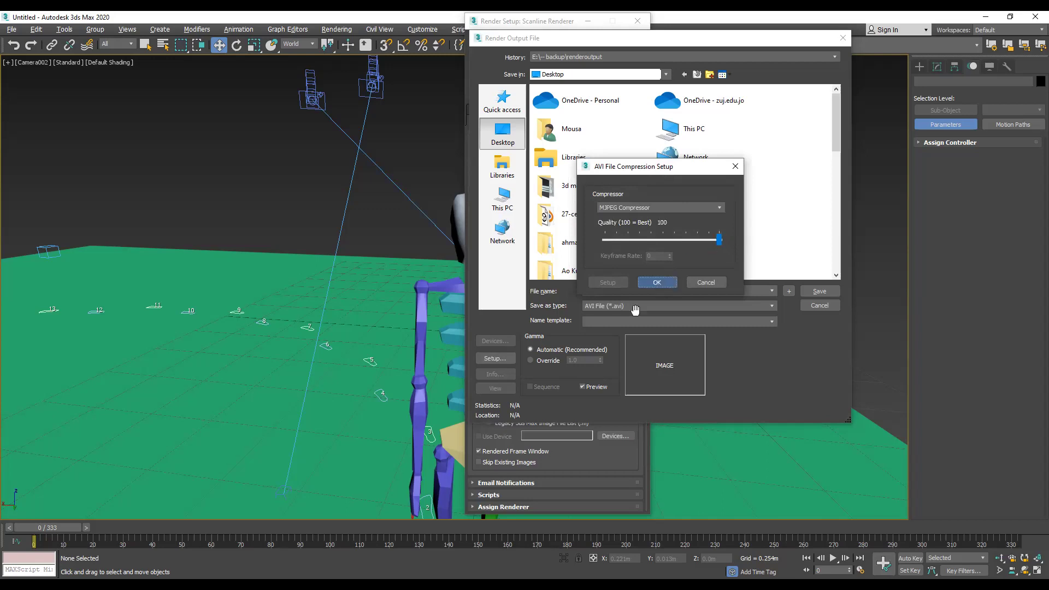
left_click(658, 282)
Render the Camera002 animation to output.avi with the Scanline Renderer and close the rendered frame window
left_click_drag(612, 278, 602, 389)
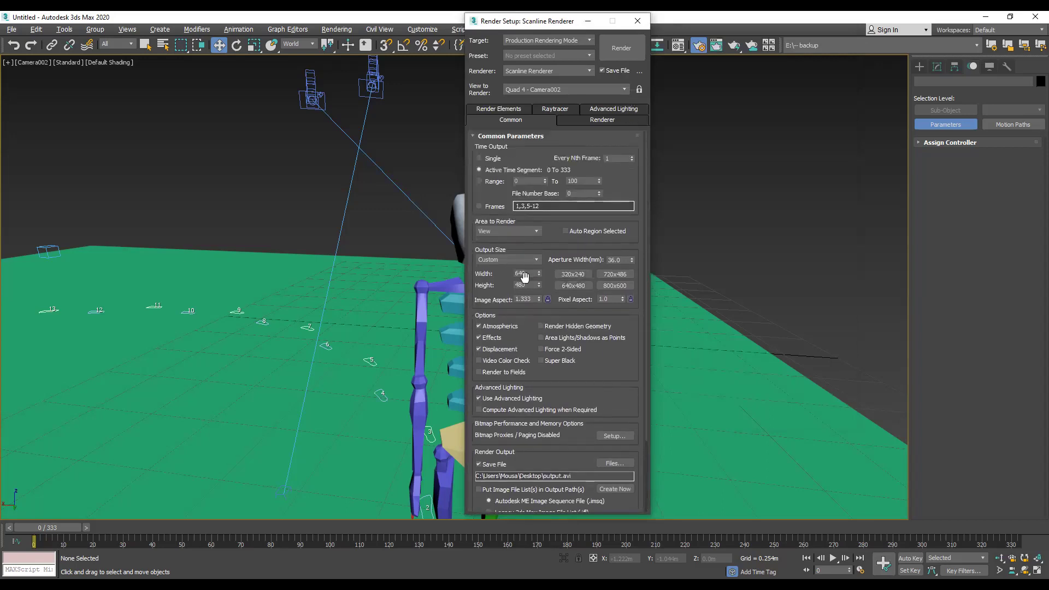
left_click(625, 49)
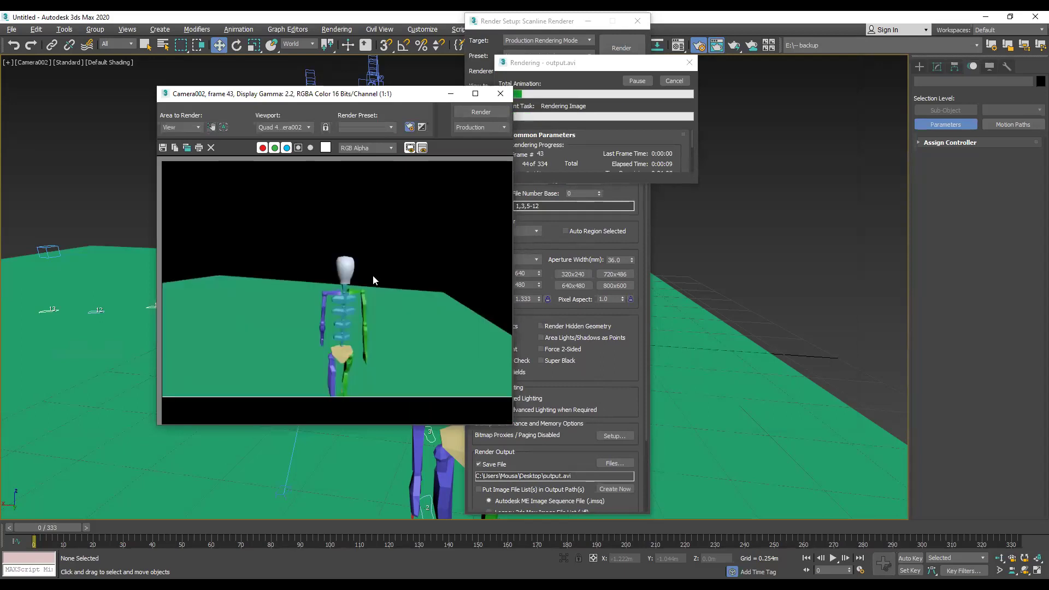
left_click(500, 93)
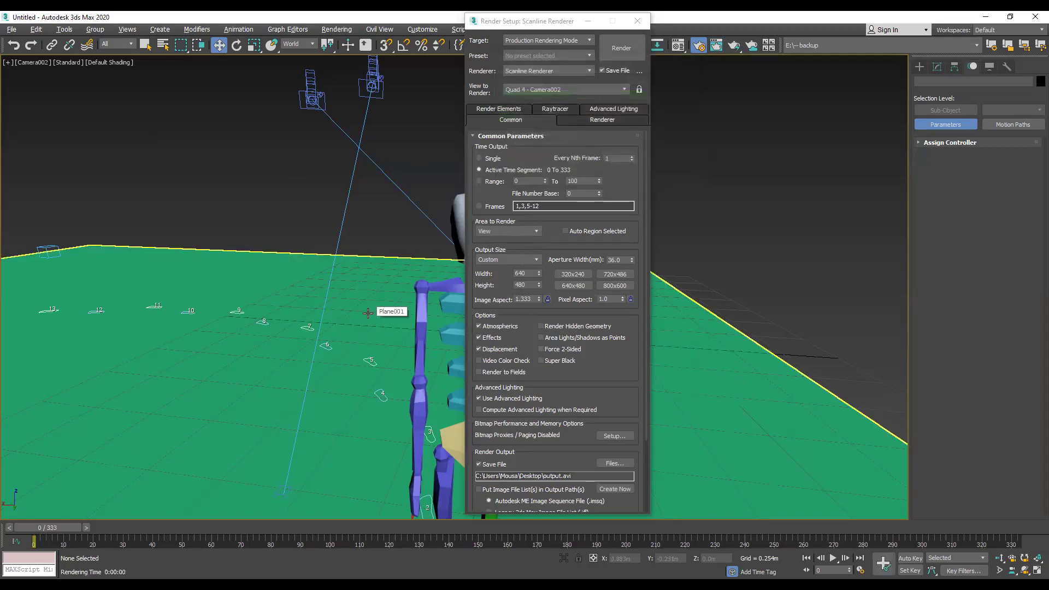
Close the render settings, minimize 3ds Max, and play the rendered output.avi from near its start in SPlayer
left_click(642, 24)
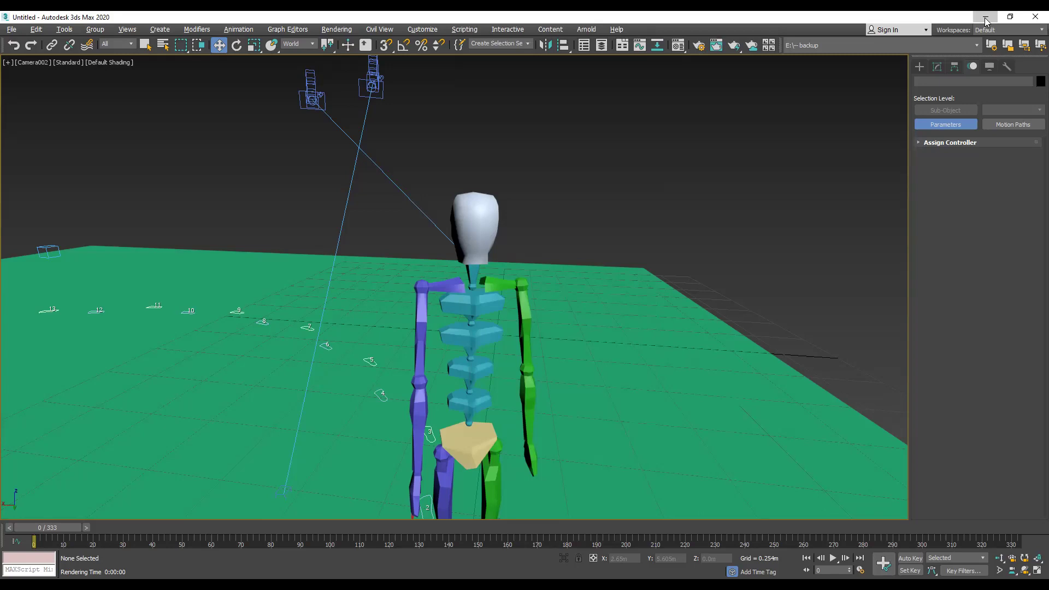
left_click(986, 18)
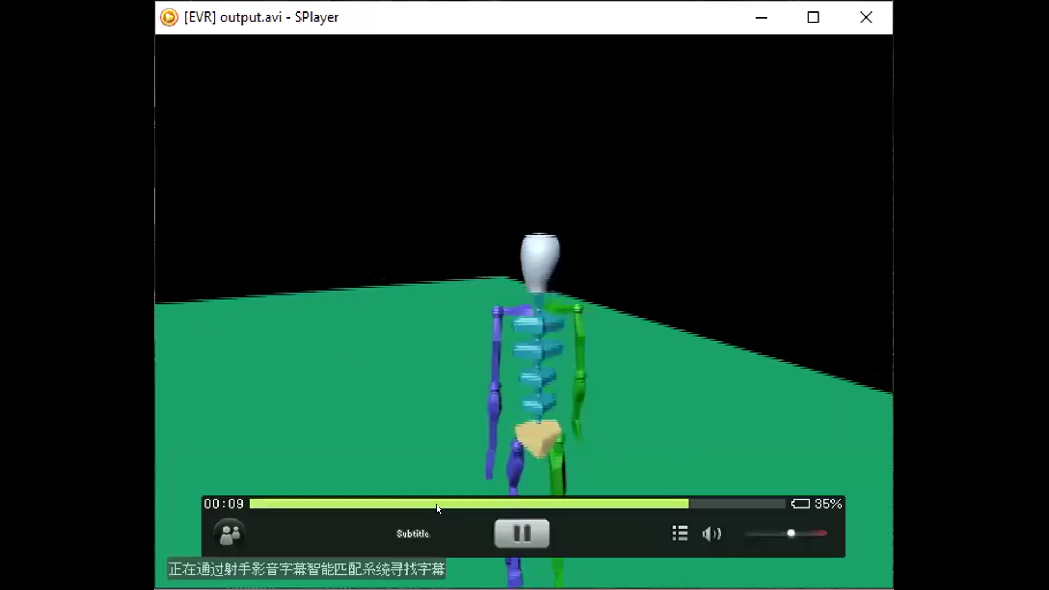
left_click(268, 503)
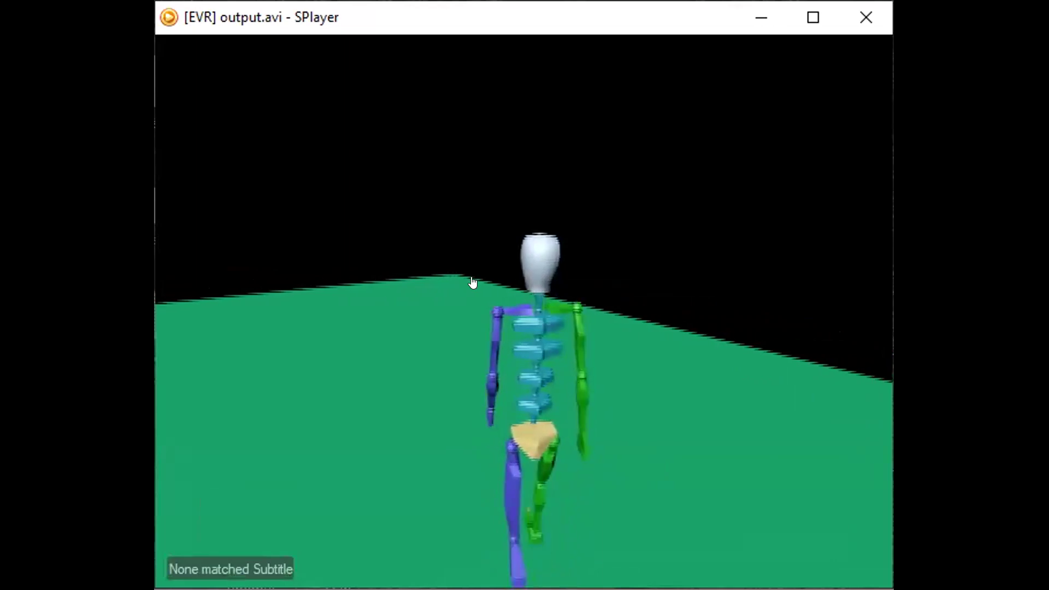
double_click(513, 323)
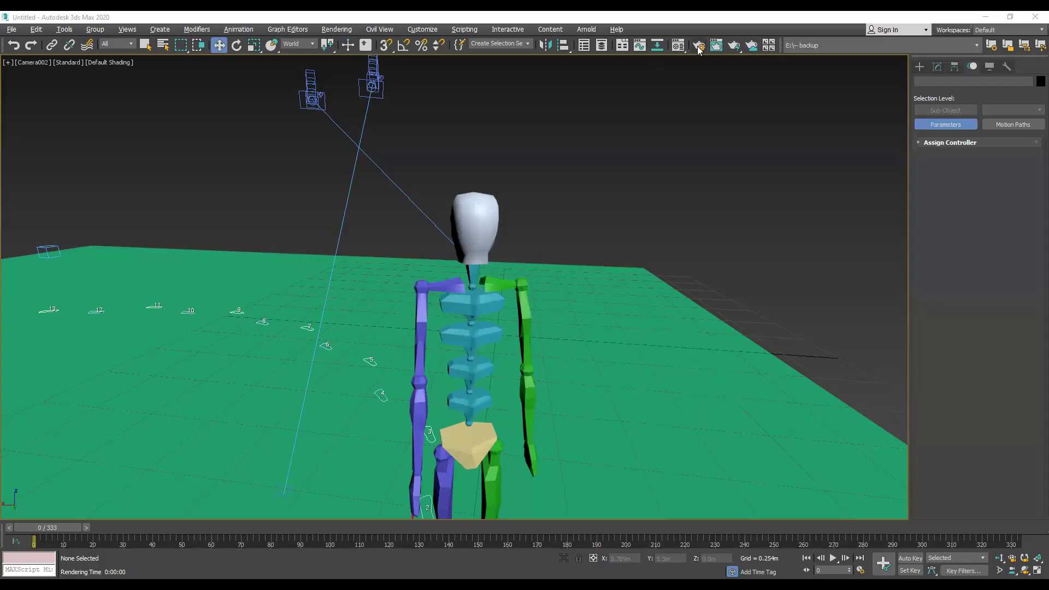
Reopen the render settings in 3ds Max and assign Quicksilver Hardware Renderer as the production renderer
key("F10")
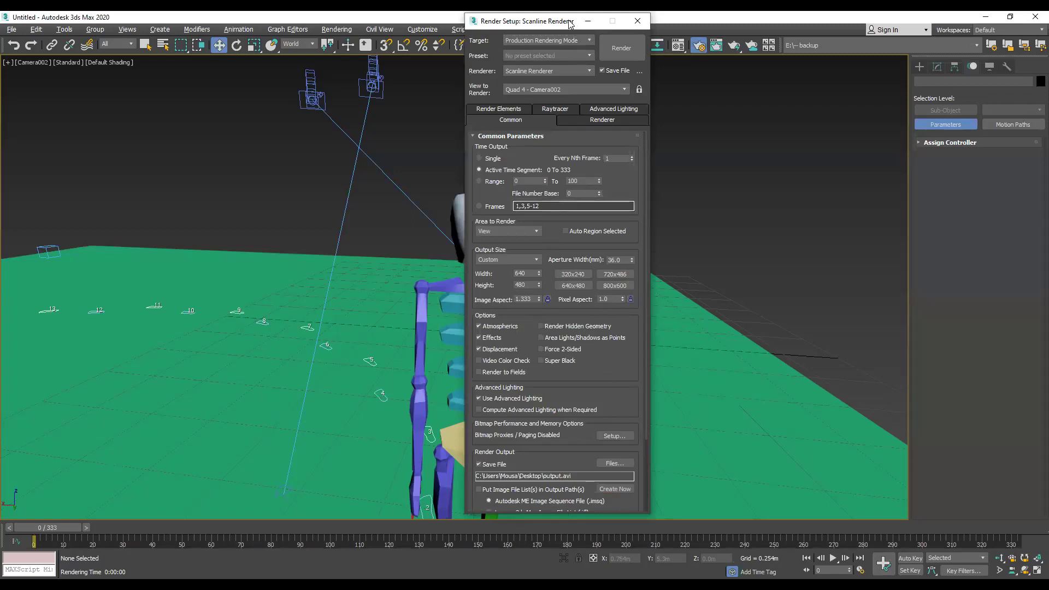
left_click_drag(569, 24, 554, 22)
scroll(599, 235, "down", 3)
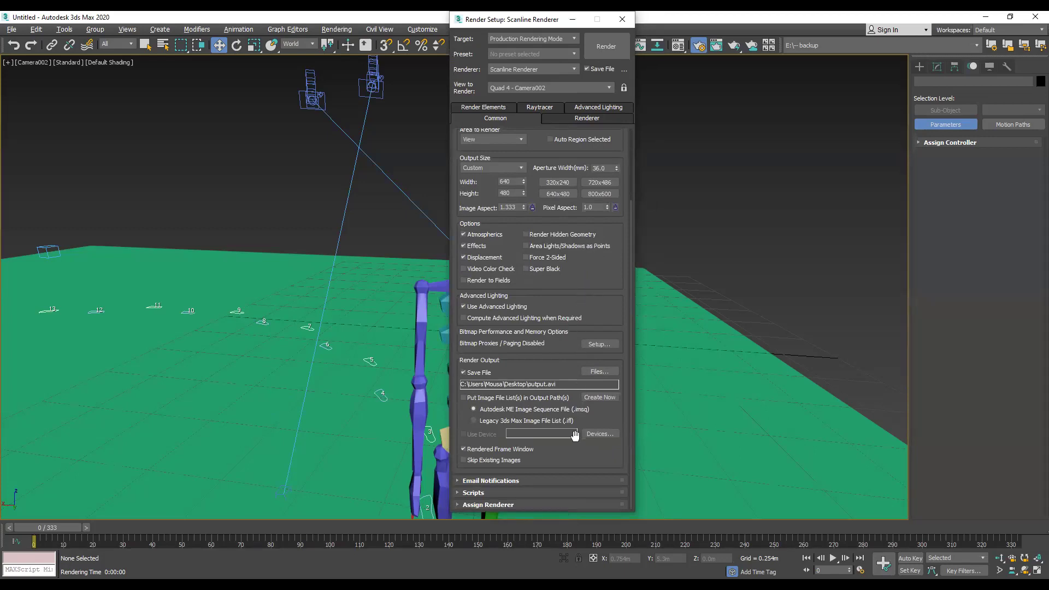
left_click(497, 505)
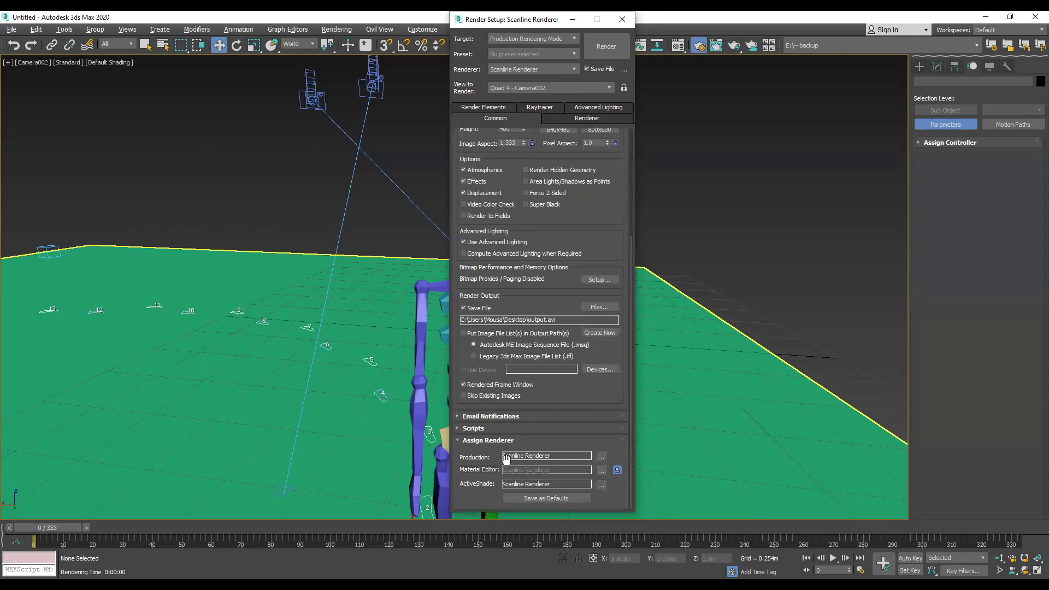
left_click(601, 457)
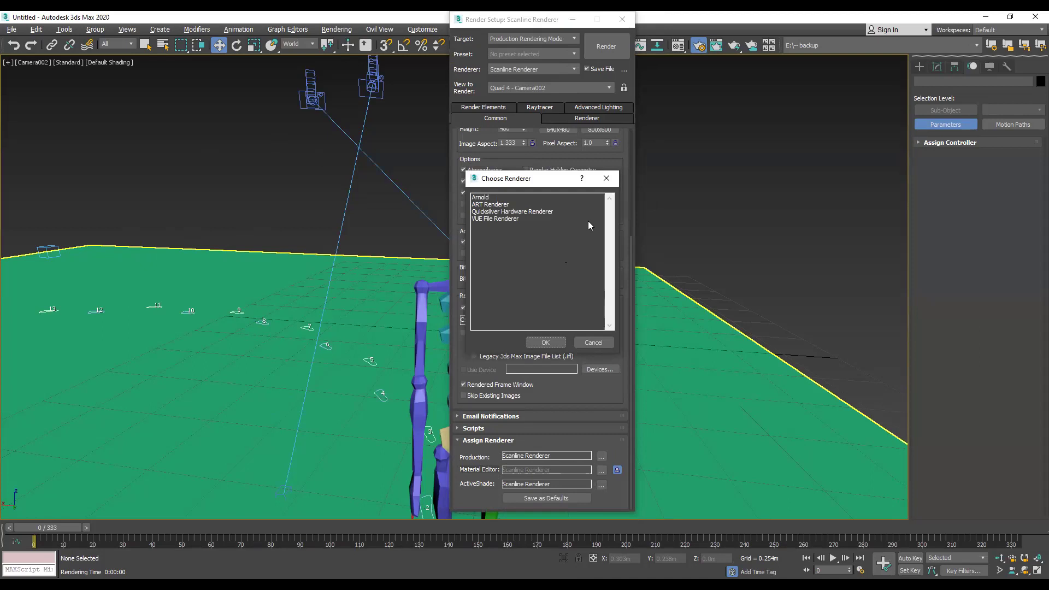
left_click(518, 212)
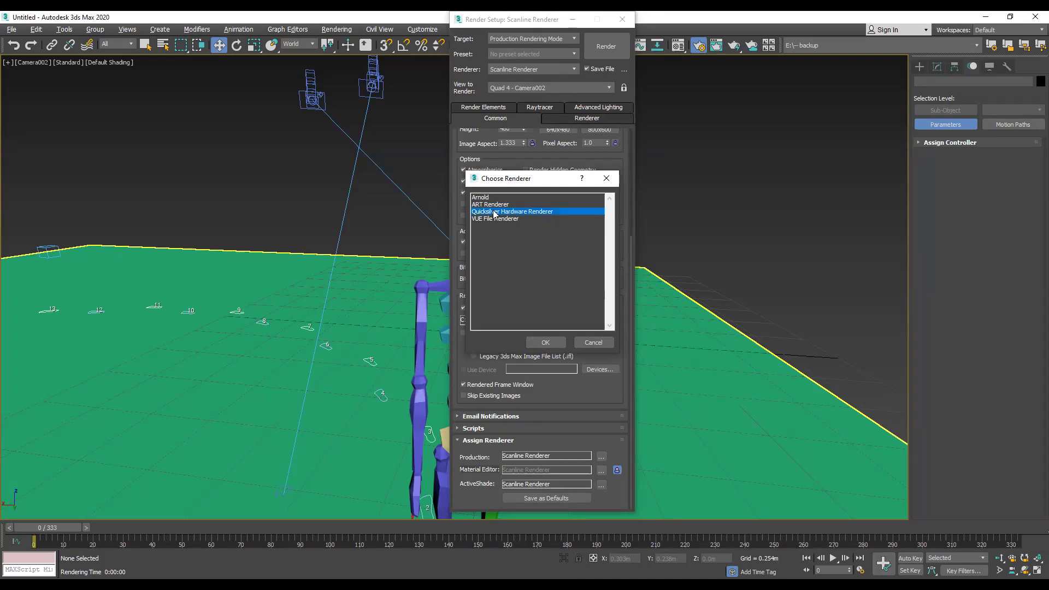
left_click(546, 342)
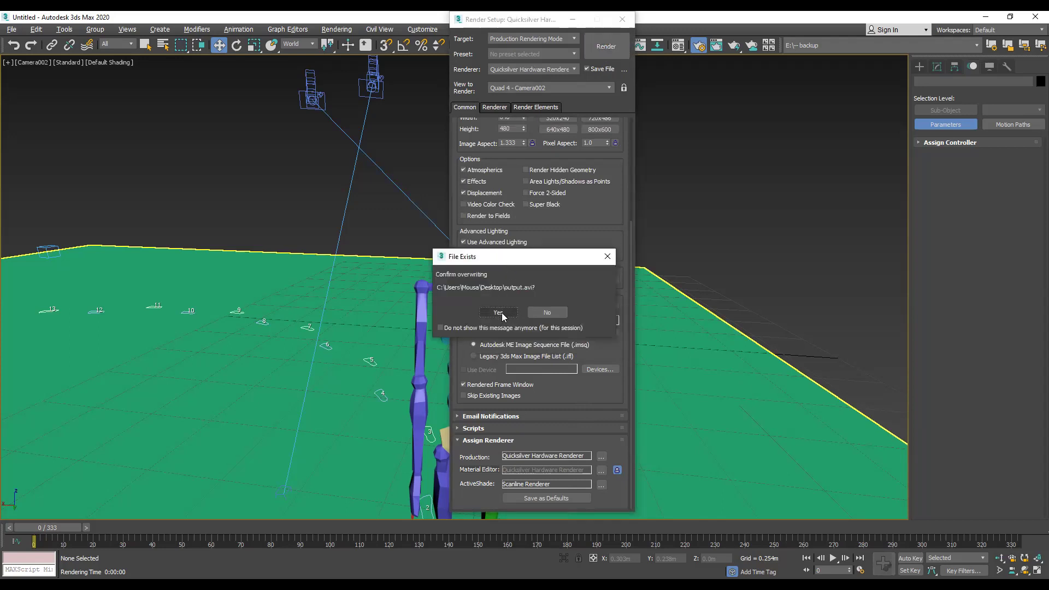
Start a Quicksilver render that overwrites output.avi, close the frame window, and cancel the render
left_click(498, 312)
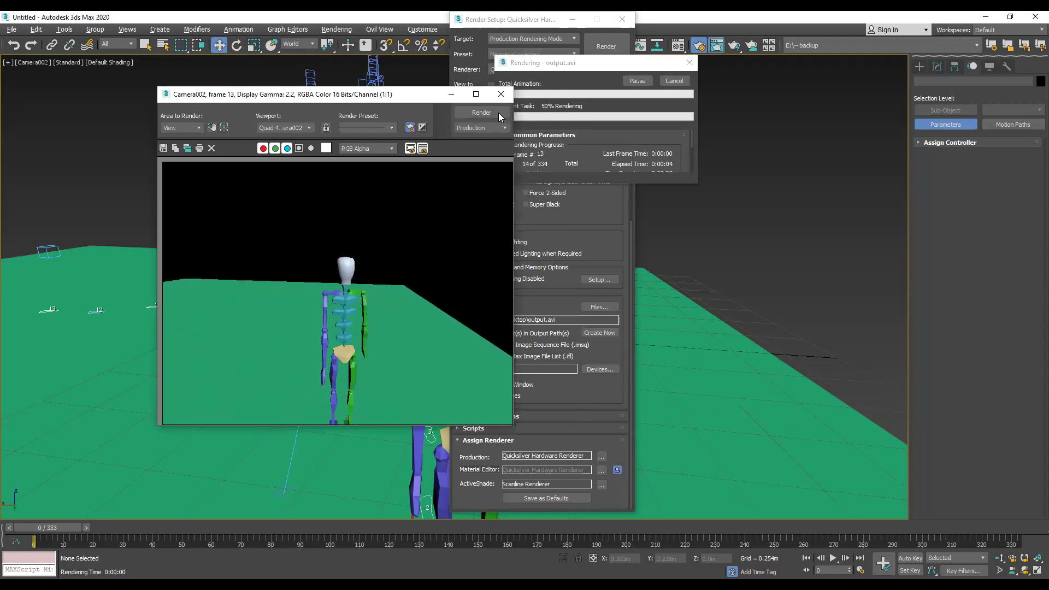
left_click(502, 97)
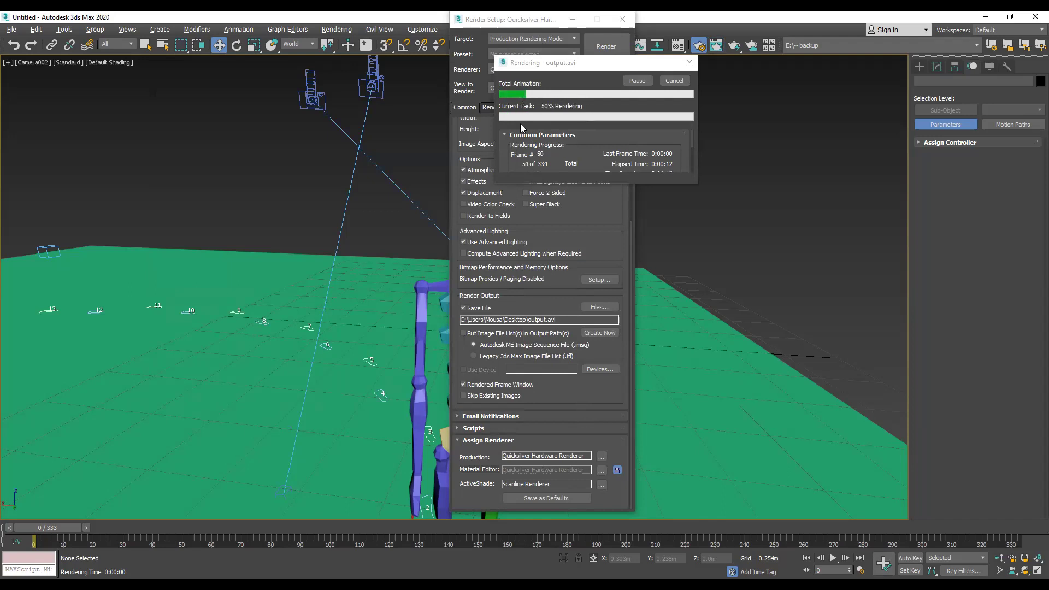
left_click(675, 82)
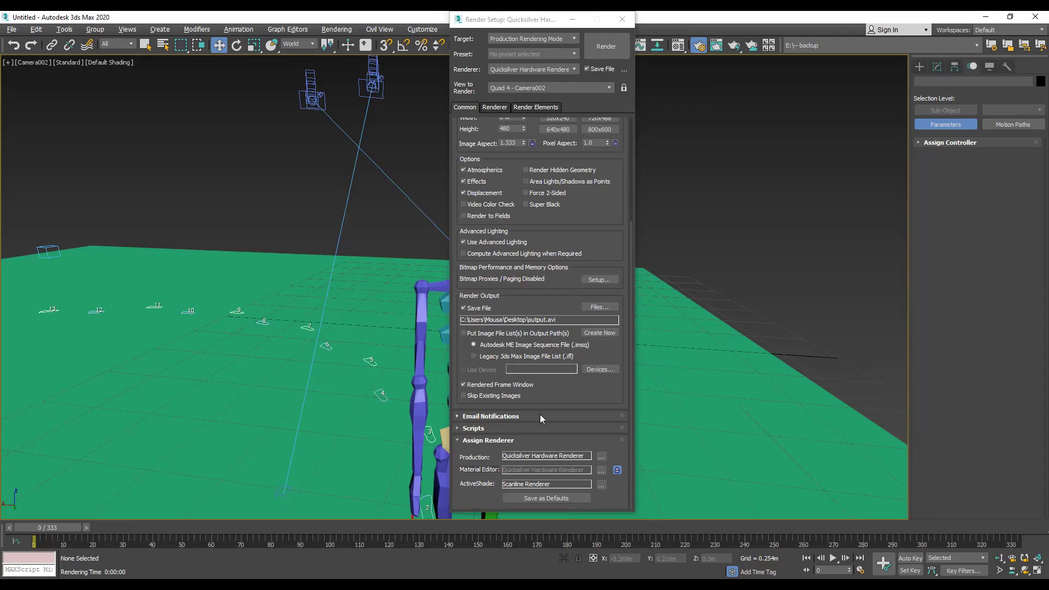
Assign Arnold as the production renderer
left_click(601, 457)
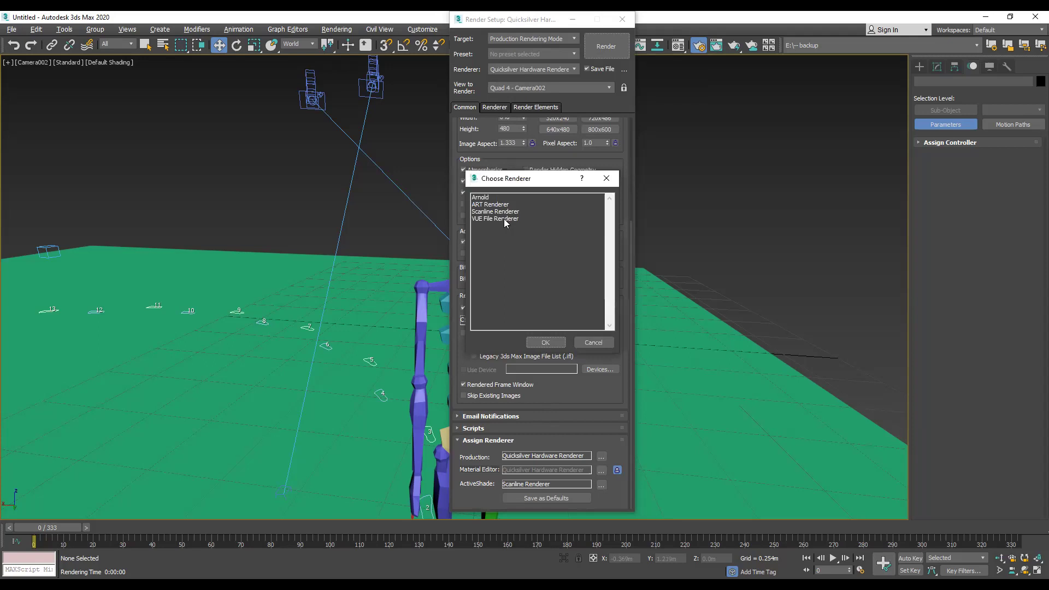
left_click(486, 198)
left_click(545, 342)
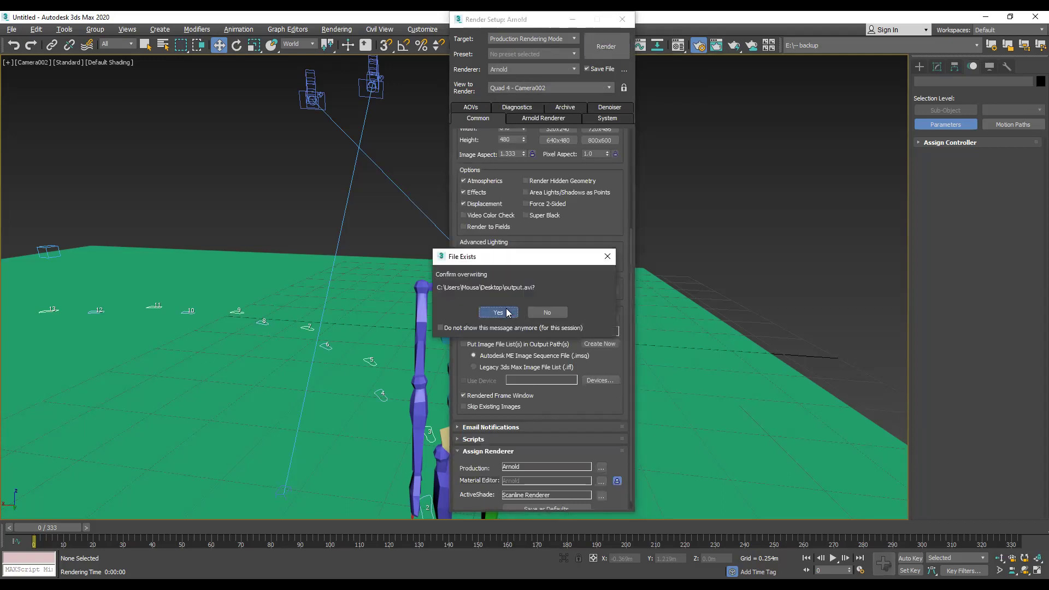
Start rendering the animation with Arnold over output.avi, close the frame window, and enlarge the progress dialog to show its details
left_click(498, 312)
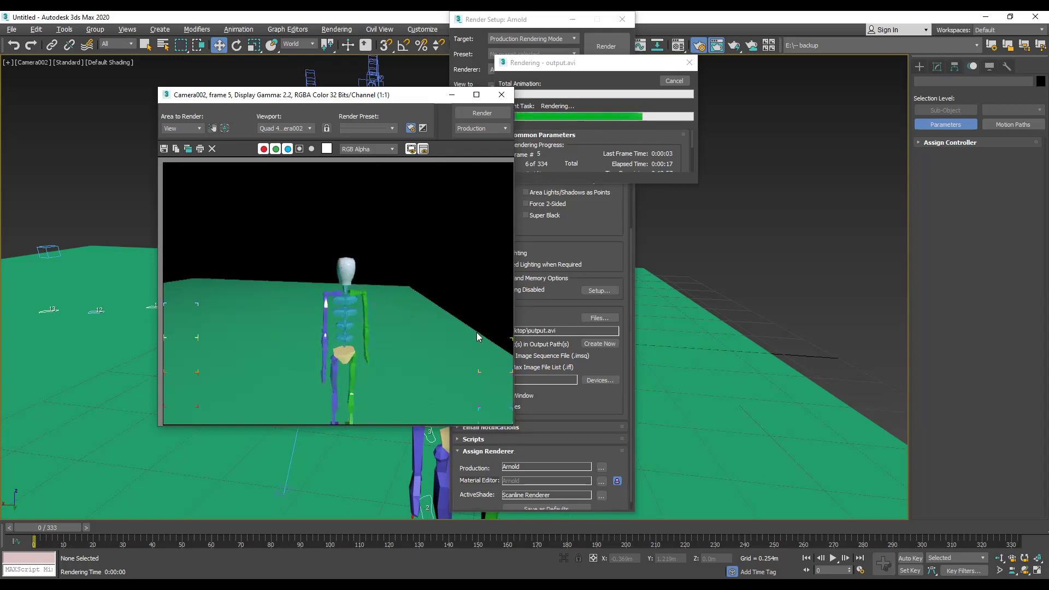
left_click(503, 96)
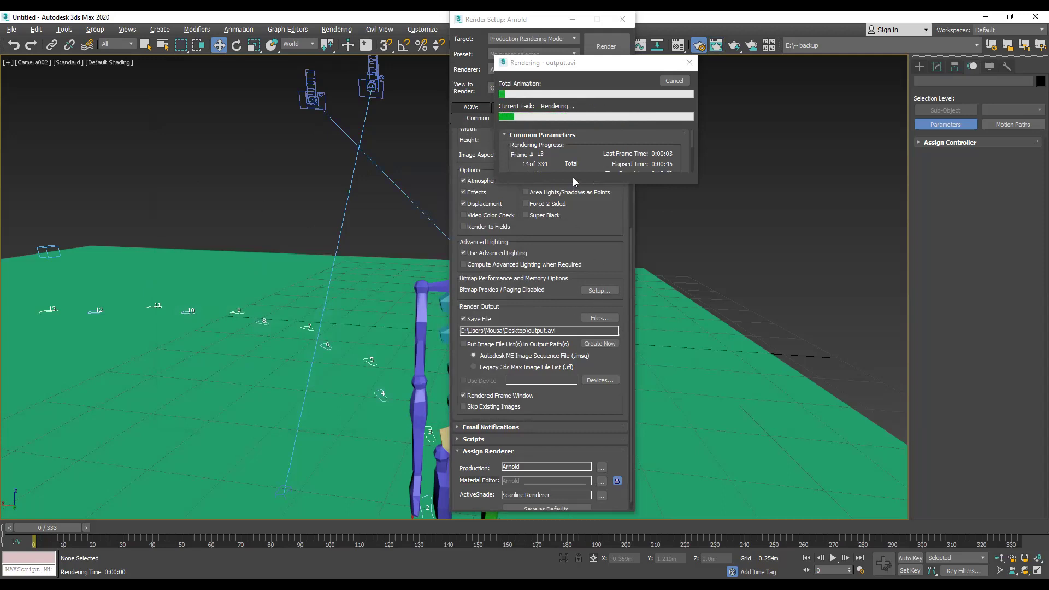
left_click_drag(677, 185, 689, 368)
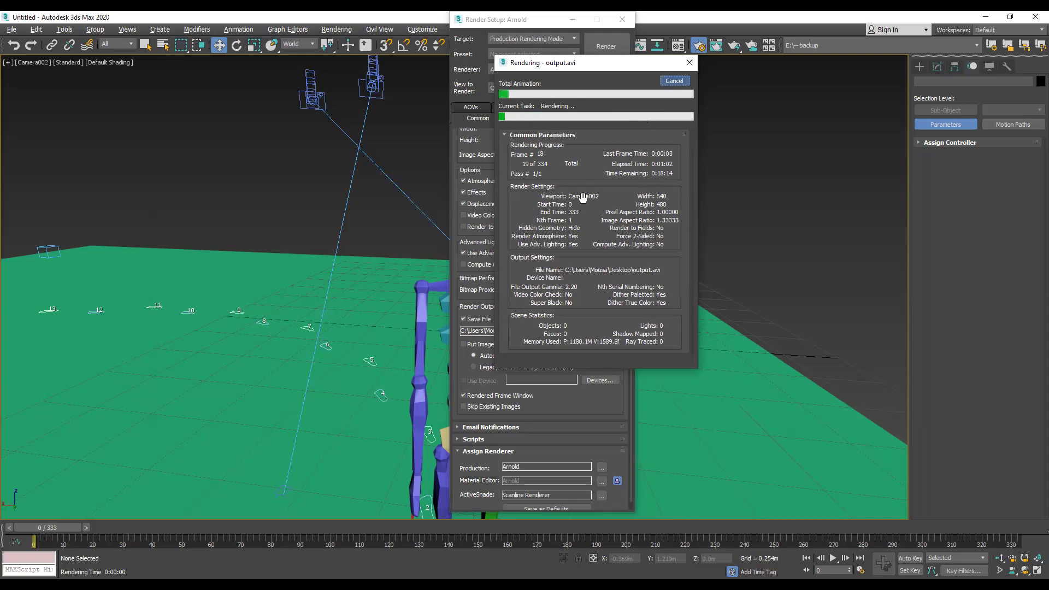
Show the Windows desktop and play the Arnold-rendered output.avi in SPlayer
key("super+d")
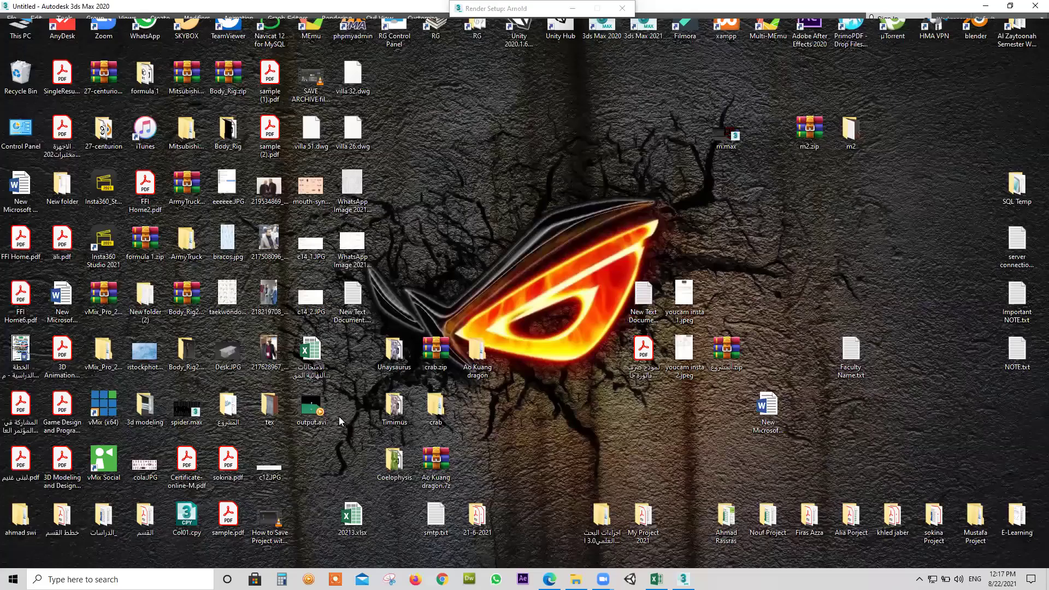
double_click(311, 417)
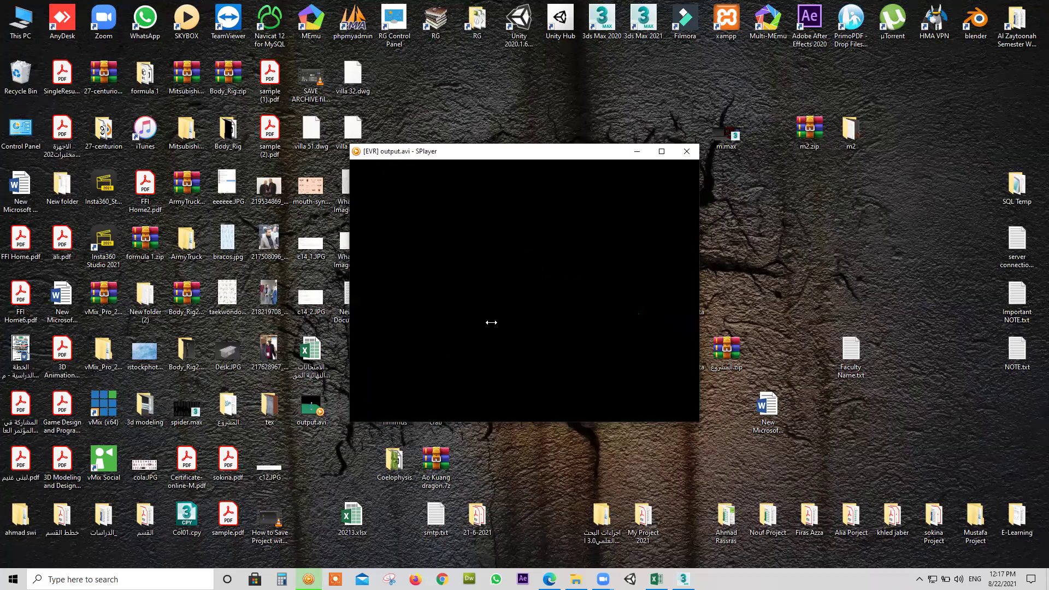
left_click(534, 404)
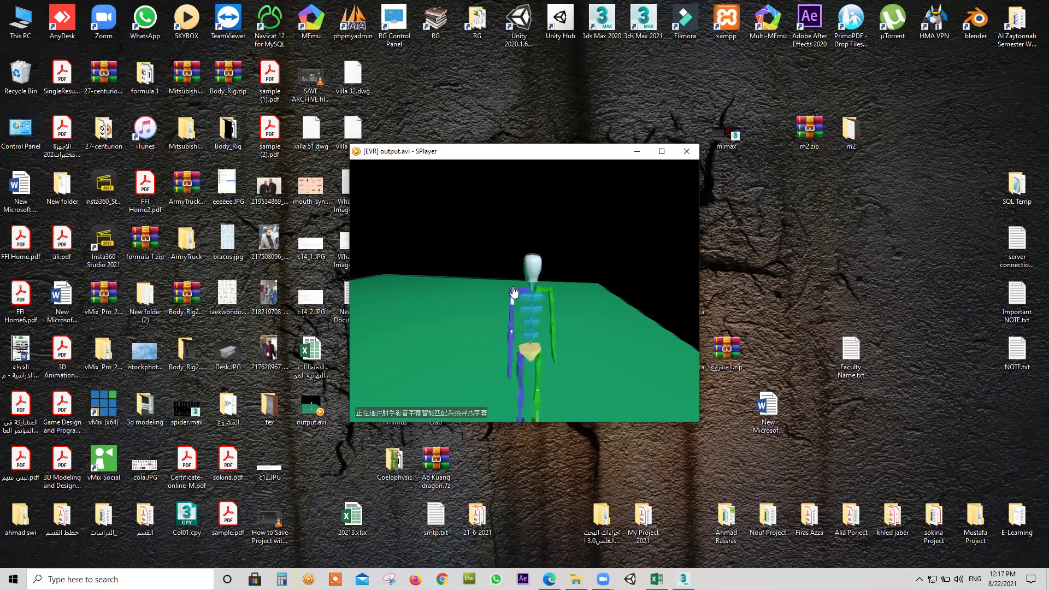
Close the video player, return to 3ds Max, and set the render output size to the HDTV (video) preset at 1280x720
left_click(687, 152)
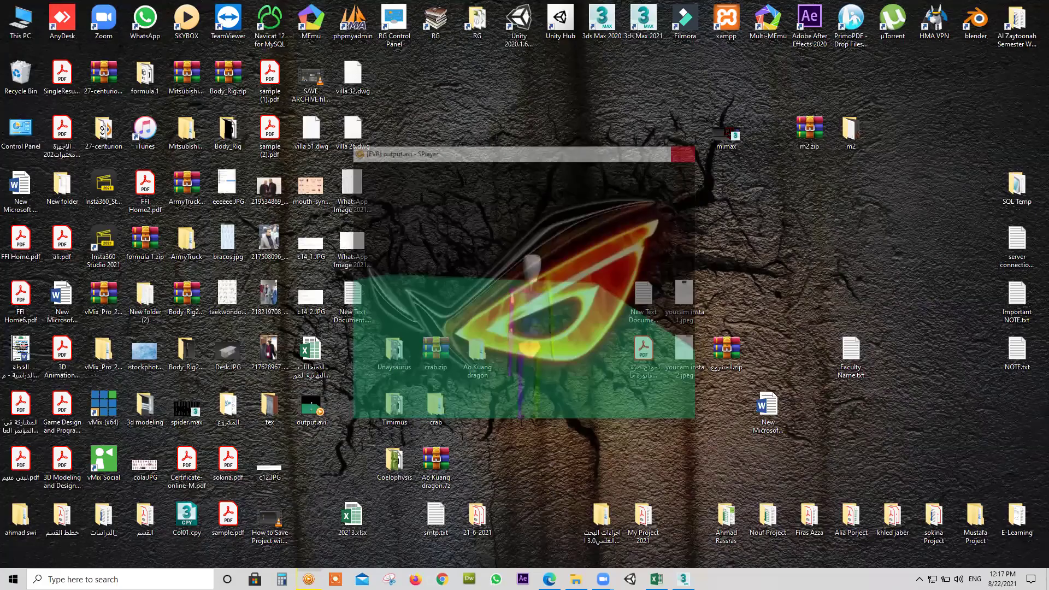
left_click(683, 579)
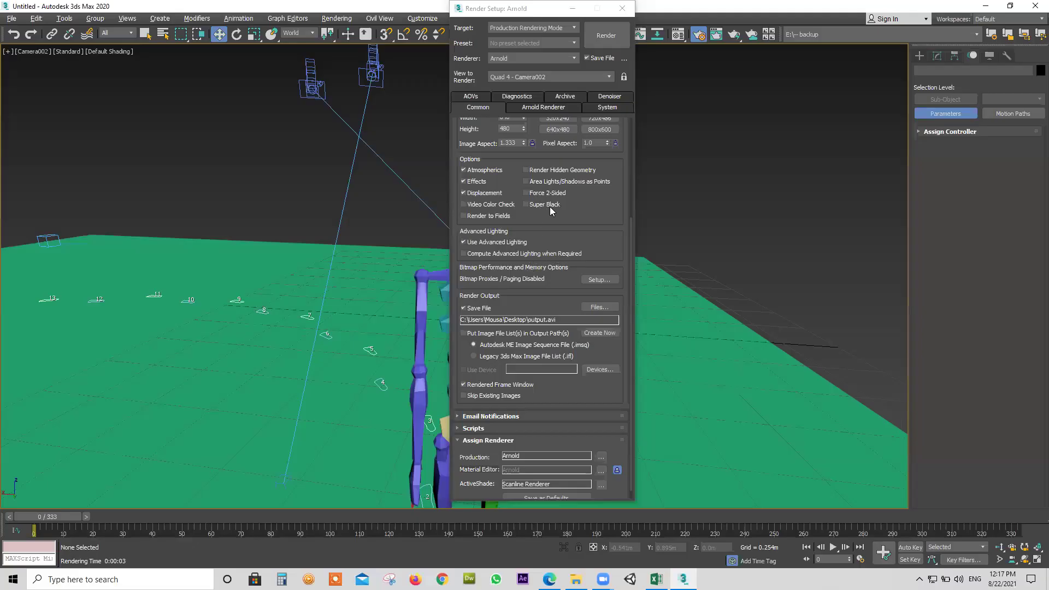
scroll(568, 306, "up", 5)
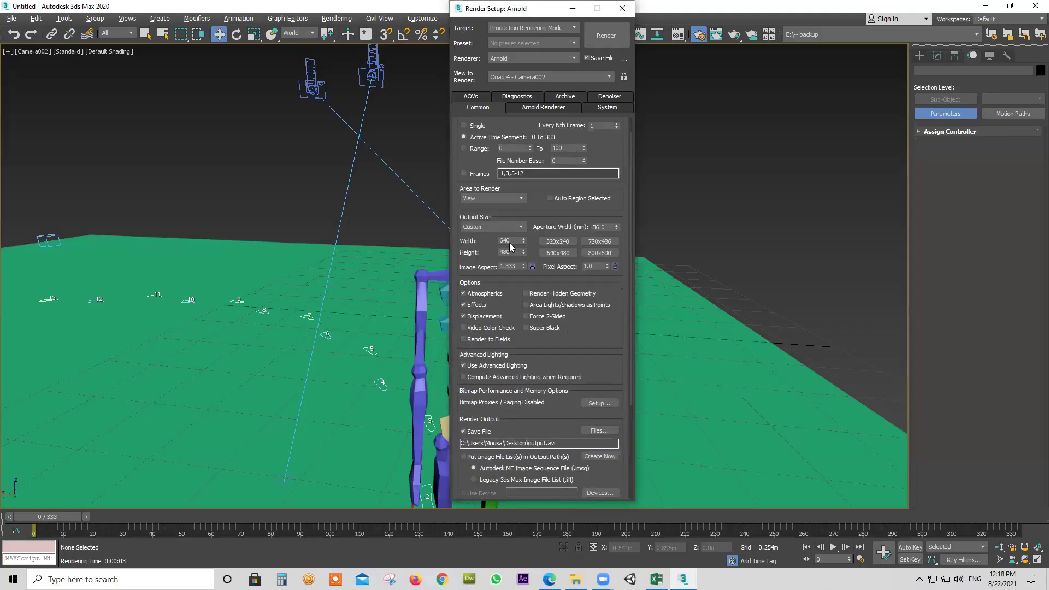
left_click(508, 226)
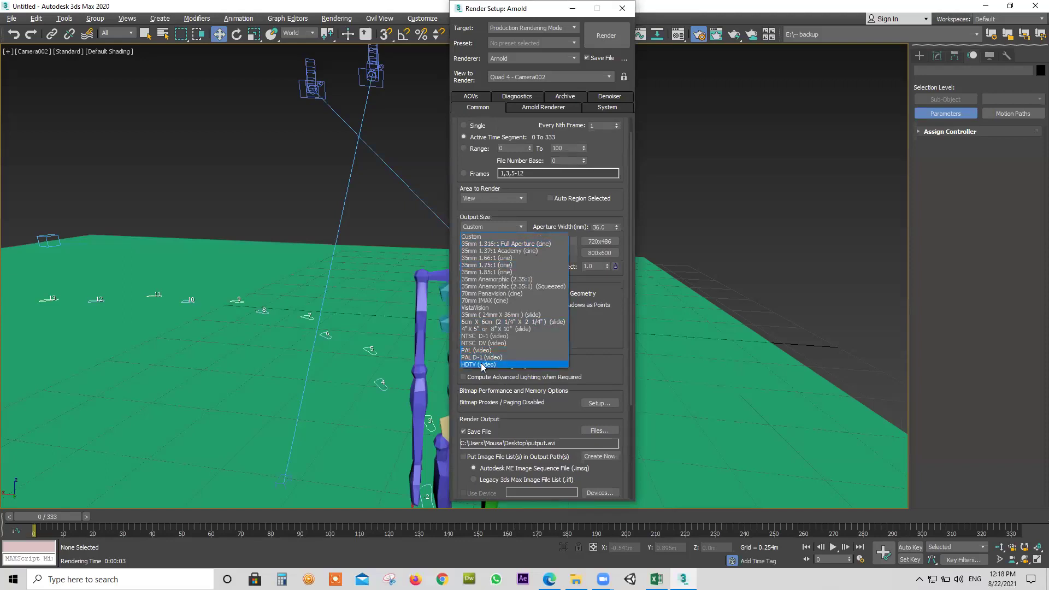
left_click(479, 364)
left_click(557, 254)
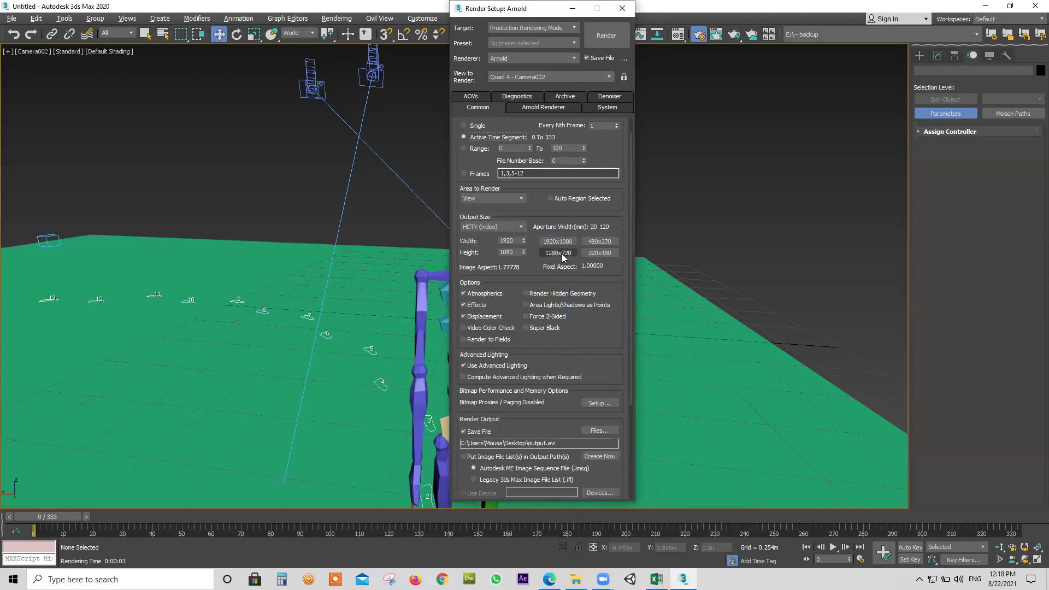
Assign Arnold as the ActiveShade renderer
left_click_drag(615, 356, 610, 208)
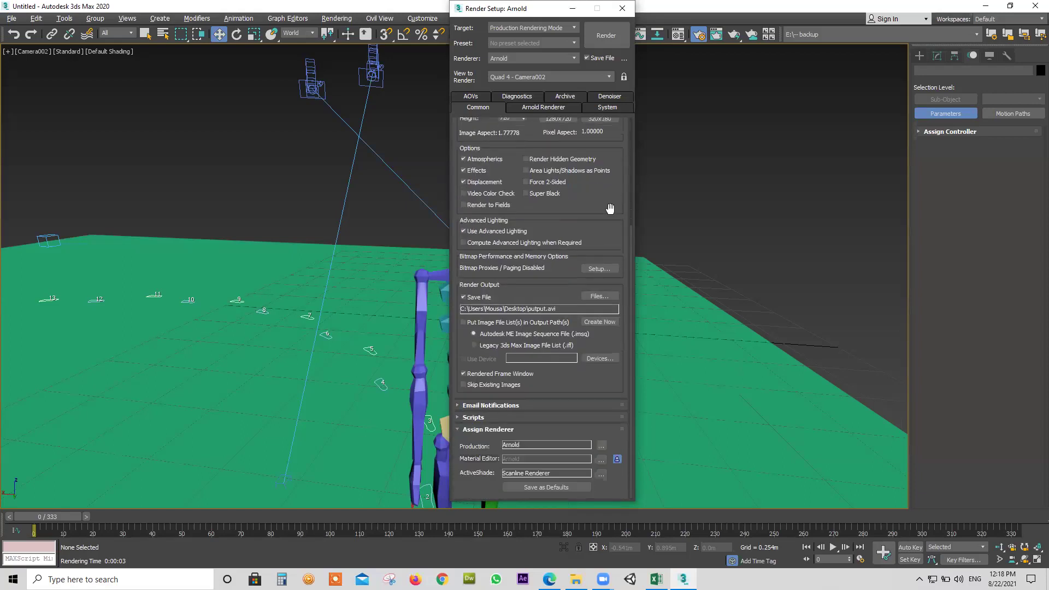
left_click(601, 474)
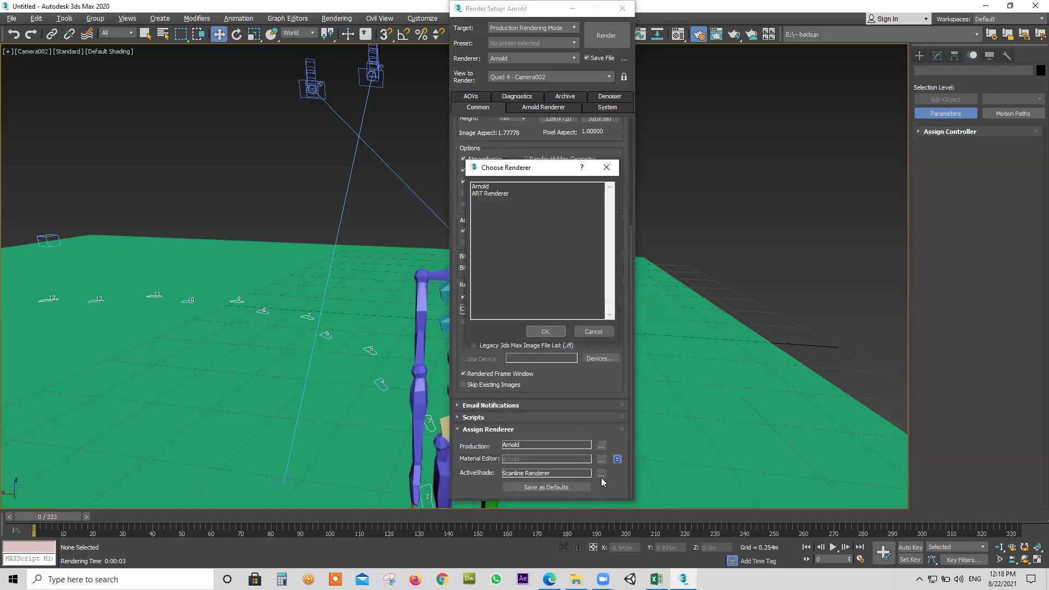
left_click(481, 187)
left_click(545, 331)
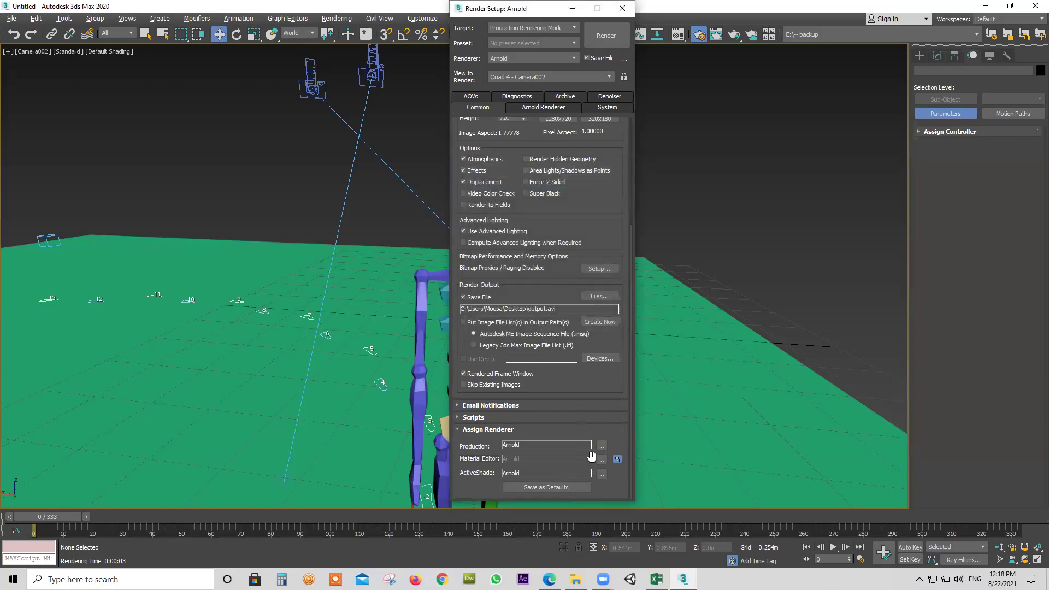
Render the animation in Production Rendering Mode over output.avi, close the frame window, and cancel the render partway
left_click_drag(601, 180, 629, 380)
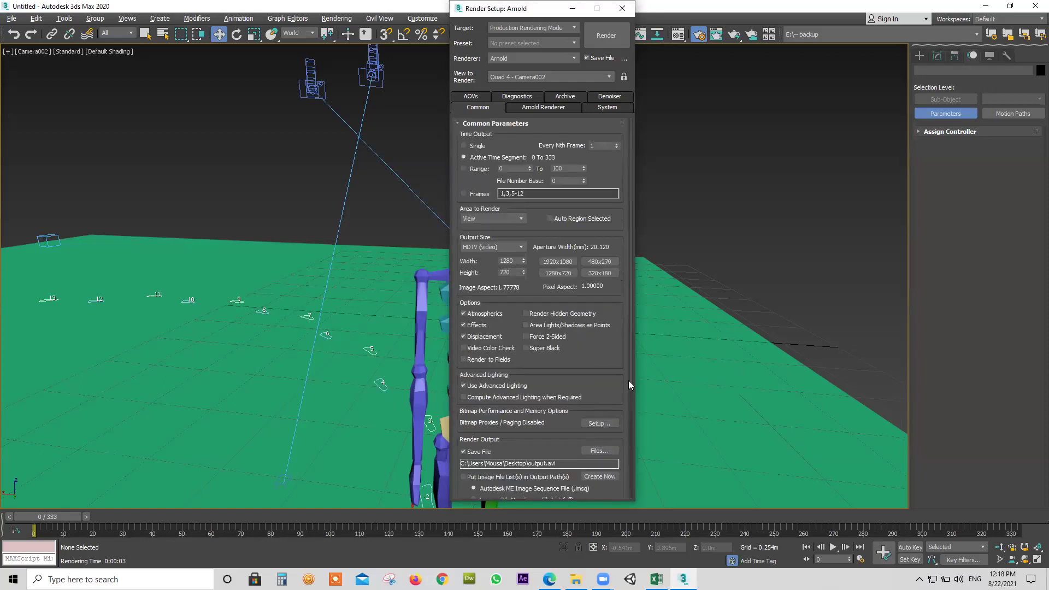
left_click(567, 28)
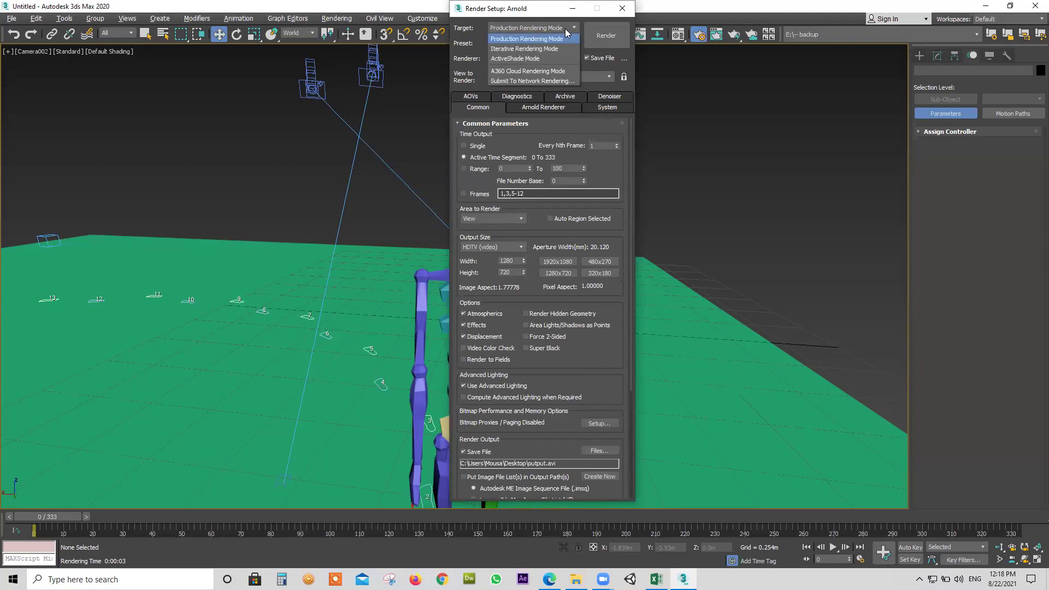
left_click(567, 30)
left_click(606, 35)
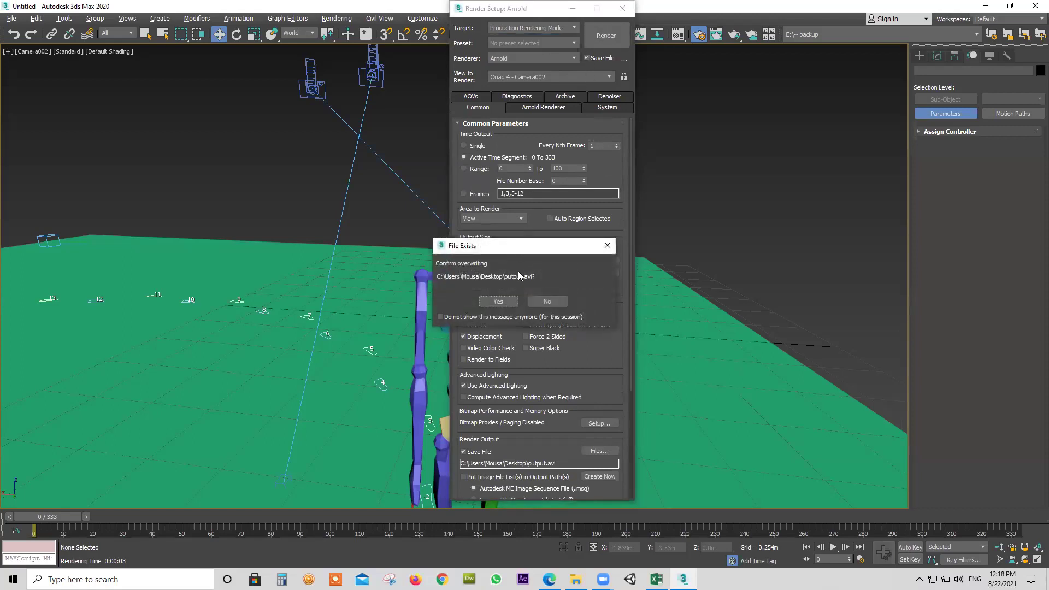
left_click(500, 302)
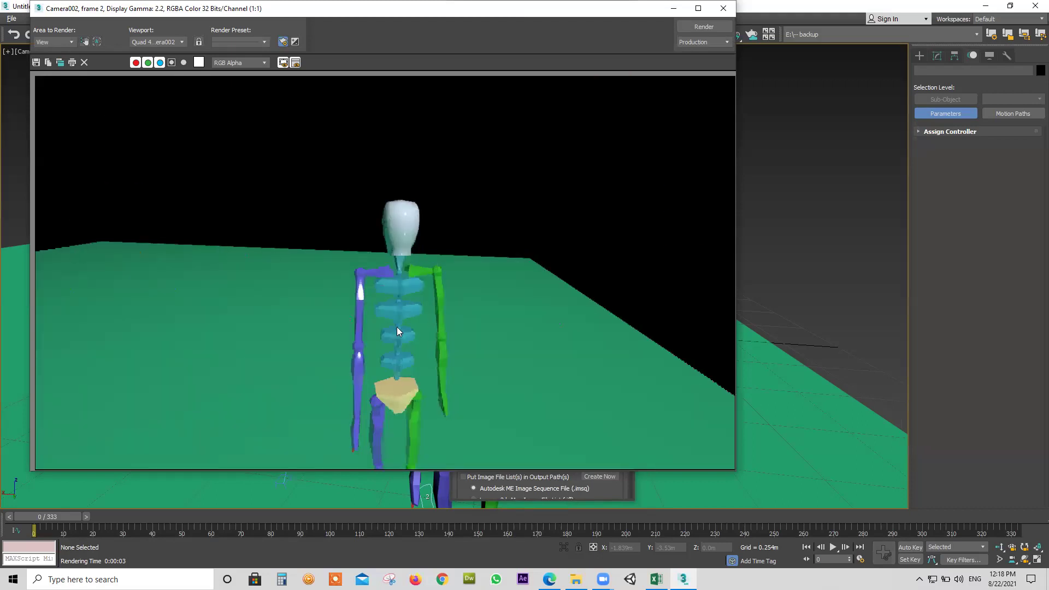
left_click(723, 9)
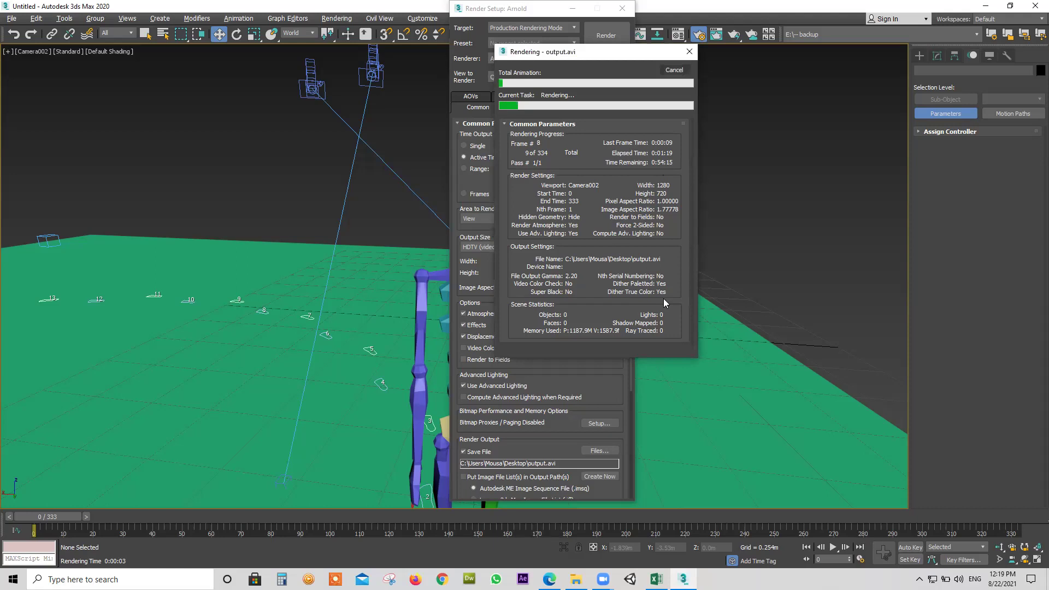
left_click(673, 71)
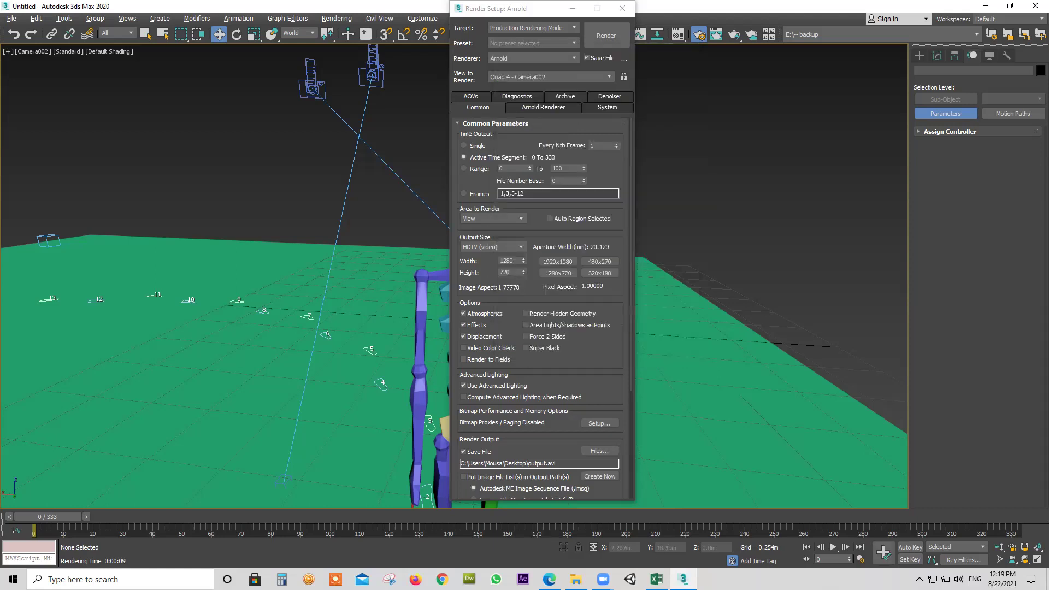
Show the Windows desktop, play the 1280x720 output.avi in SPlayer, and close the player
key("super+d")
double_click(310, 421)
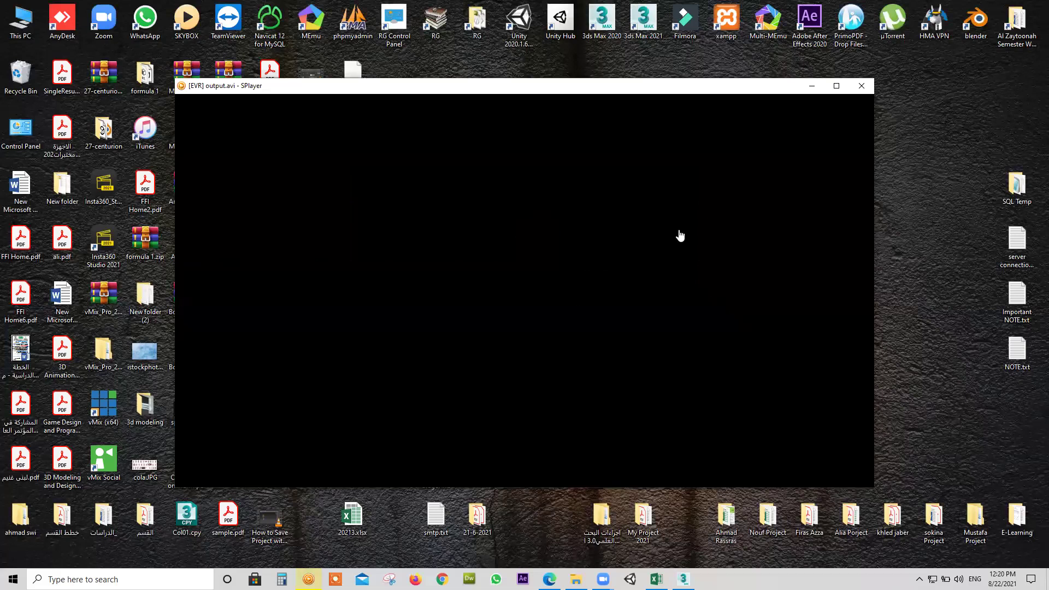
left_click(861, 85)
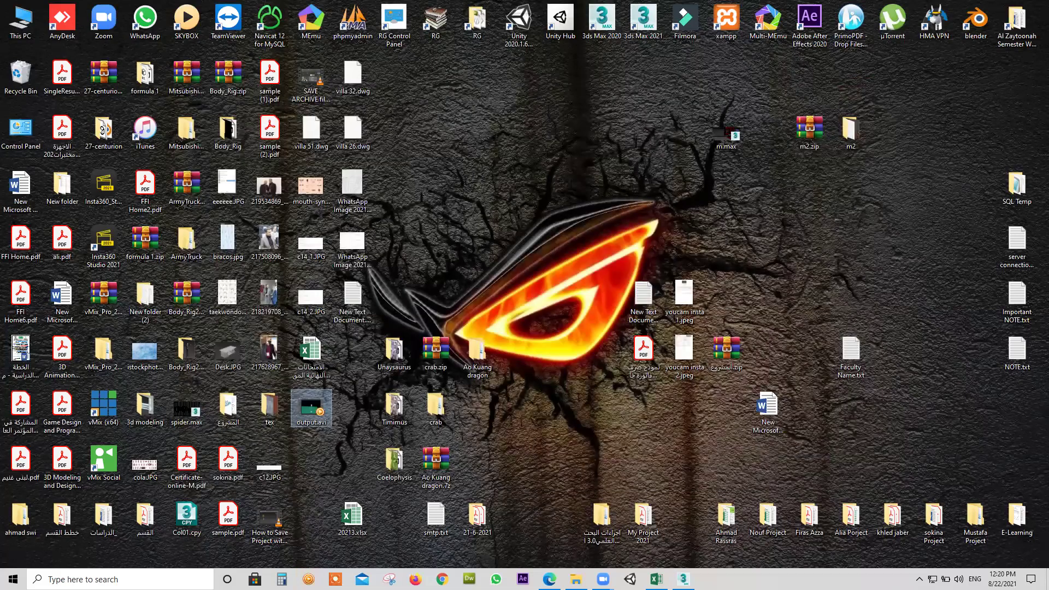
Return to 3ds Max, close the Render Setup window, and switch the Camera002 viewport to Perspective
left_click(683, 579)
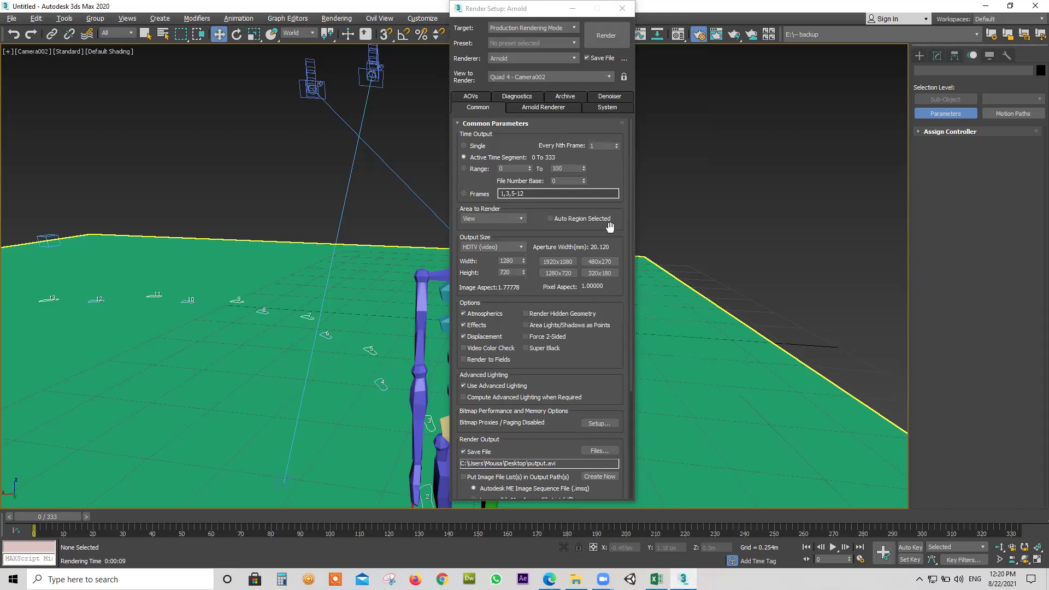
left_click_drag(538, 6, 683, 25)
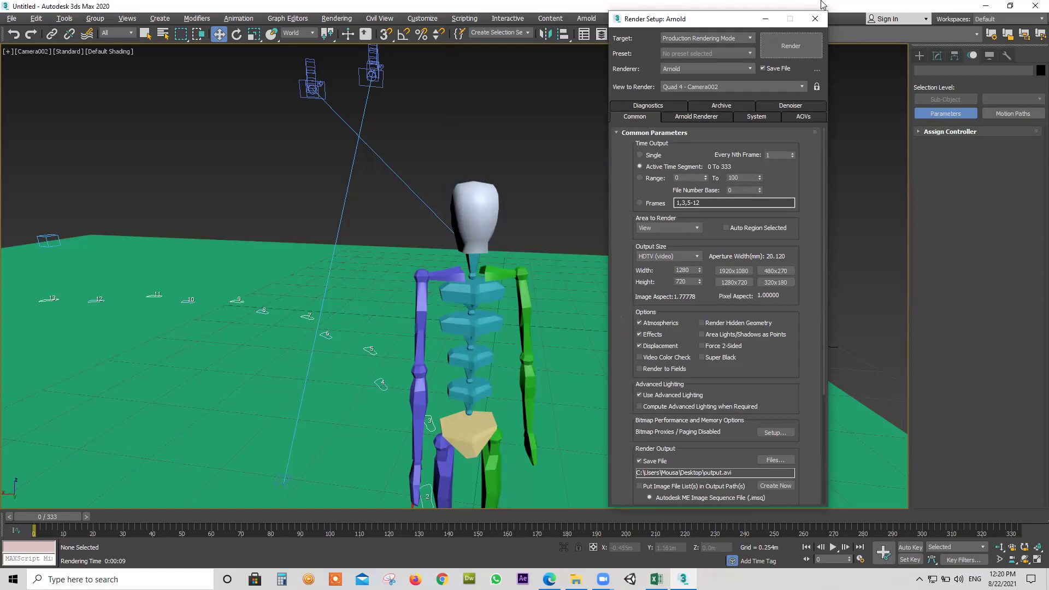
left_click(815, 18)
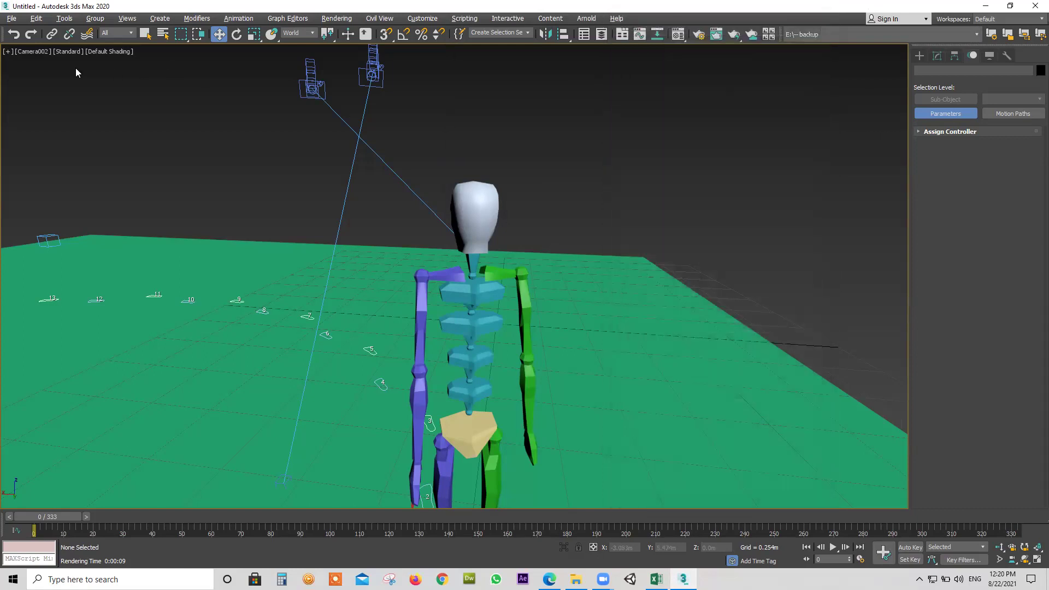
left_click(46, 54)
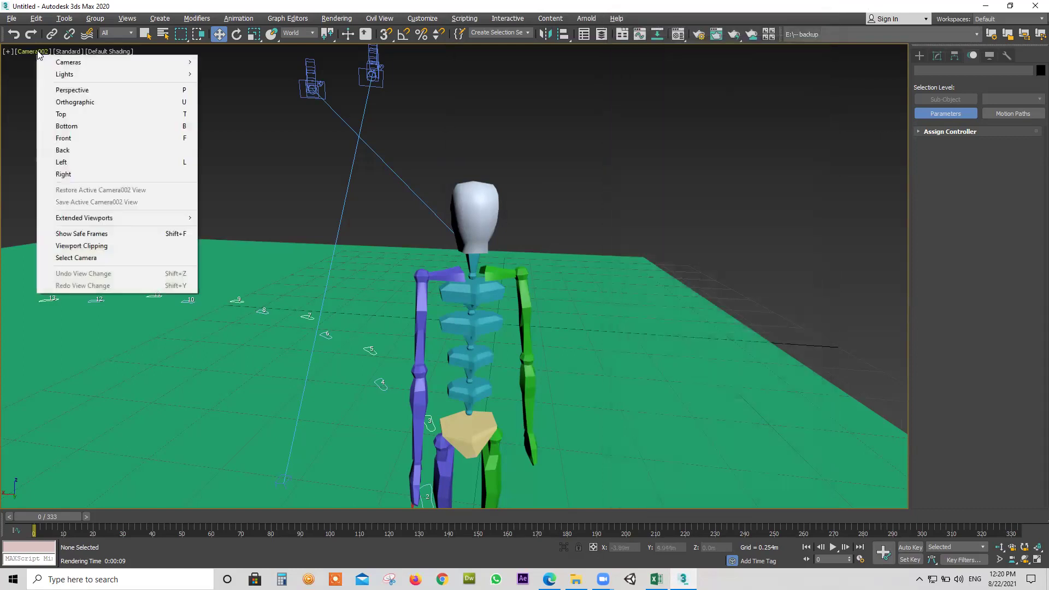
left_click(76, 91)
Scrub the animation to frame 14 to view the biped's walk from a side angle
left_click_drag(885, 88, 839, 89)
left_click_drag(55, 516, 99, 479)
key("w")
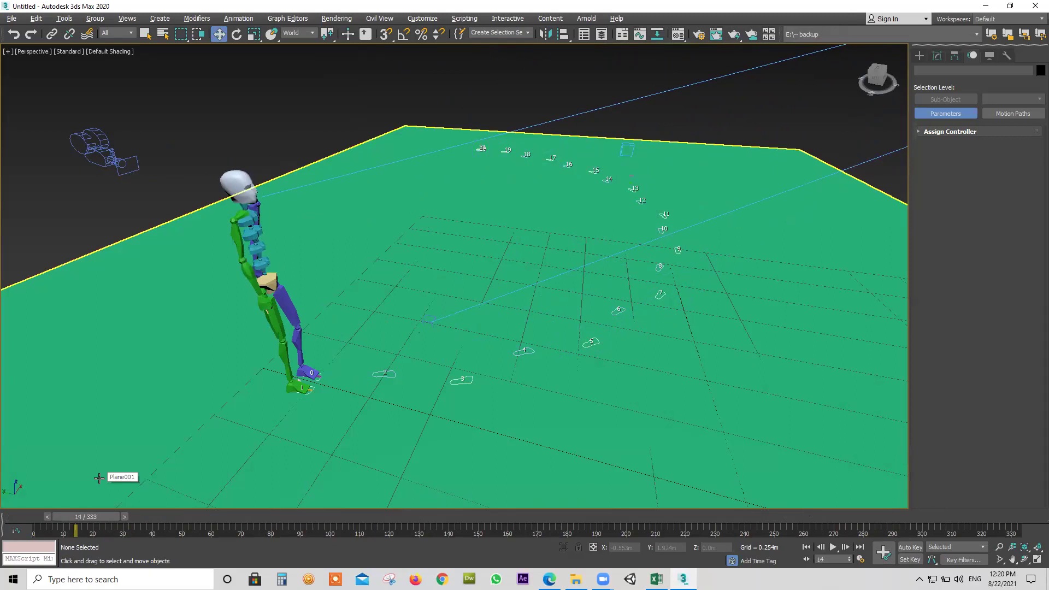